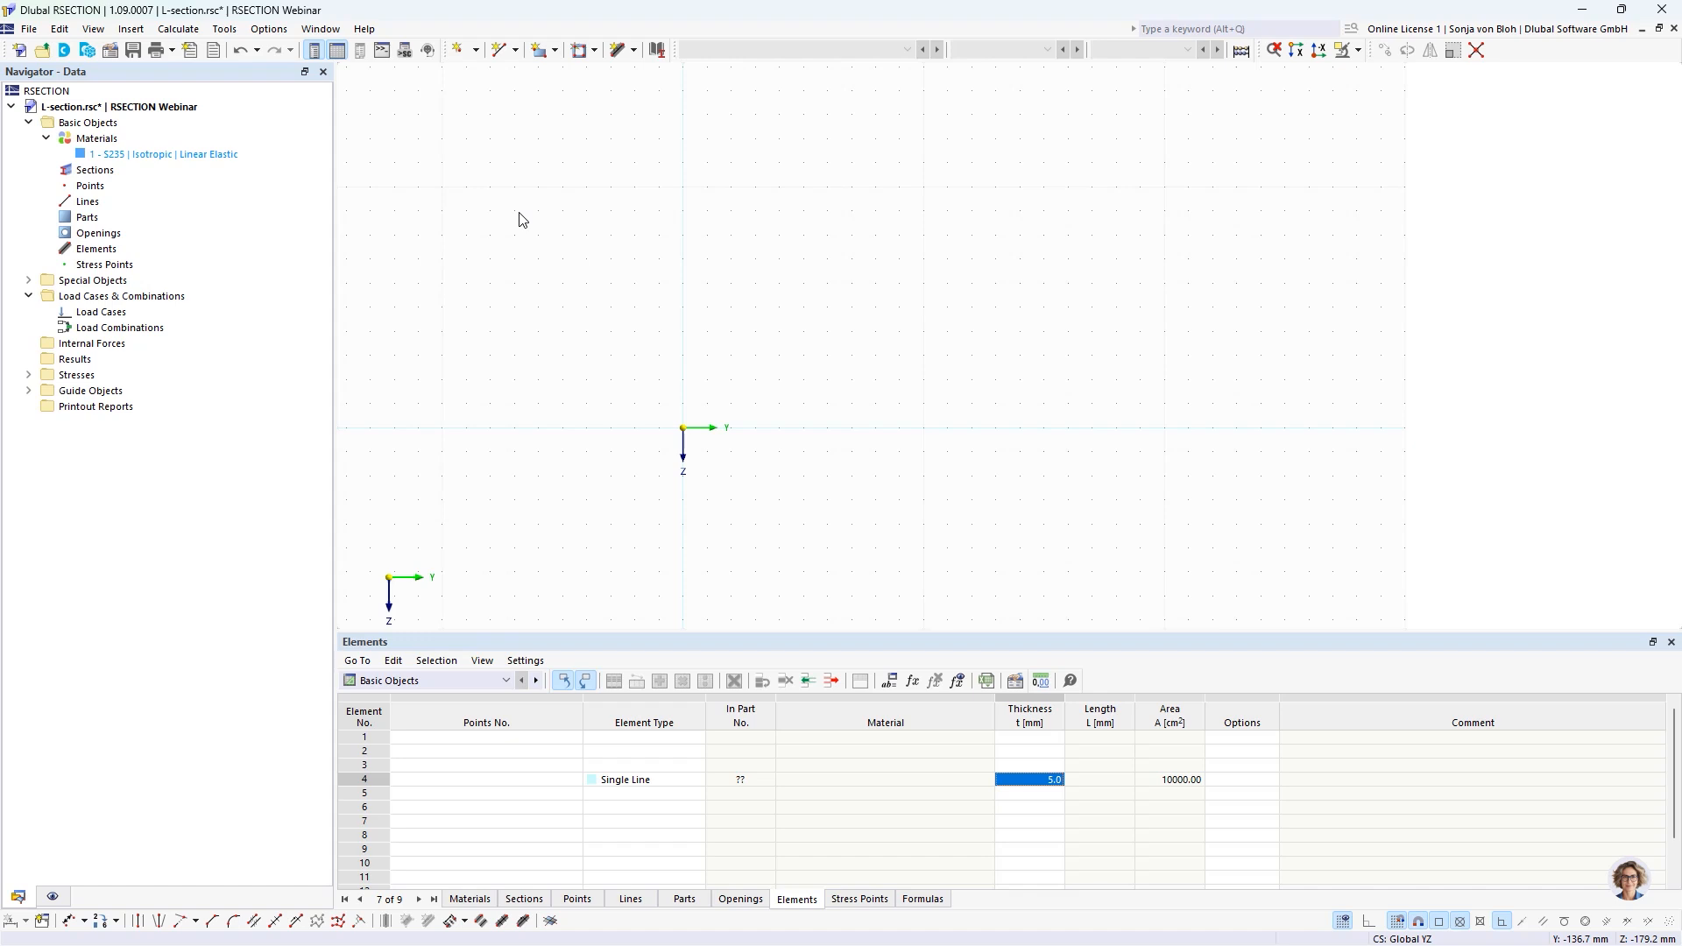
# Create a single-line element from the origin at a -30° angle, 80 mm long and 10 mm thick, using length and direction.
pyautogui.click(584, 903)
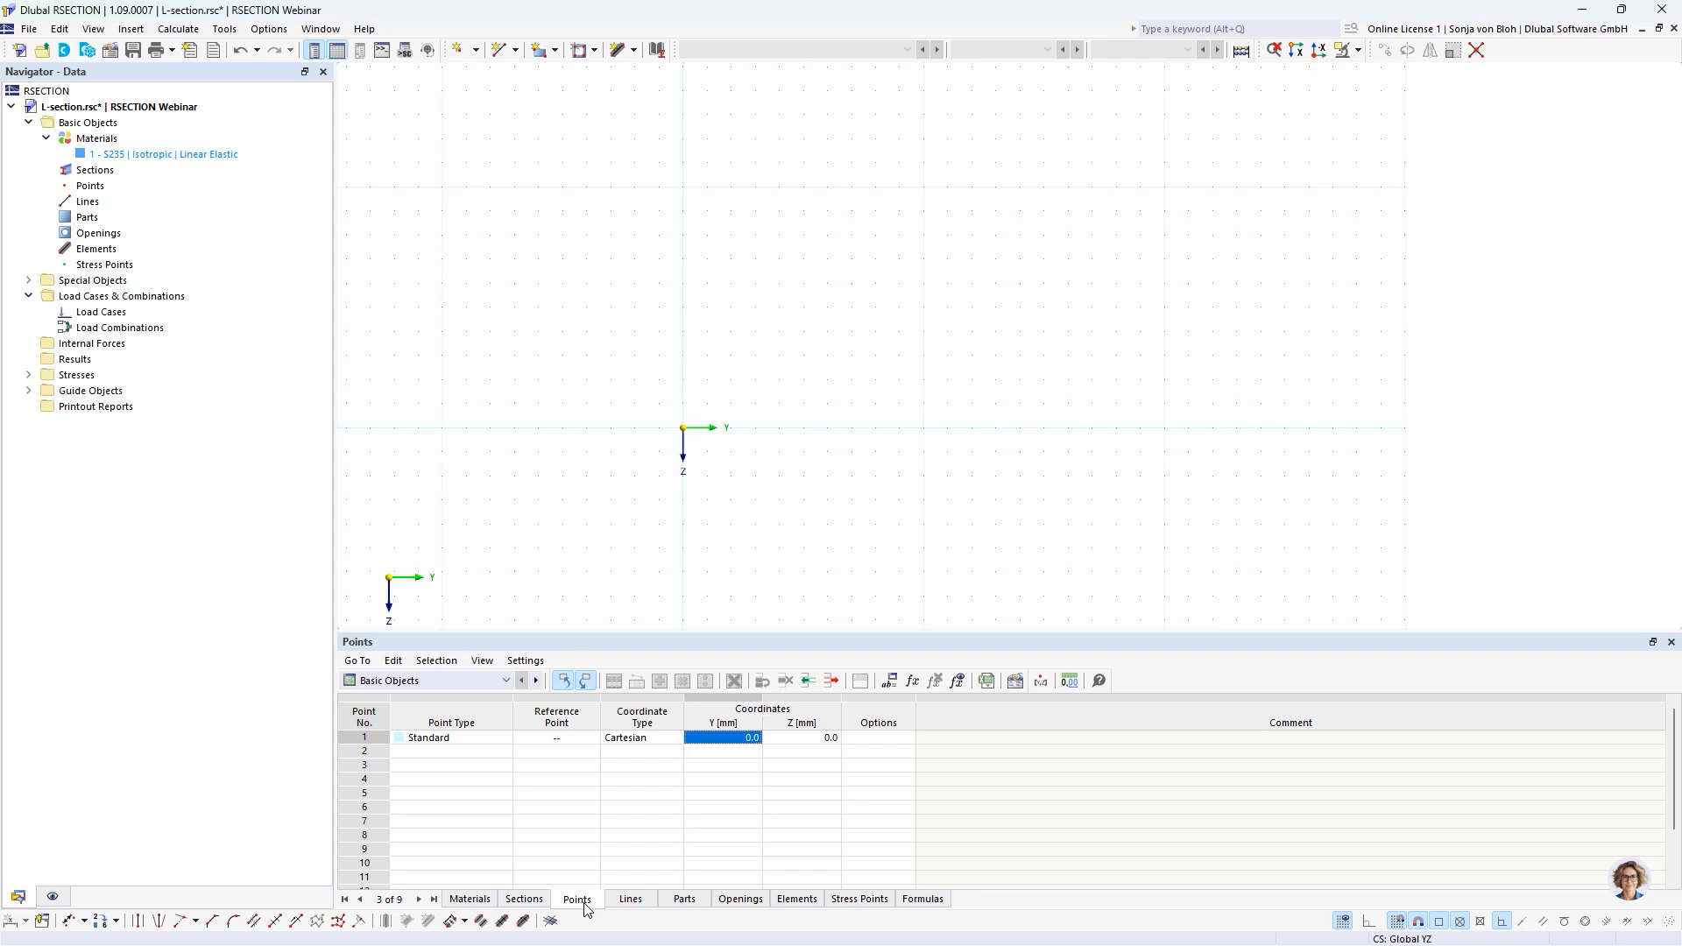
pyautogui.click(634, 51)
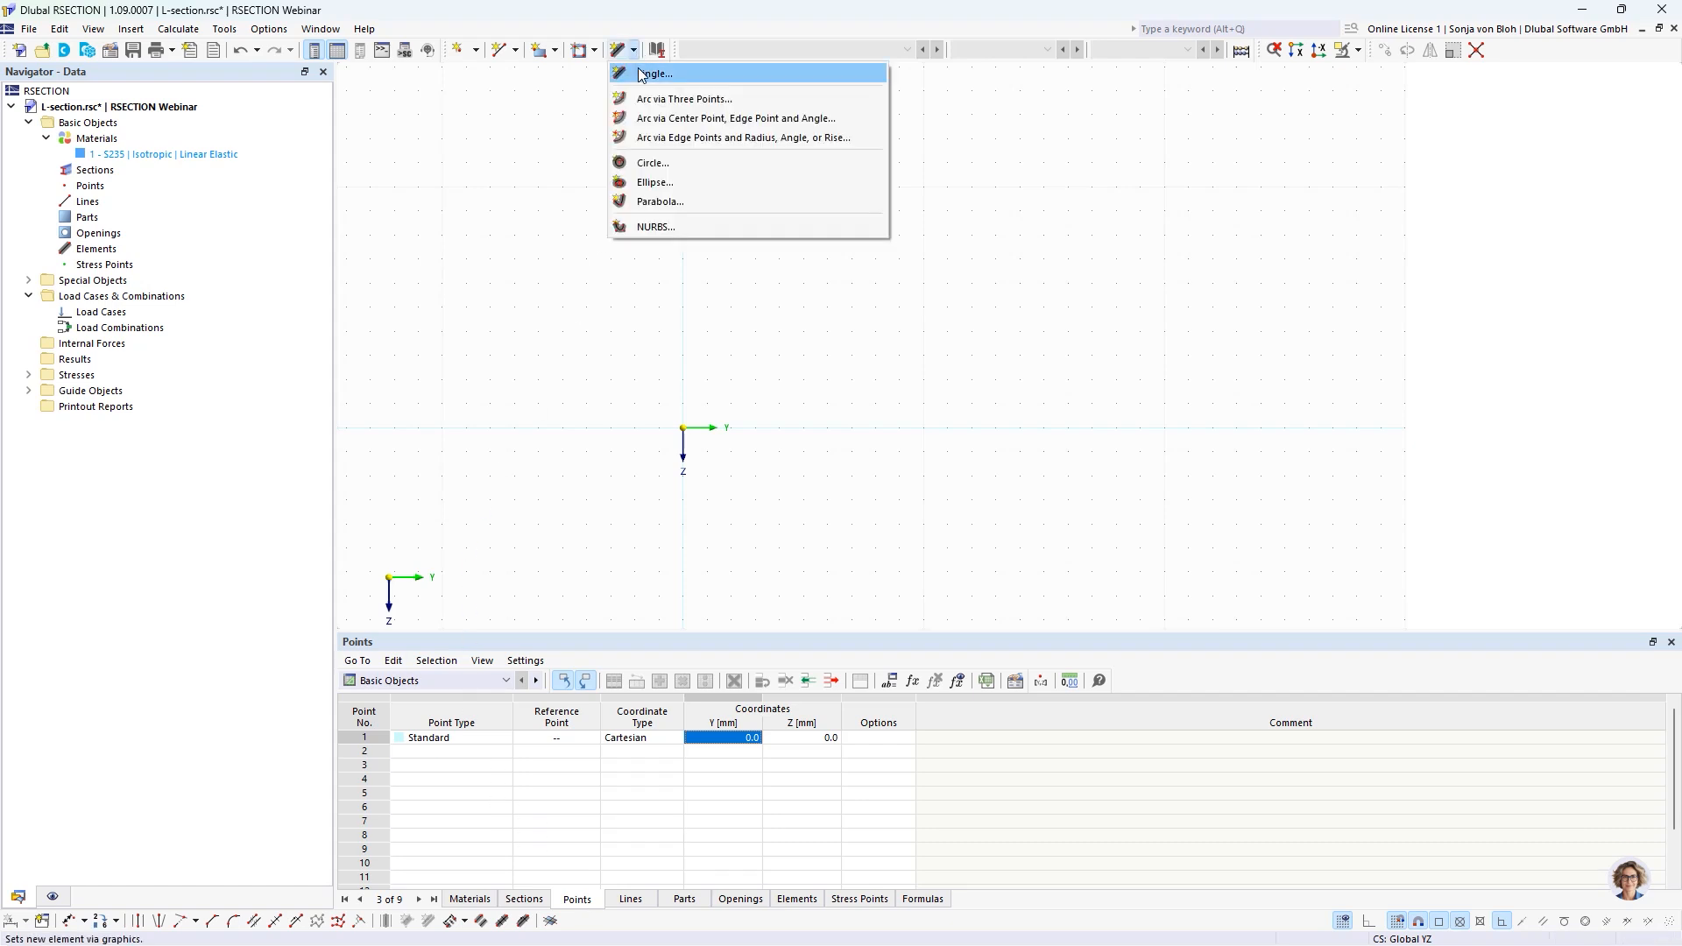
pyautogui.click(641, 73)
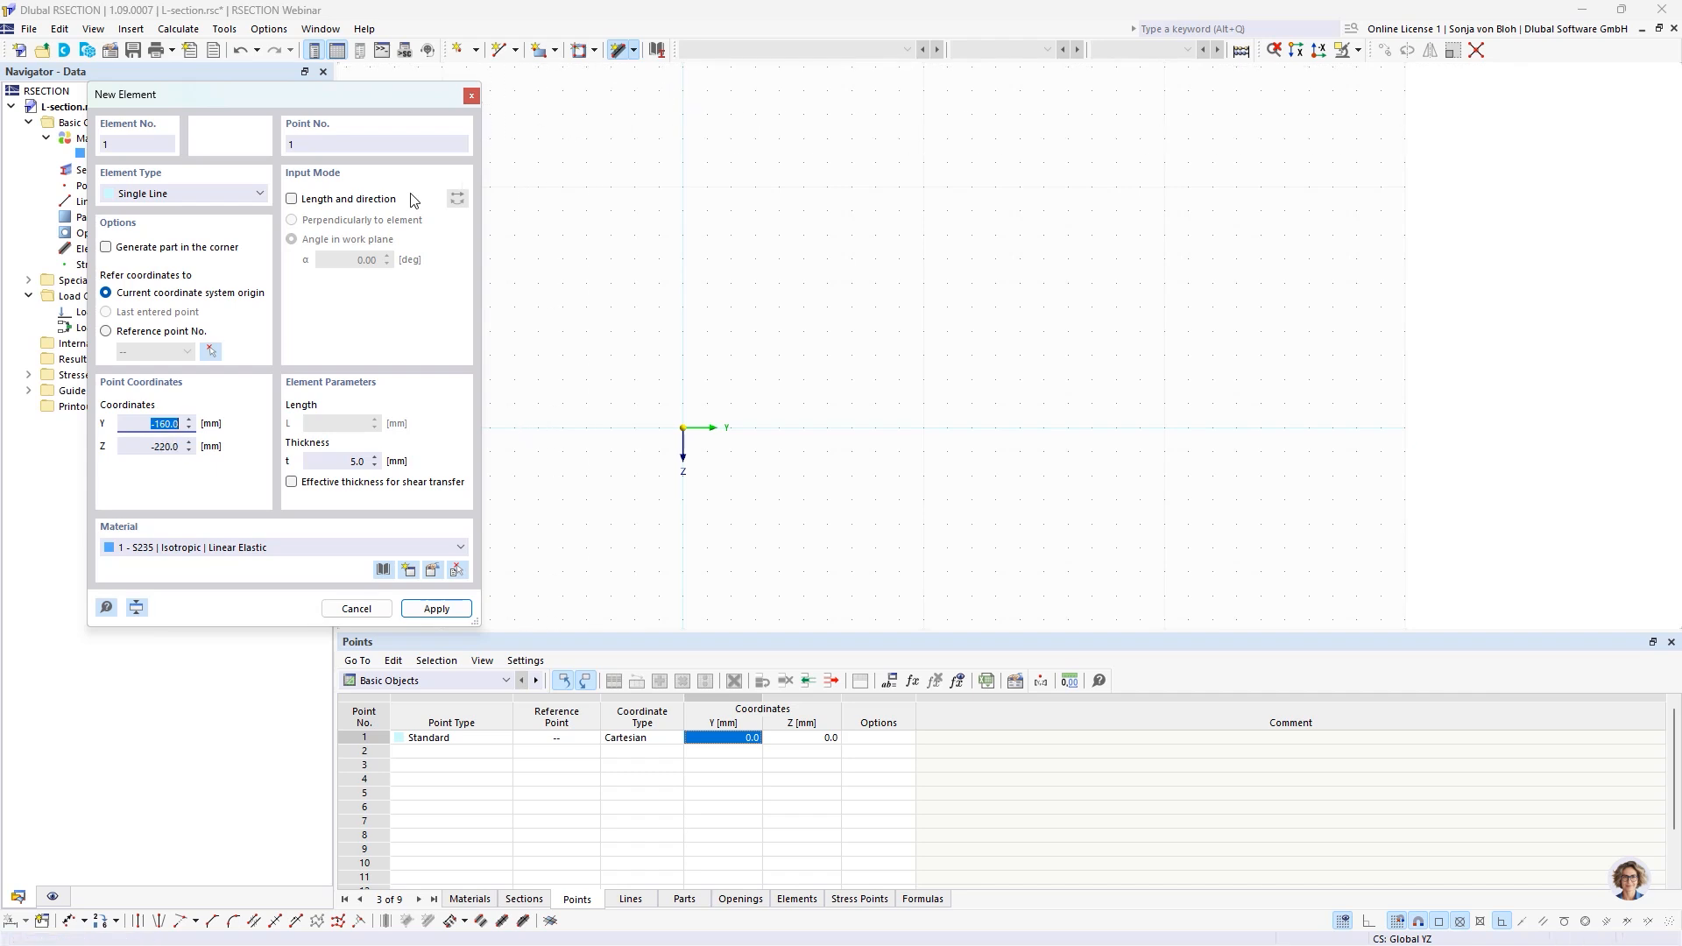
pyautogui.click(292, 199)
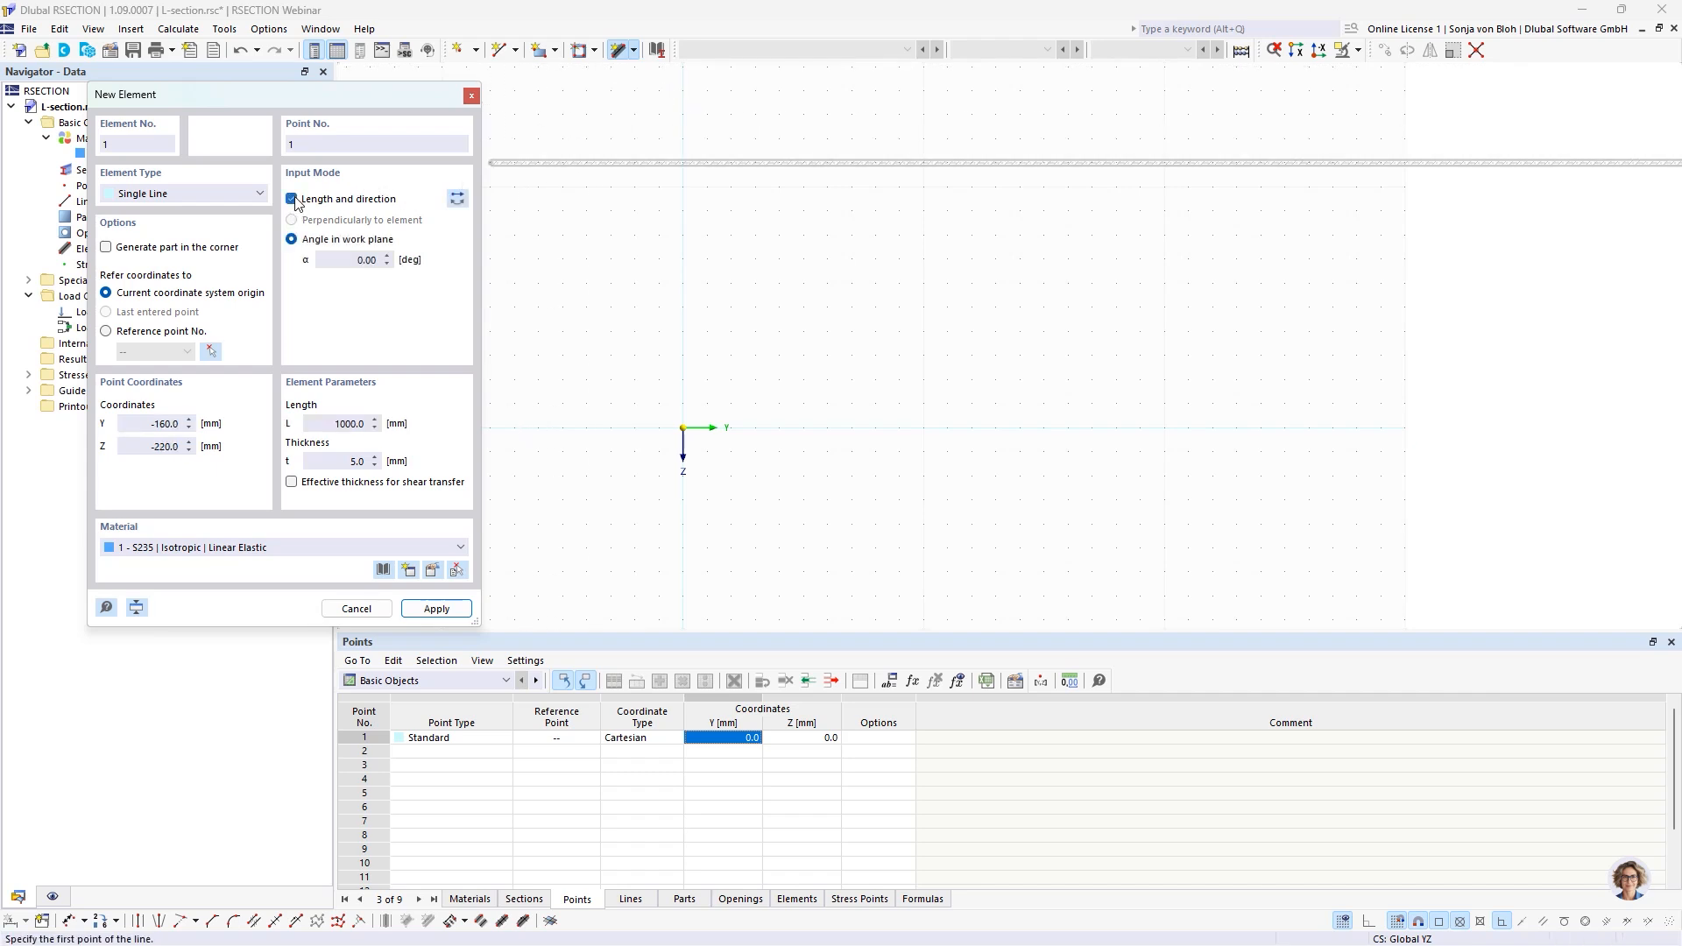
pyautogui.click(344, 260)
pyautogui.write('-30')
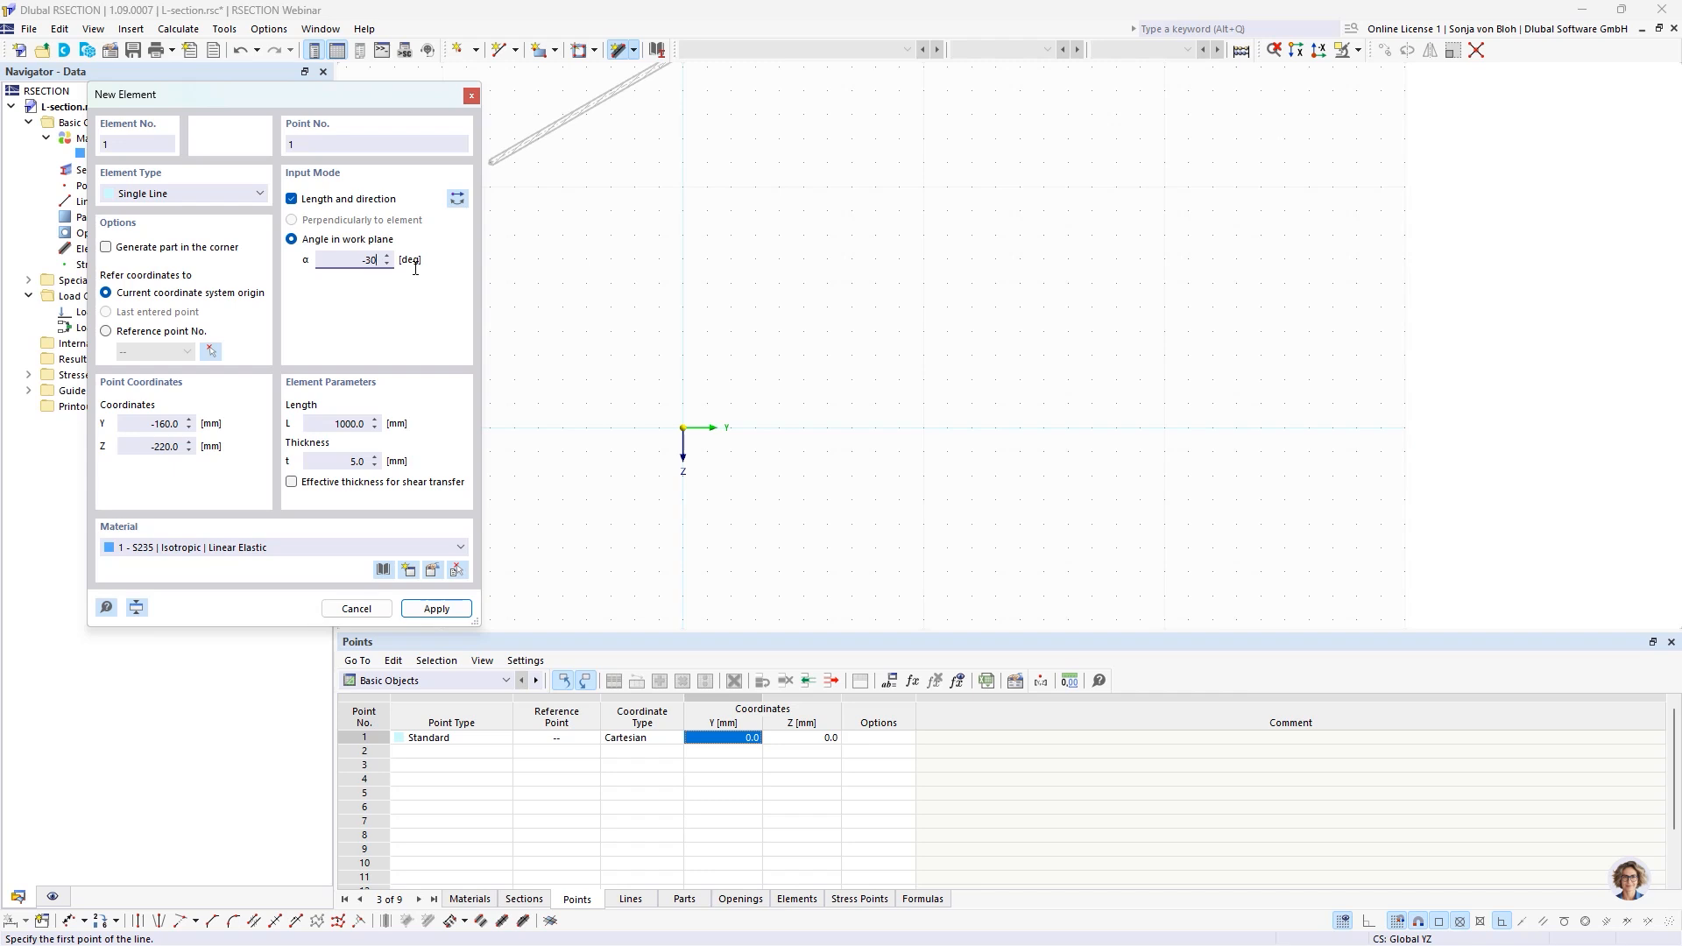
pyautogui.click(337, 423)
pyautogui.write('80')
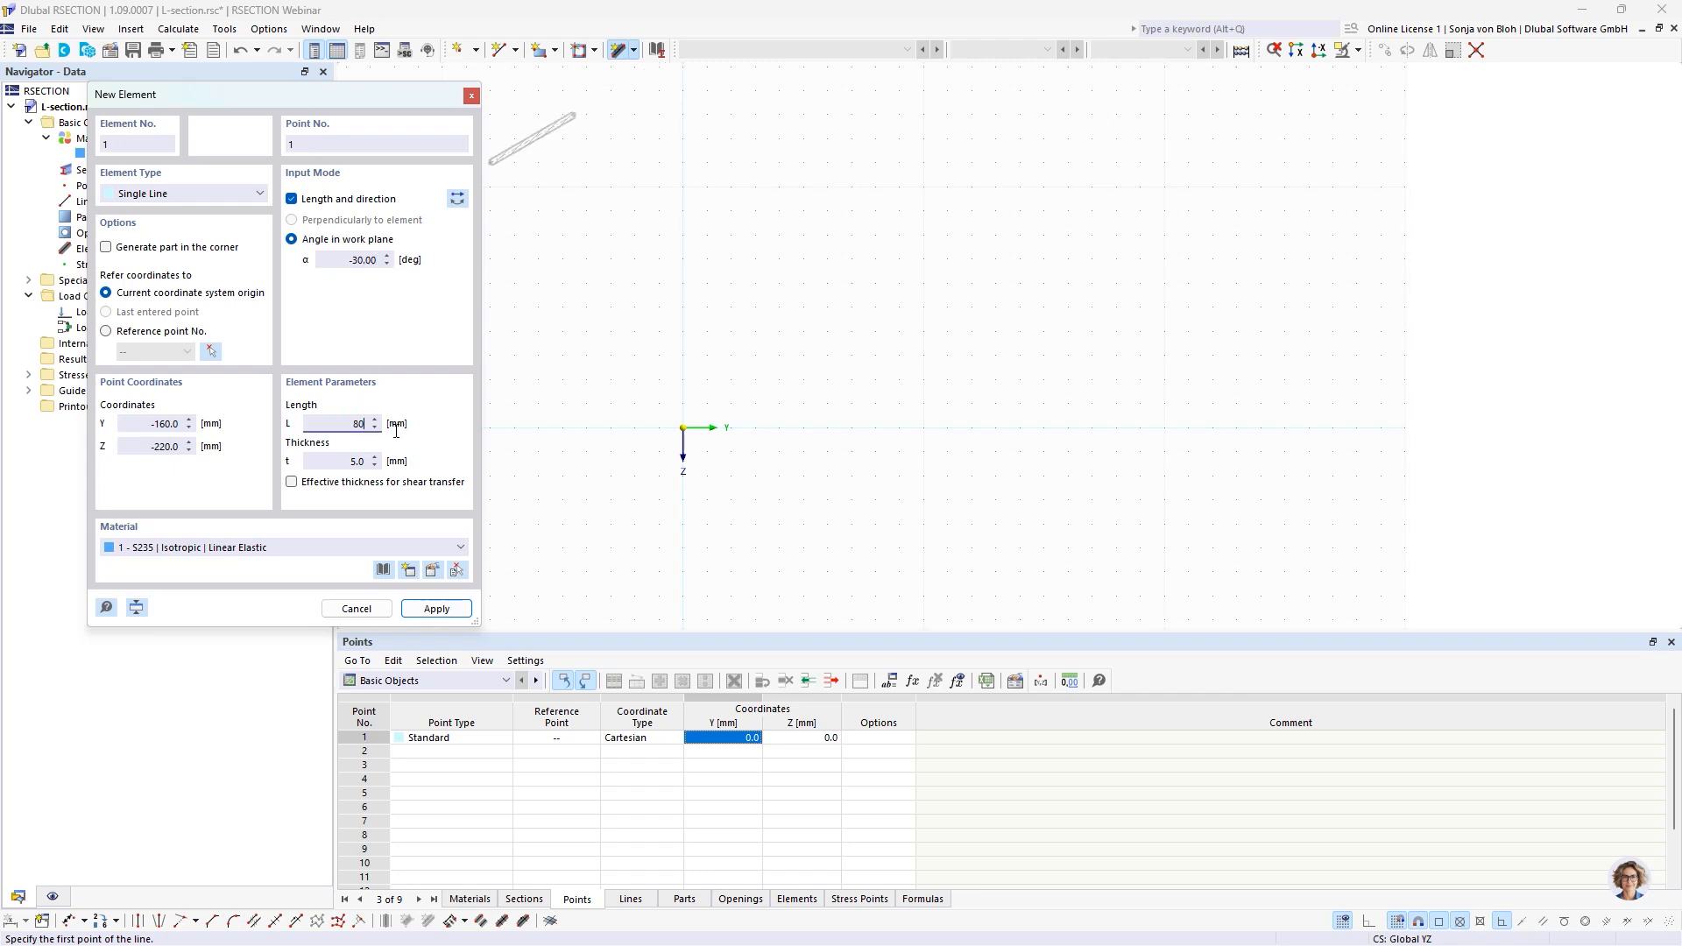
pyautogui.click(353, 461)
pyautogui.write('10')
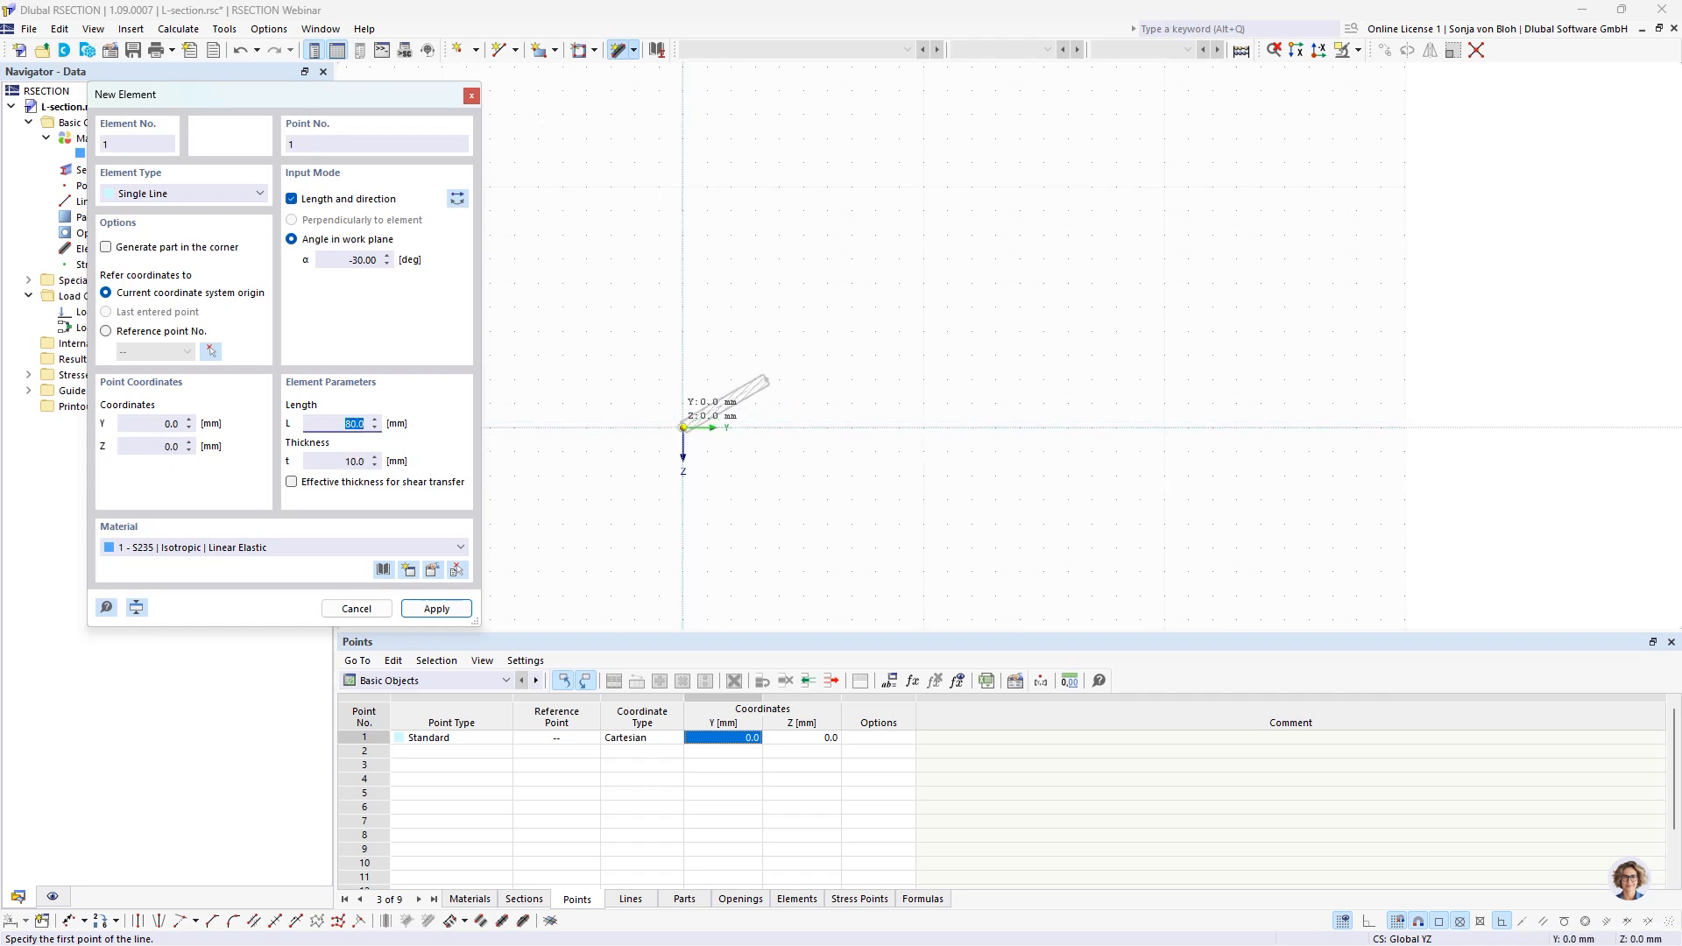
pyautogui.click(683, 428)
# Add a second element from the origin at a 90° angle with reversed direction, 120 mm long and 10 mm thick.
pyautogui.click(394, 267)
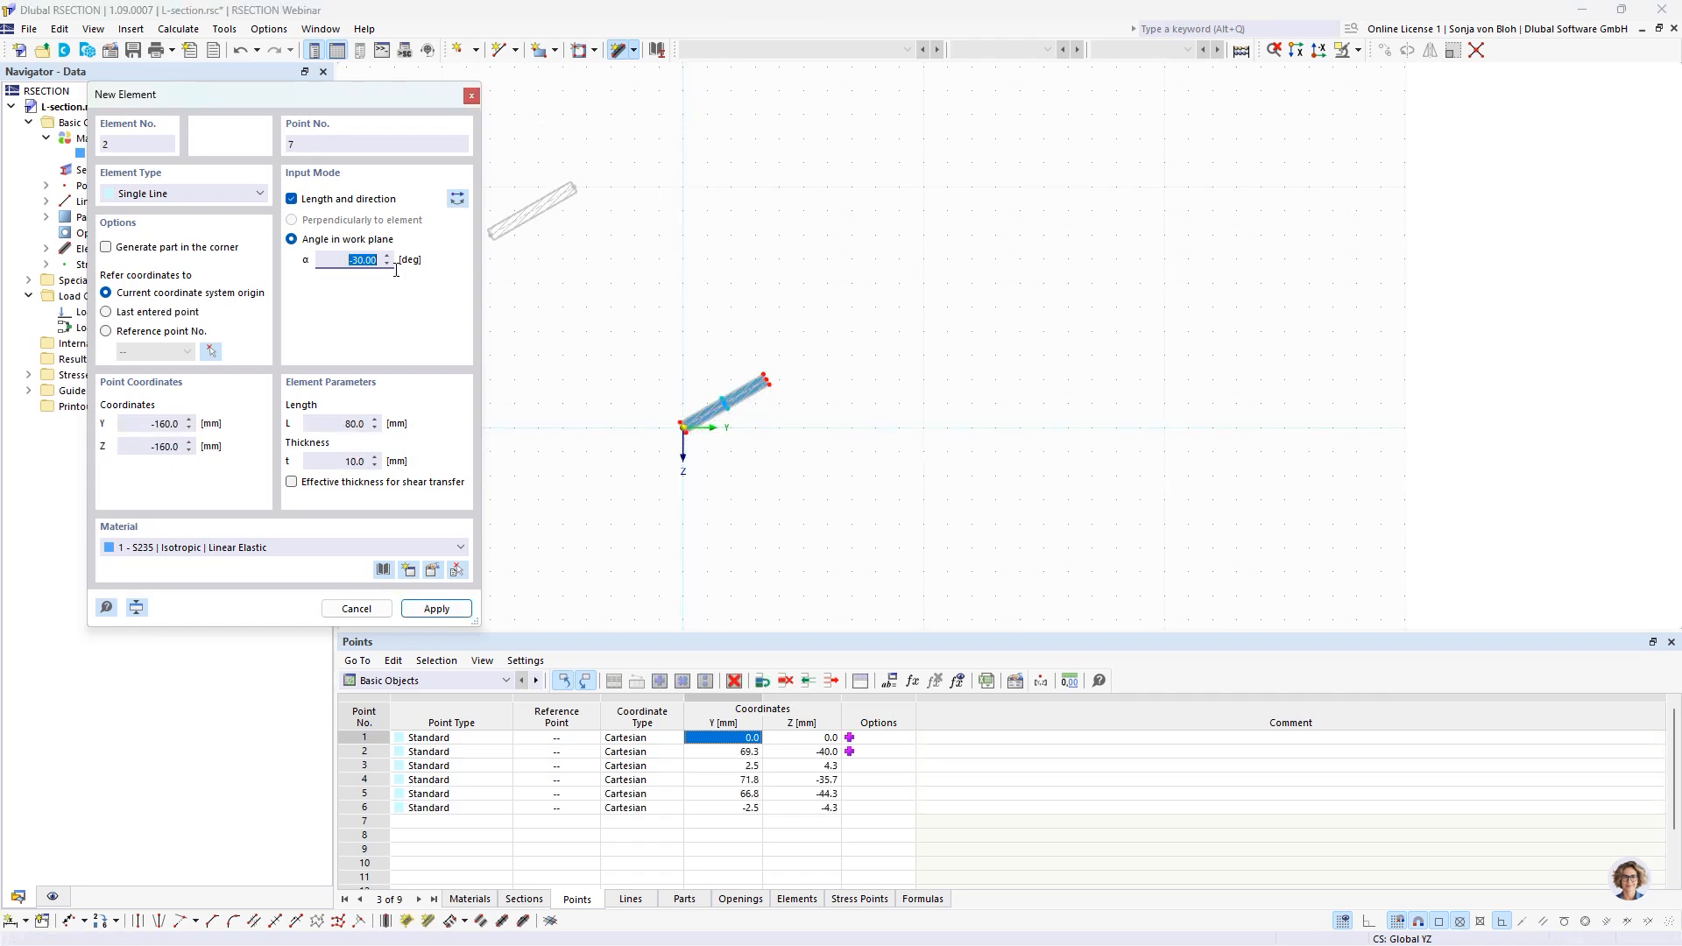
pyautogui.write('90')
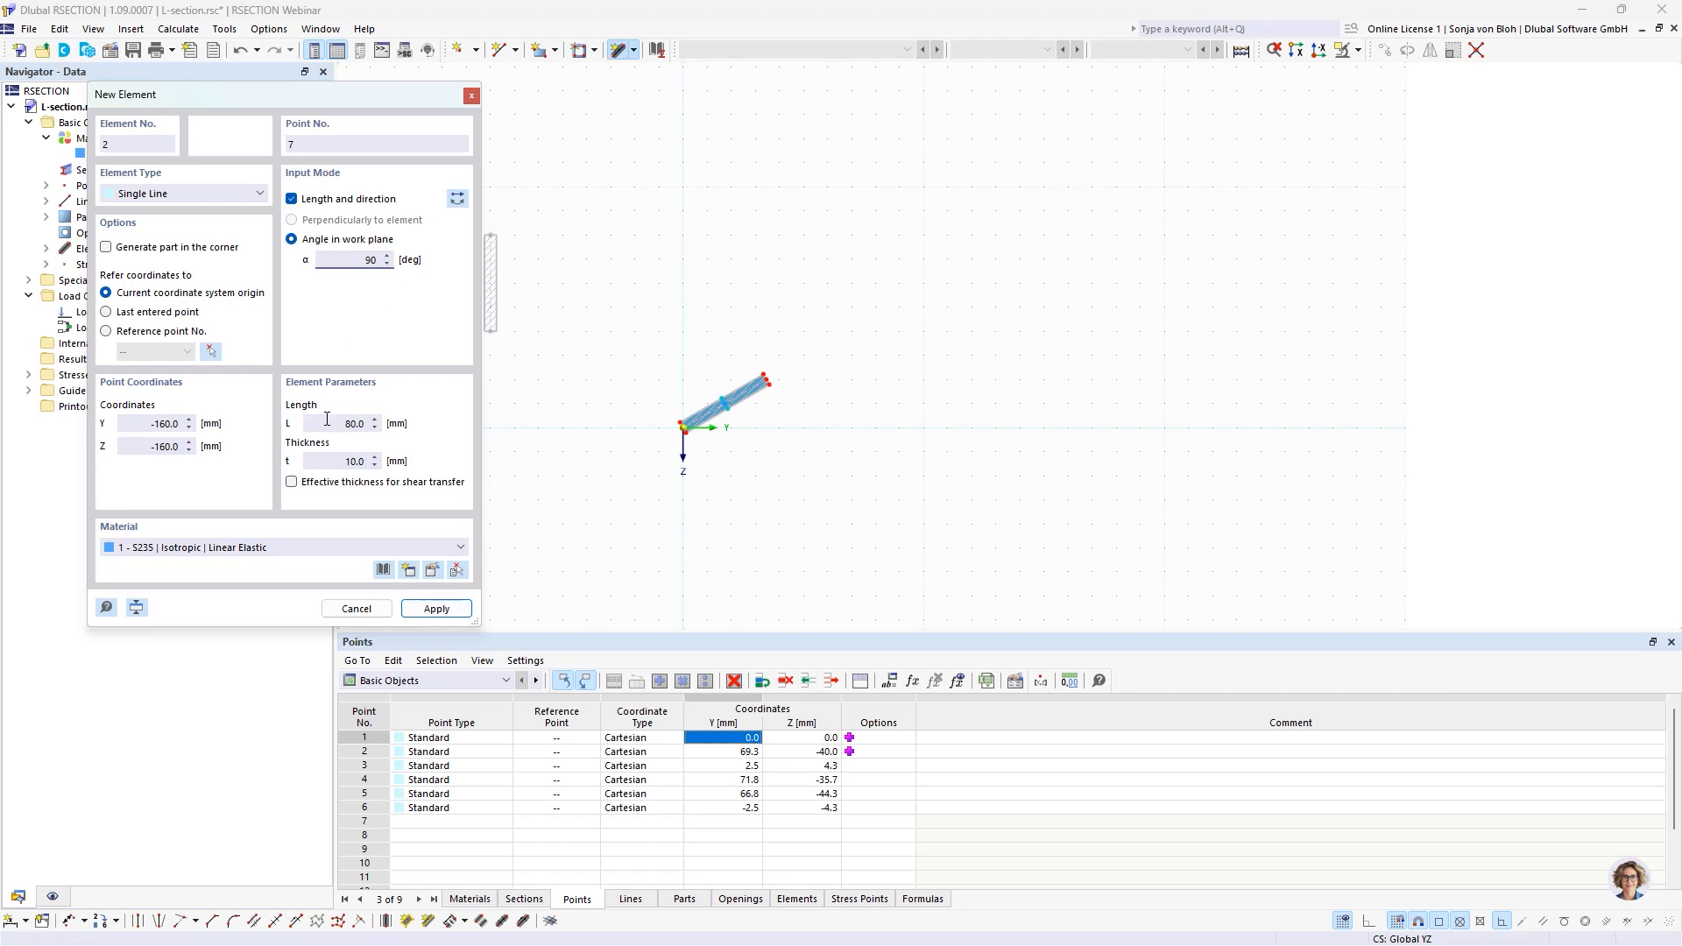
pyautogui.click(404, 431)
pyautogui.write('120')
pyautogui.click(398, 467)
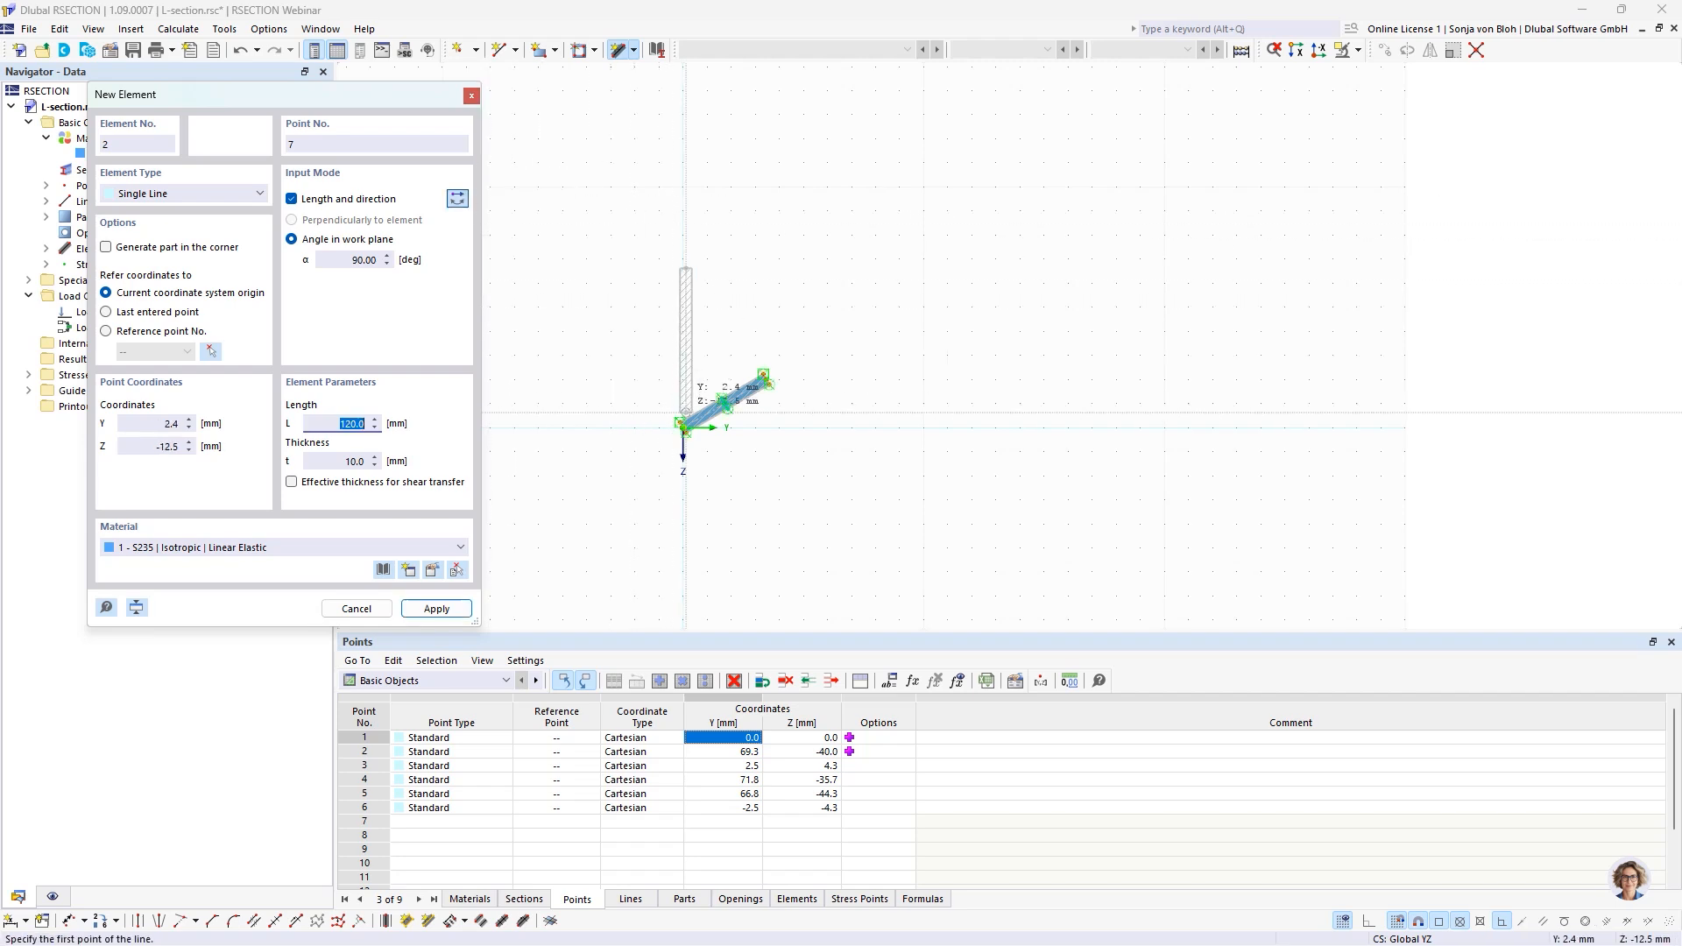
pyautogui.scroll(3, 682, 424)
pyautogui.click(676, 449)
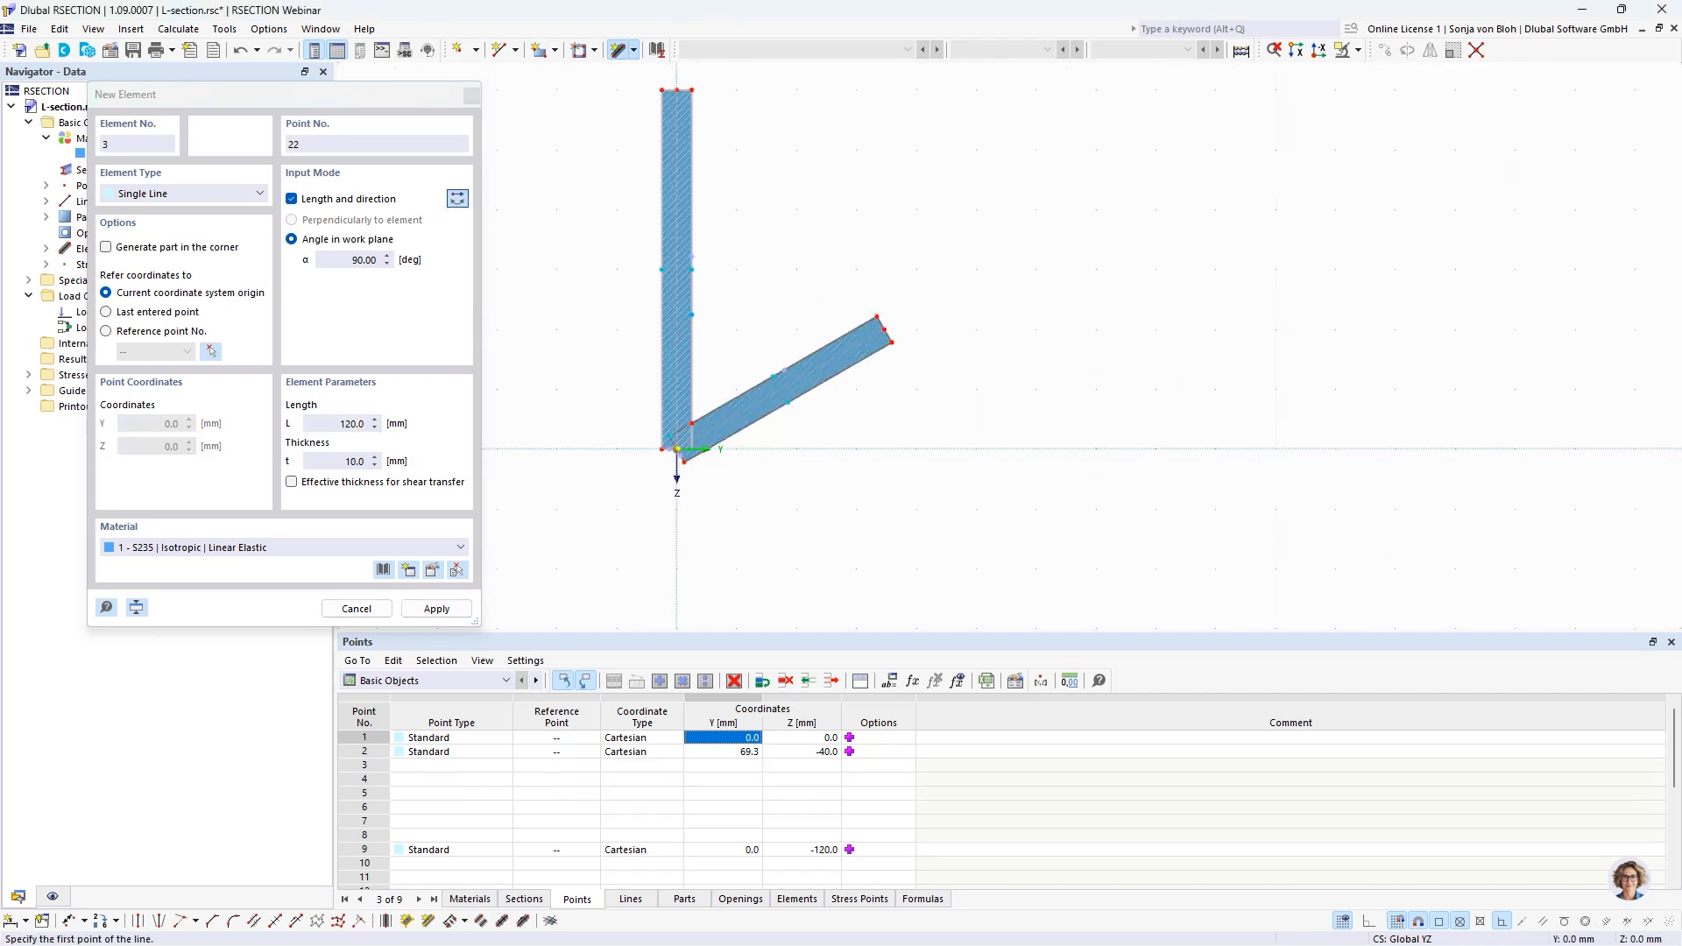
pyautogui.rightClick(618, 476)
pyautogui.scroll(-5, 619, 477)
pyautogui.moveTo(519, 465); pyautogui.dragTo(610, 454, button='middle')
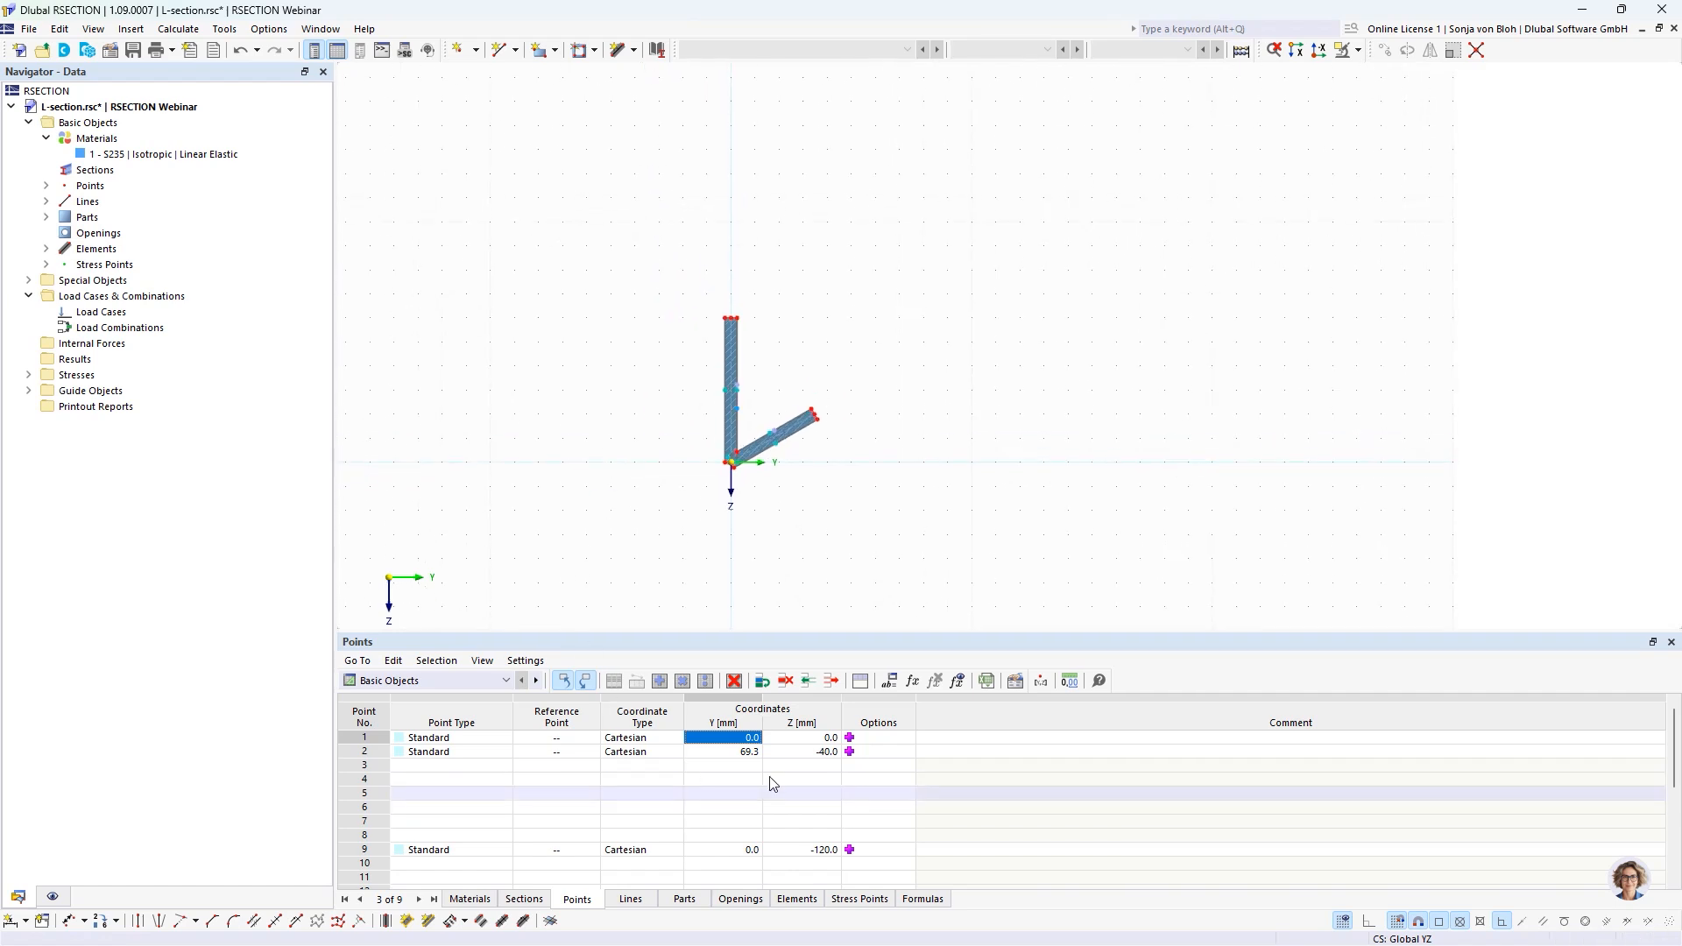
pyautogui.click(738, 780)
pyautogui.press('Down')
pyautogui.press('Down')
pyautogui.press('Down')
pyautogui.press('Down')
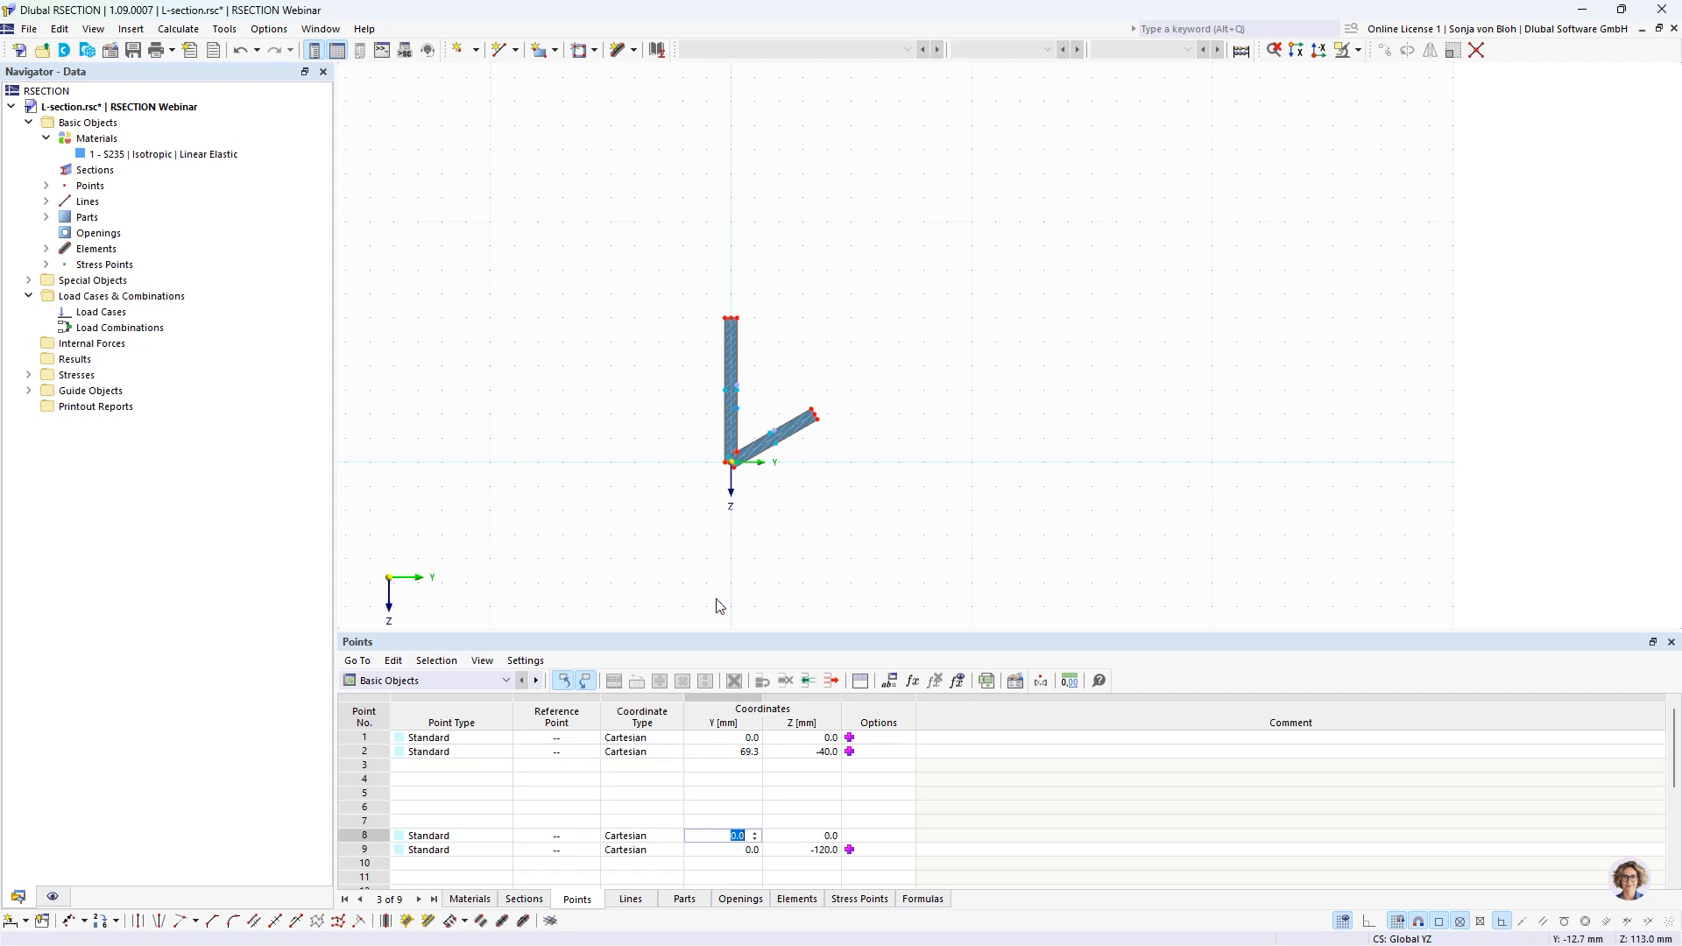
# Automatically renumber the whole section's objects in positive Y, then positive Z order, with first number 1 and increment 1.
pyautogui.moveTo(668, 251); pyautogui.dragTo(909, 566)
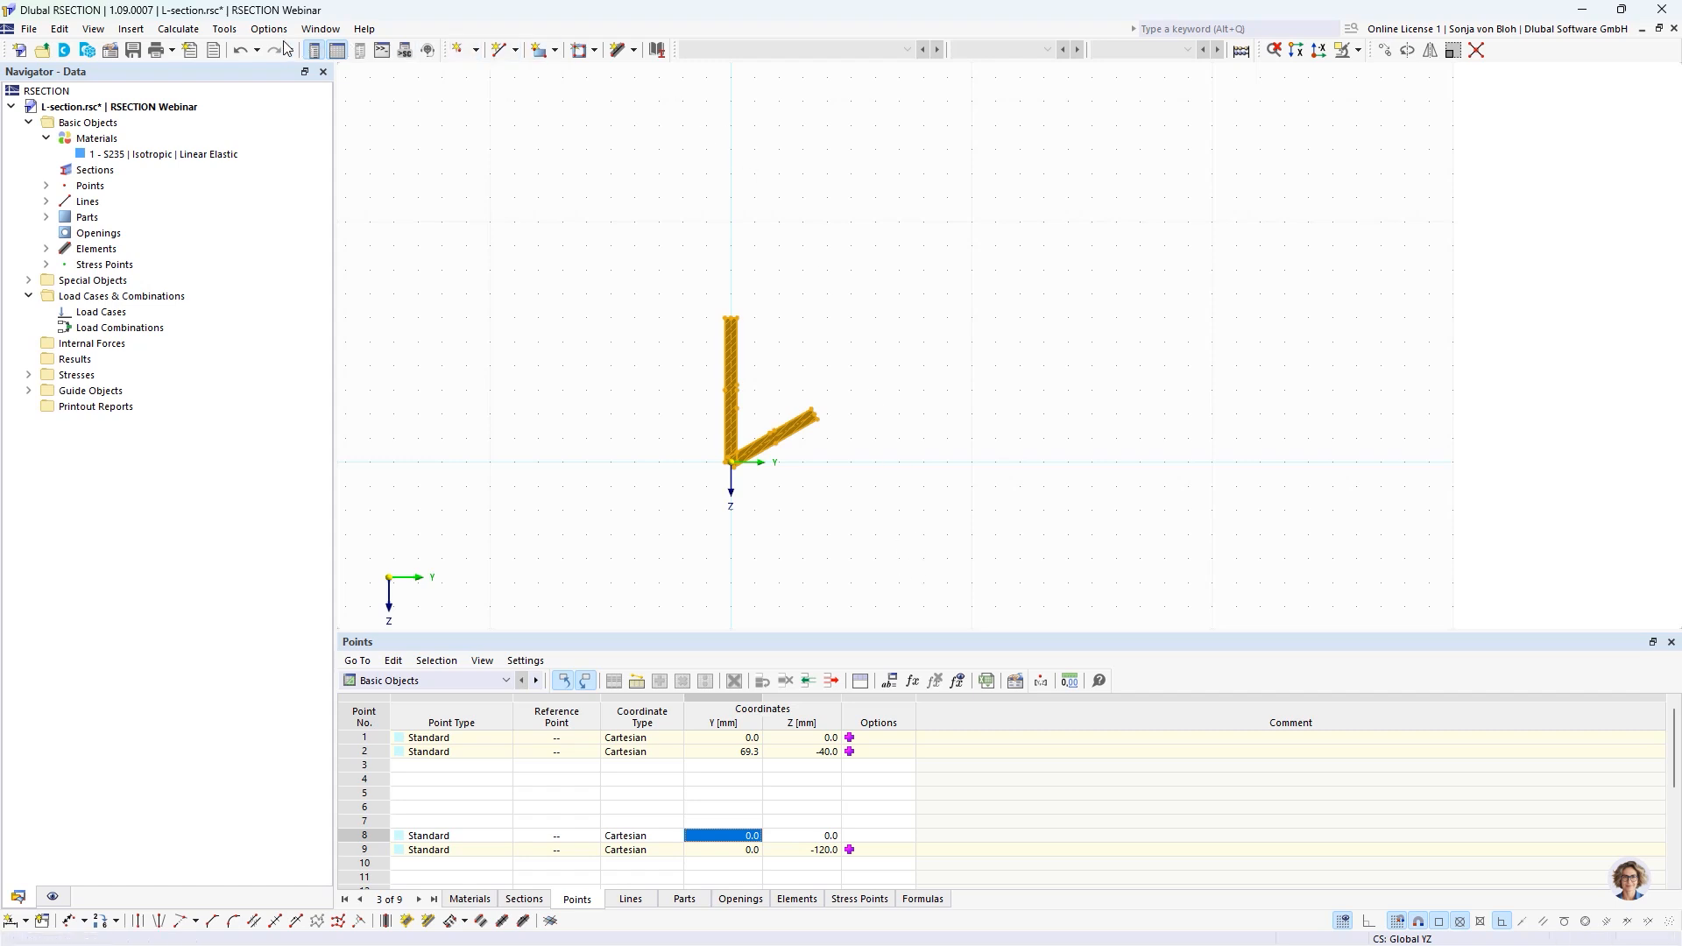
pyautogui.click(225, 29)
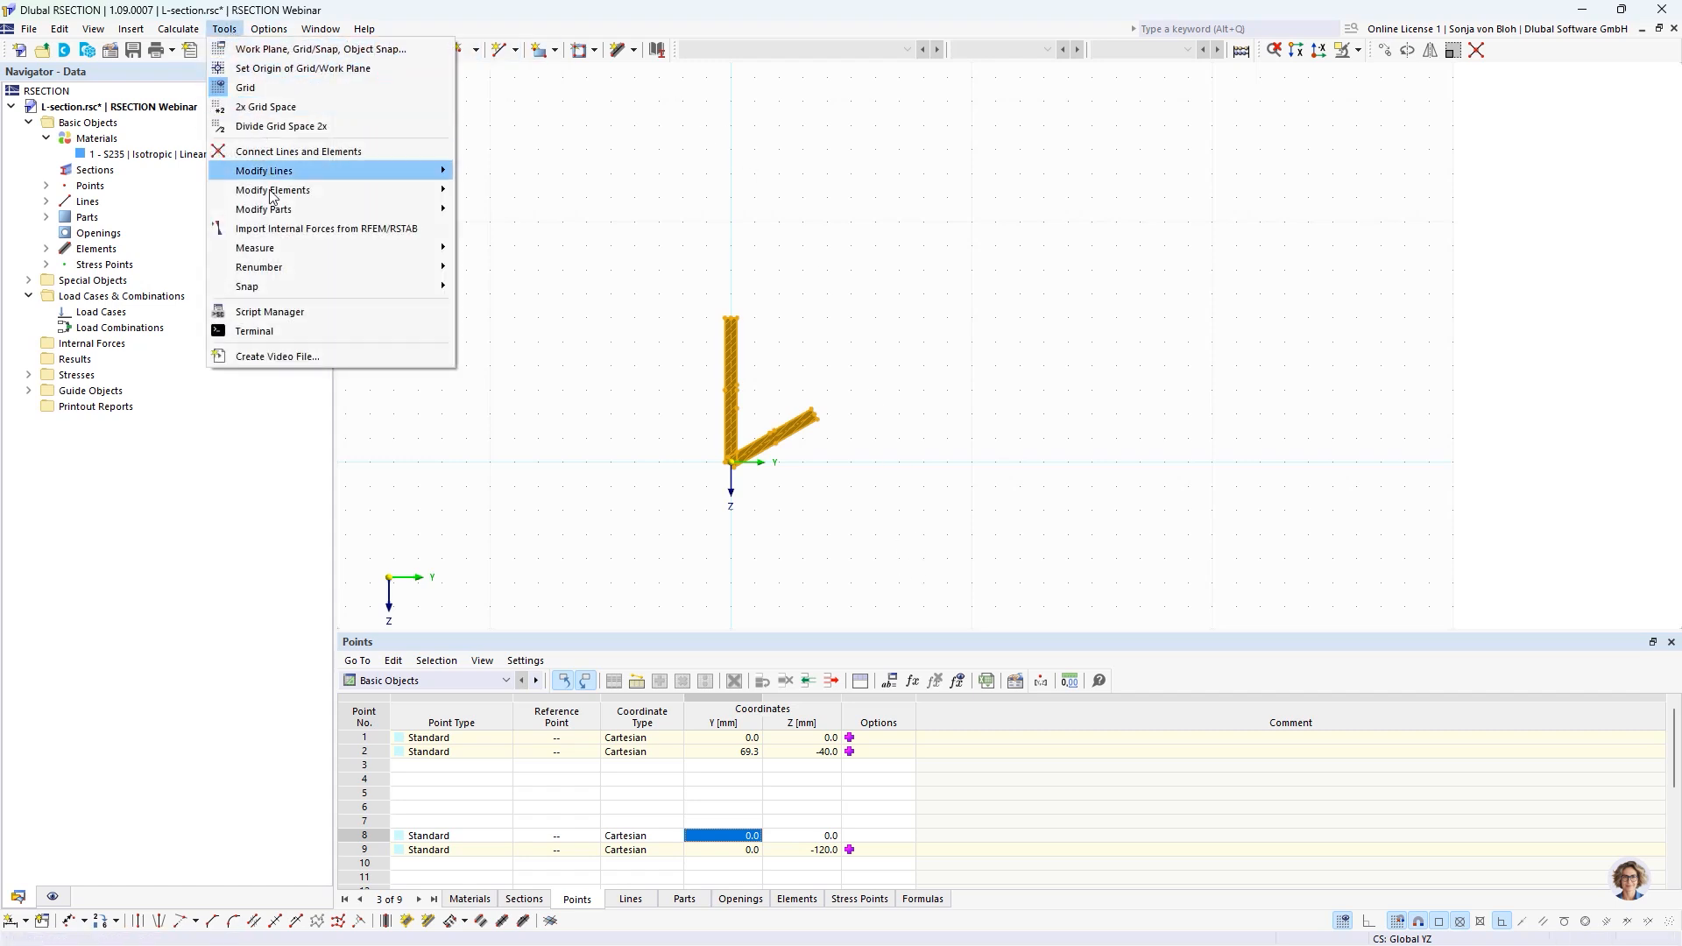
pyautogui.moveTo(442, 268)
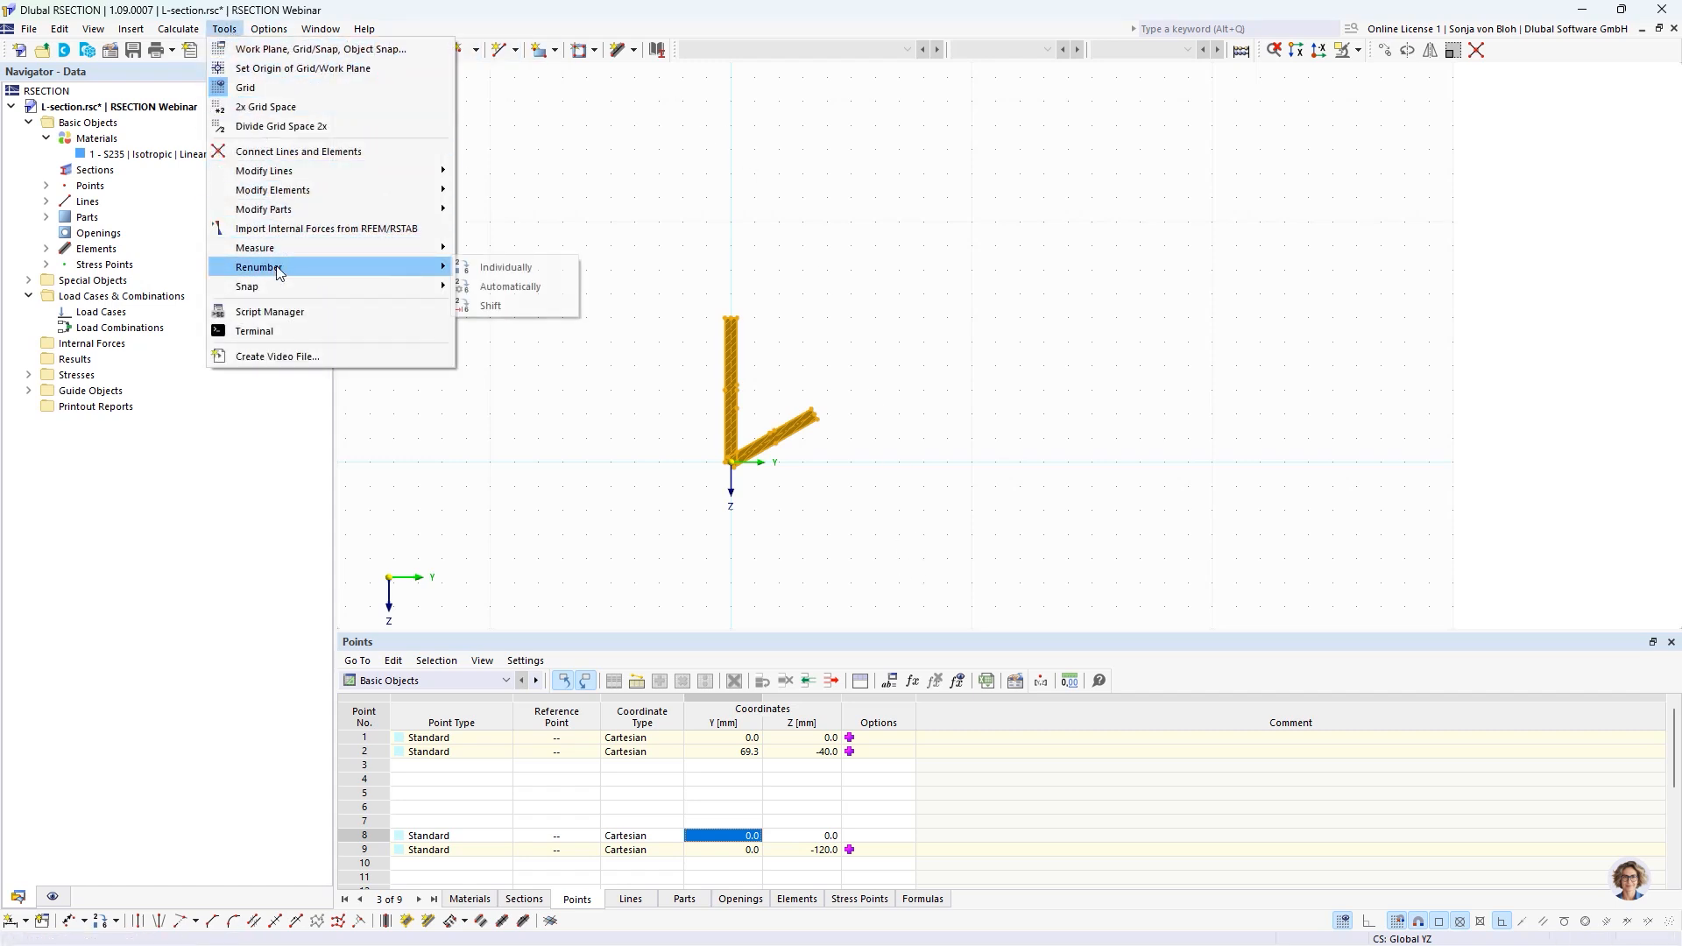
pyautogui.click(492, 286)
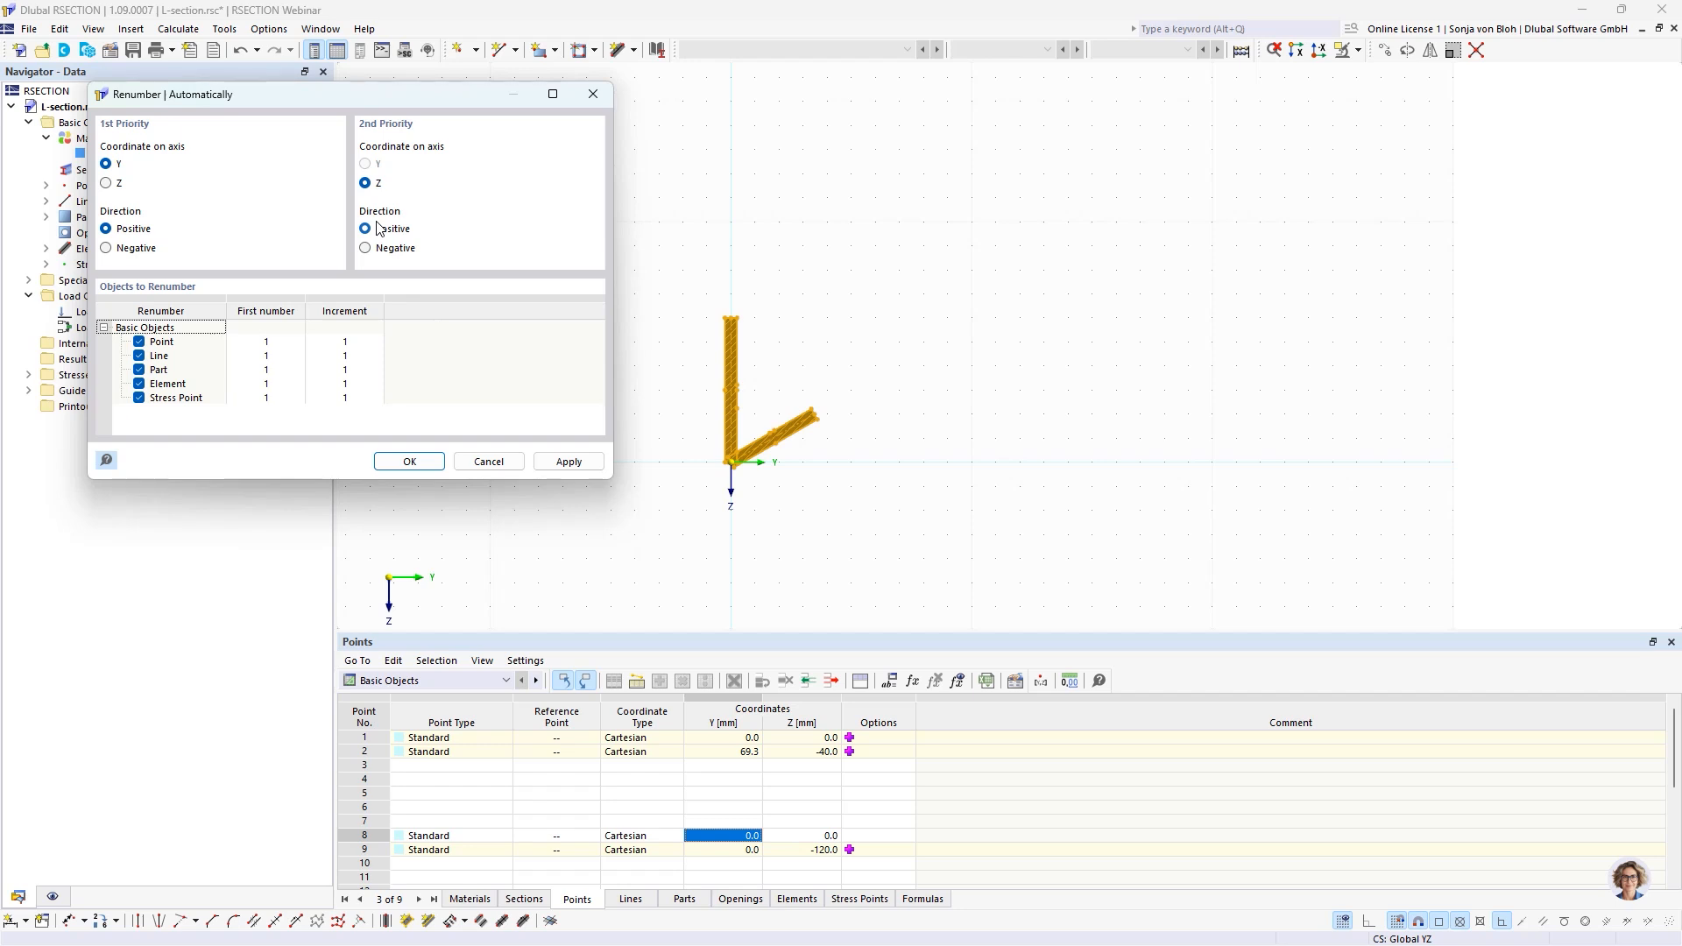
pyautogui.click(263, 342)
pyautogui.click(359, 345)
pyautogui.click(361, 348)
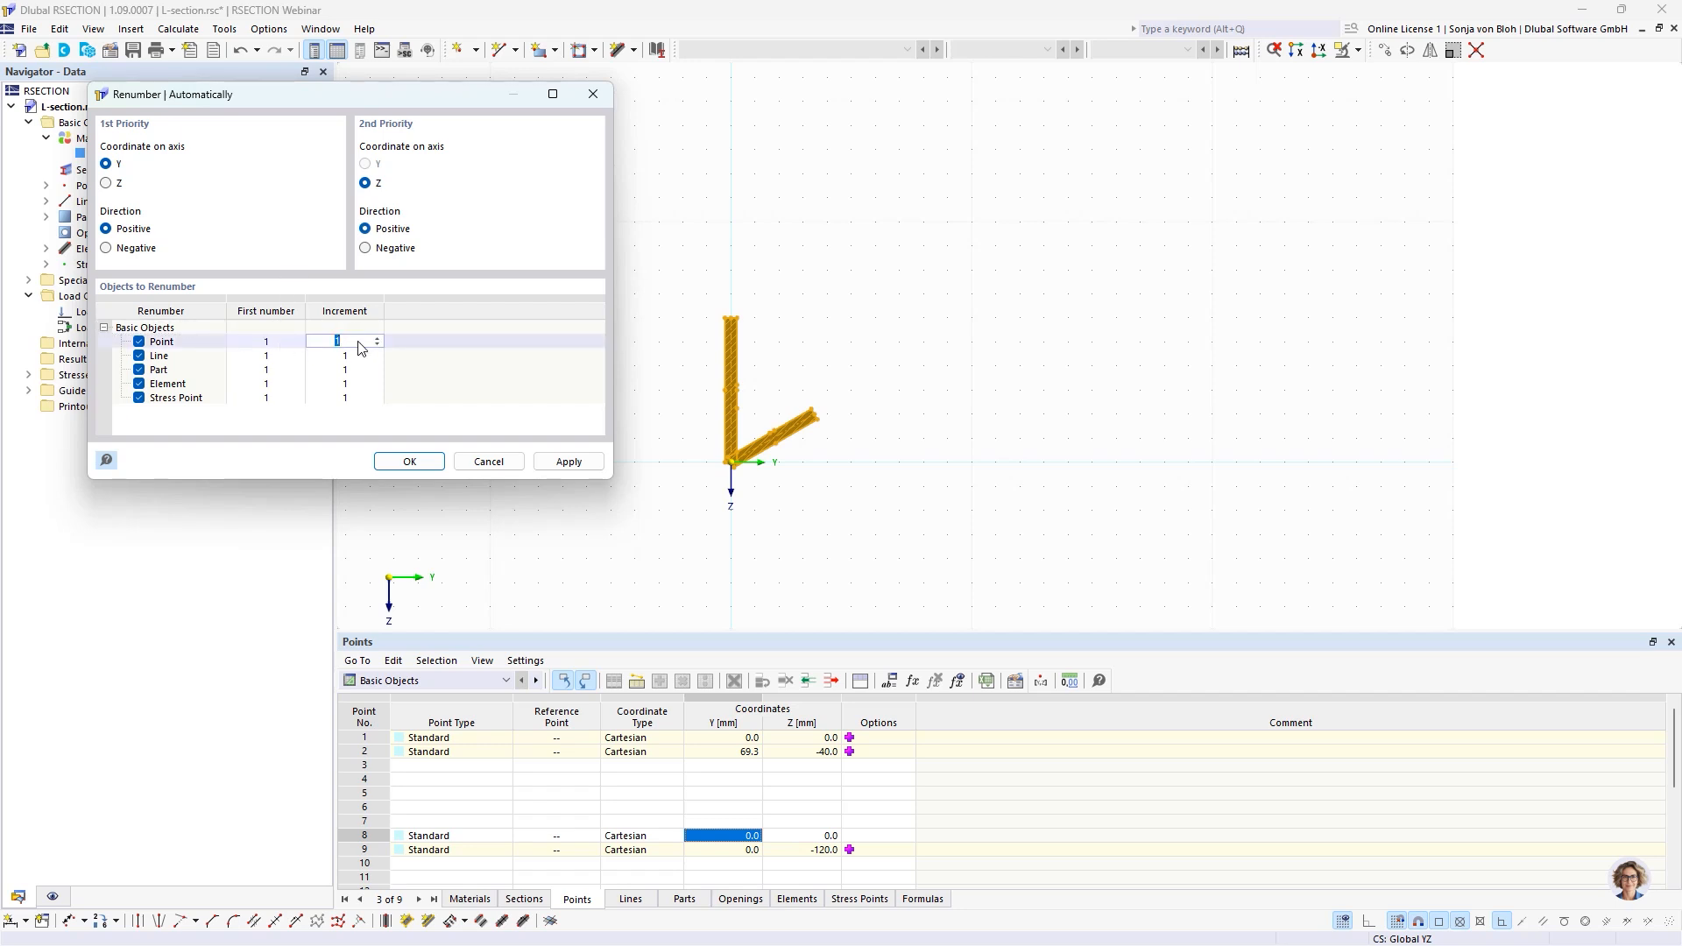
pyautogui.click(417, 465)
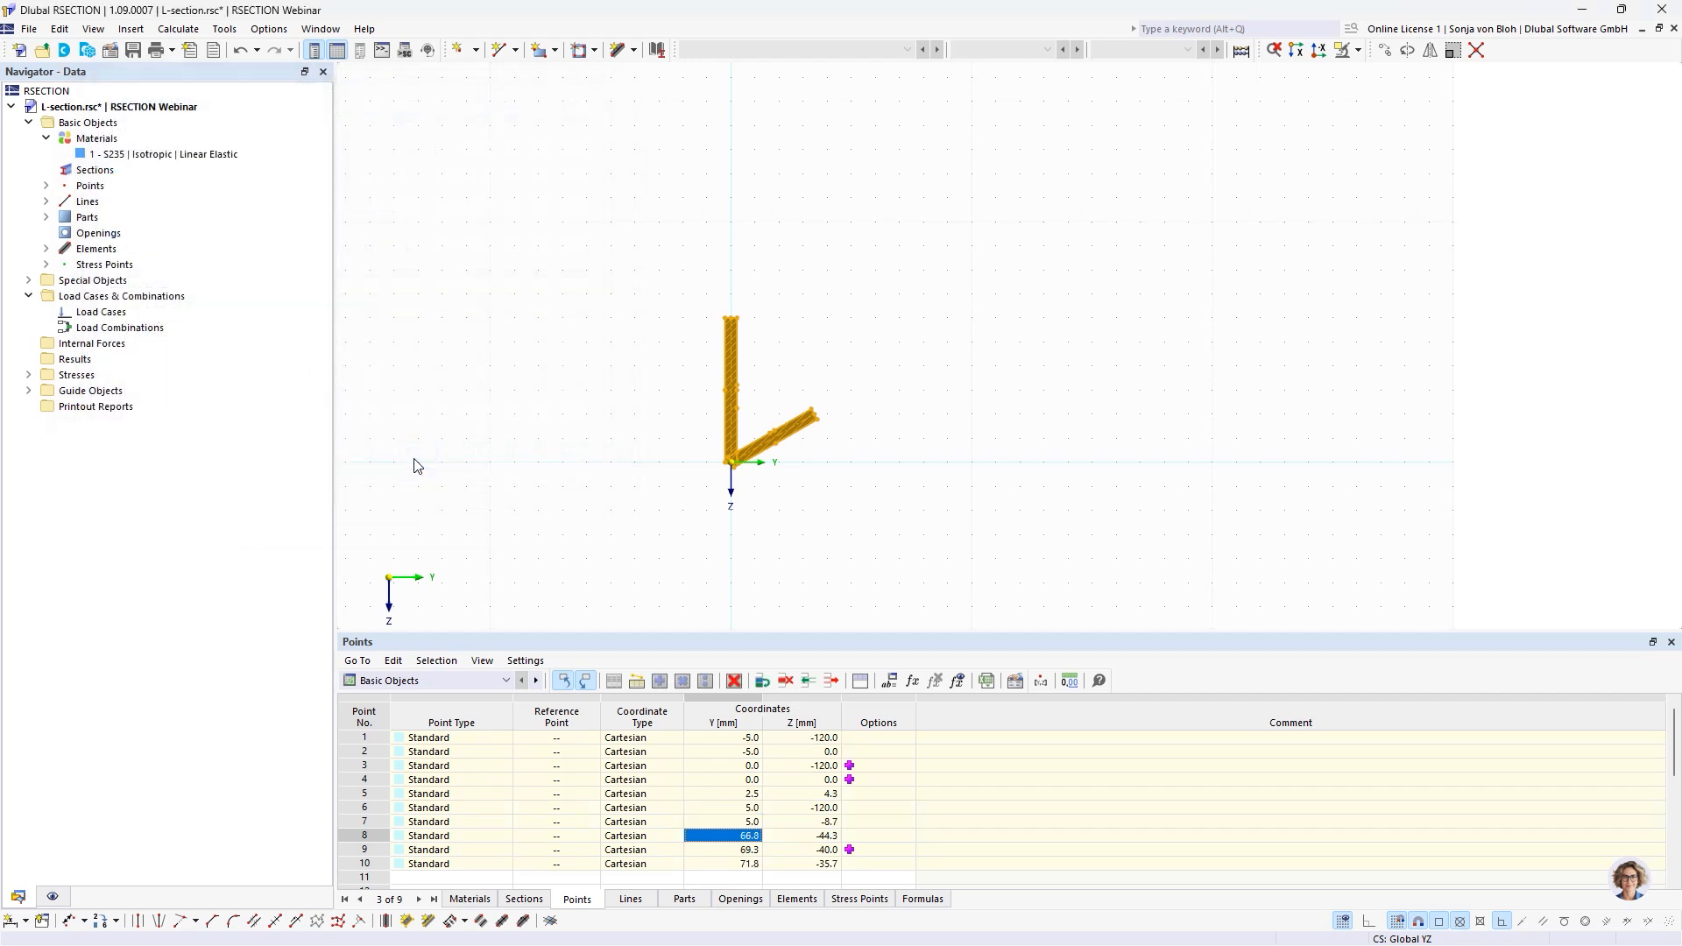
pyautogui.scroll(3, 635, 438)
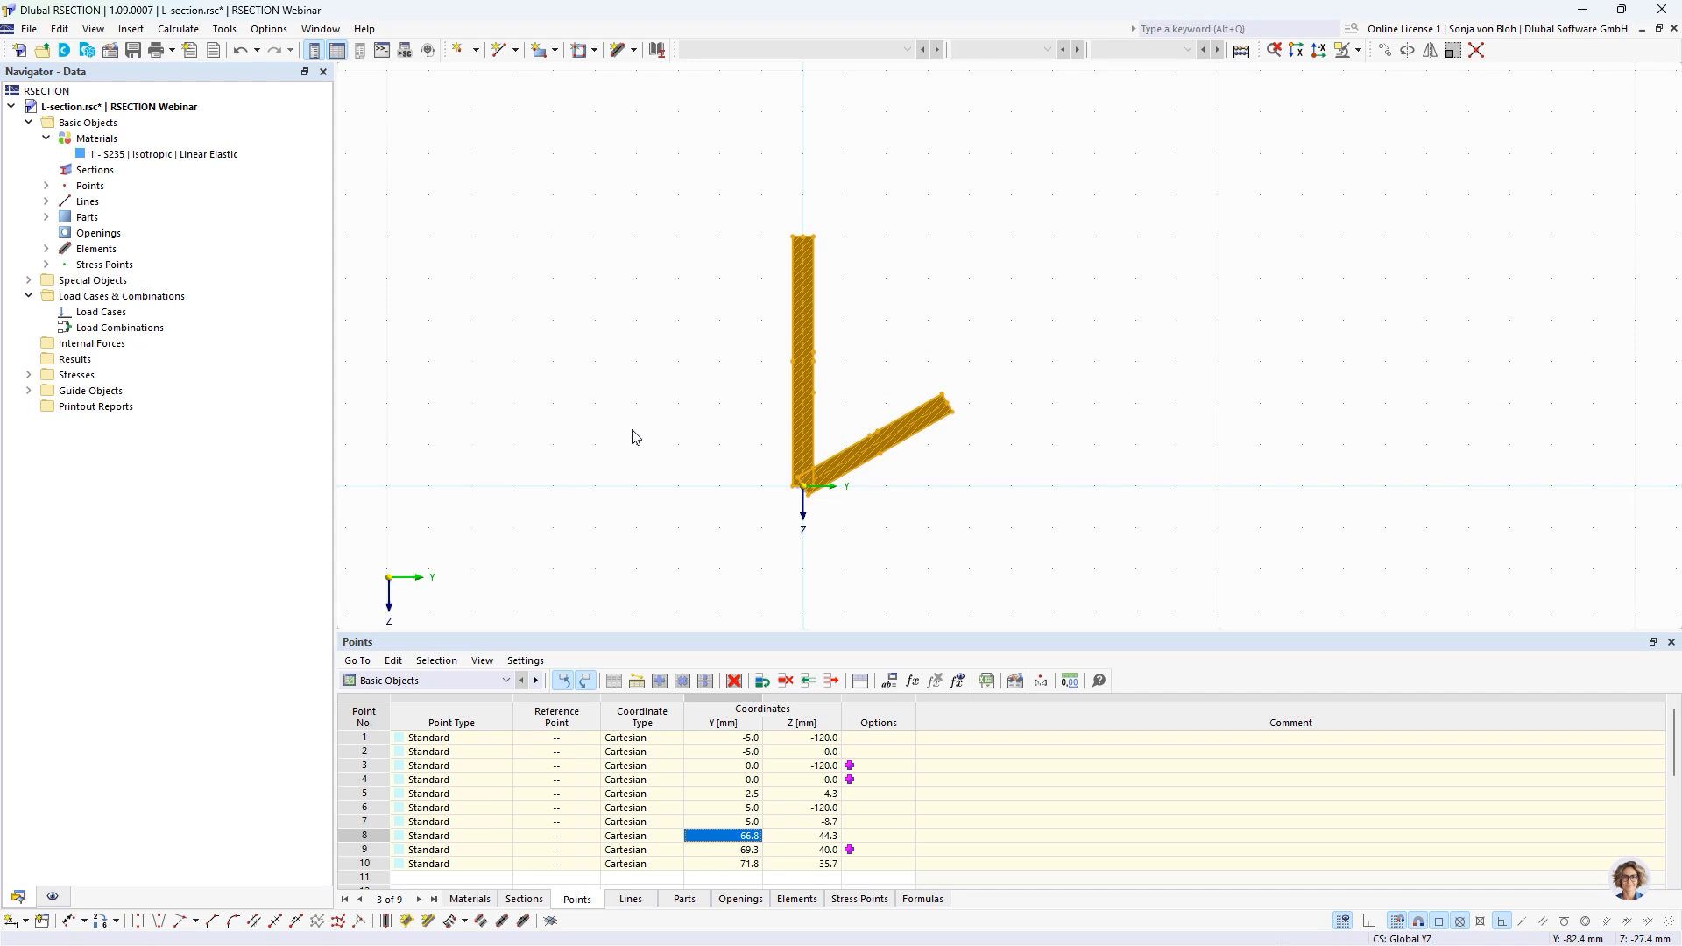
pyautogui.click(637, 433)
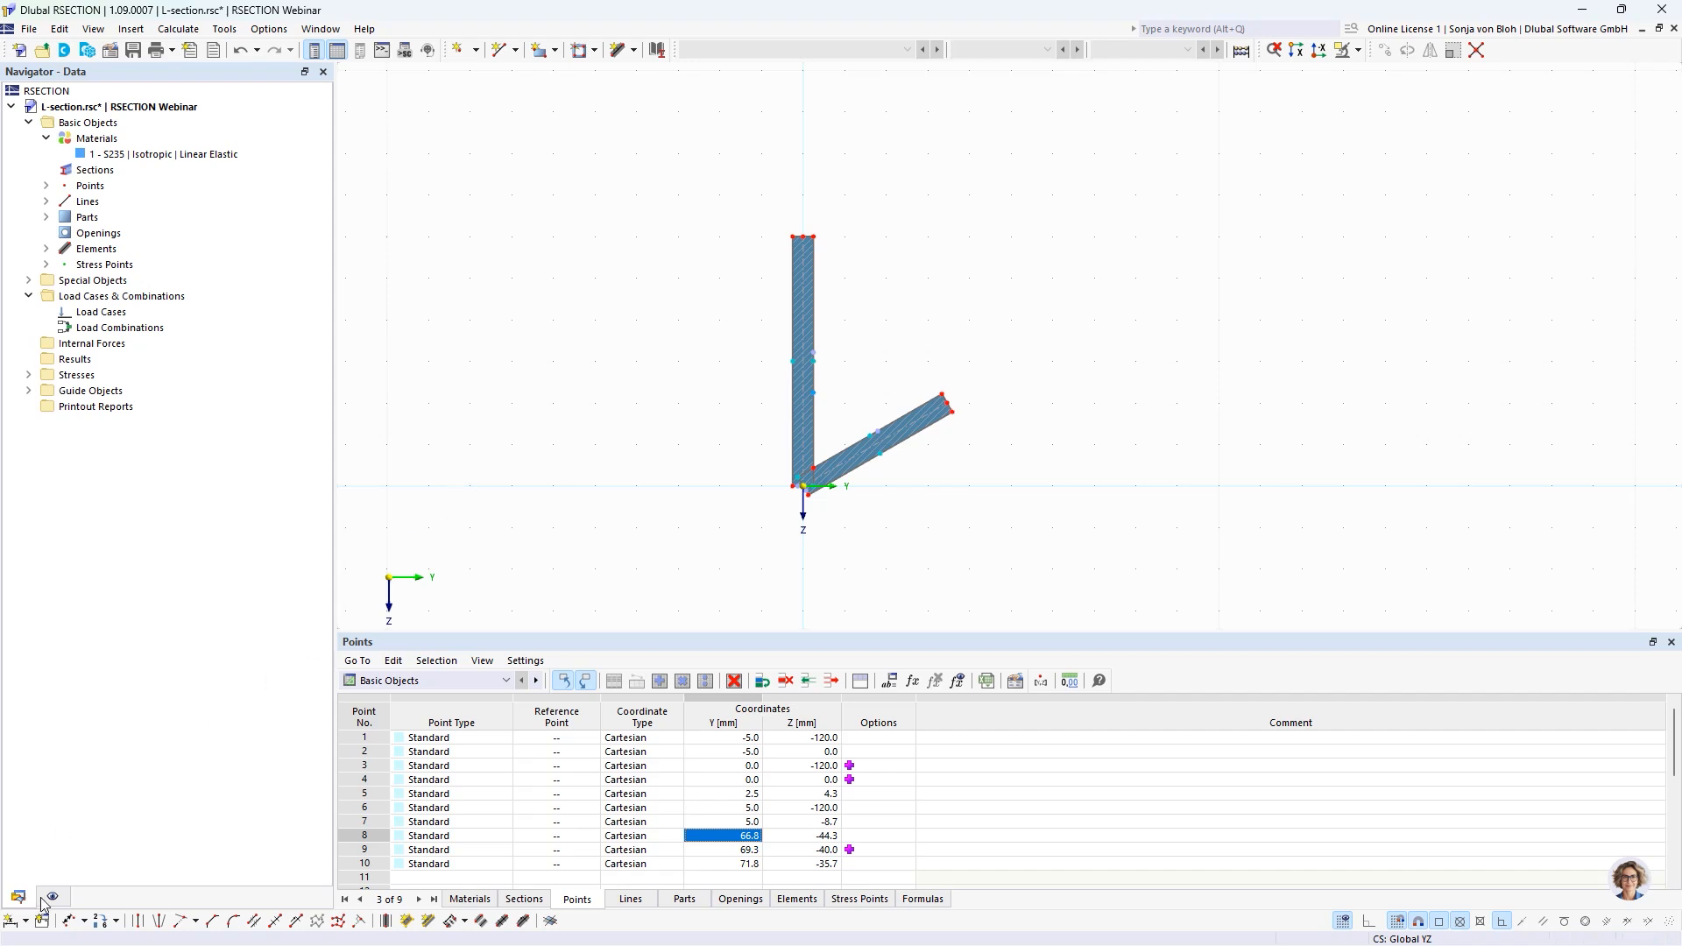
# Add a linear dimension with symbol h along the vertical leg's centreline, offset about 32 mm on its outer side.
pyautogui.click(26, 921)
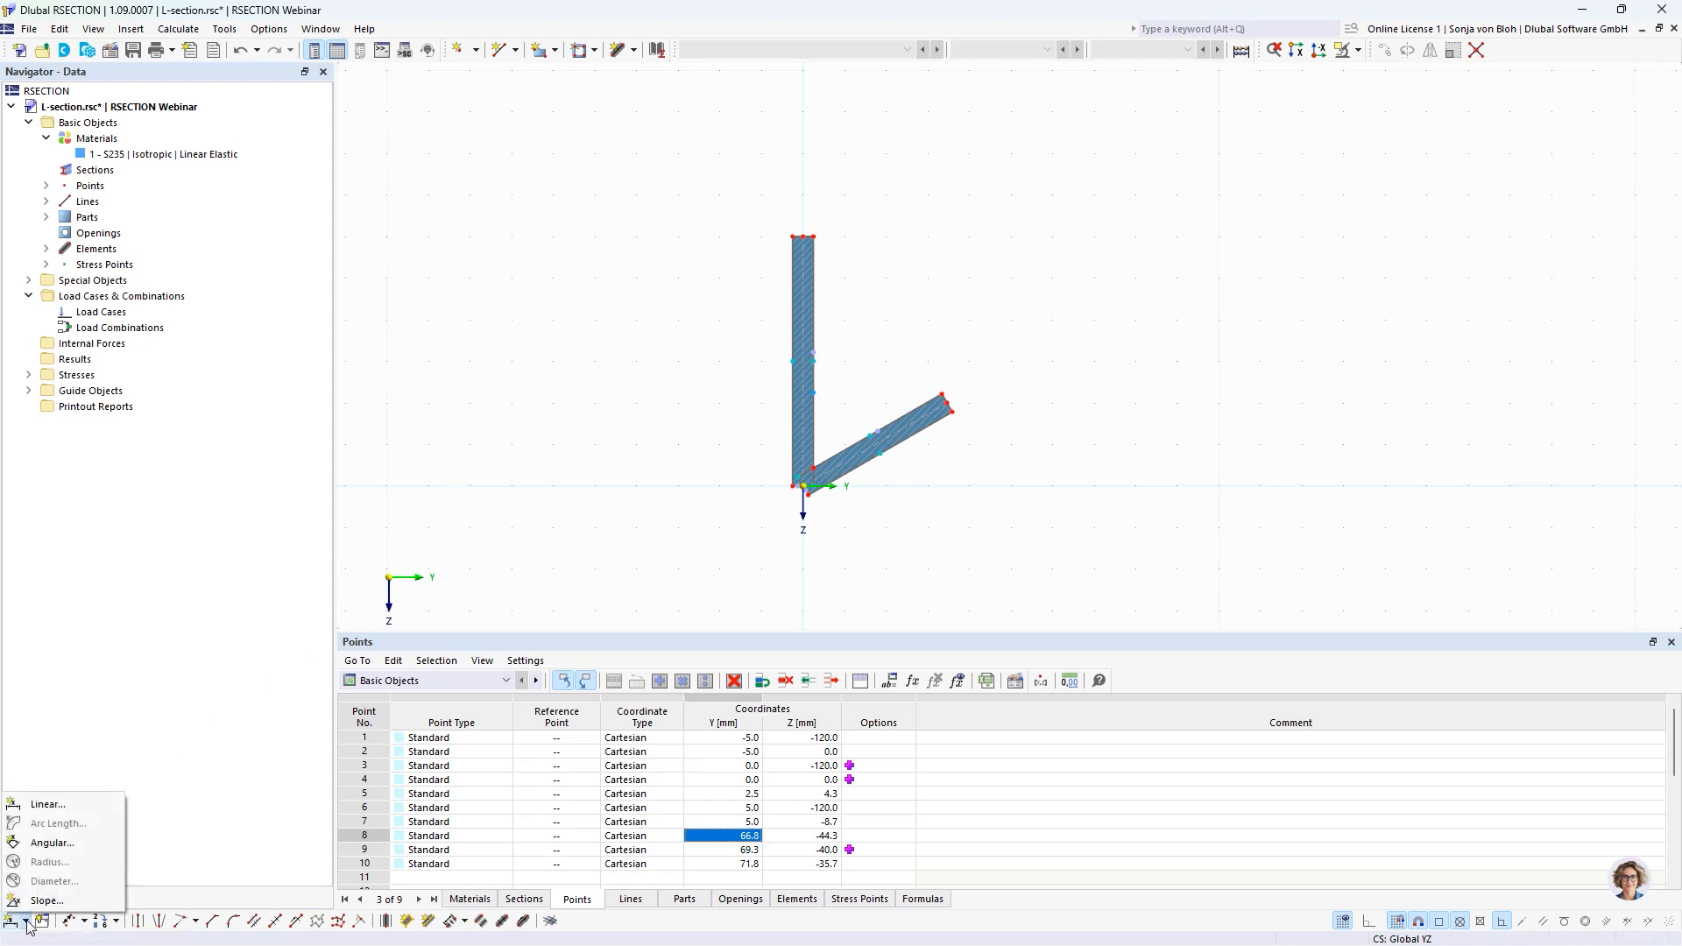
pyautogui.click(48, 805)
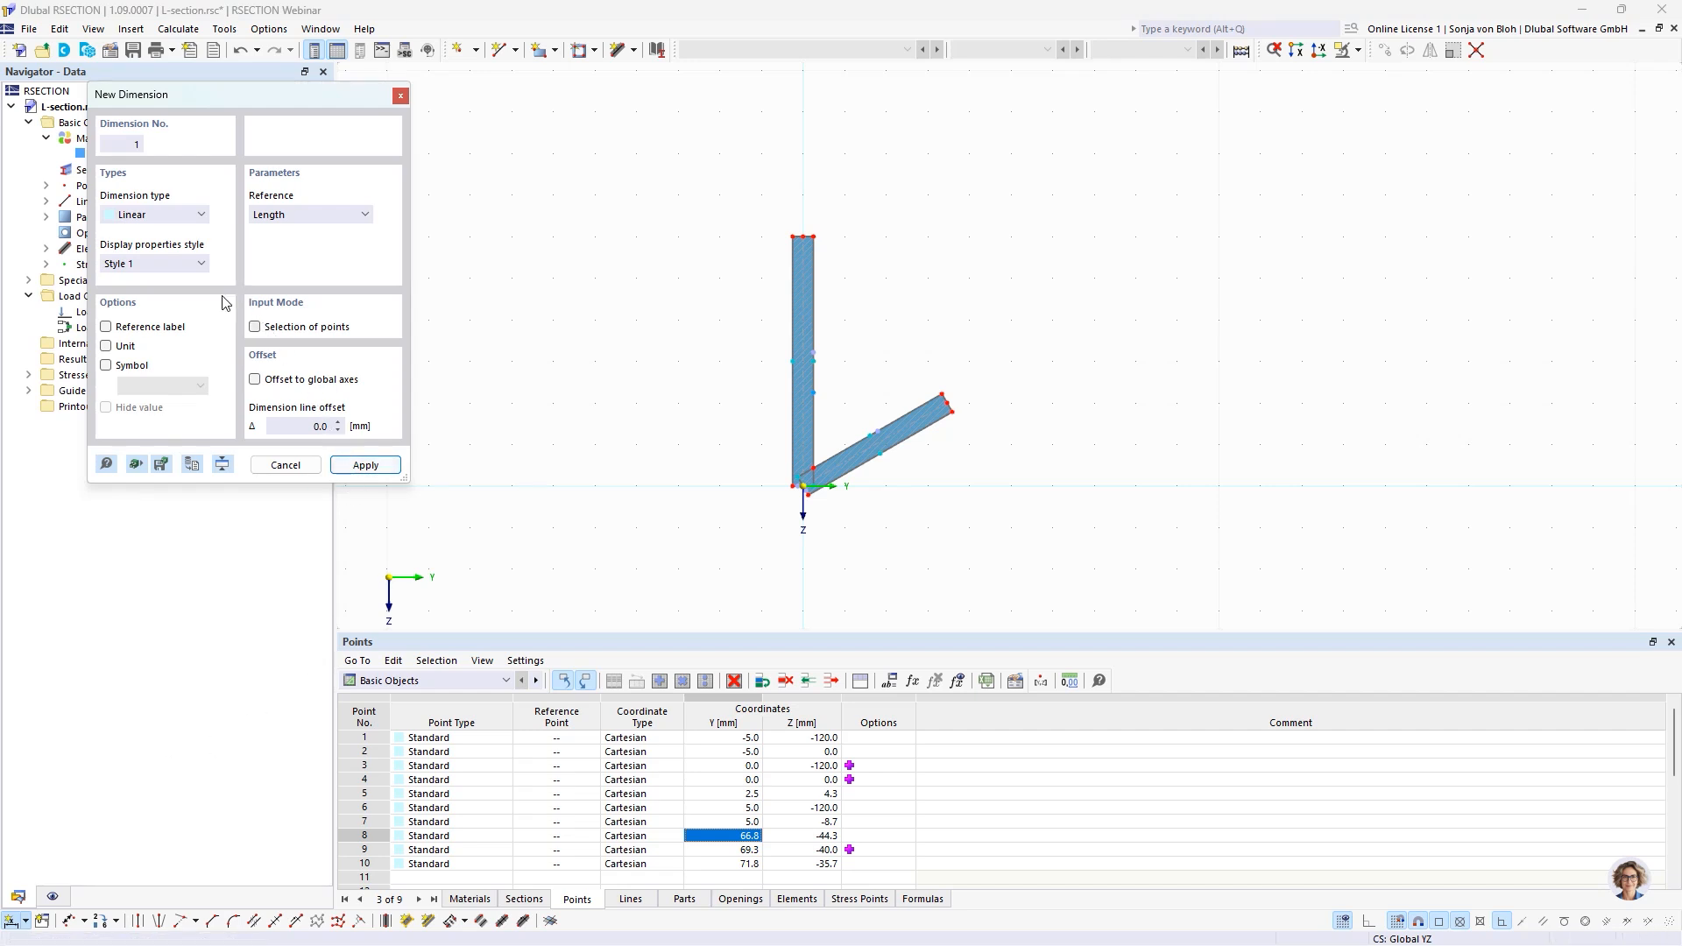
pyautogui.click(114, 367)
pyautogui.write('h')
pyautogui.scroll(5, 802, 475)
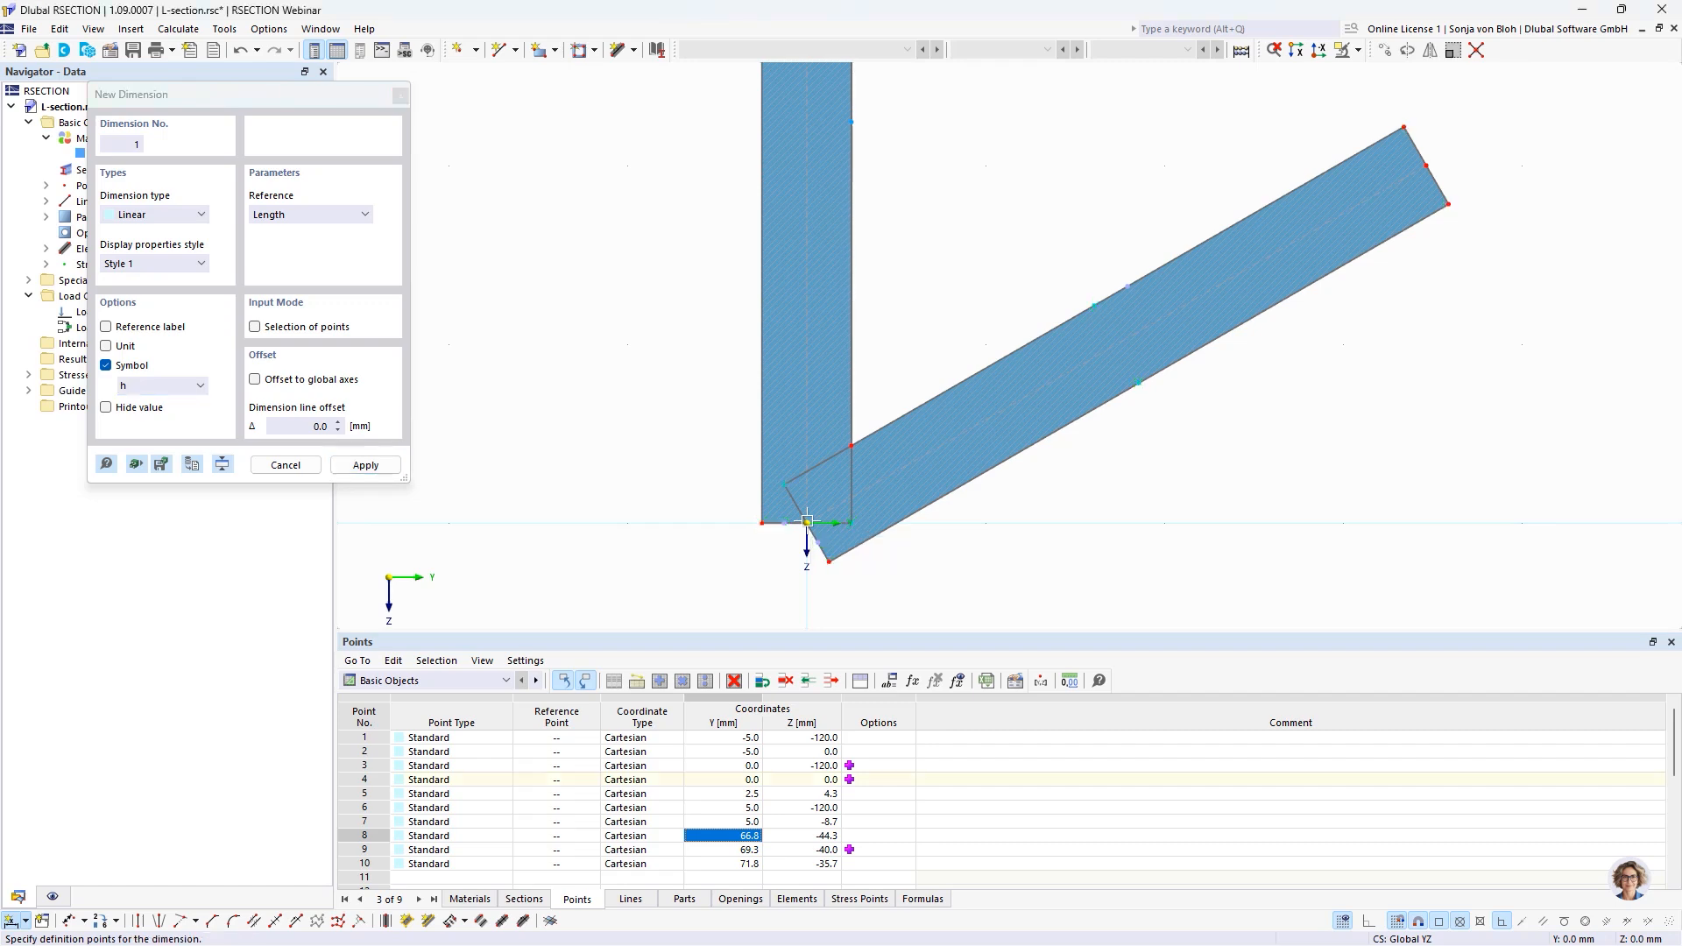
pyautogui.scroll(-3, 808, 521)
pyautogui.scroll(3, 833, 178)
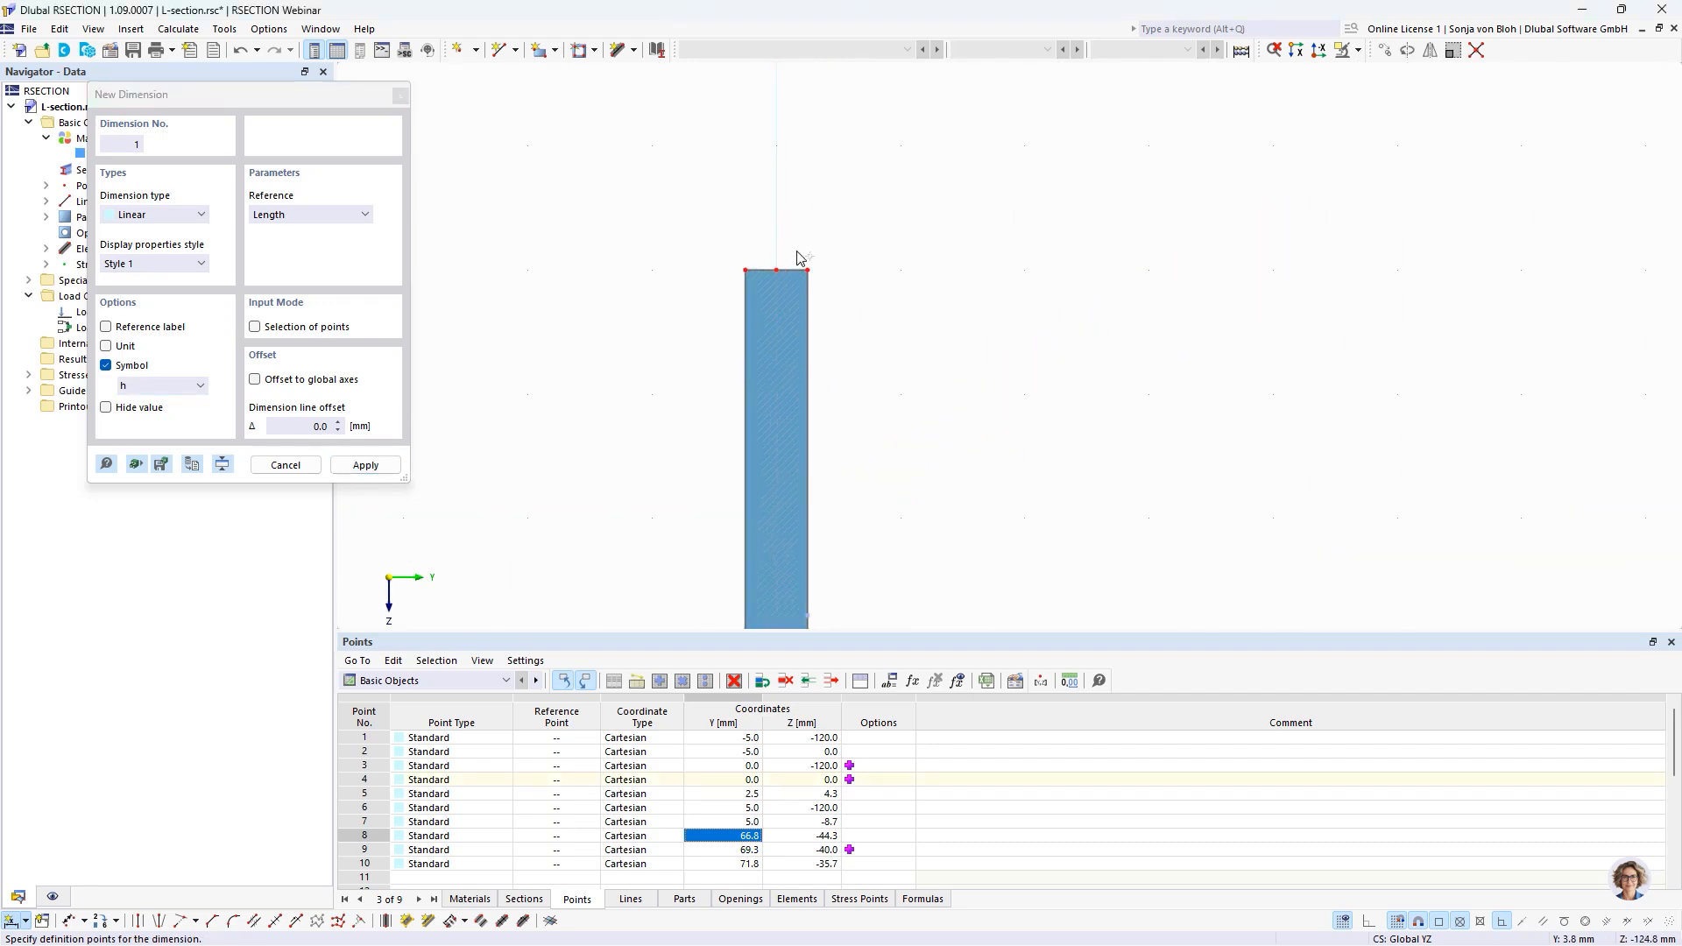
pyautogui.scroll(-3, 756, 261)
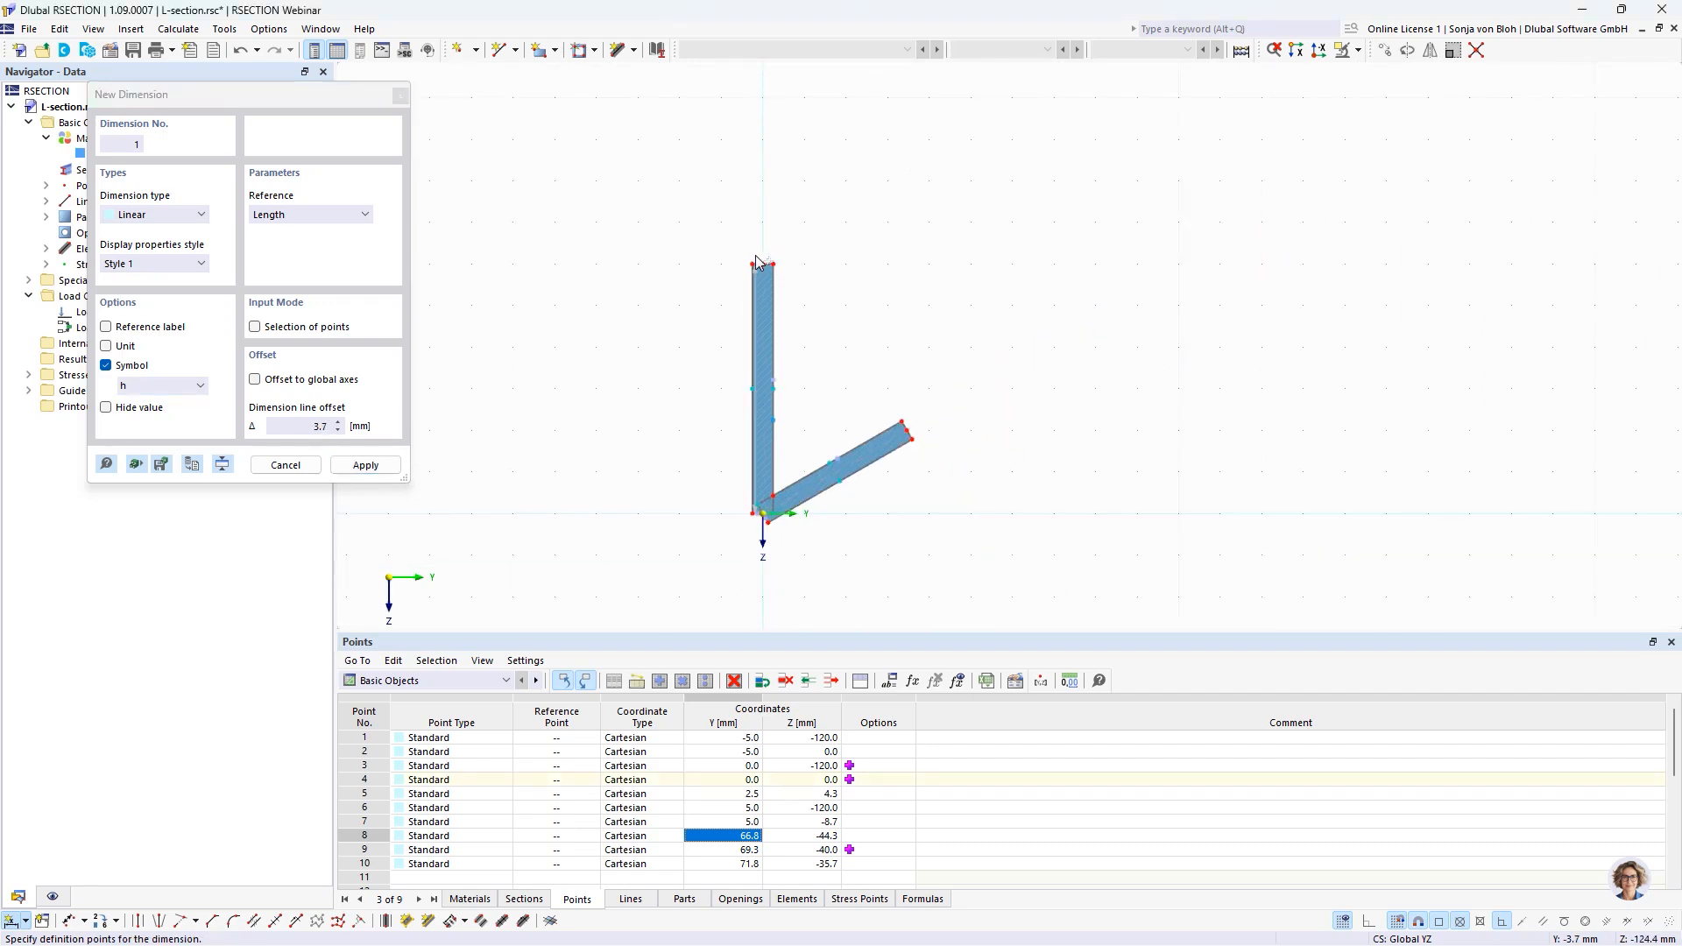
pyautogui.click(697, 300)
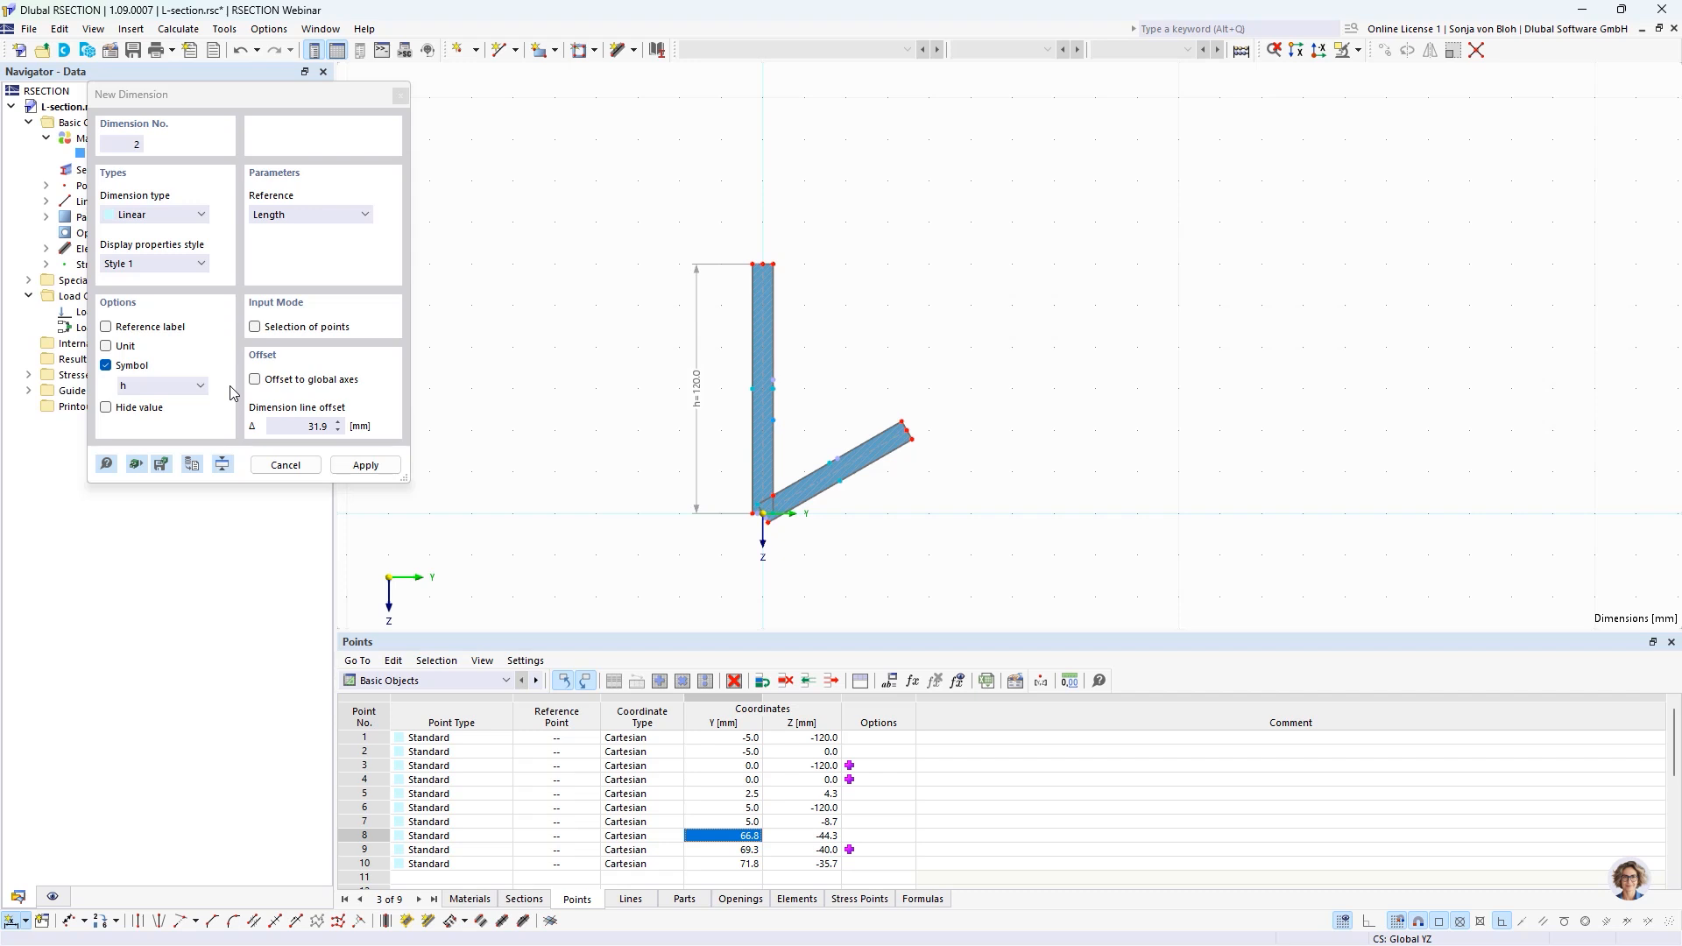
# Dimension the inclined leg's length from the origin to its end midpoint with symbol b, offset about -23 mm below it.
pyautogui.click(164, 386)
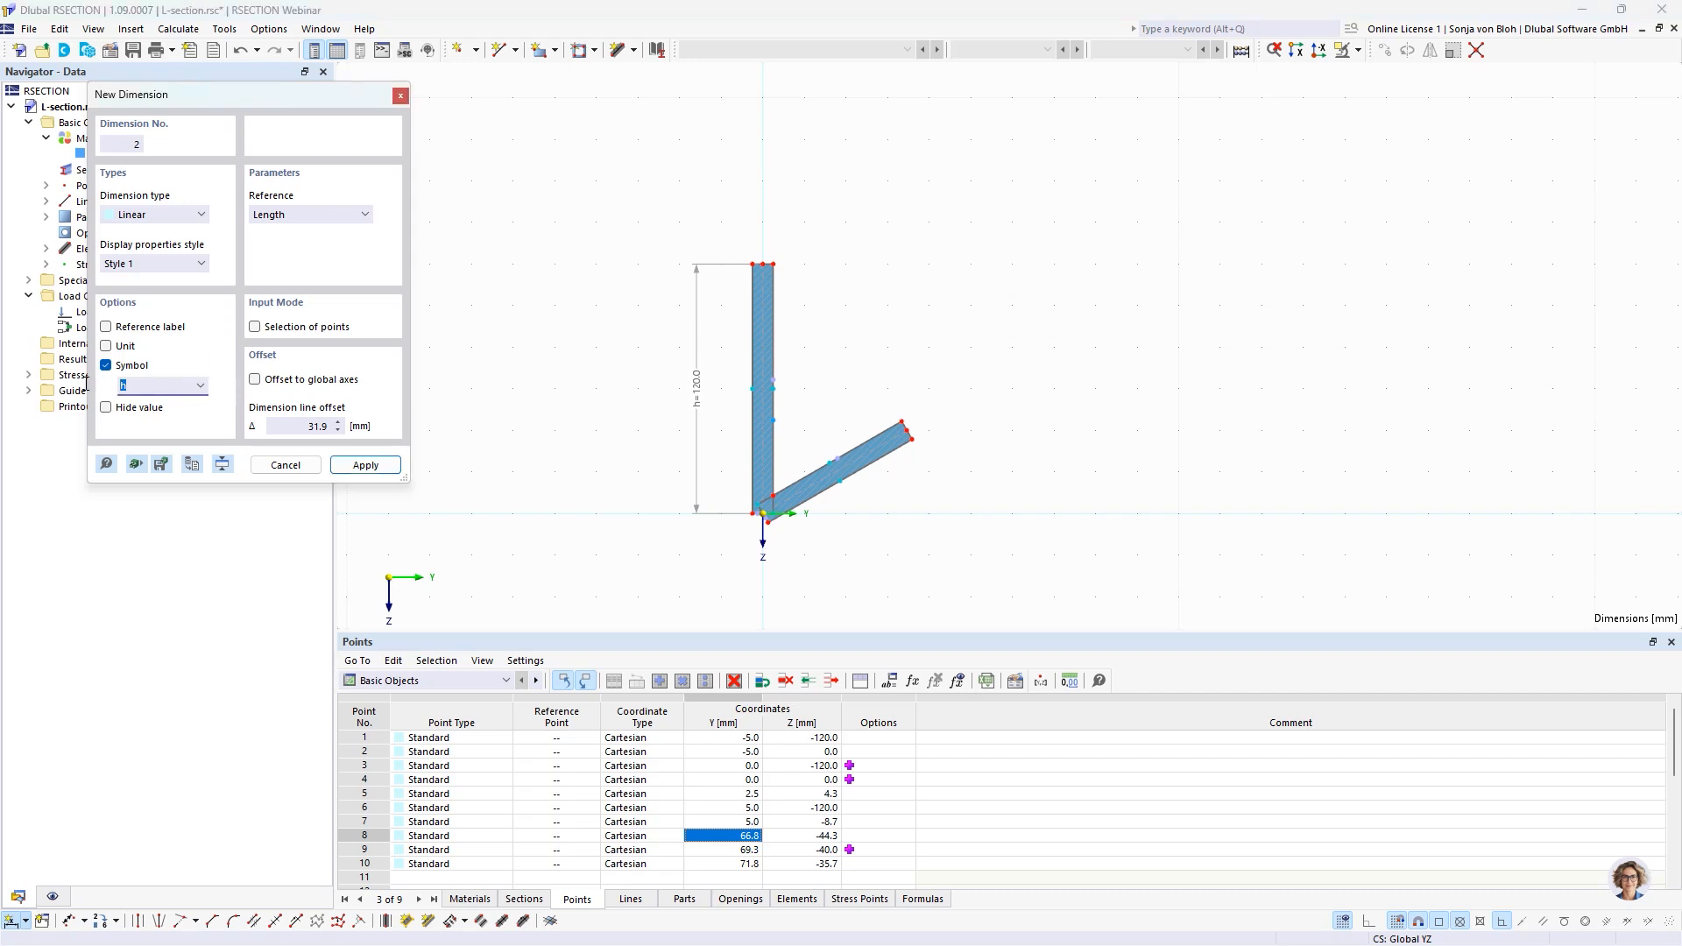
pyautogui.write('b')
pyautogui.scroll(3, 784, 519)
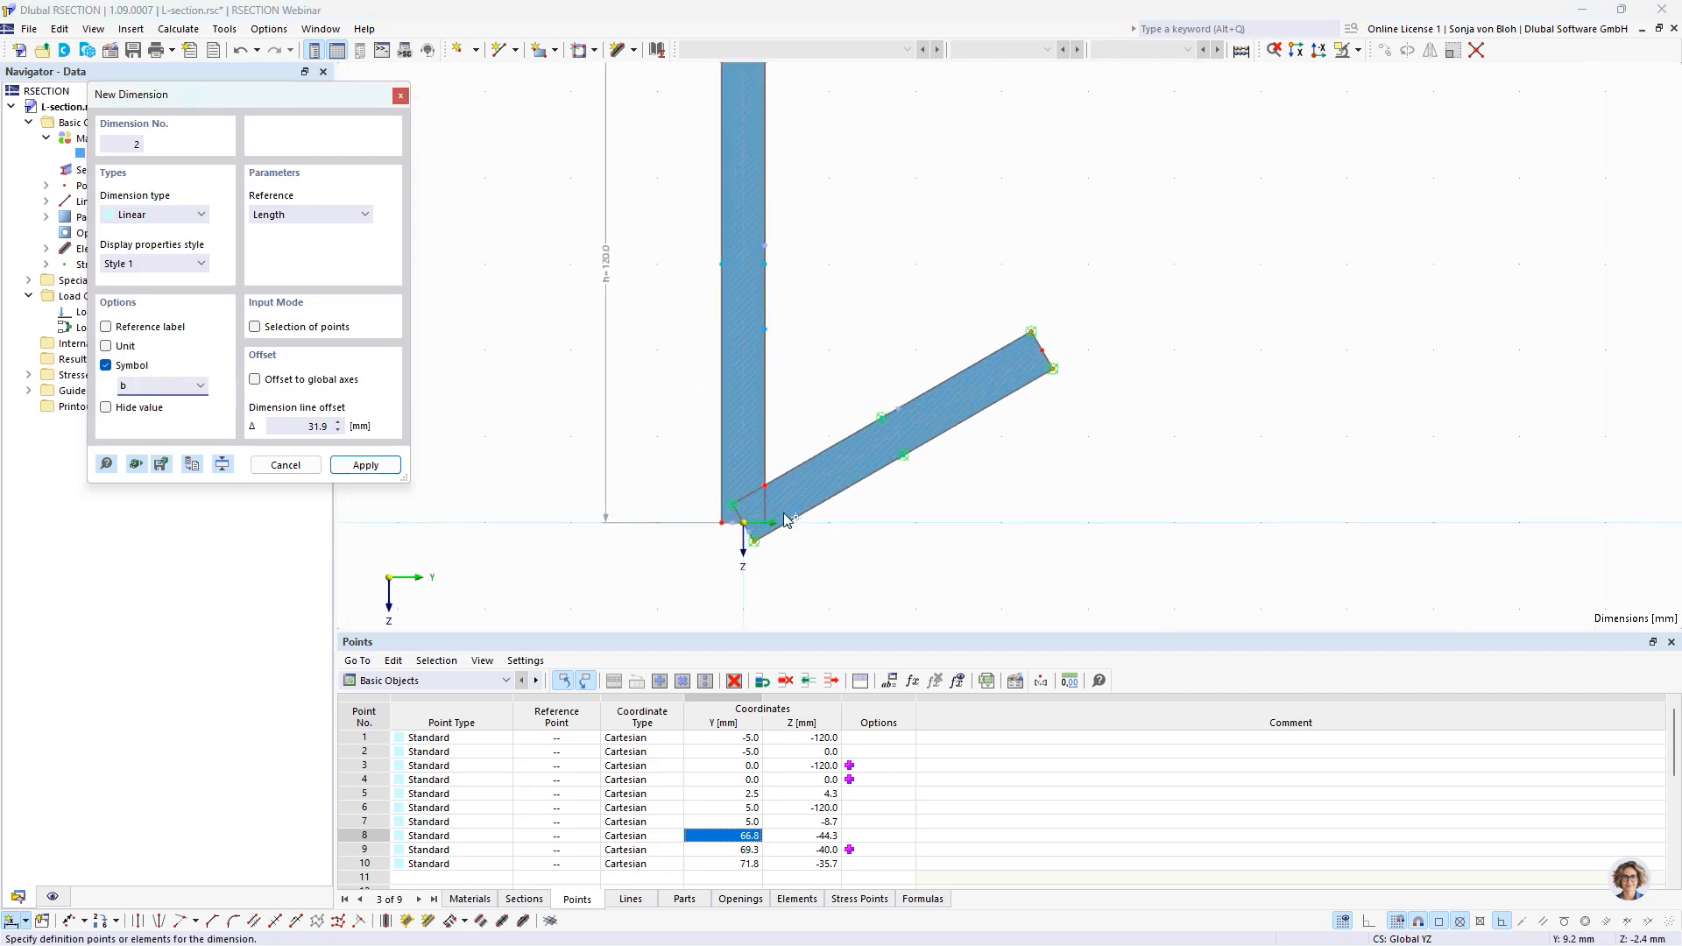
pyautogui.scroll(2, 785, 519)
pyautogui.click(715, 530)
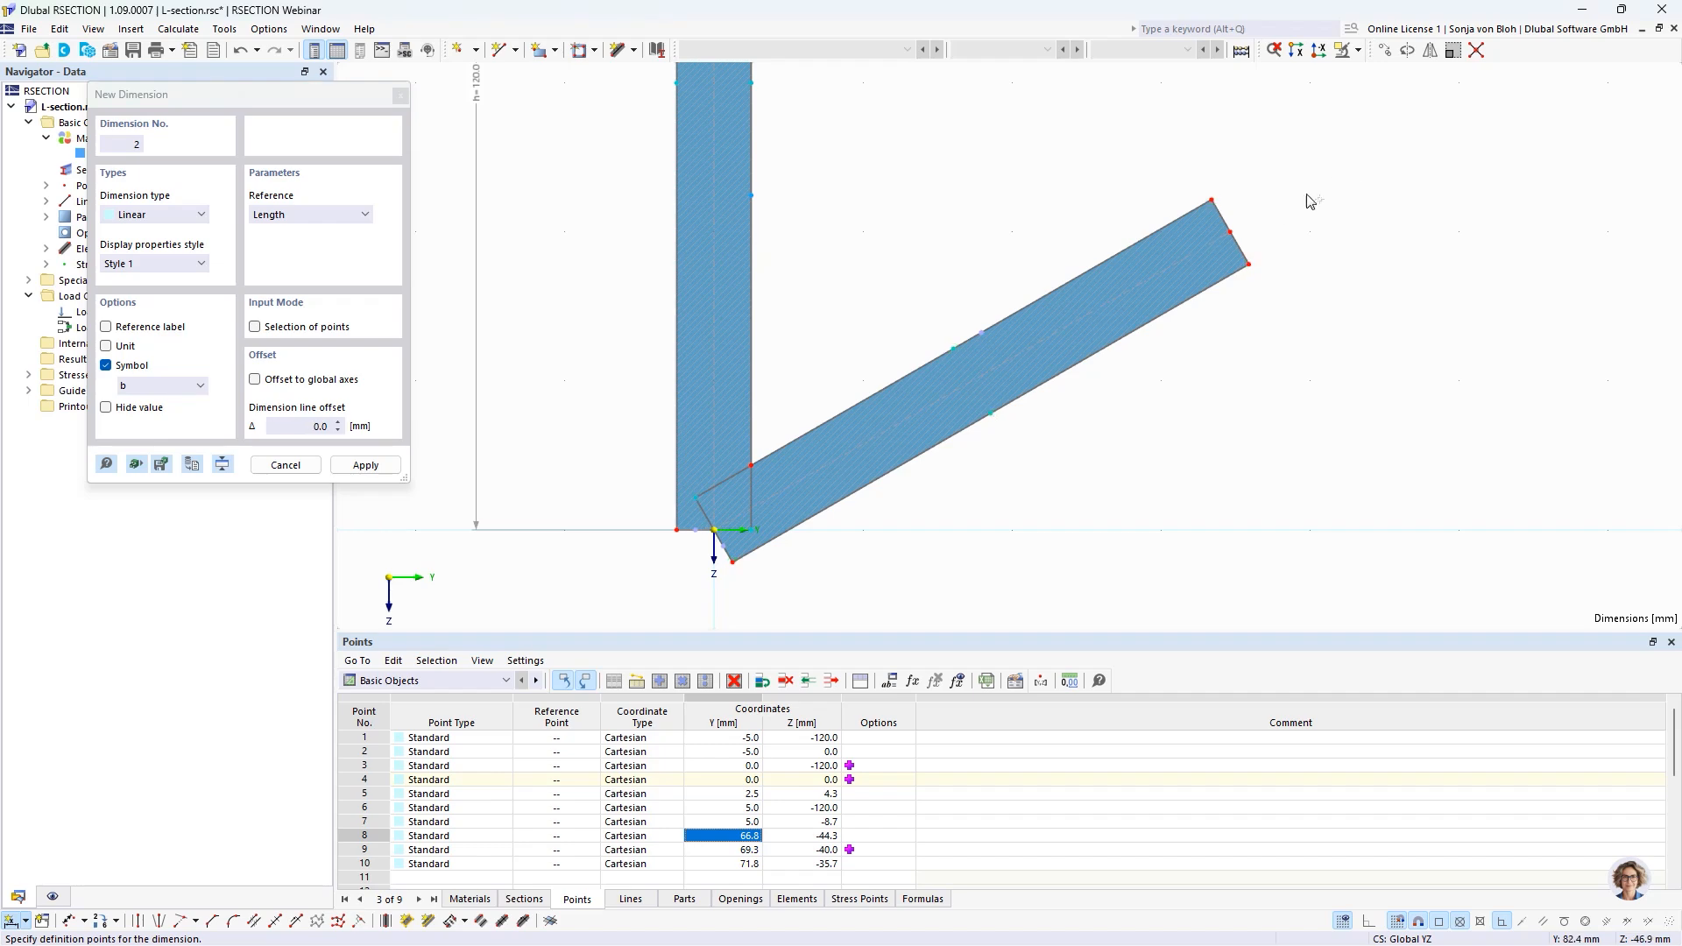
pyautogui.click(1230, 234)
pyautogui.scroll(-4, 1103, 390)
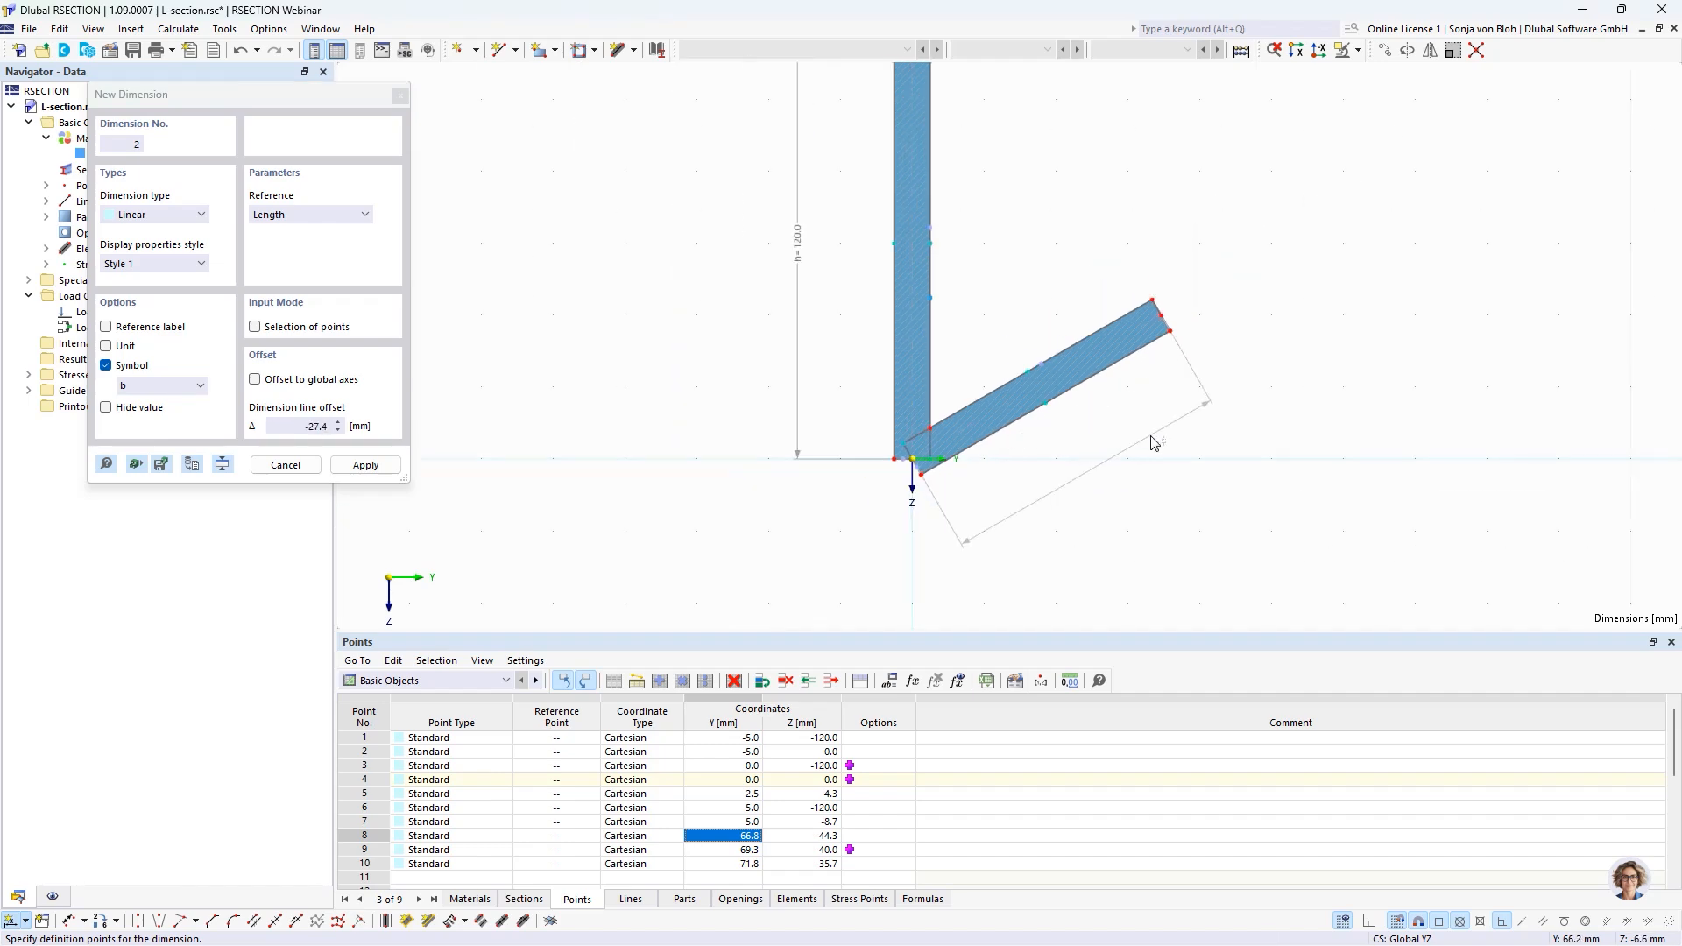
pyautogui.click(1145, 442)
pyautogui.scroll(-3, 1145, 443)
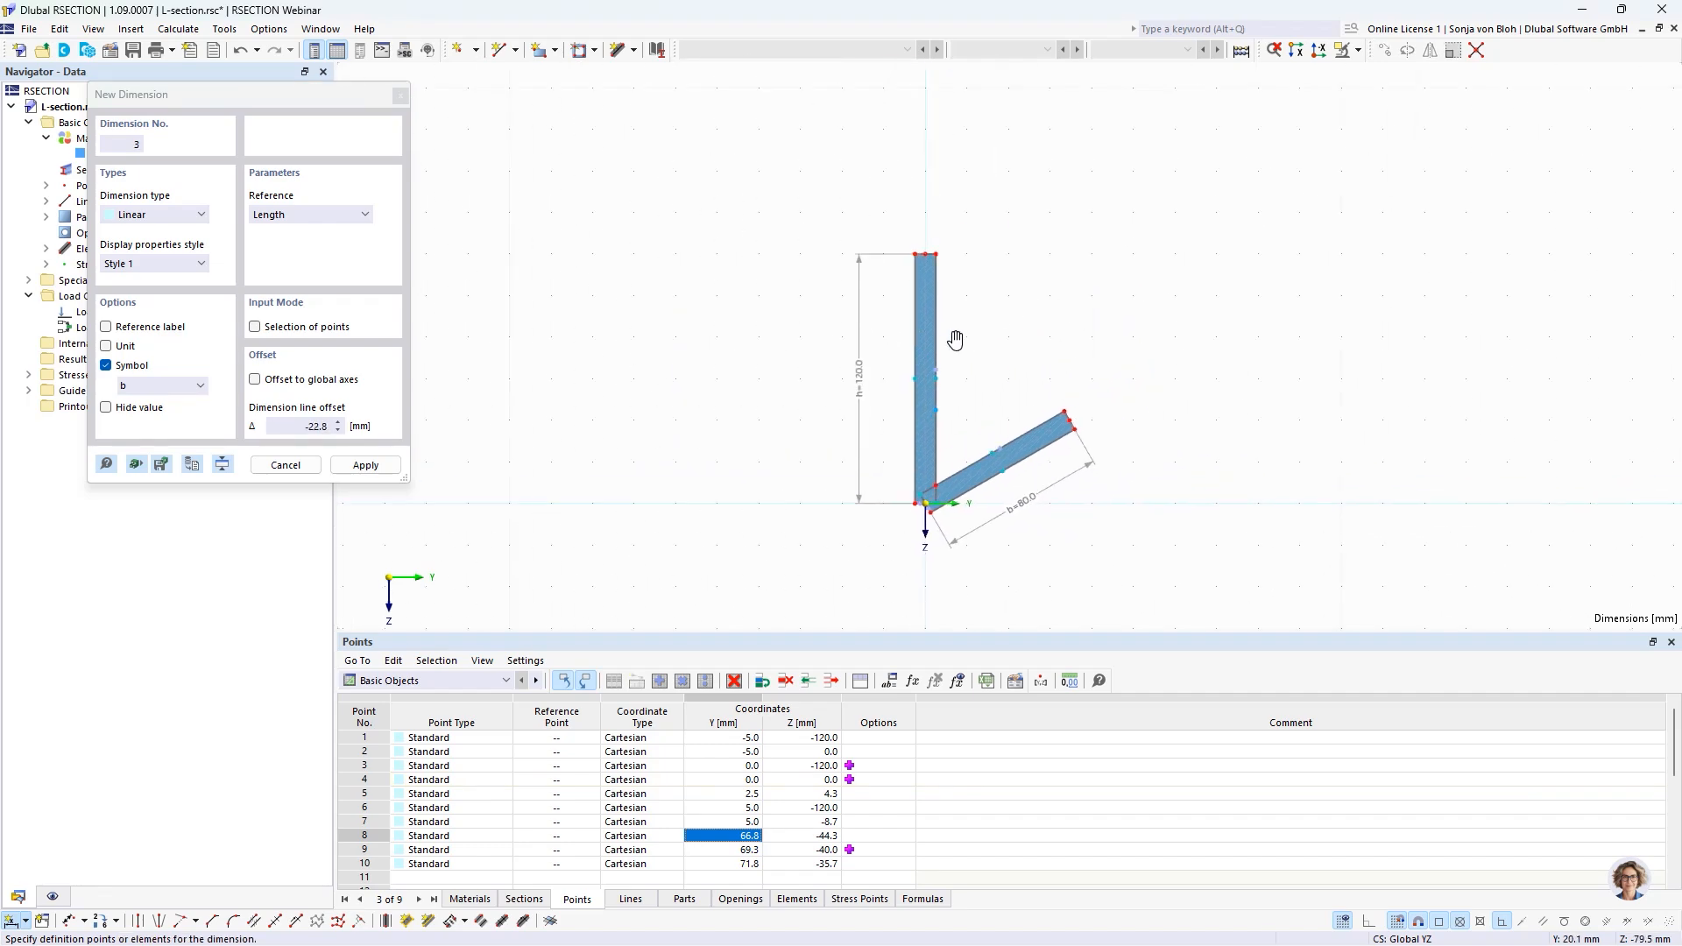
# Add a linear dimension with symbol t across the vertical leg's top end, offset about 10 mm above it.
pyautogui.scroll(5, 871, 263)
pyautogui.click(99, 381)
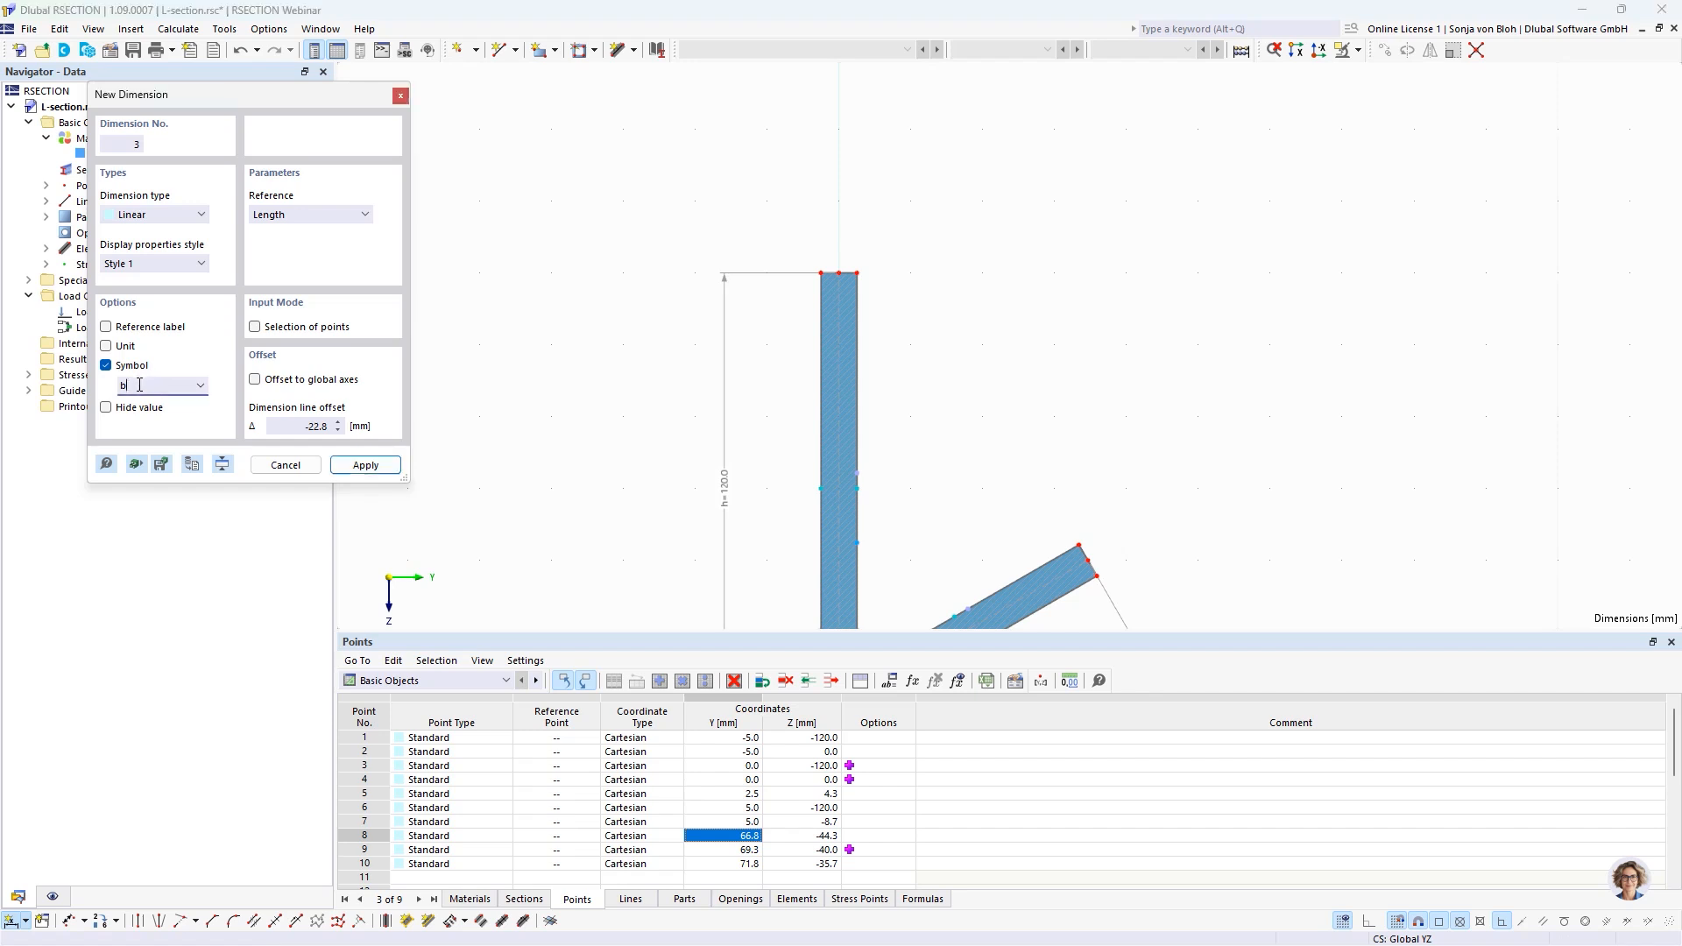
pyautogui.write('t')
pyautogui.scroll(2, 972, 266)
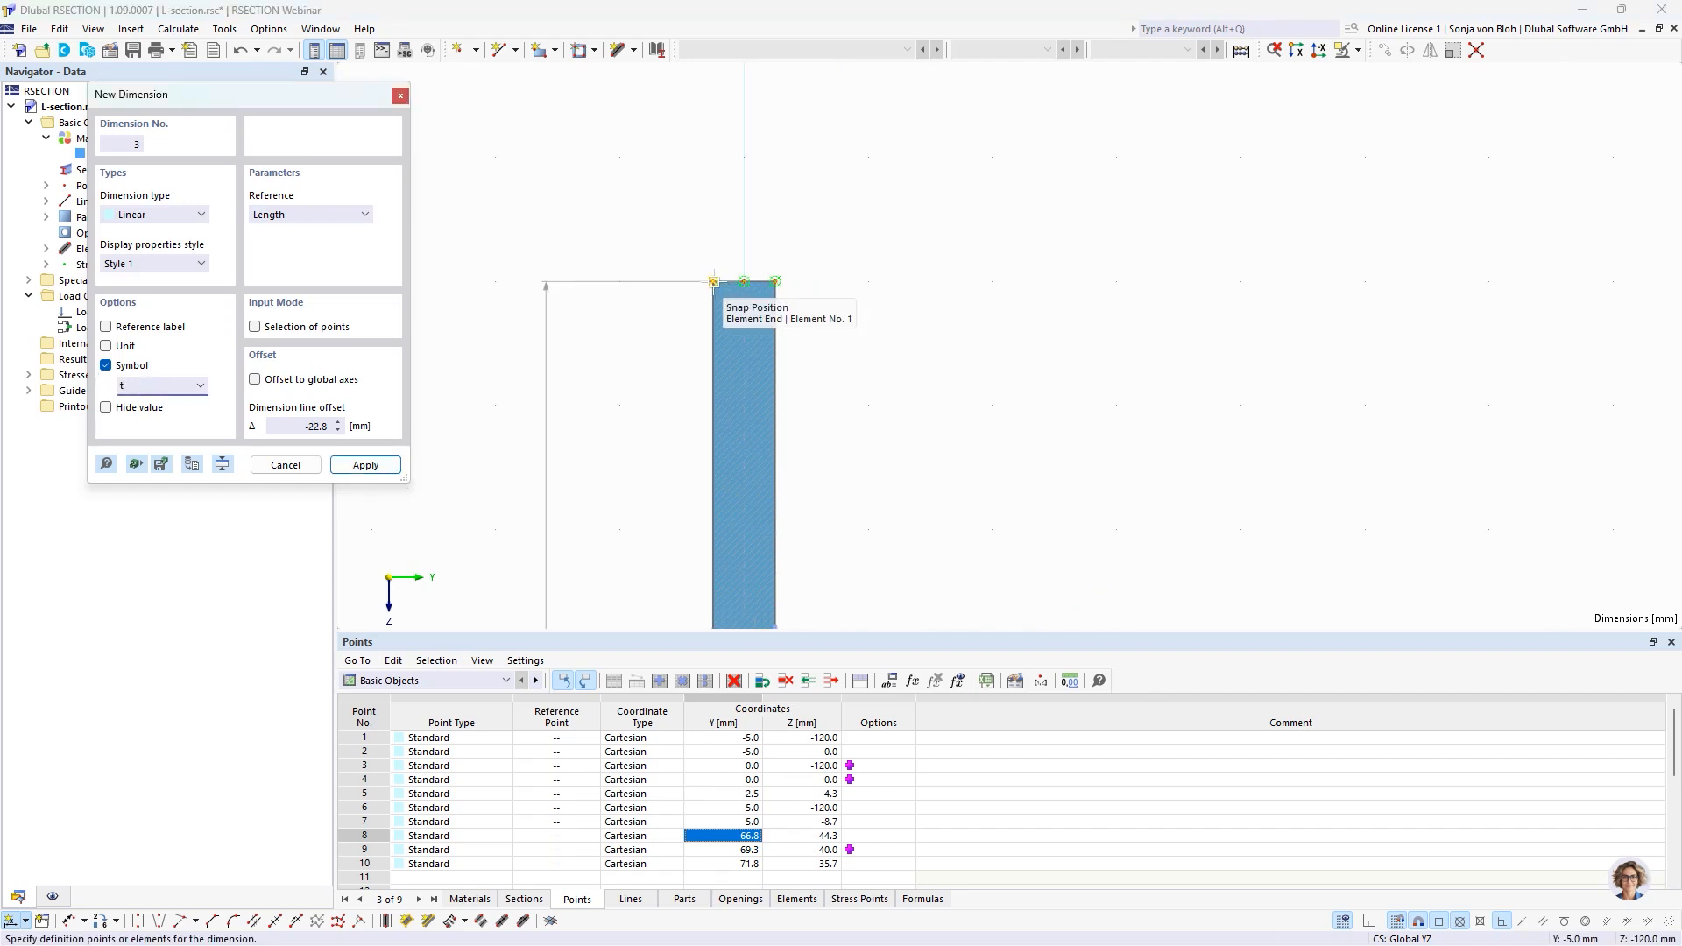
pyautogui.click(775, 282)
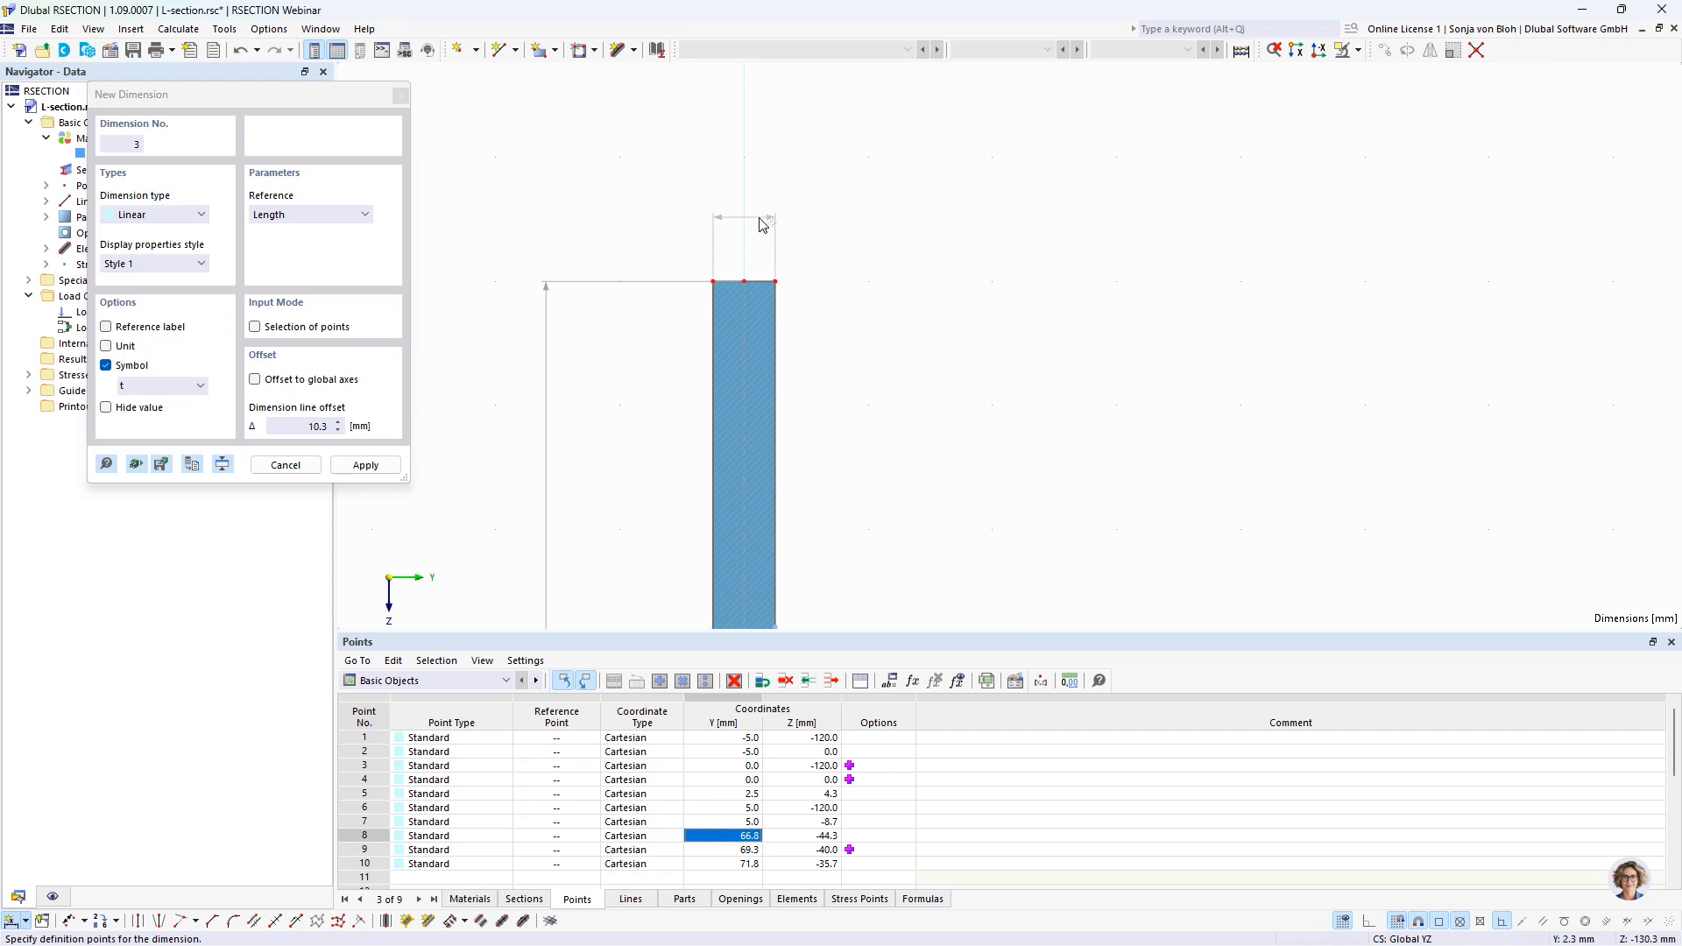
pyautogui.click(762, 219)
pyautogui.press('Escape')
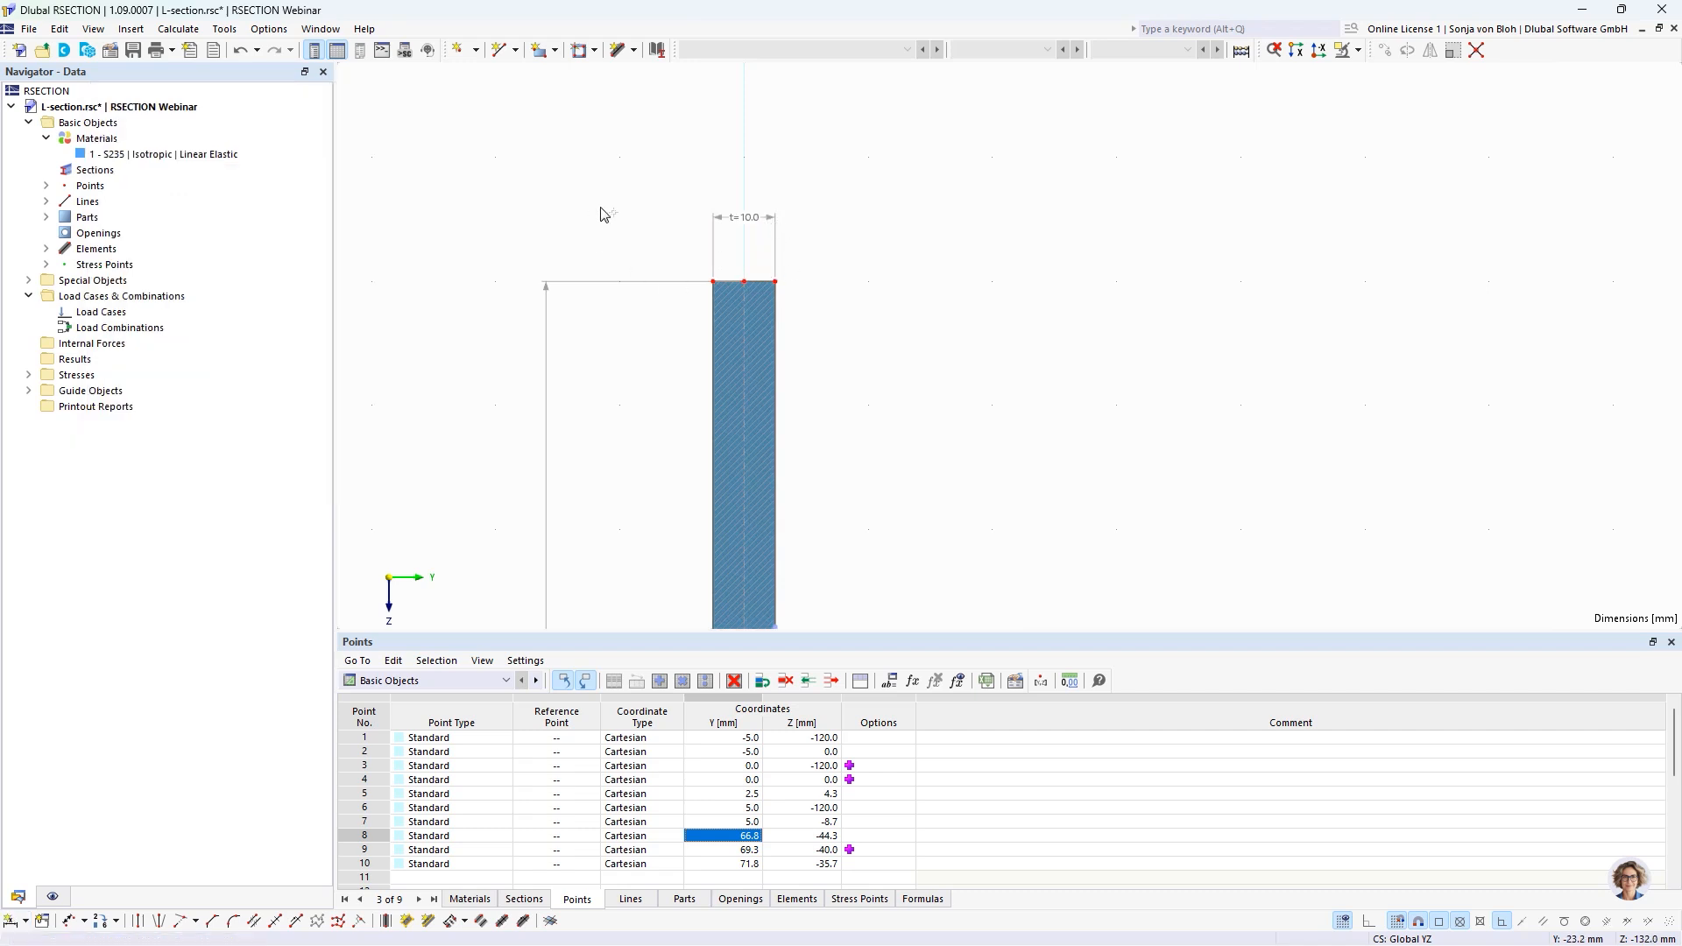
# Add an angular dimension with symbol &alpha; between the inner edges of the two legs, offset about 30 mm.
pyautogui.scroll(-5, 583, 201)
pyautogui.moveTo(509, 376); pyautogui.dragTo(561, 333, button='middle')
pyautogui.scroll(1, 572, 352)
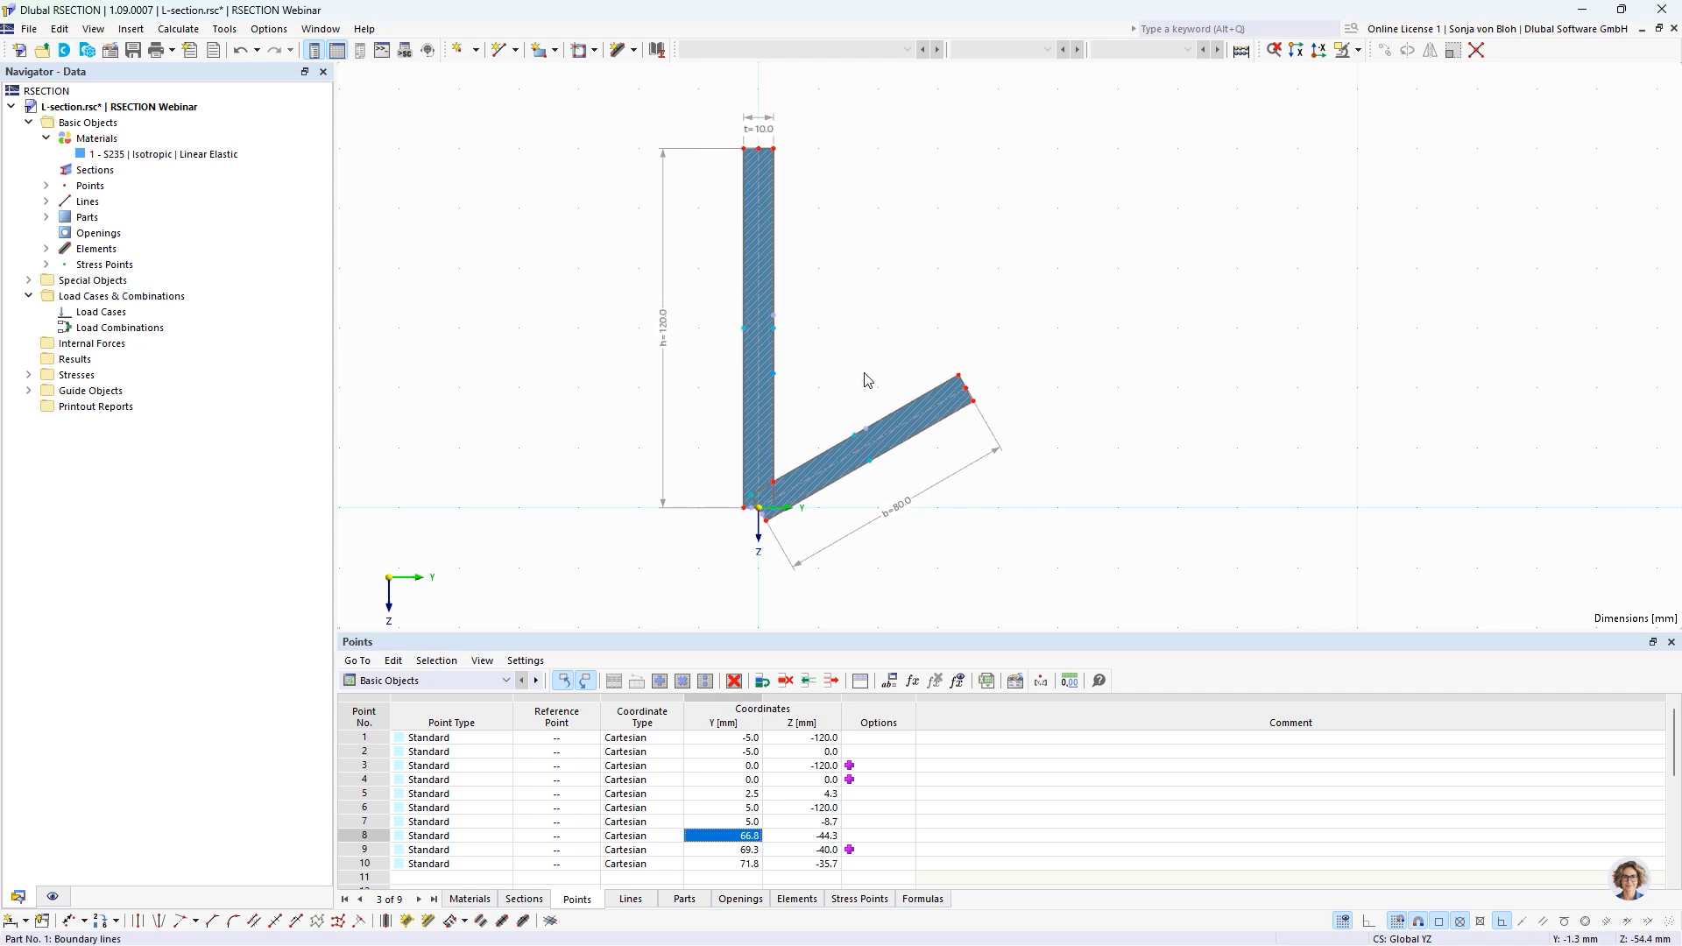
pyautogui.click(27, 922)
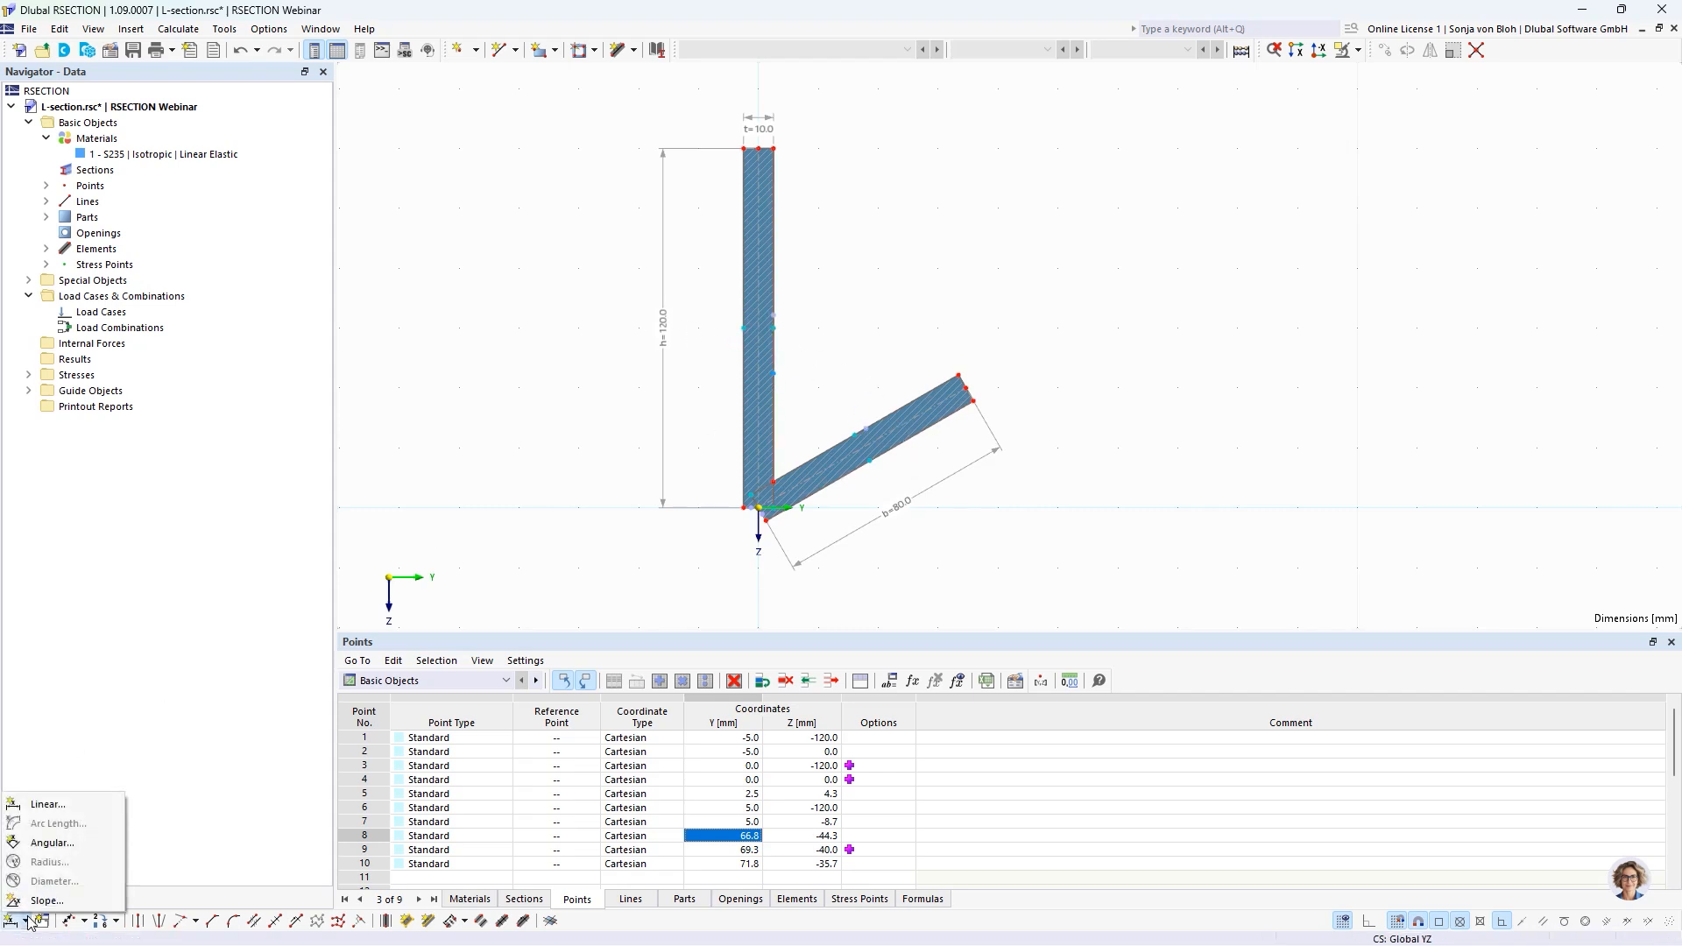
pyautogui.click(63, 847)
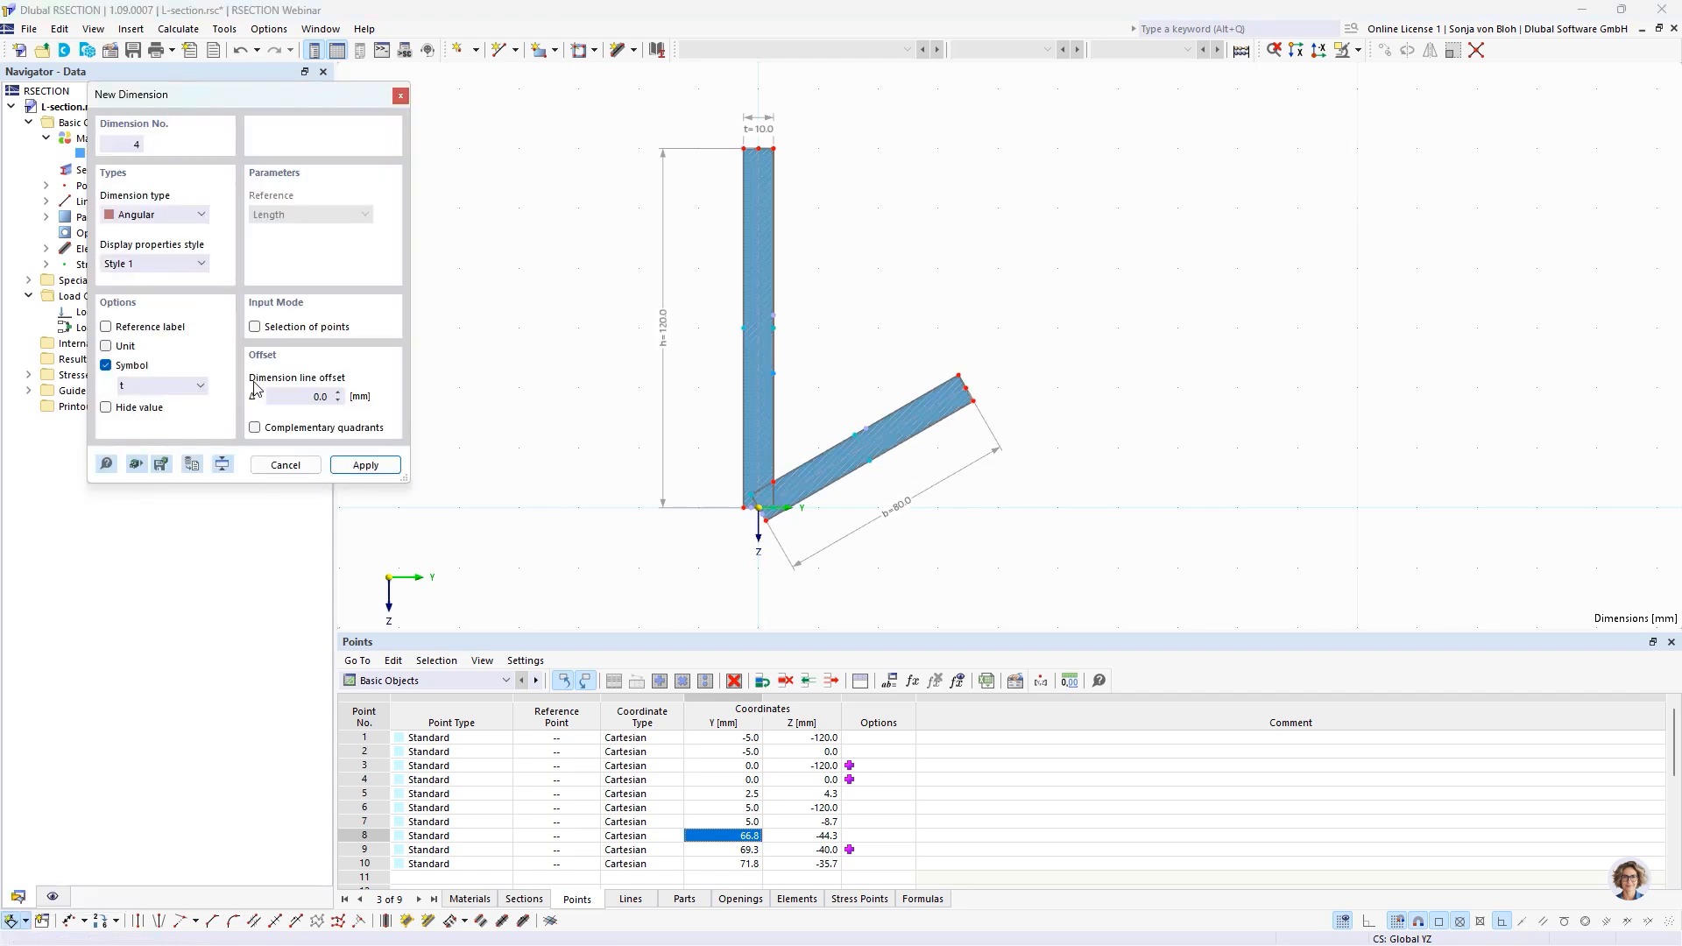
pyautogui.doubleClick(154, 388)
pyautogui.write('&alpha;')
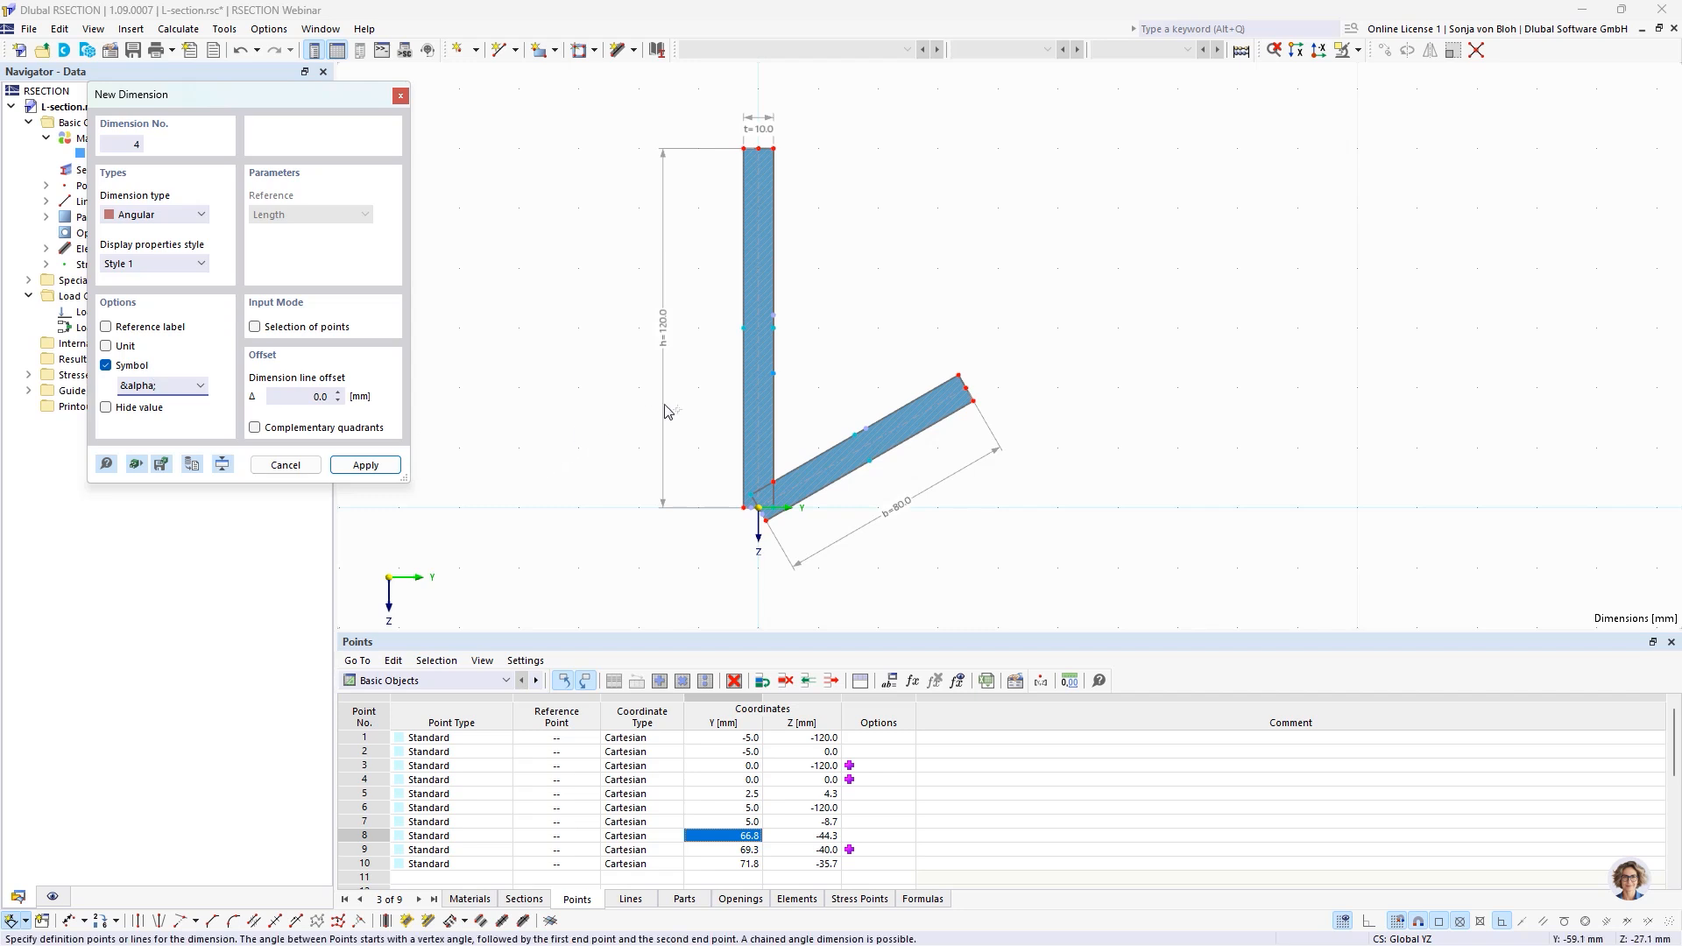
pyautogui.click(771, 423)
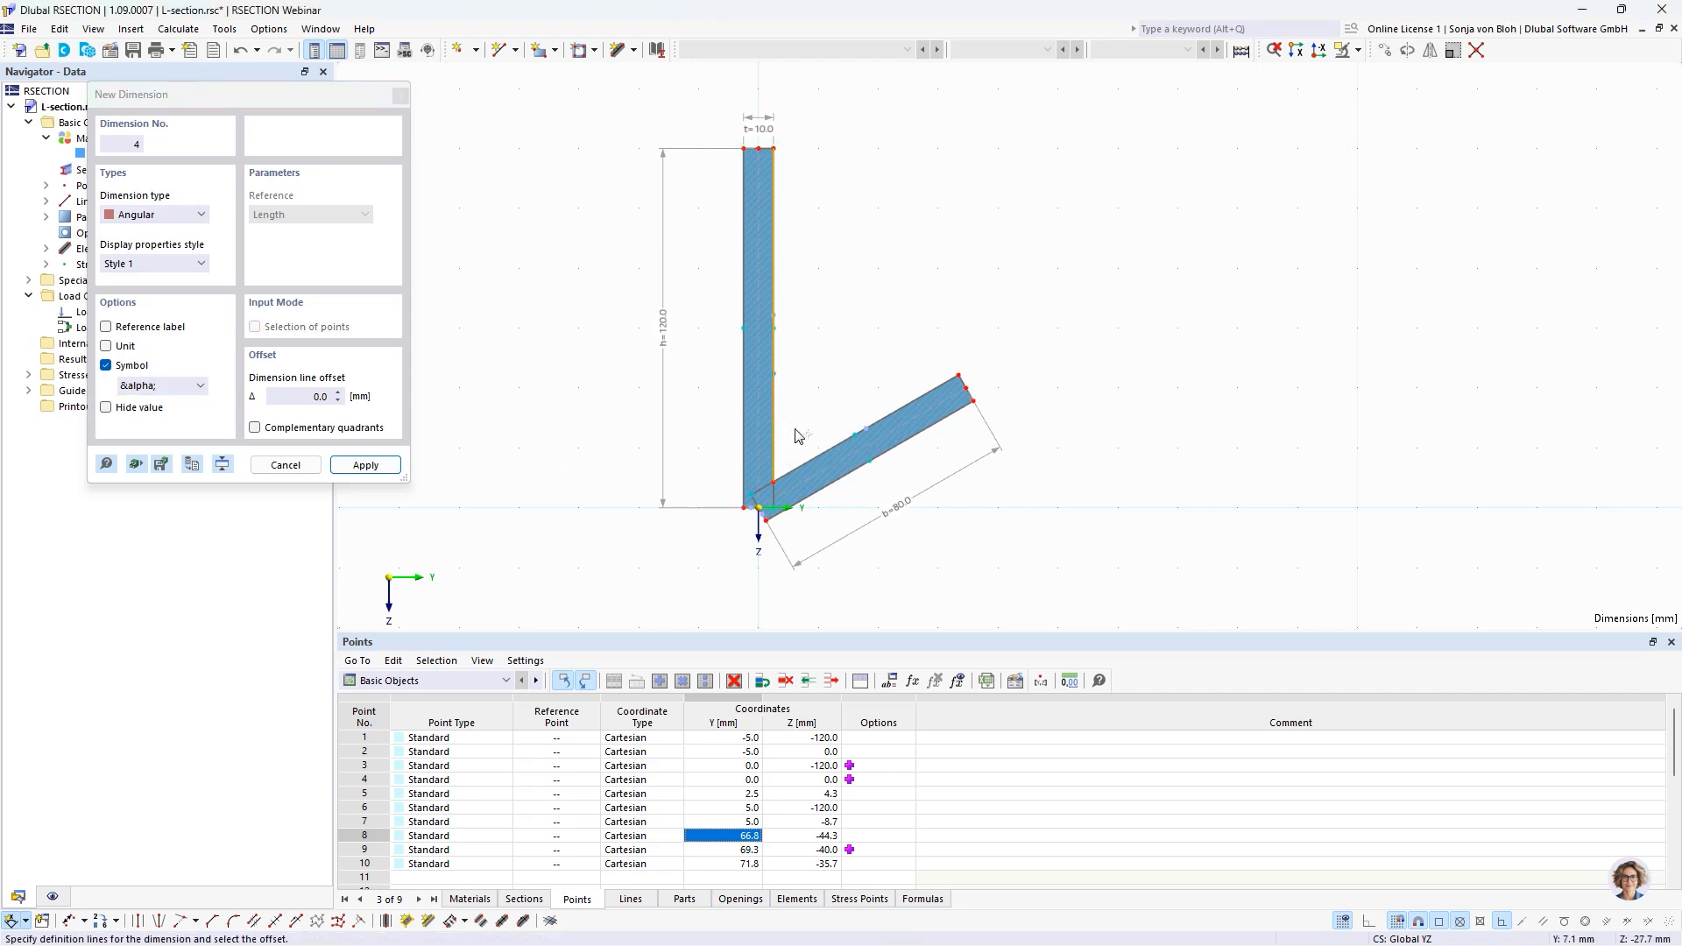
pyautogui.click(825, 453)
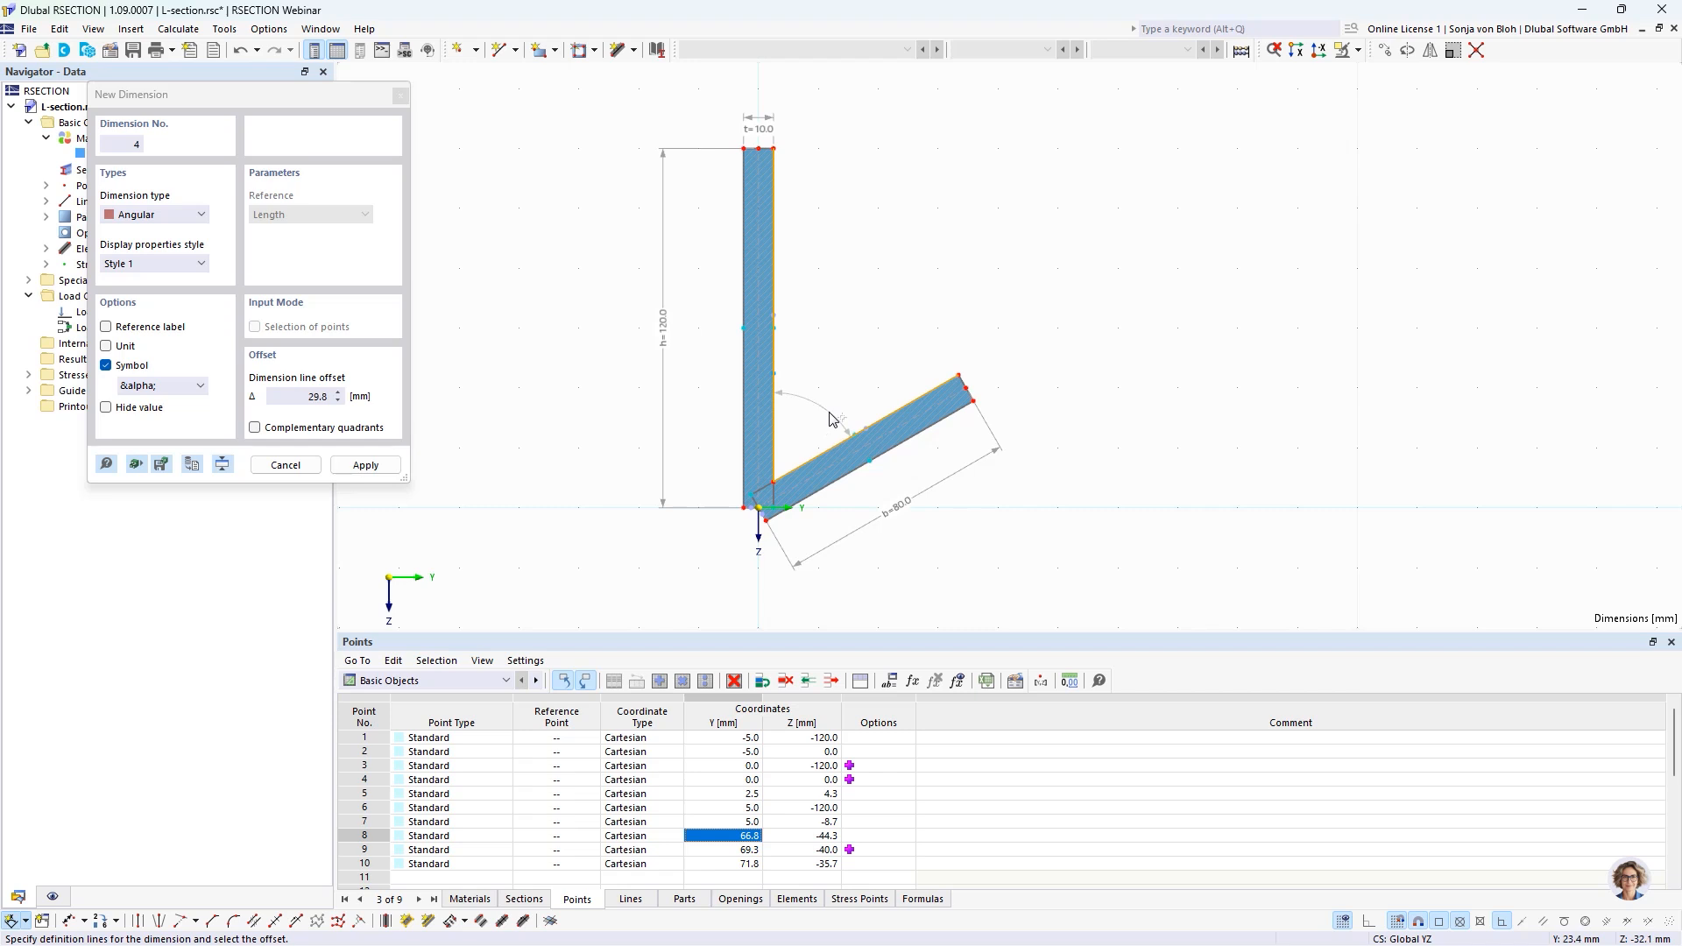
pyautogui.click(834, 416)
pyautogui.press('Escape')
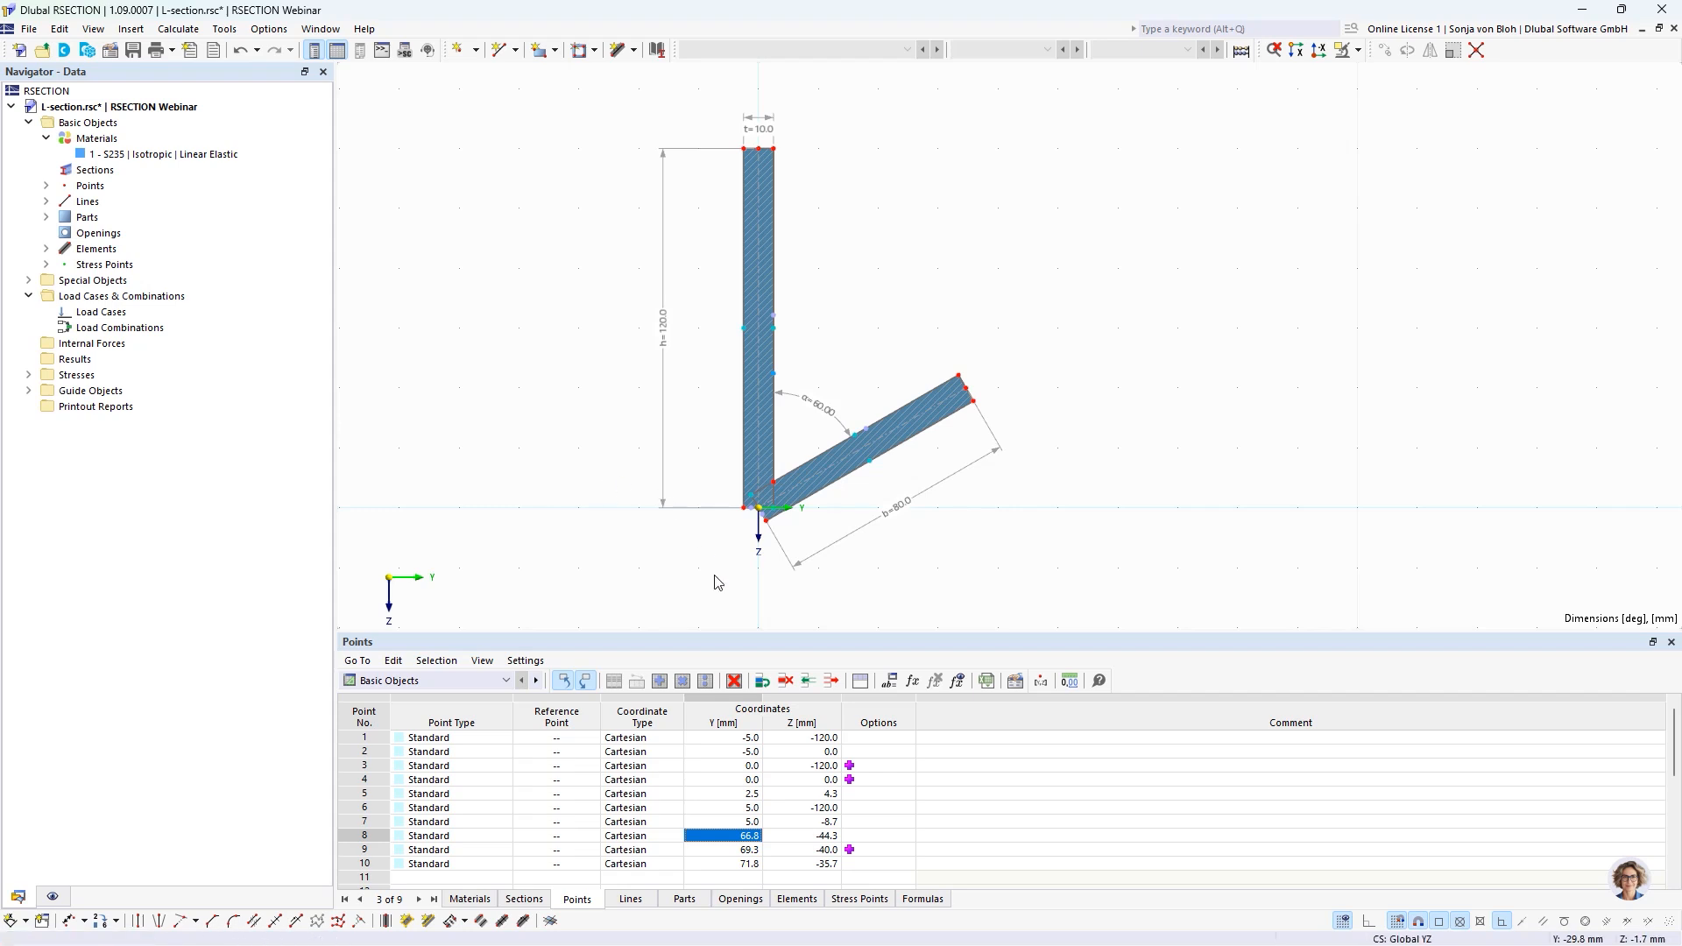
# Open the global parameters editor and start the first parameter with the model Lengths unit group.
pyautogui.click(889, 680)
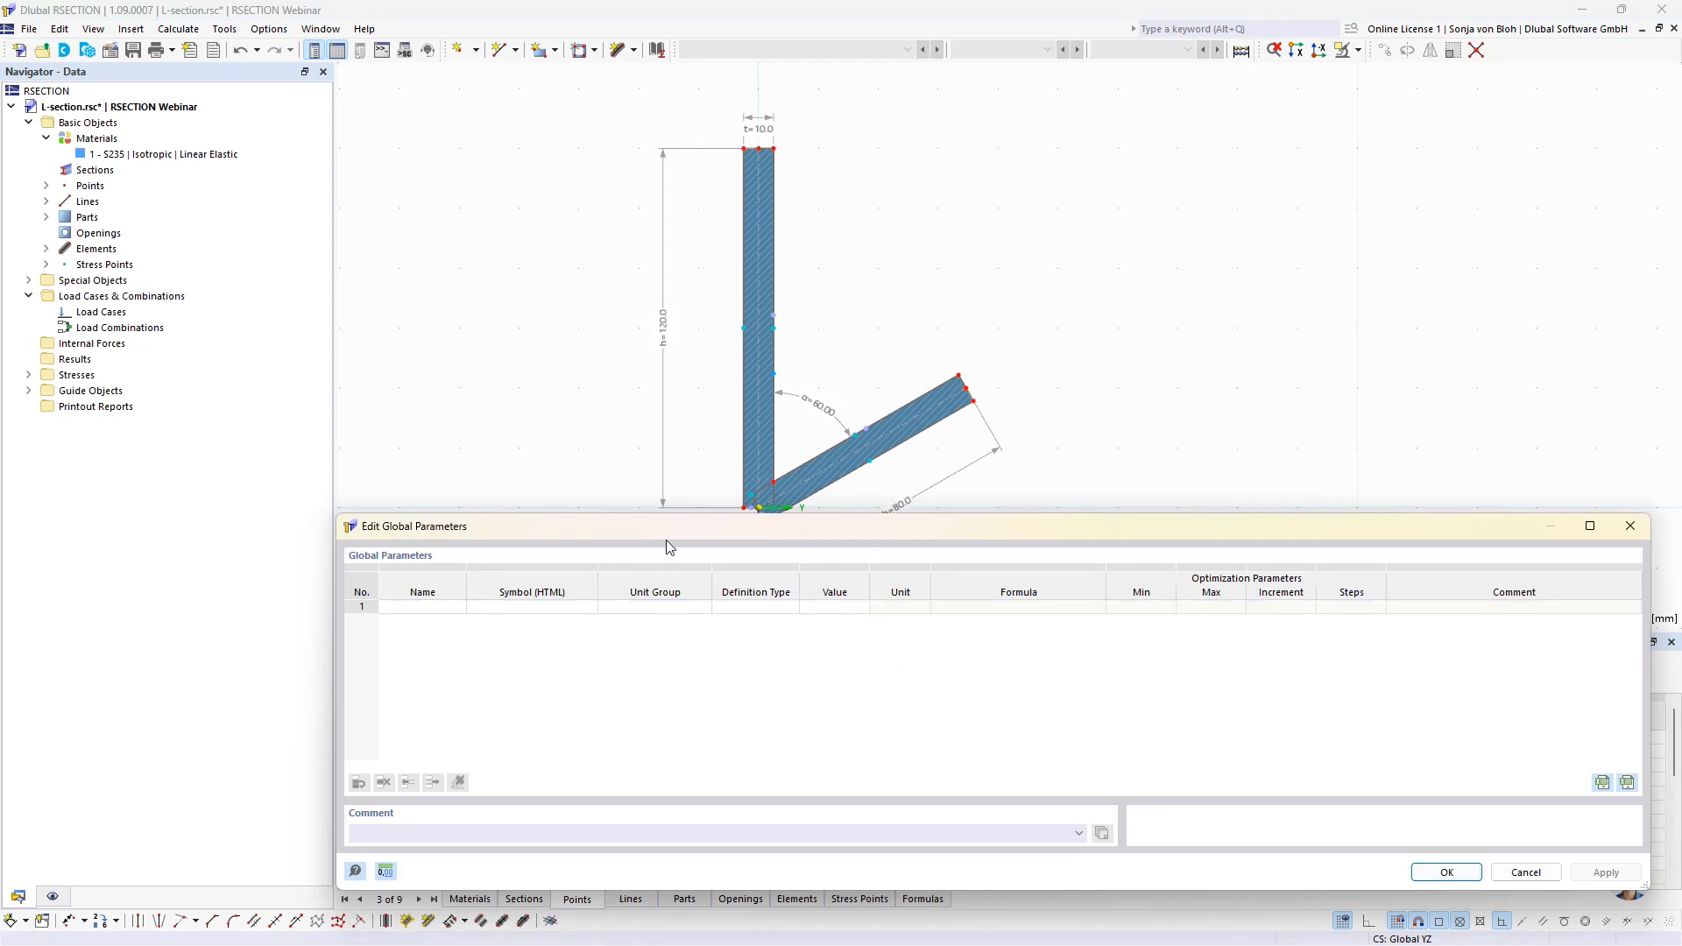
pyautogui.moveTo(665, 525); pyautogui.dragTo(592, 391)
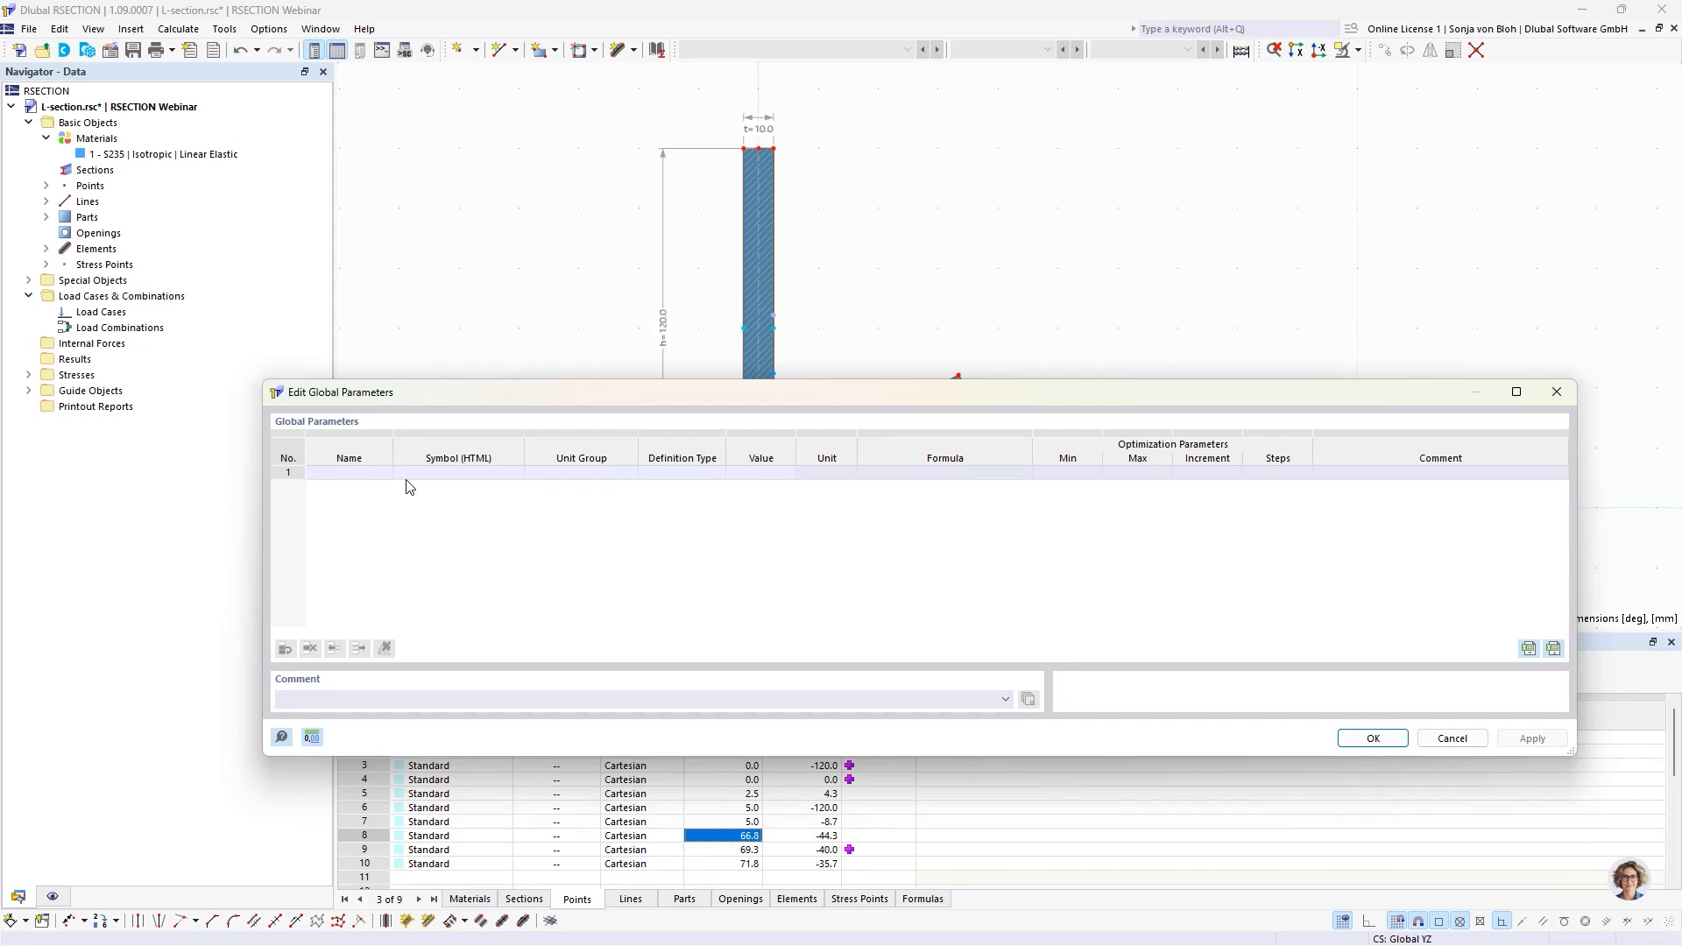
pyautogui.click(346, 473)
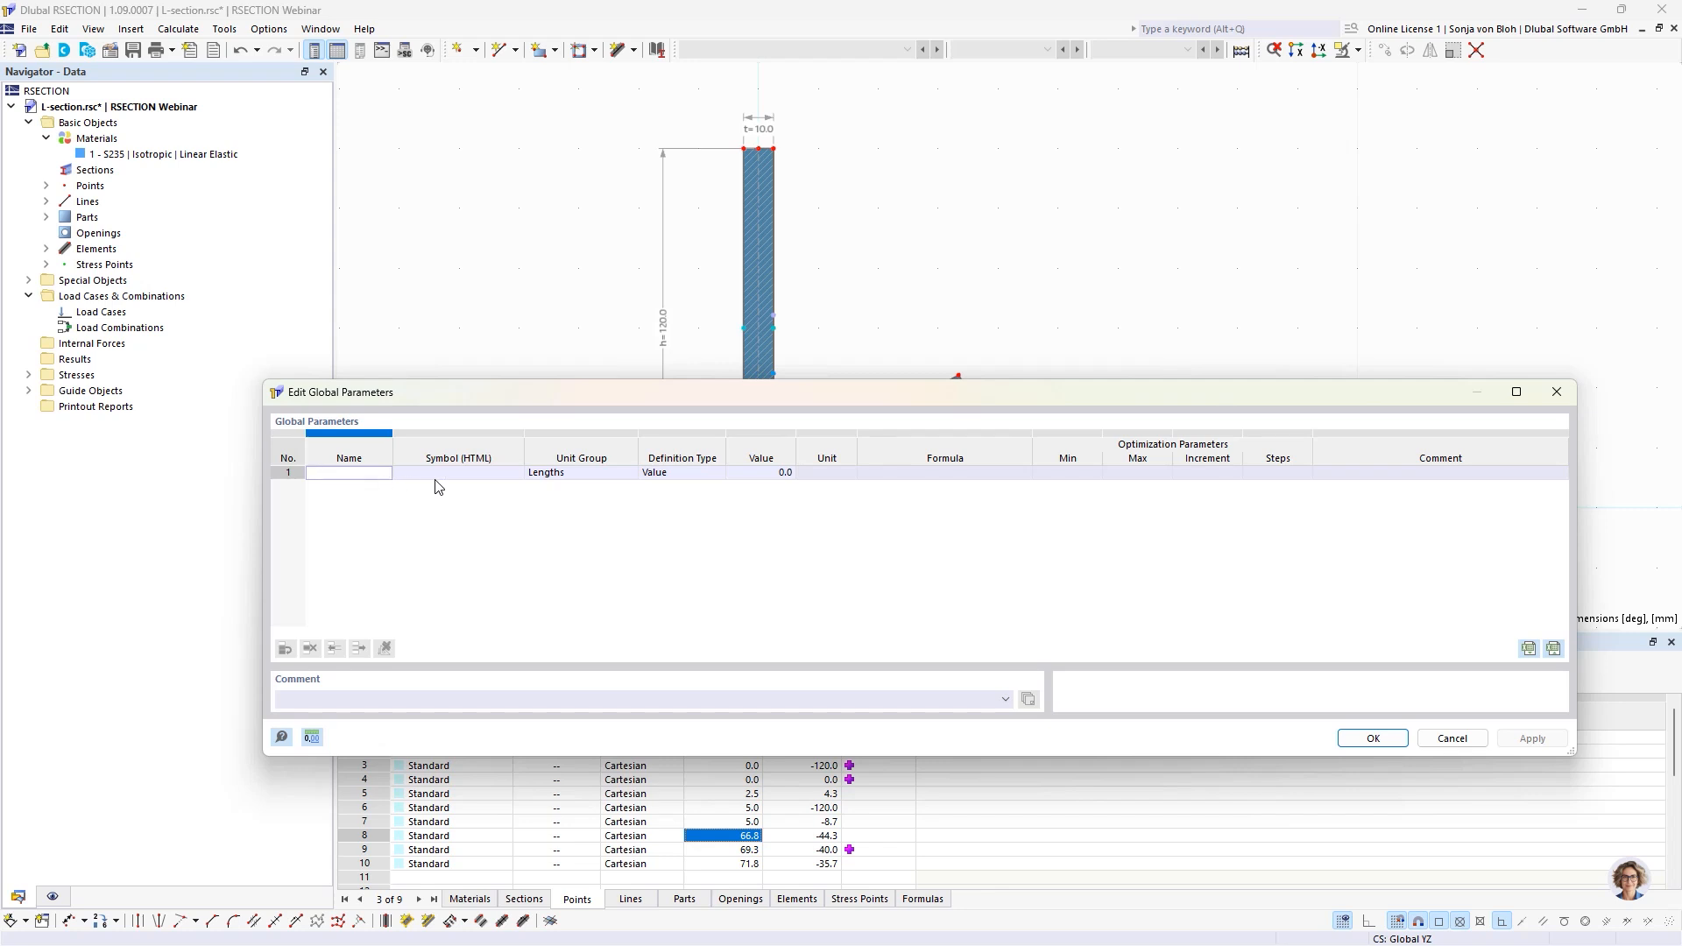
pyautogui.click(554, 473)
pyautogui.click(630, 474)
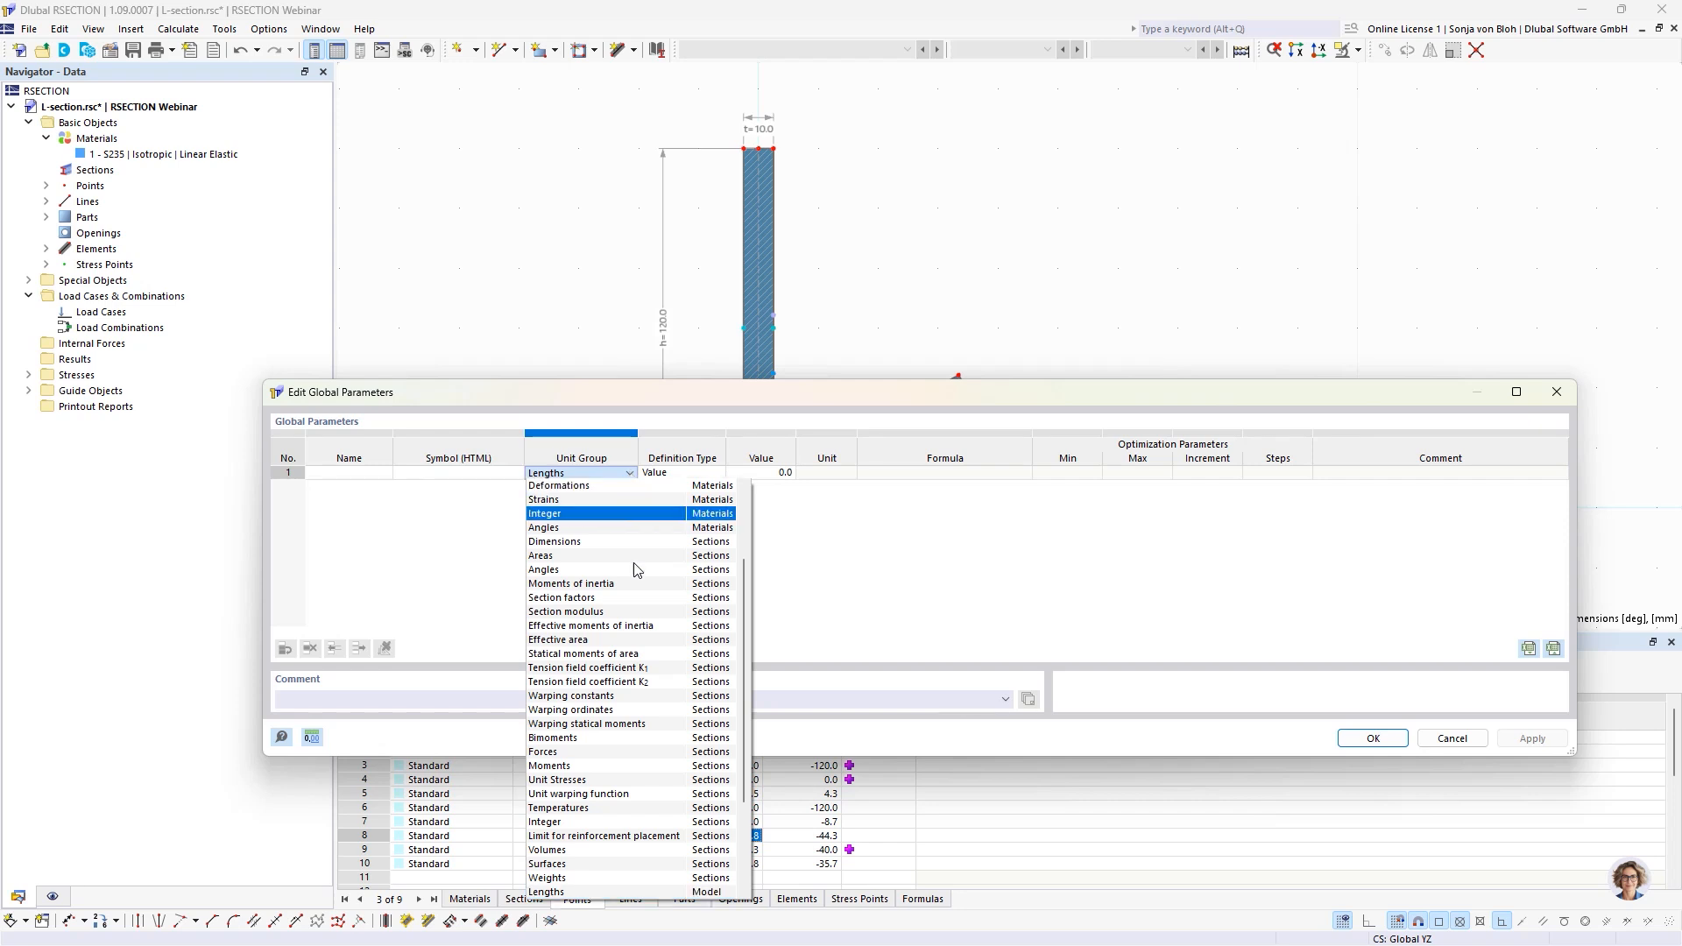
pyautogui.scroll(-1, 587, 846)
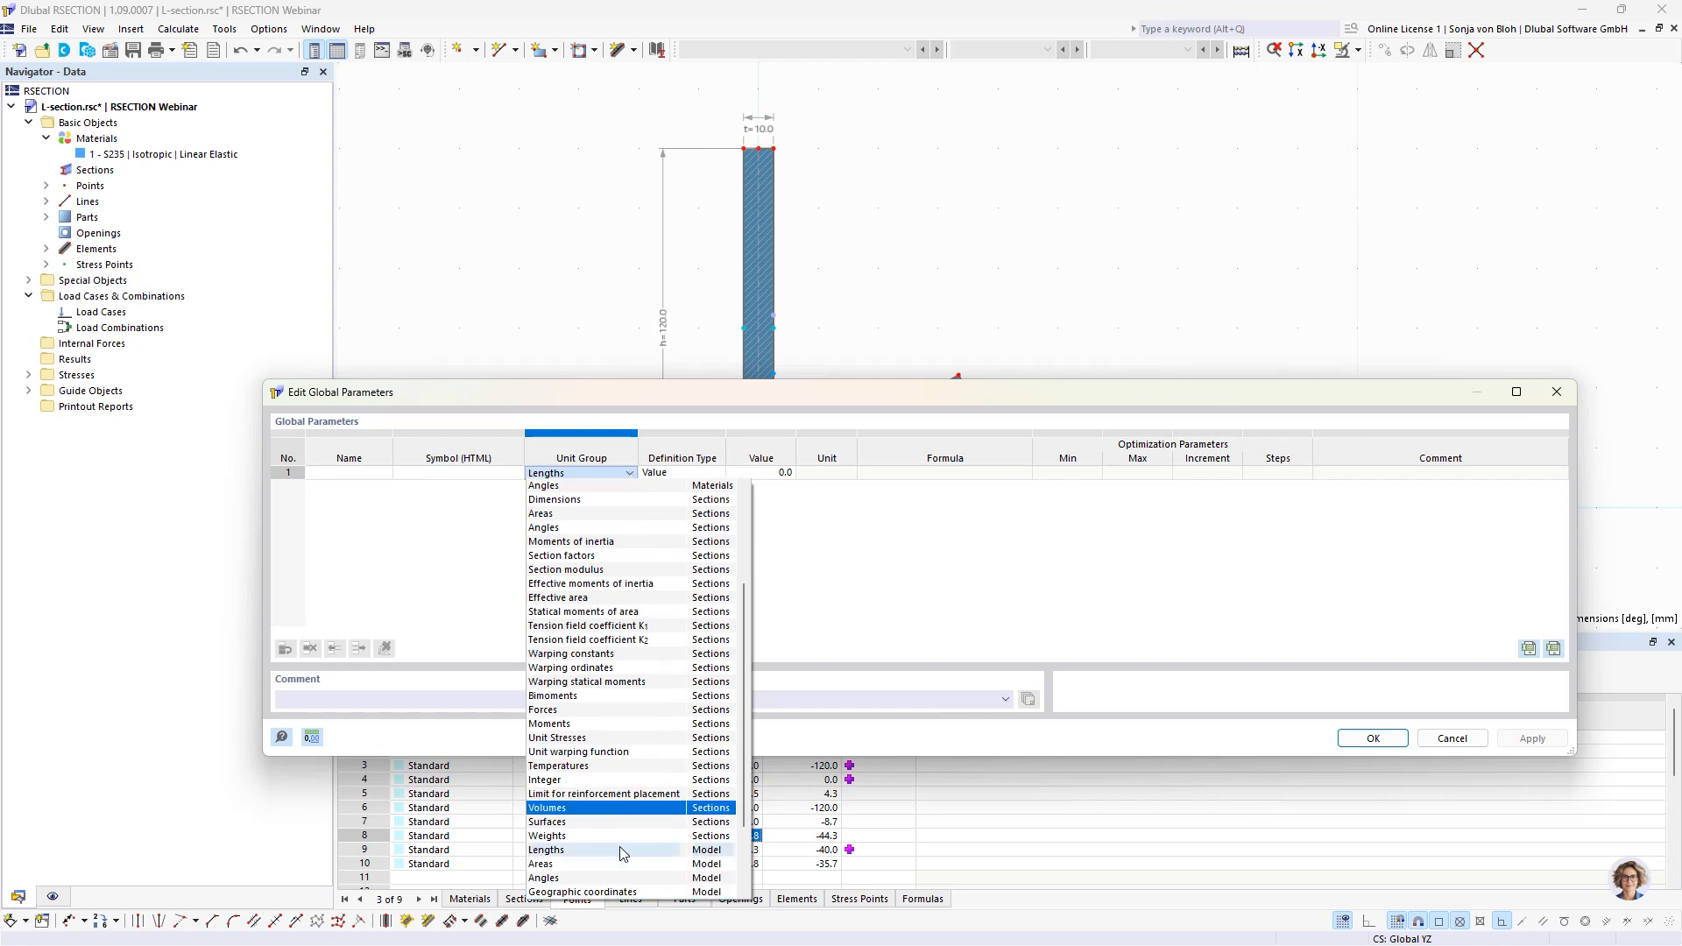
pyautogui.click(571, 851)
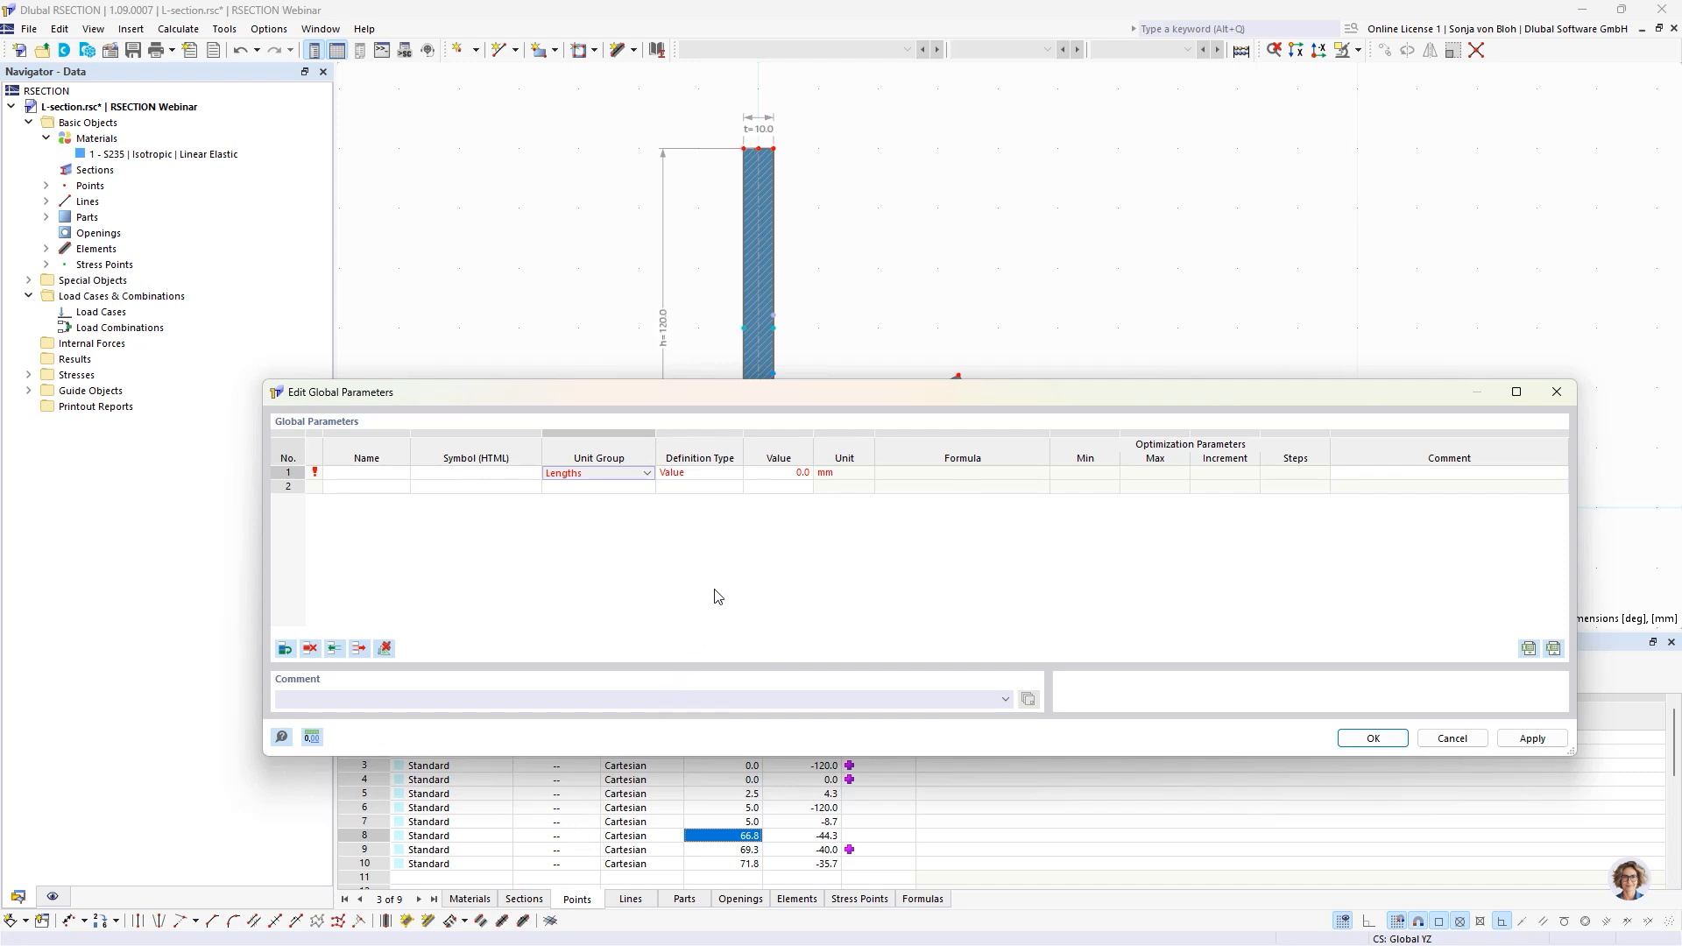
# Try the Value and Formula definition types on the first parameter, ending on Formula.
pyautogui.click(740, 478)
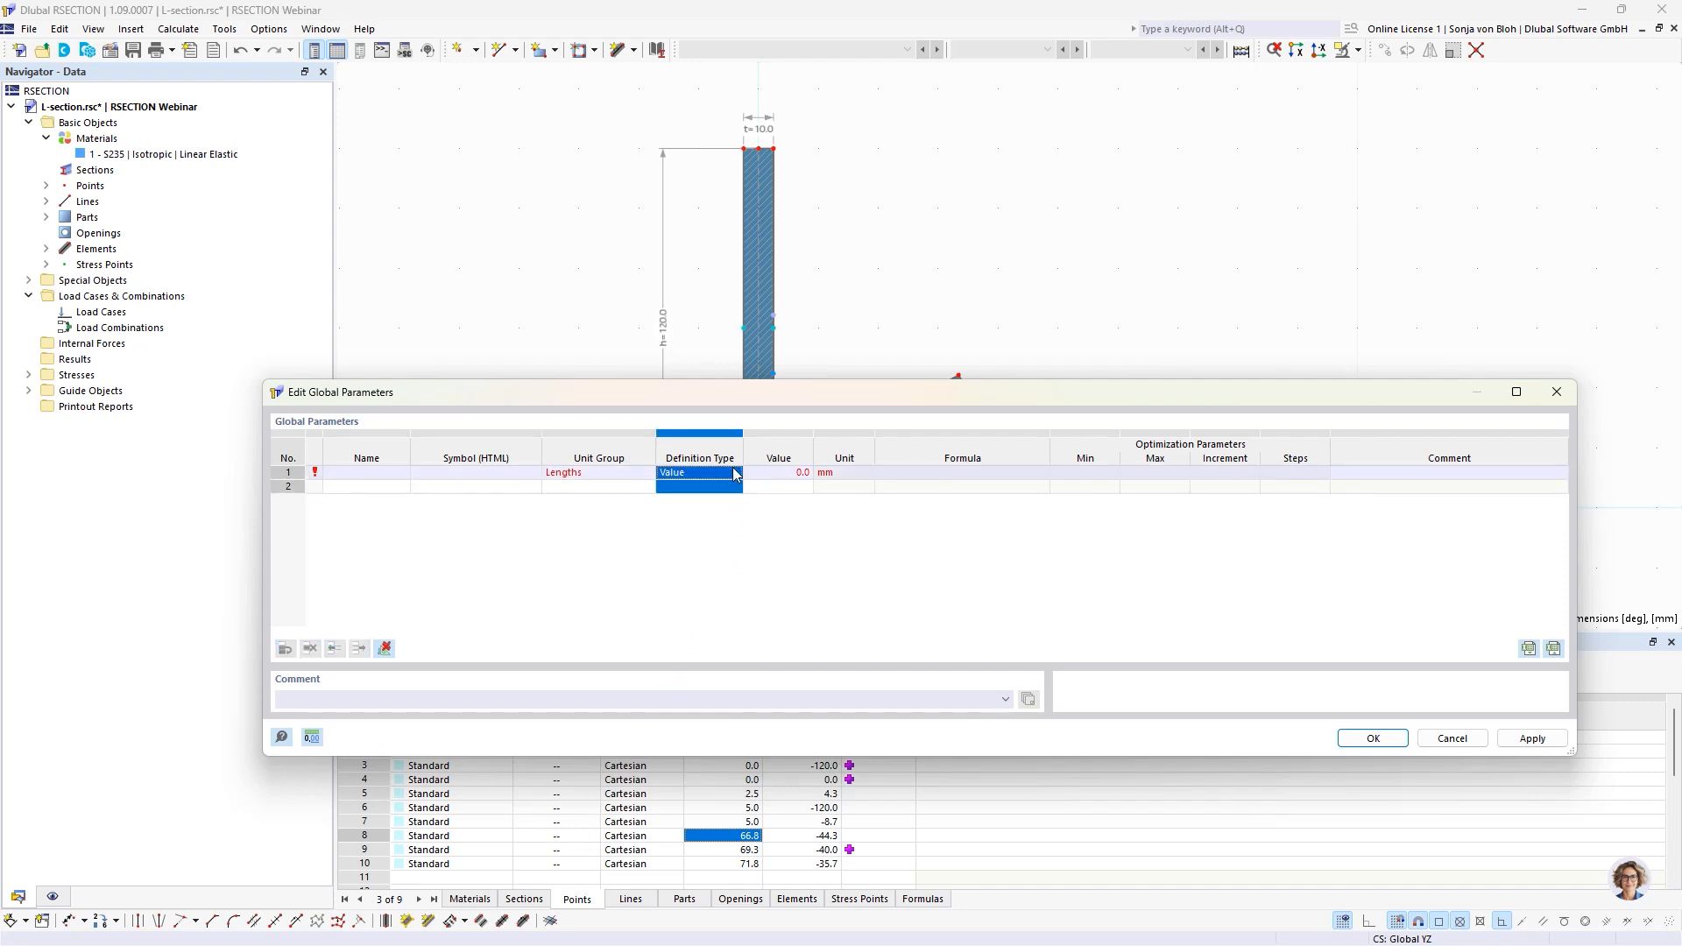
pyautogui.click(740, 476)
pyautogui.click(740, 475)
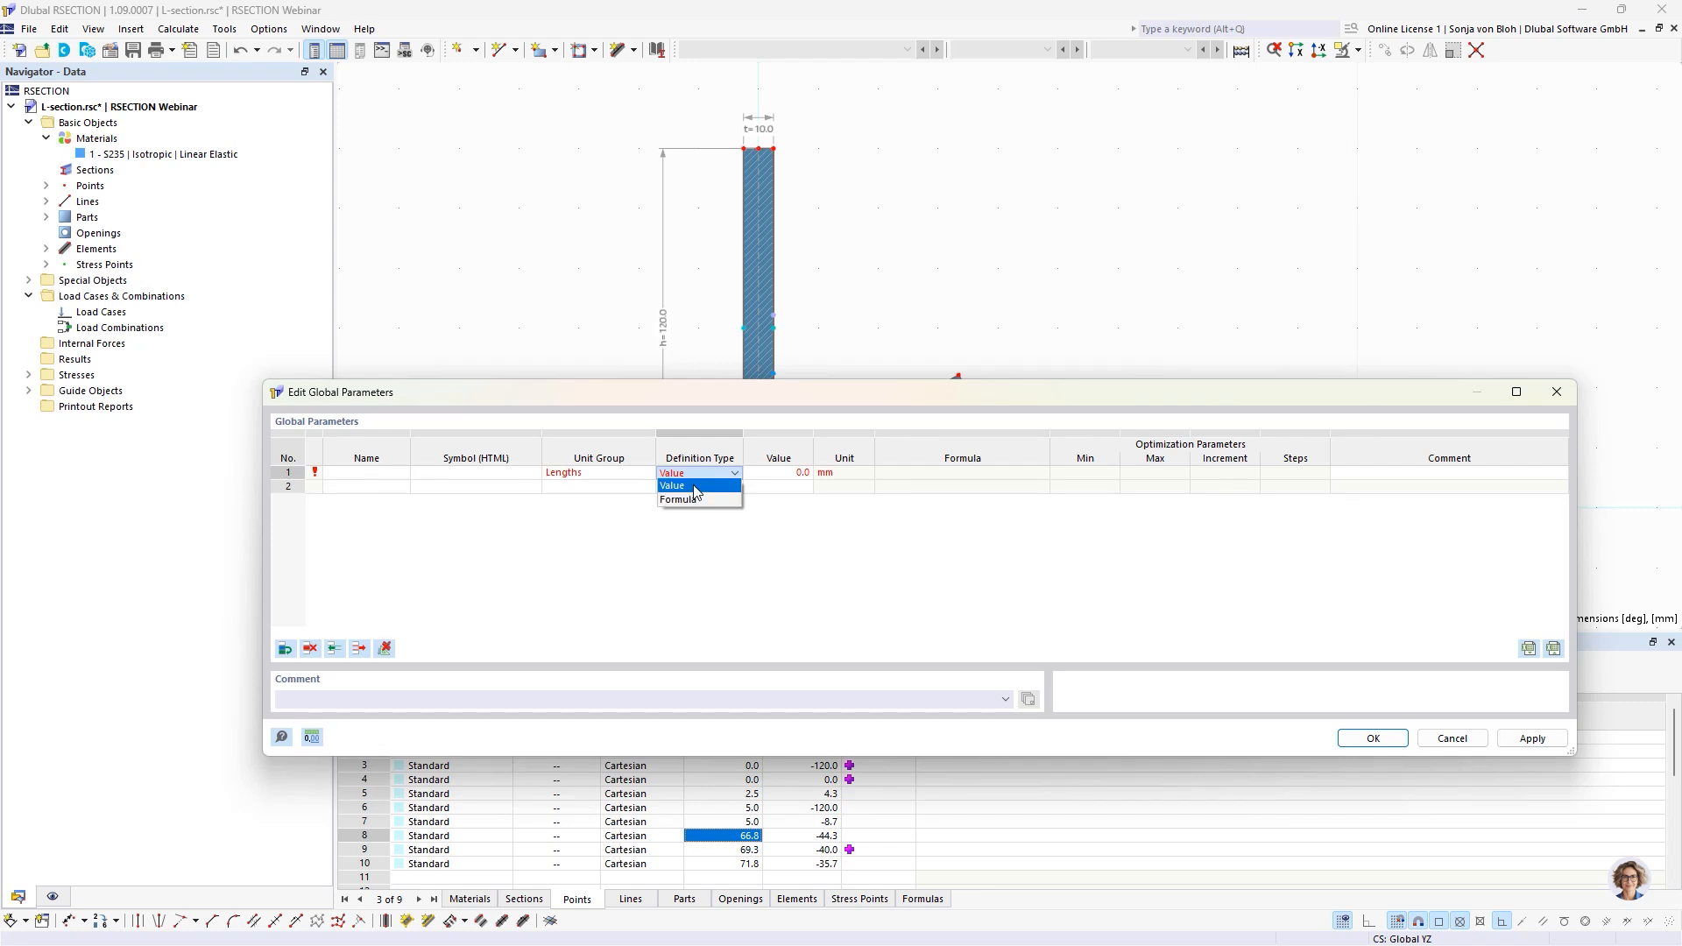
pyautogui.click(696, 488)
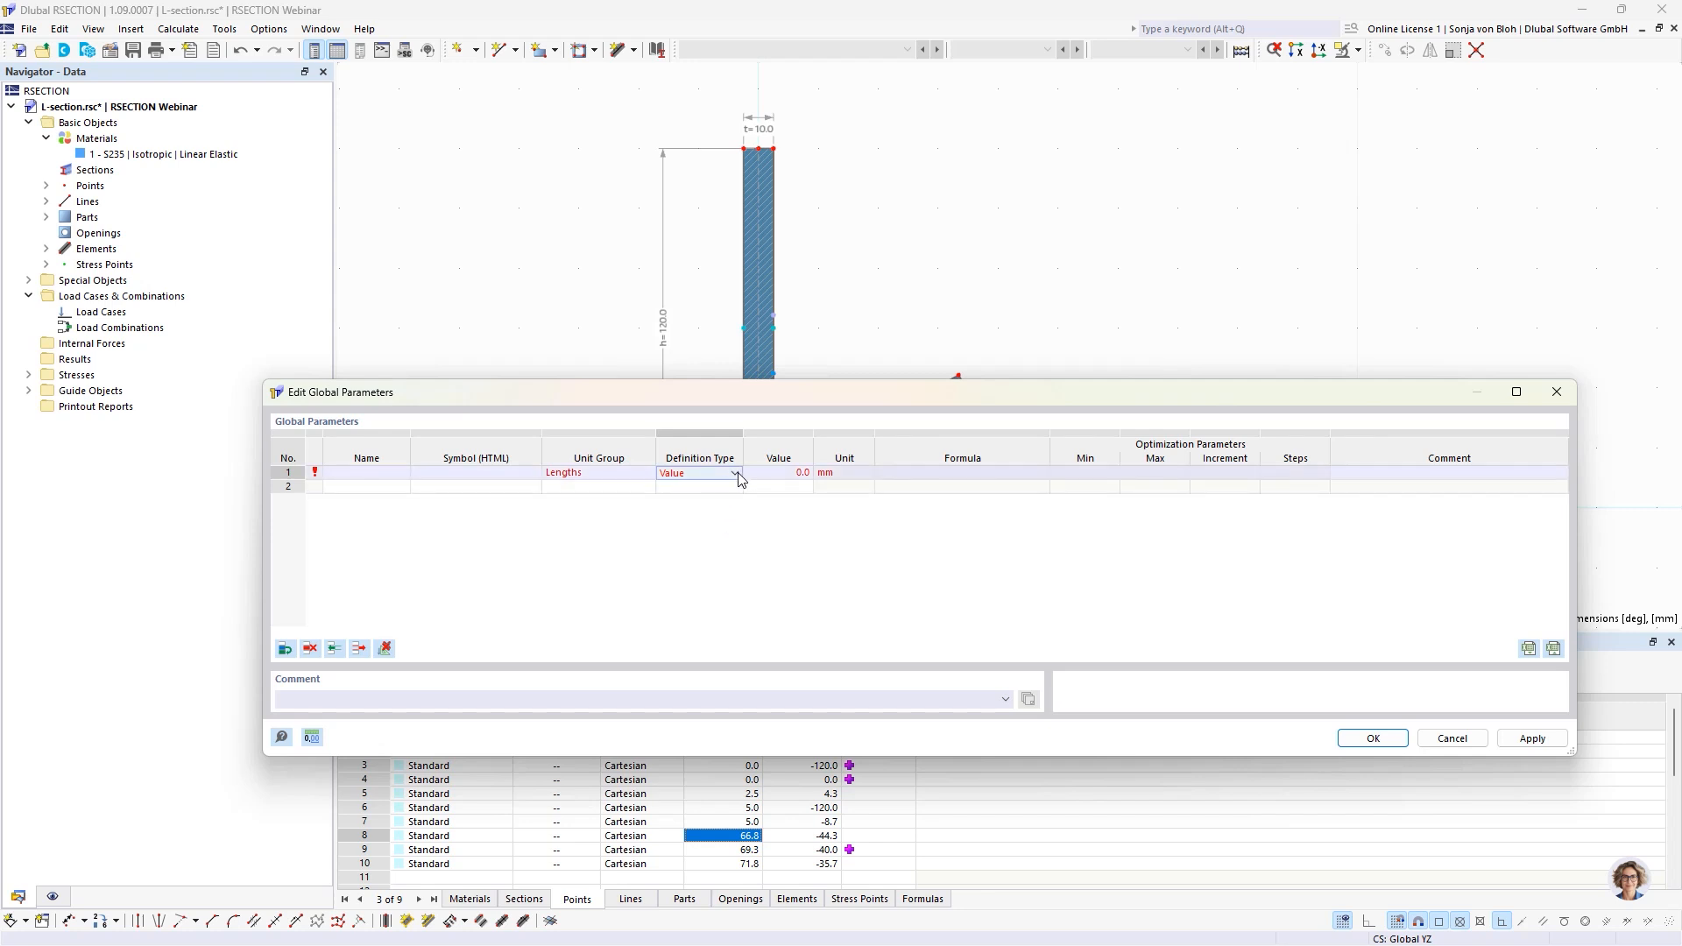
pyautogui.click(738, 474)
pyautogui.click(721, 486)
pyautogui.click(787, 474)
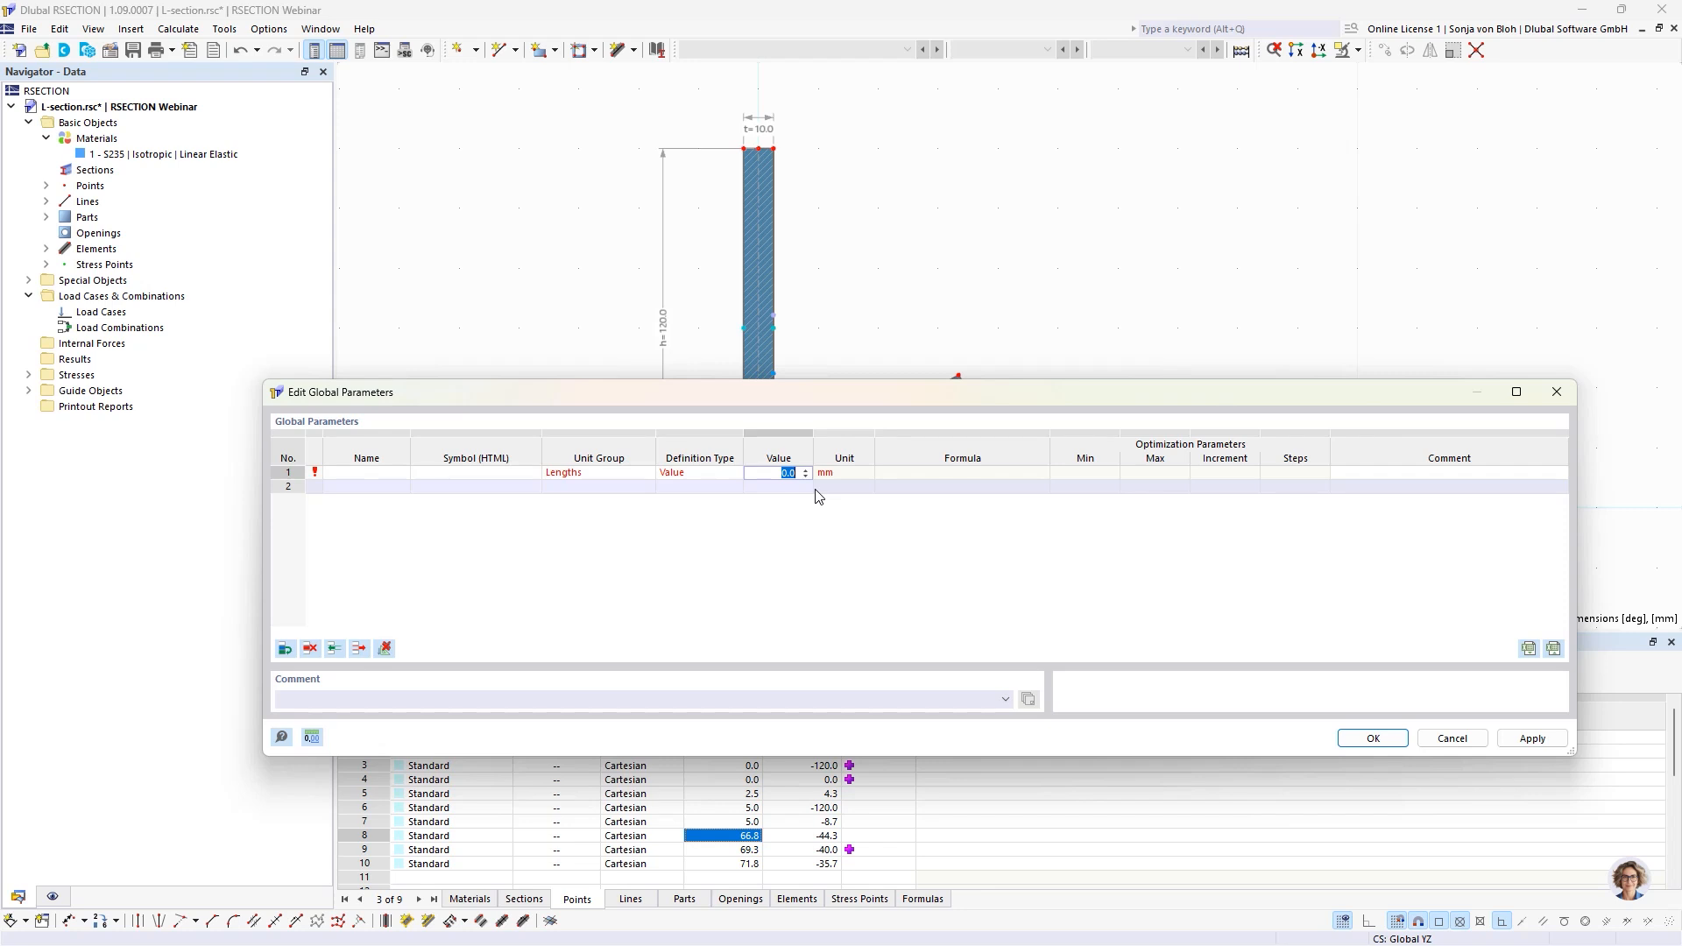
pyautogui.click(705, 475)
pyautogui.click(736, 474)
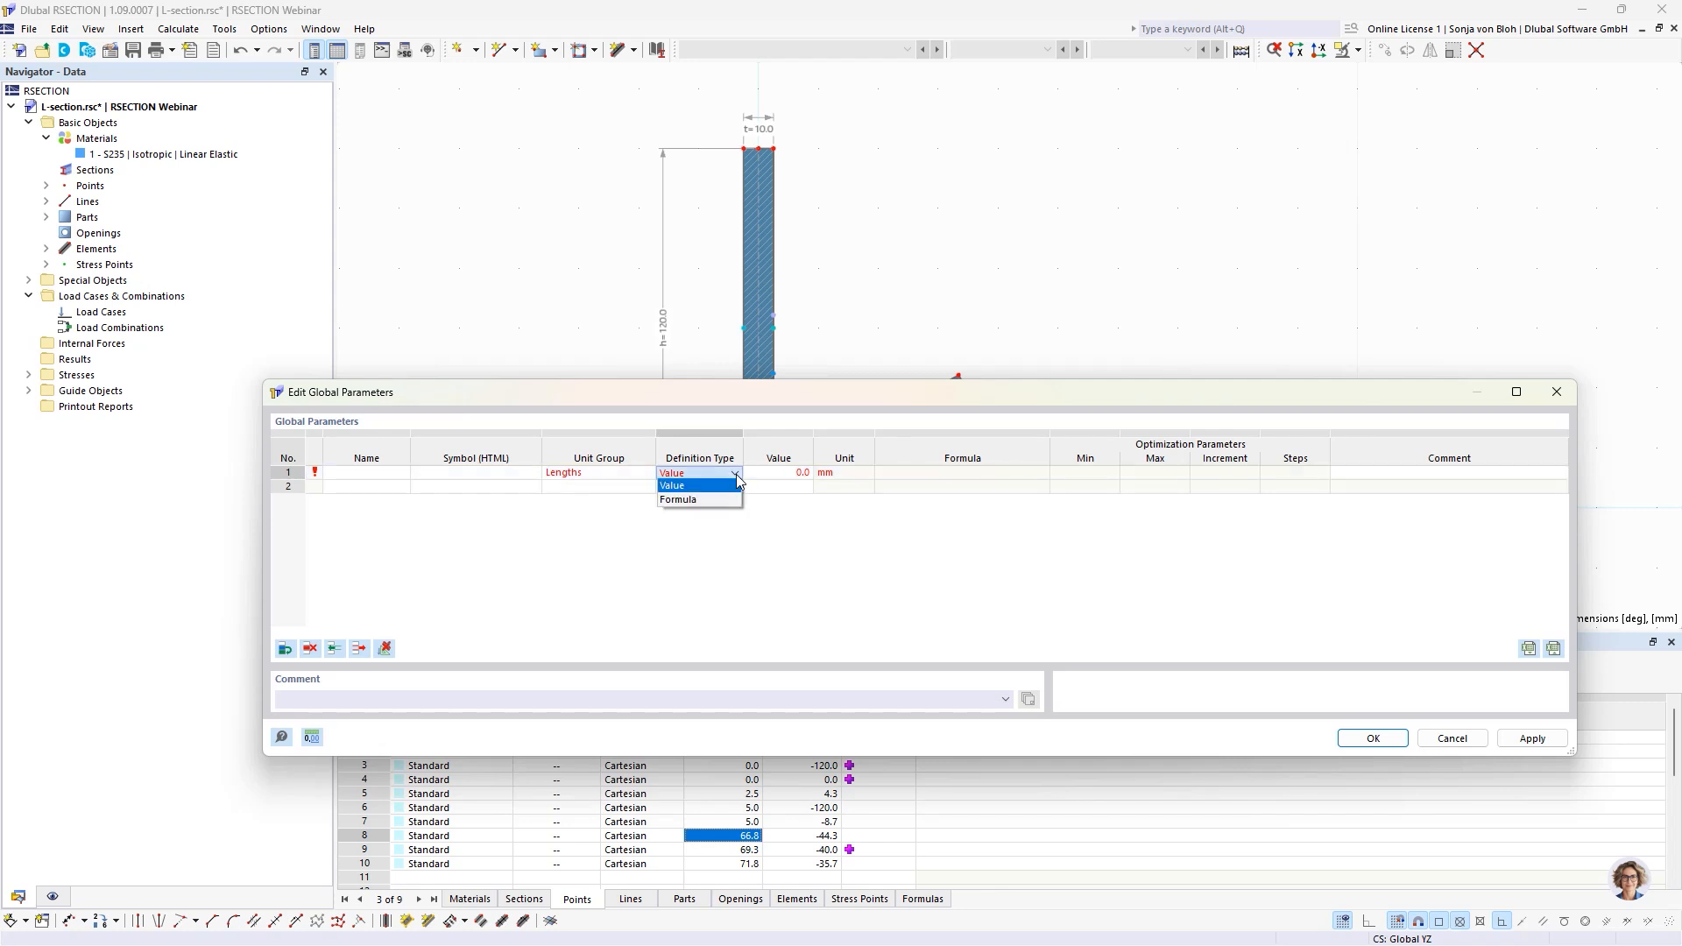
pyautogui.click(695, 501)
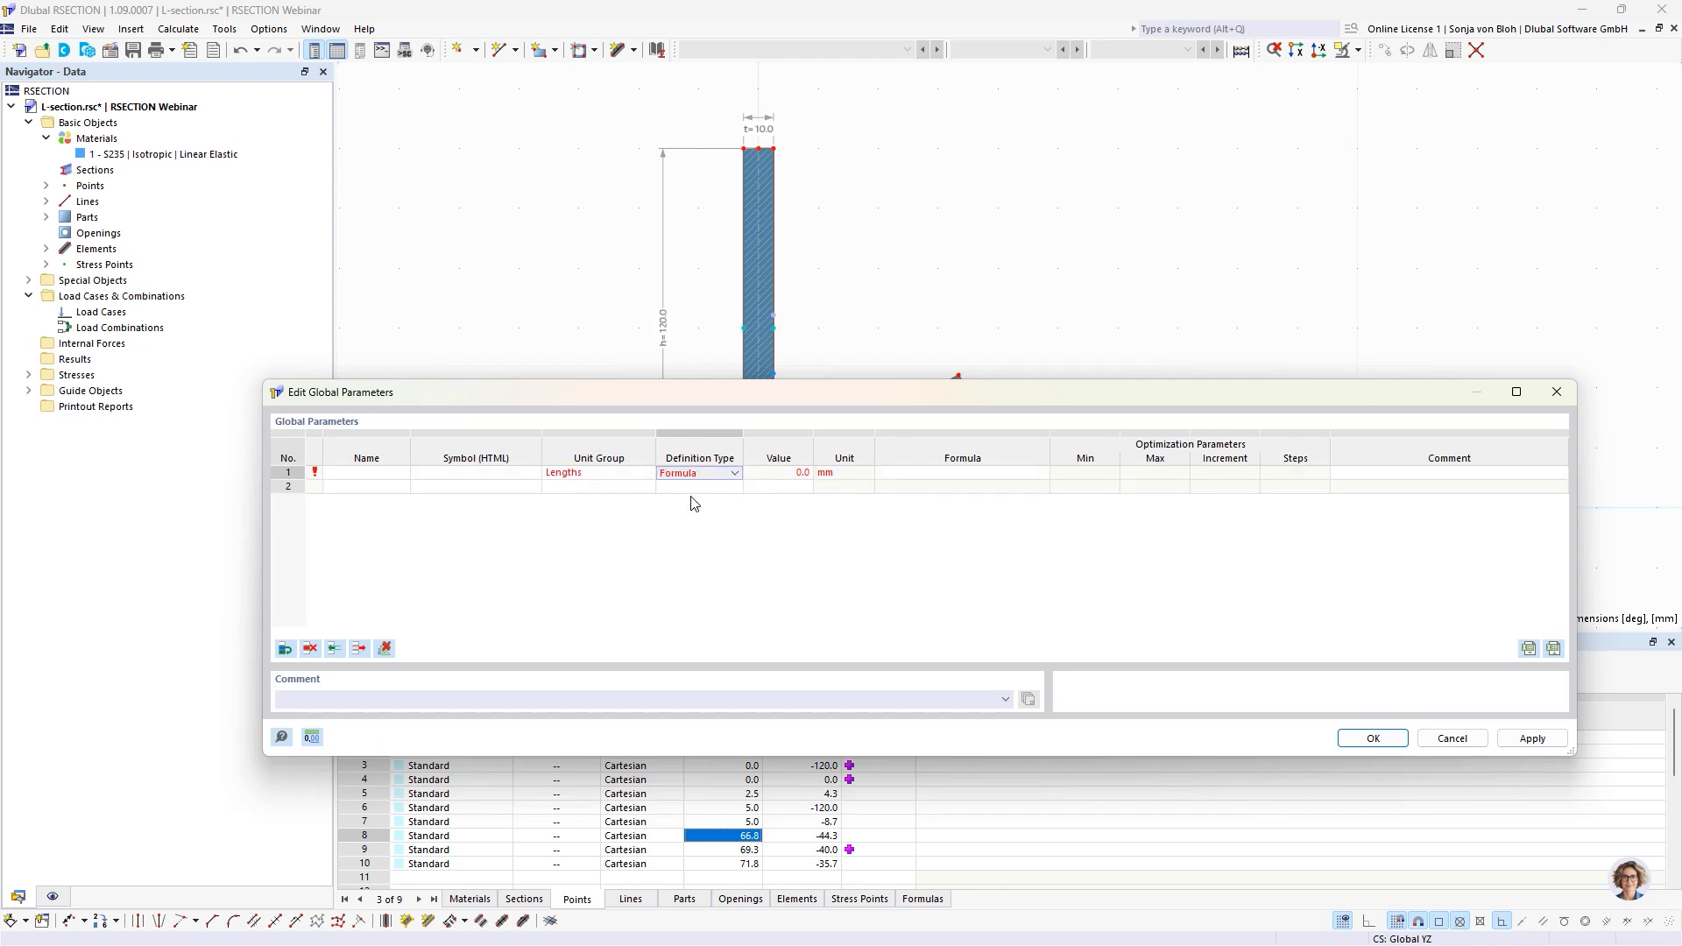
pyautogui.click(938, 476)
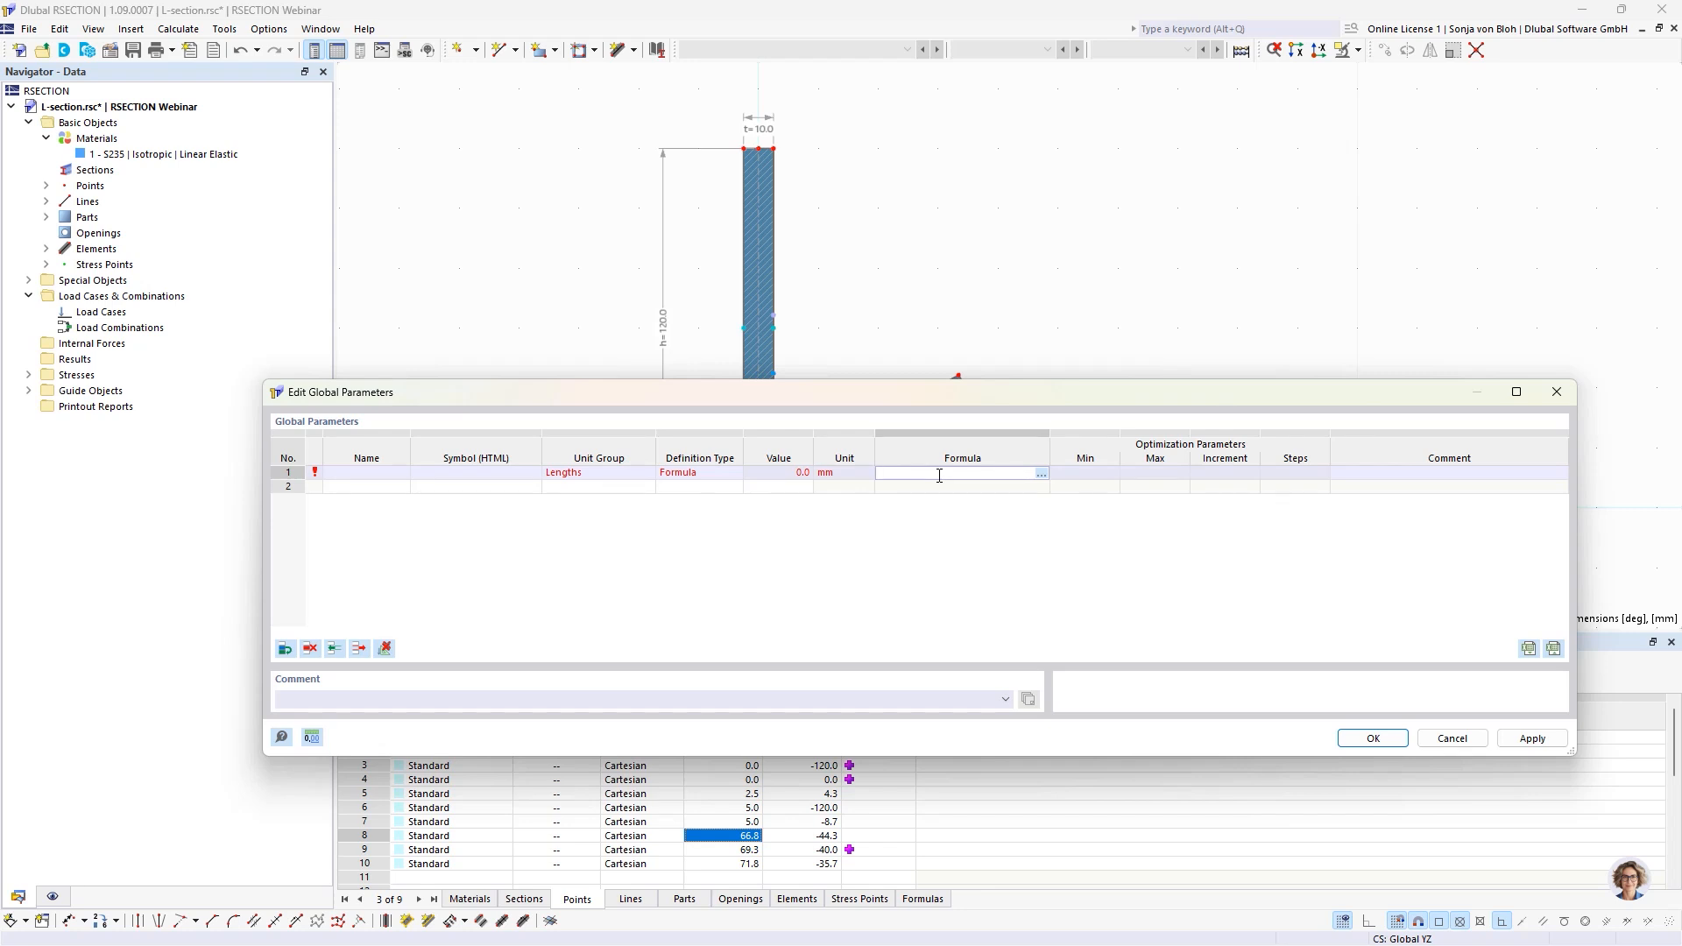
pyautogui.click(792, 474)
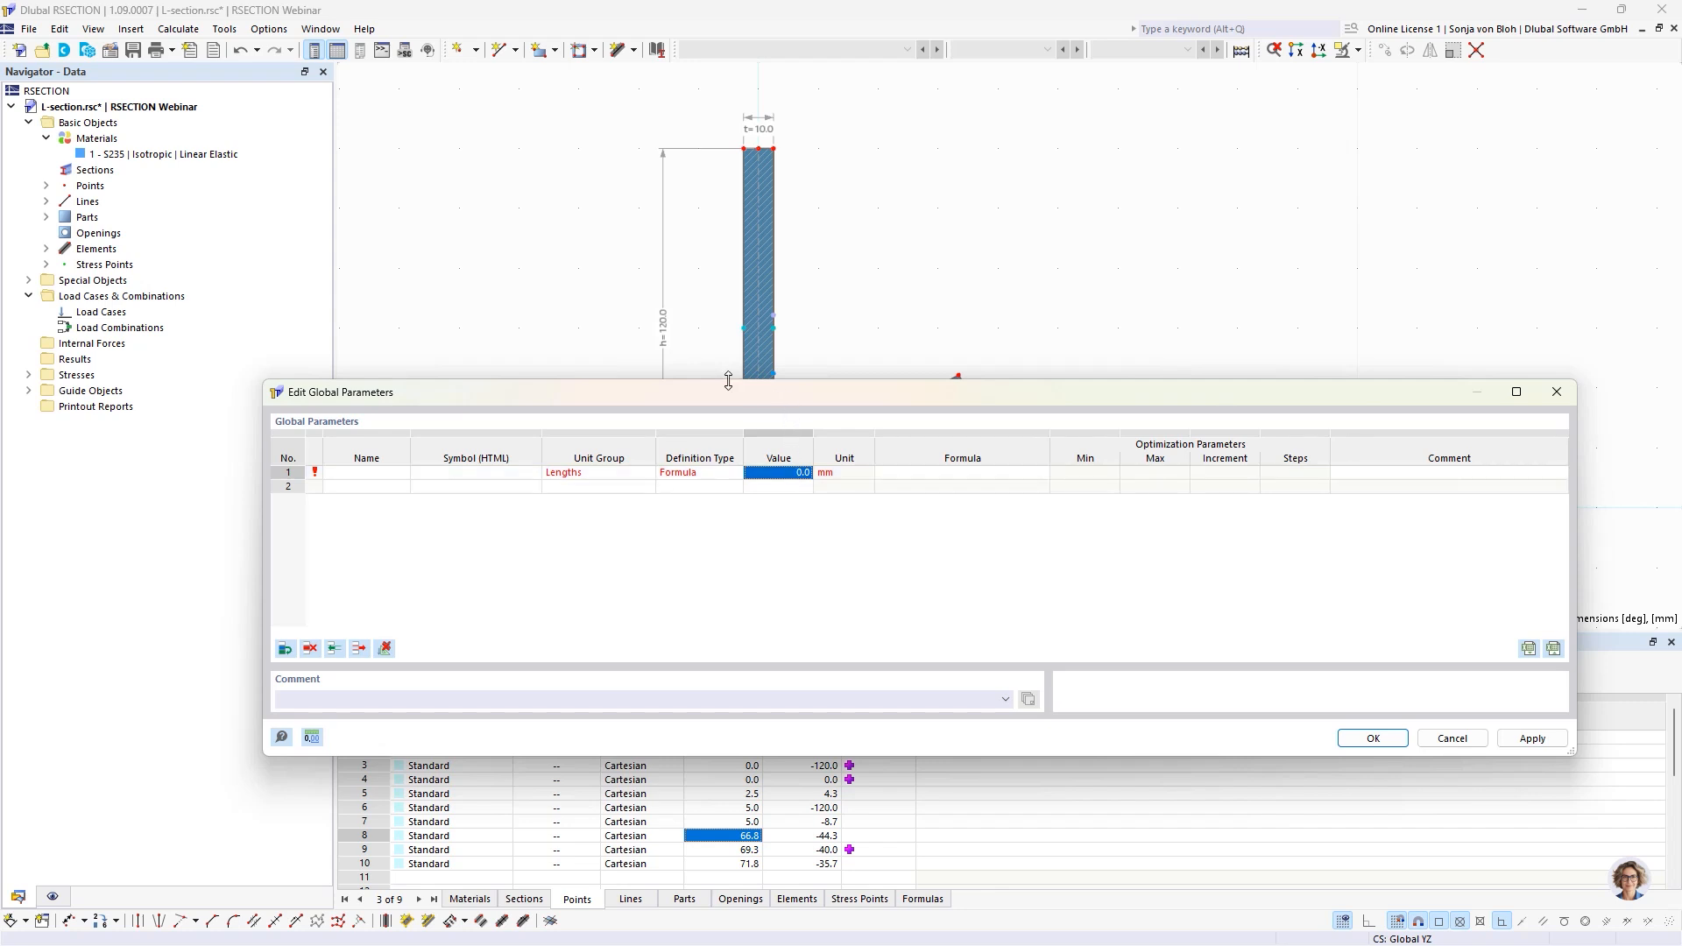
# Name the first parameter h and define it by Value as 120 mm.
pyautogui.moveTo(375, 488); pyautogui.dragTo(366, 474)
pyautogui.click(364, 473)
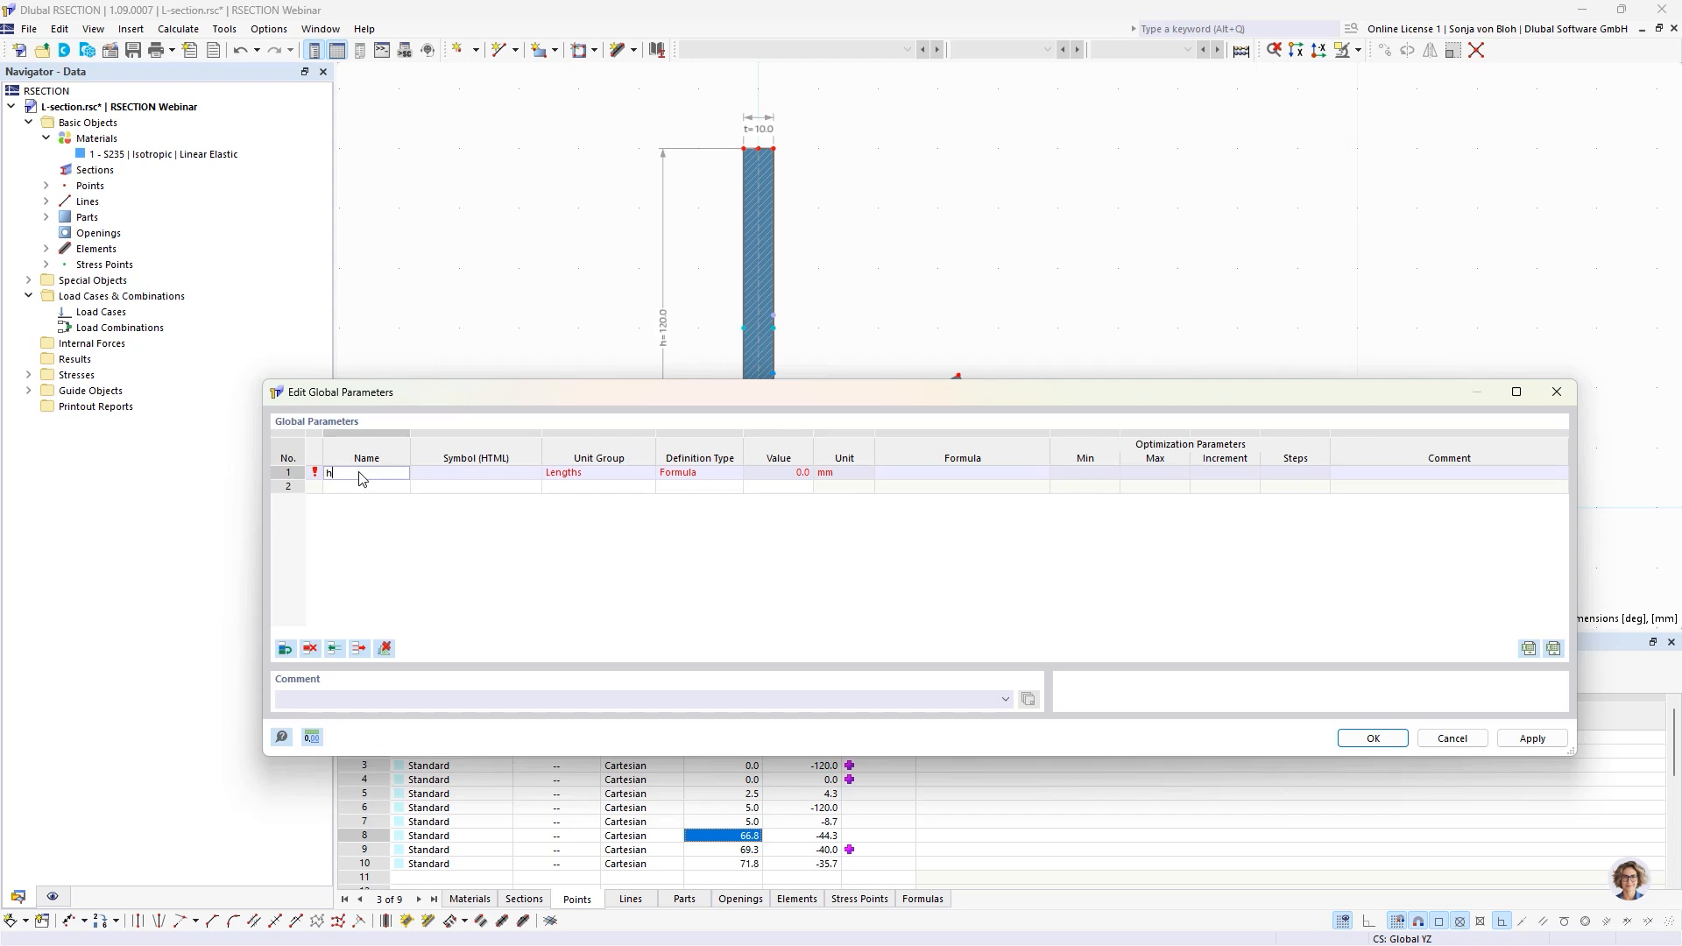
pyautogui.write('h')
pyautogui.click(613, 474)
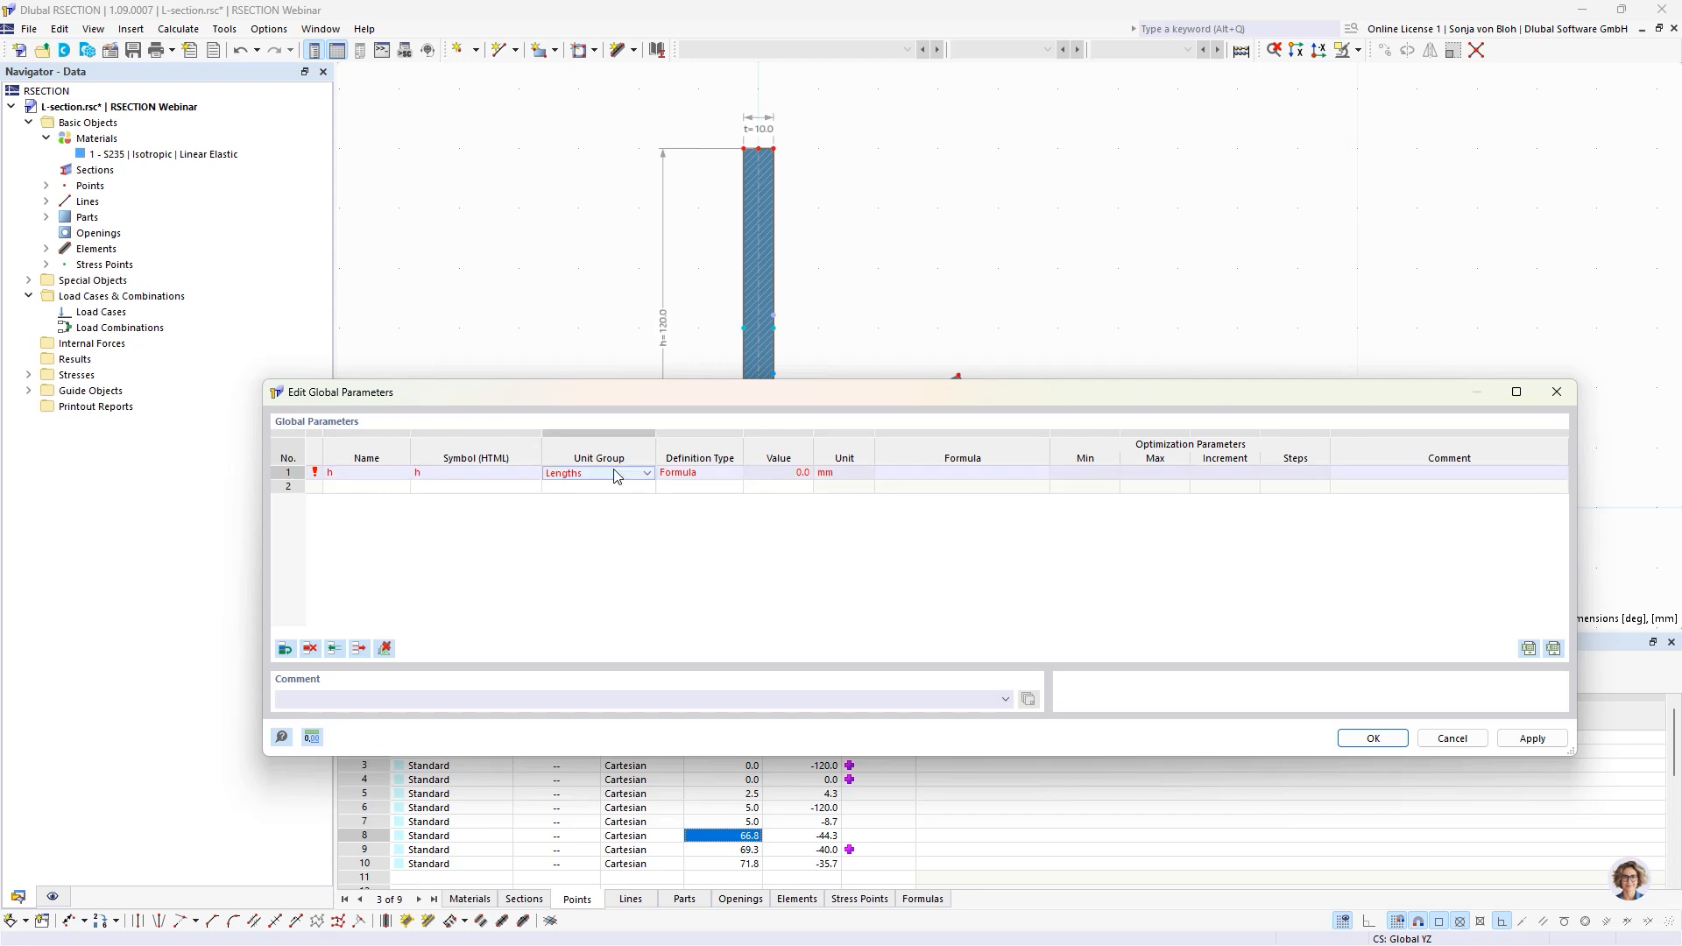
pyautogui.click(701, 474)
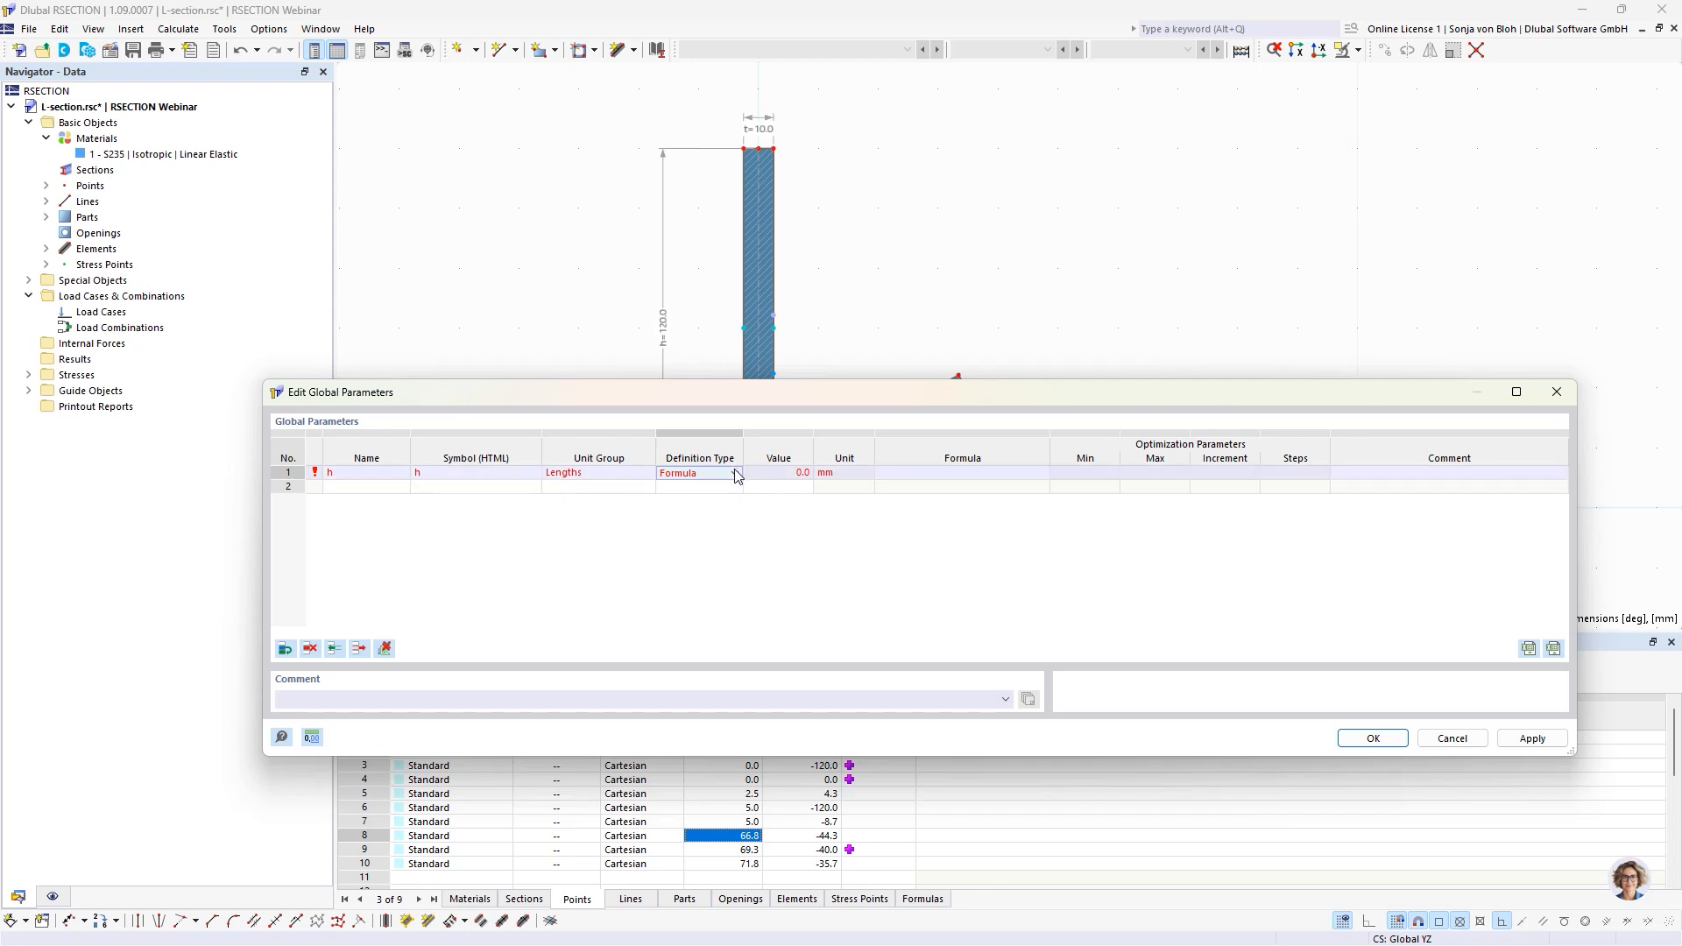
pyautogui.click(736, 474)
pyautogui.click(722, 486)
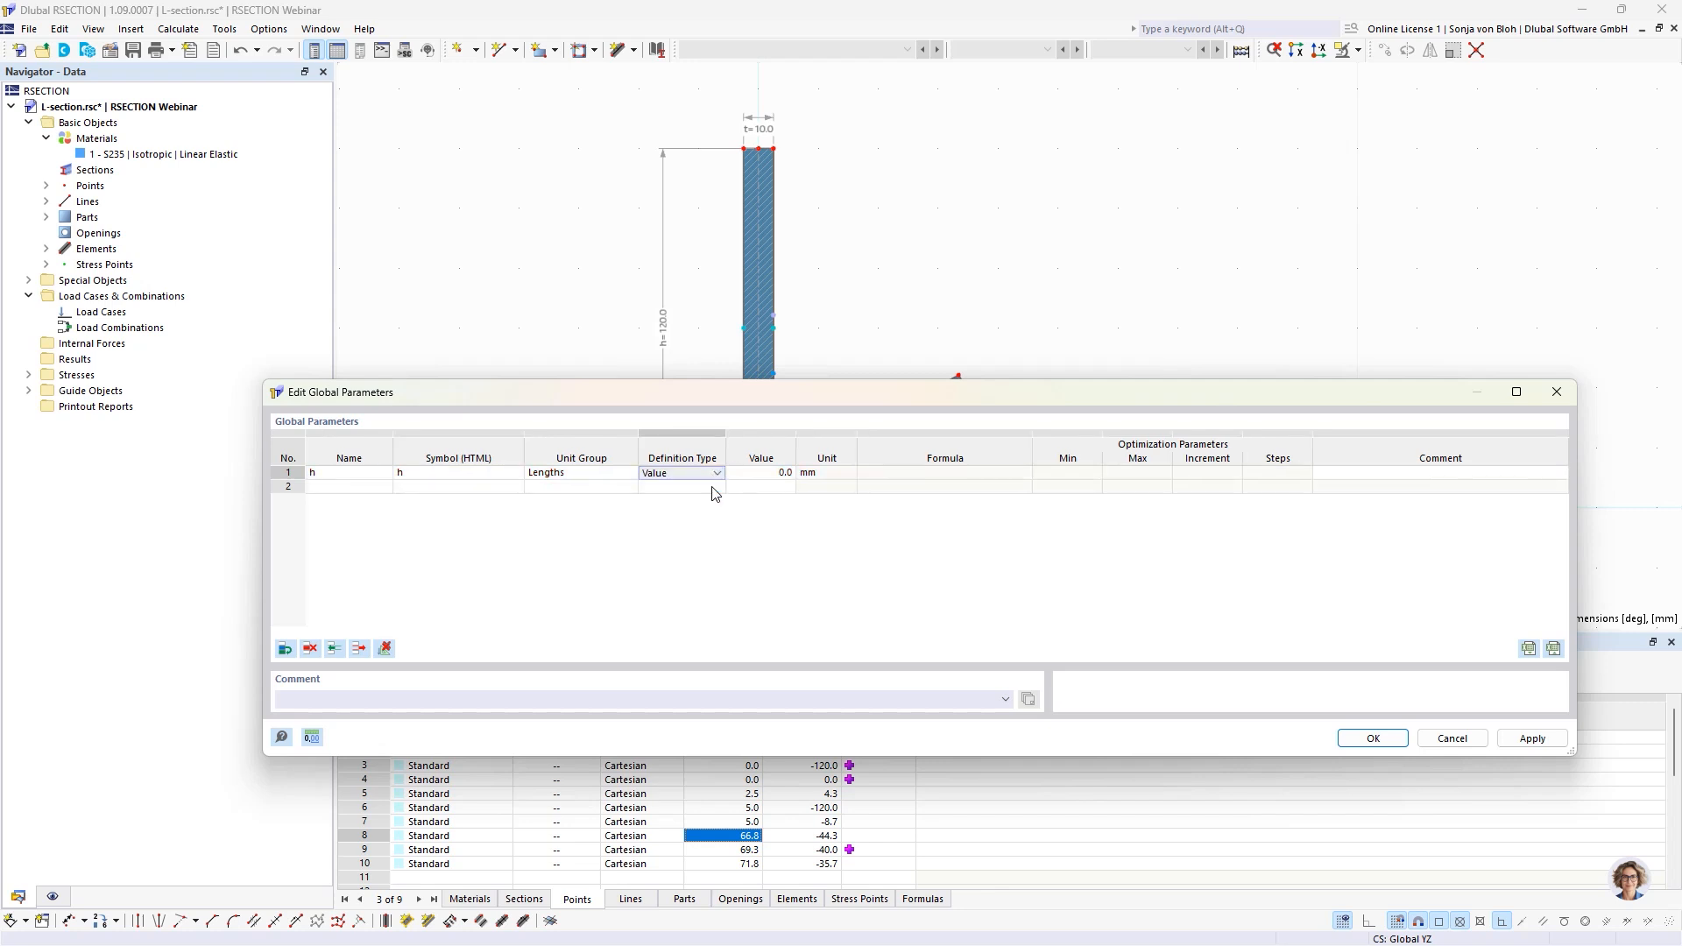
pyautogui.press('Tab')
pyautogui.write('120')
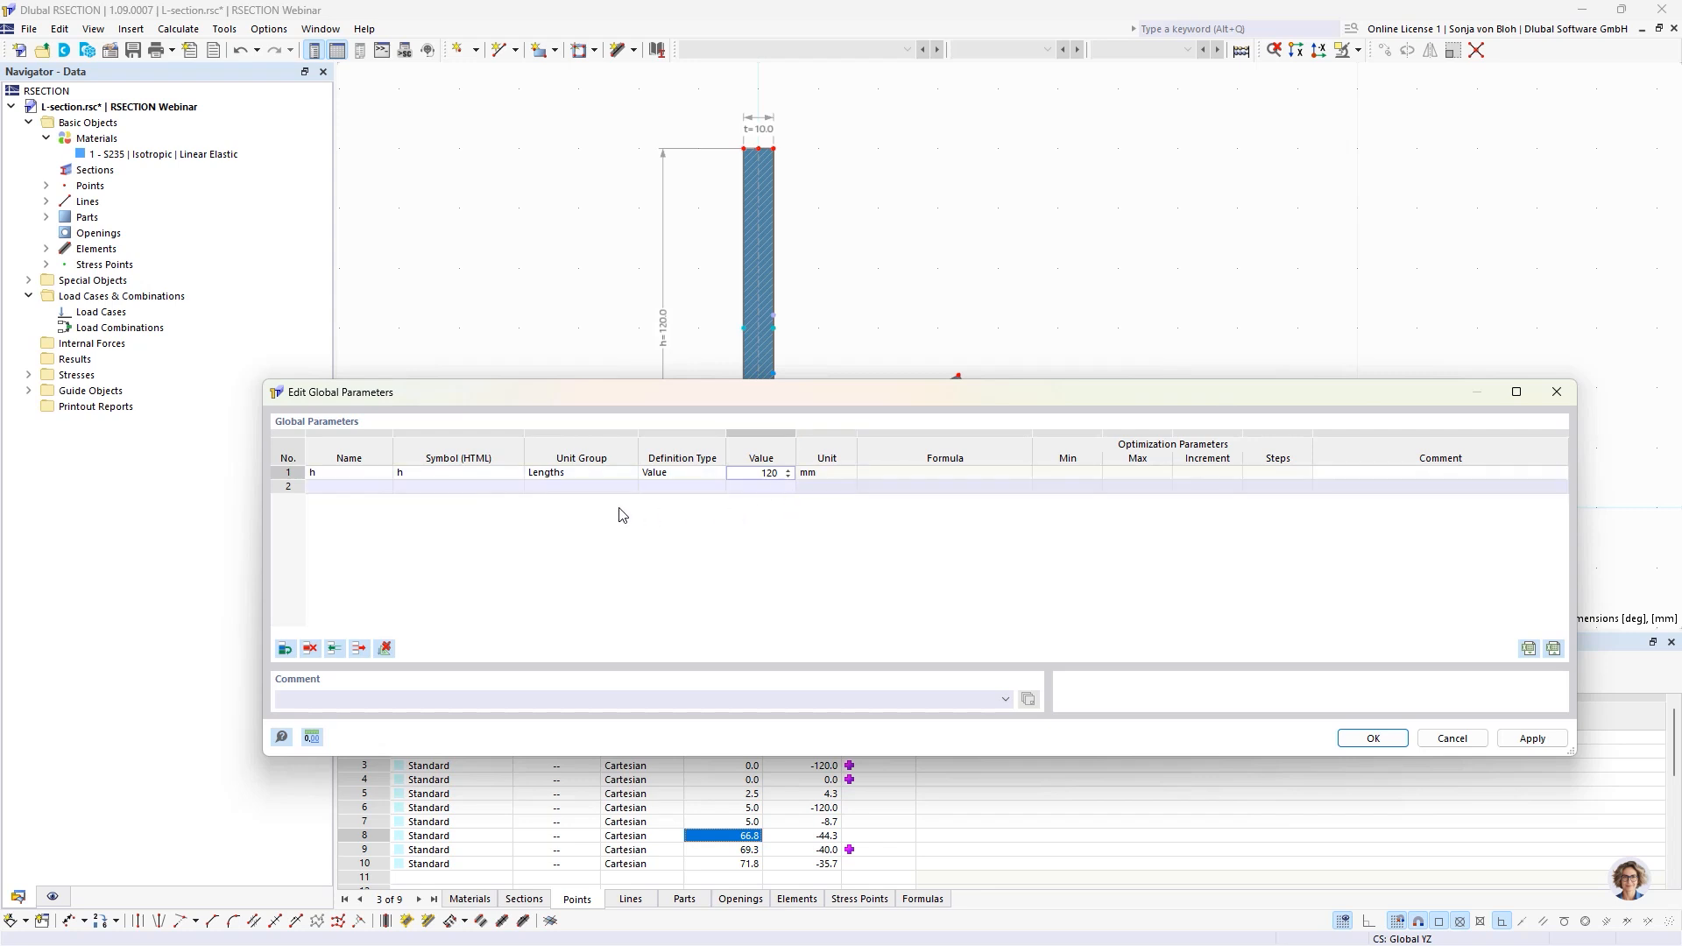
# Add a second length parameter named b, defined by Value as 80 mm.
pyautogui.click(341, 487)
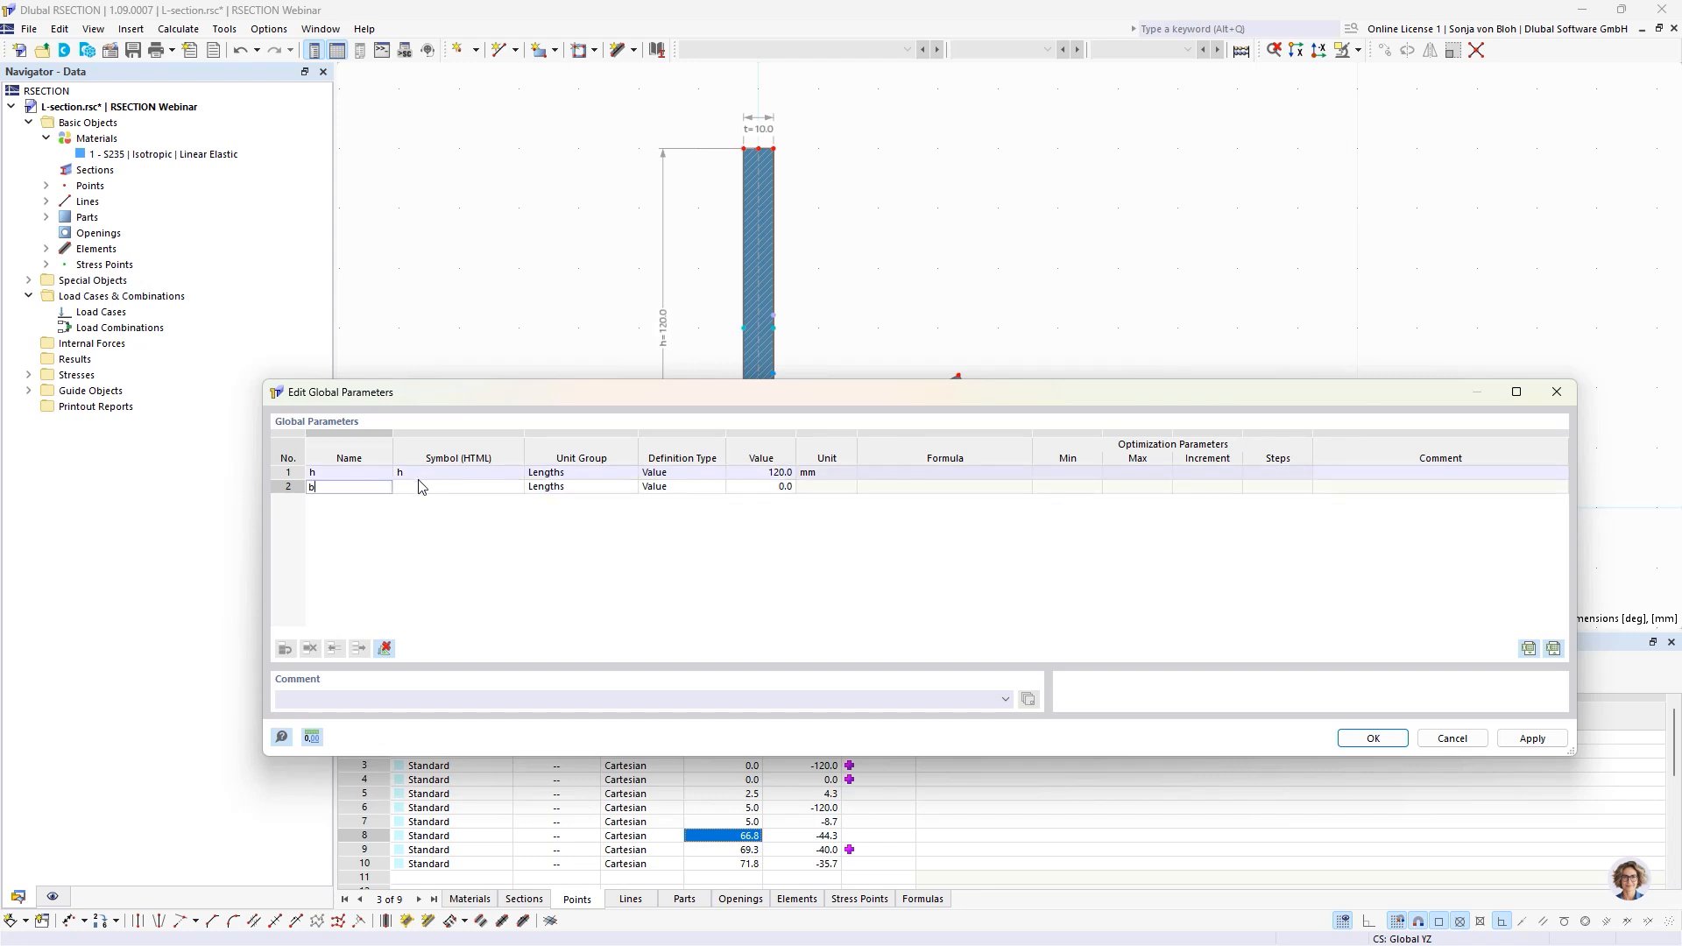
pyautogui.press('Return')
pyautogui.click(570, 489)
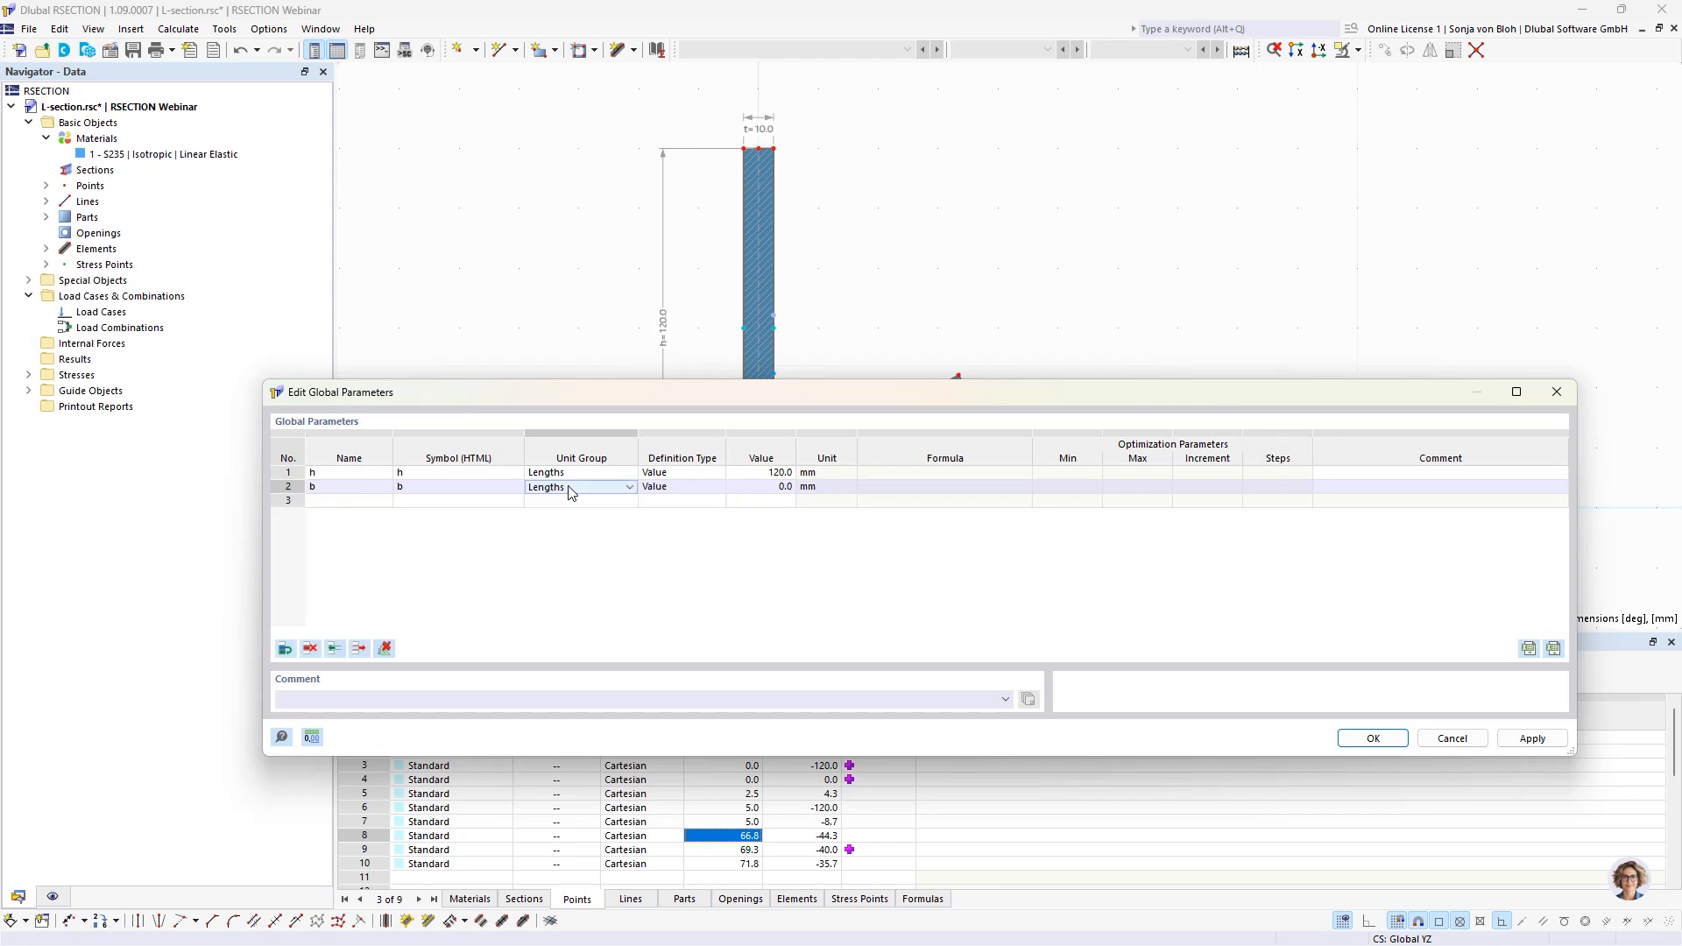
pyautogui.click(692, 488)
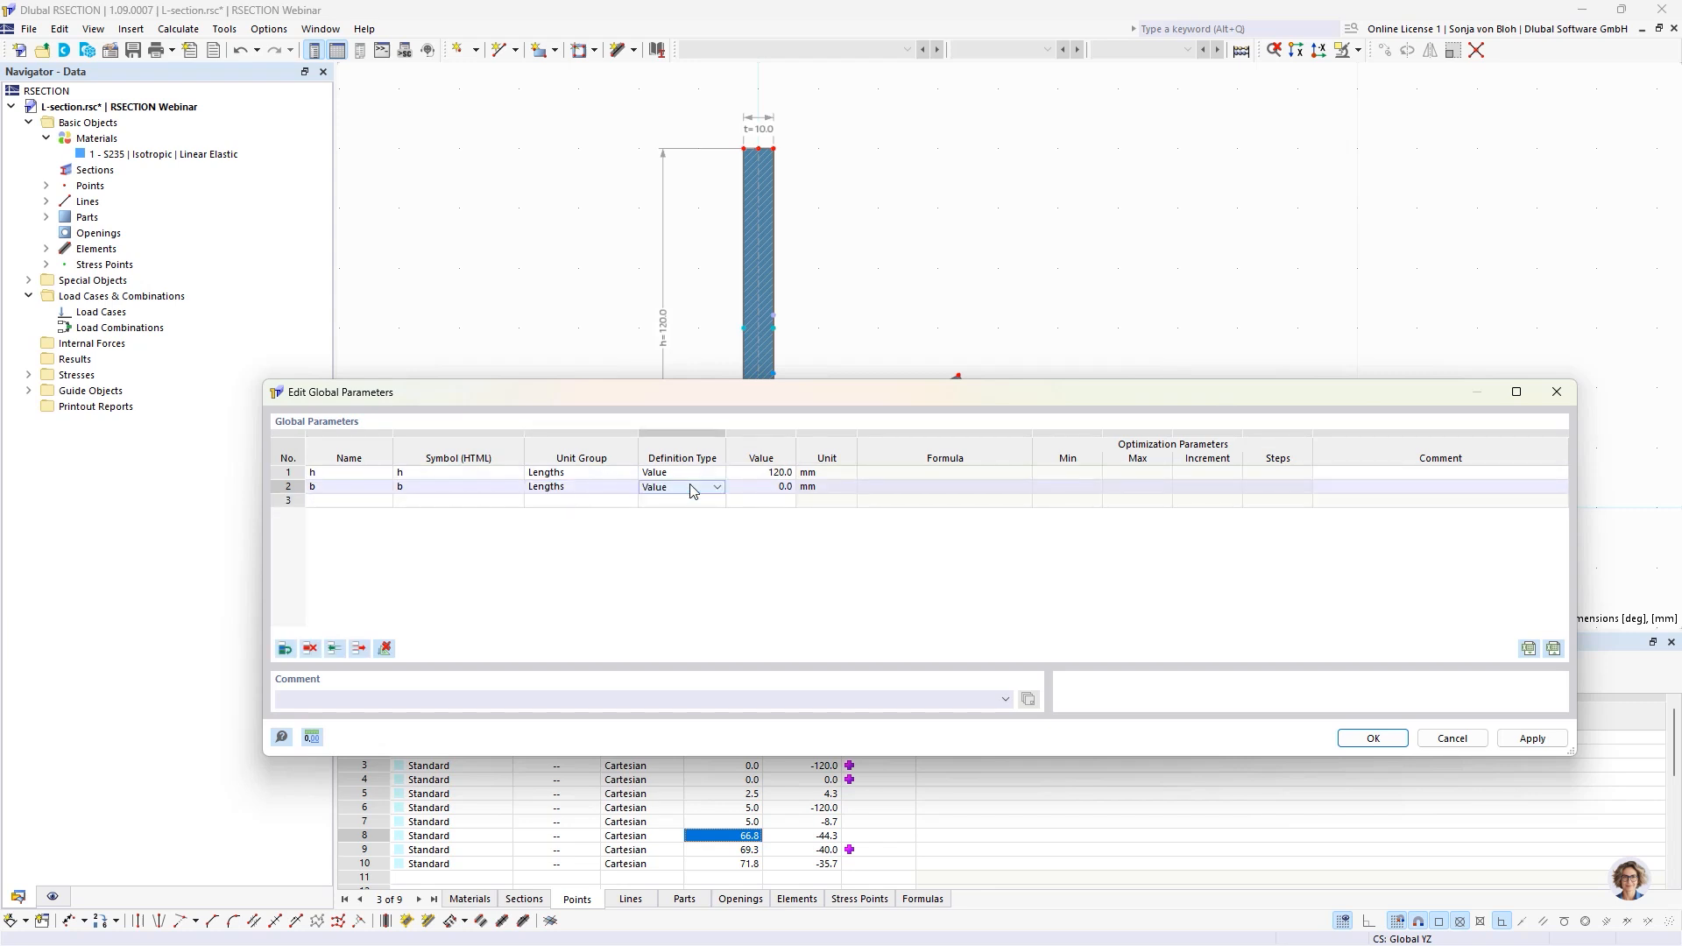
pyautogui.click(752, 488)
pyautogui.write('80')
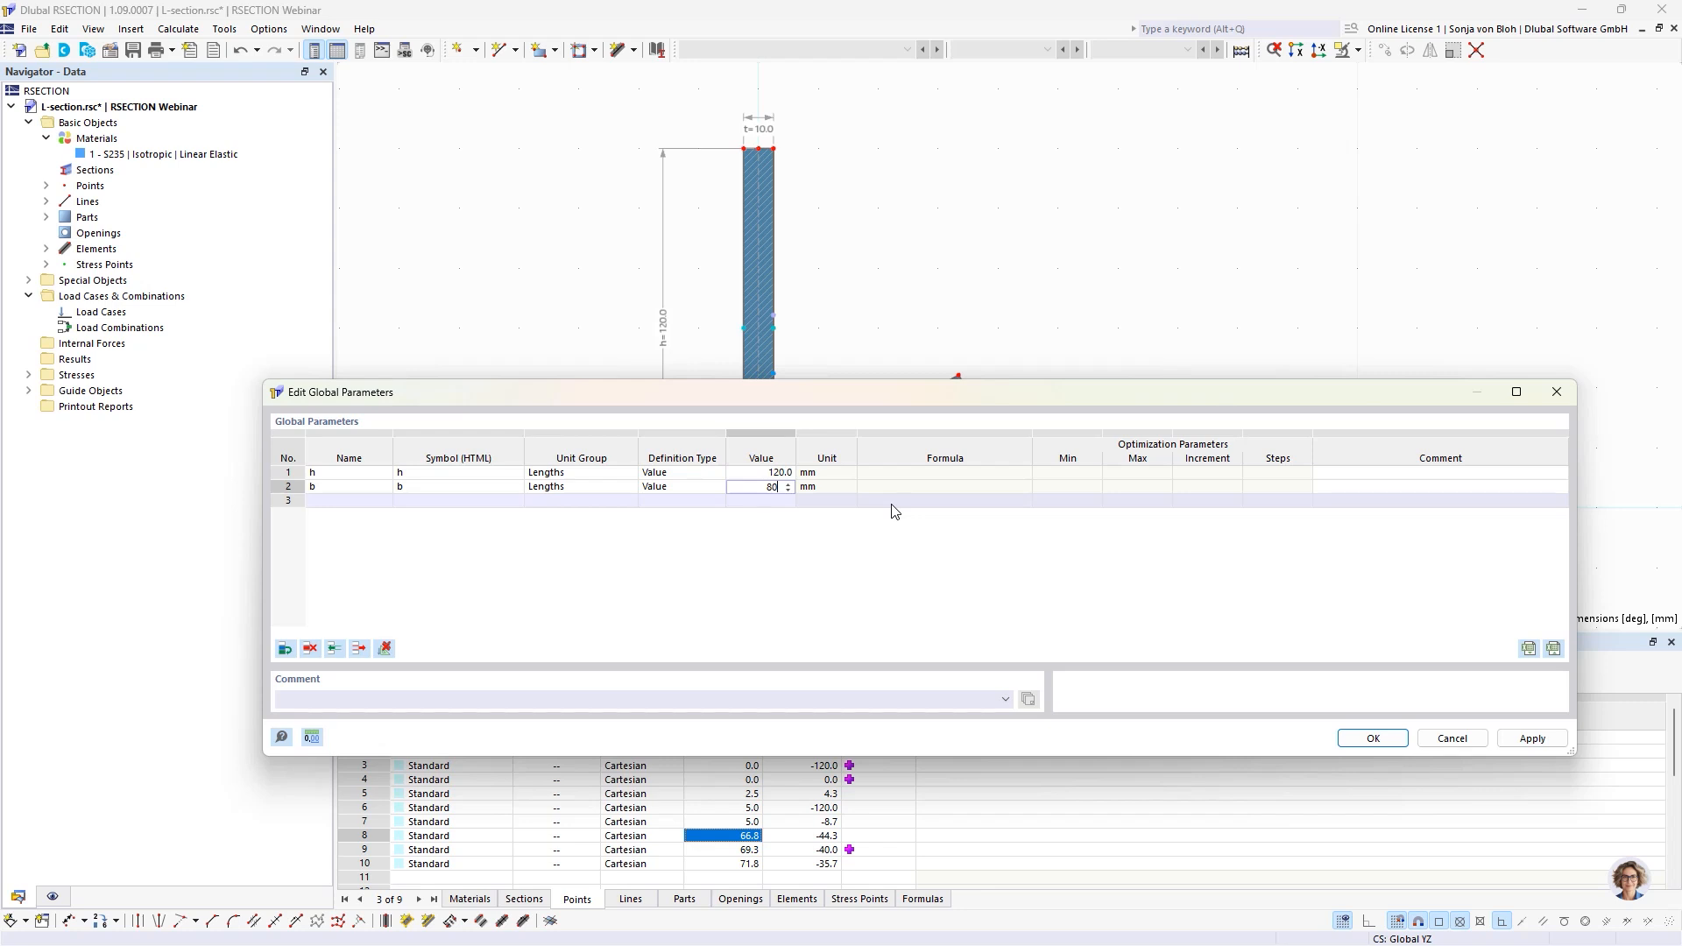
# Add a third parameter named t in the Lengths unit group, defined by Value as 10 mm.
pyautogui.click(329, 500)
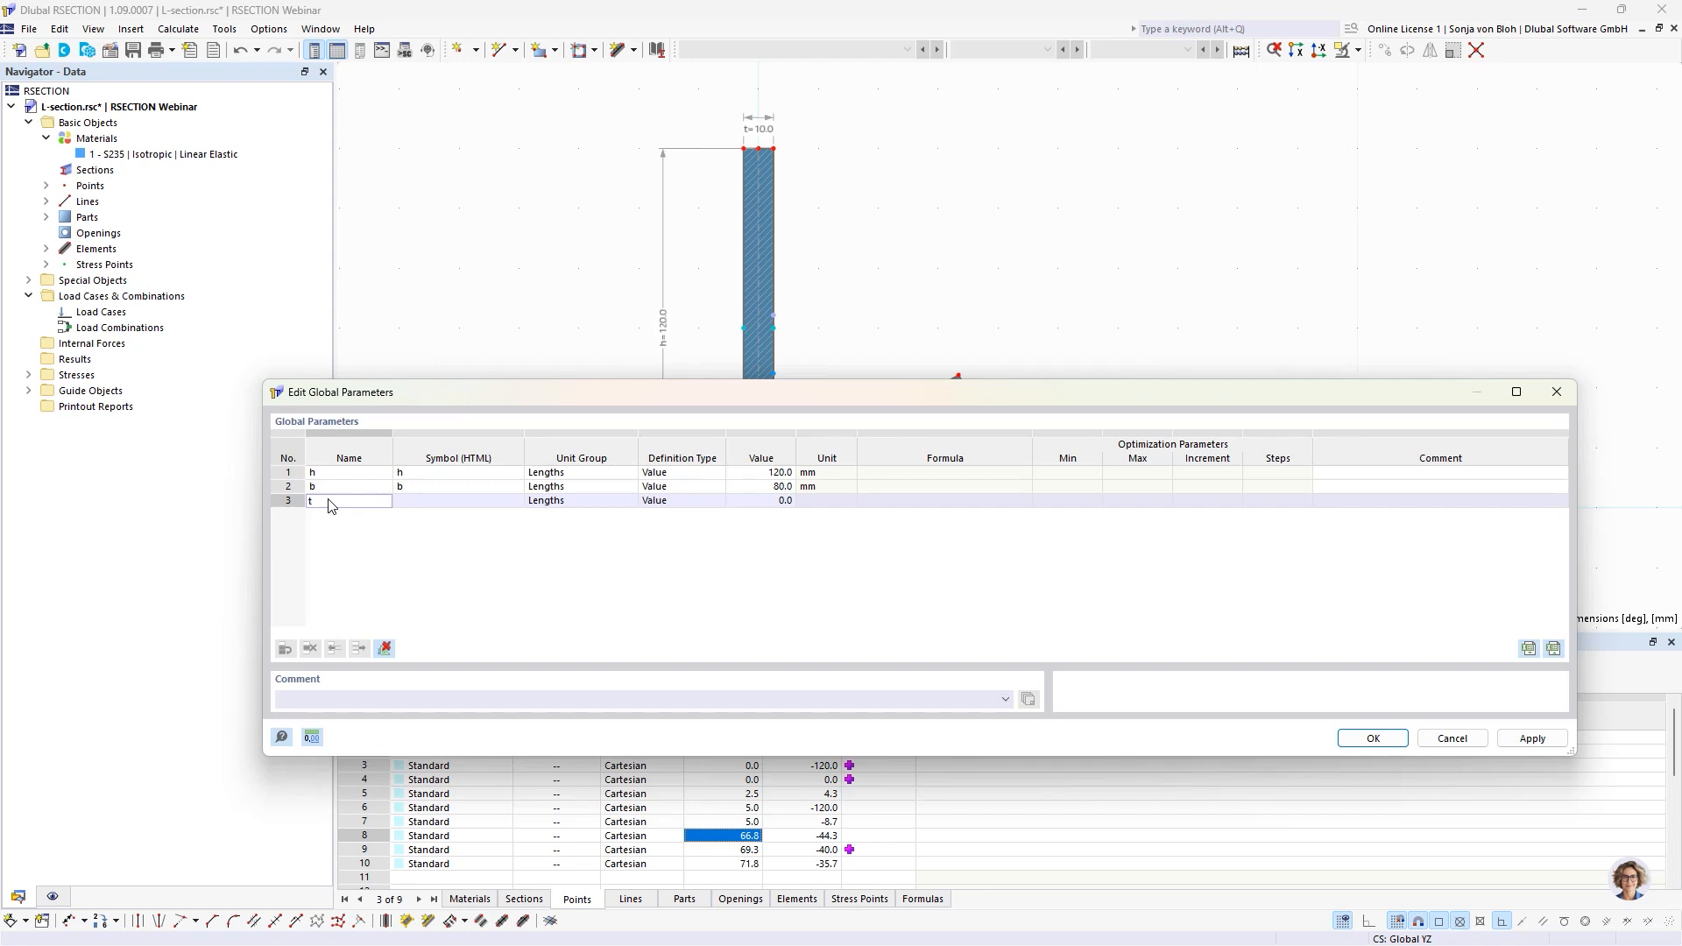
pyautogui.click(572, 502)
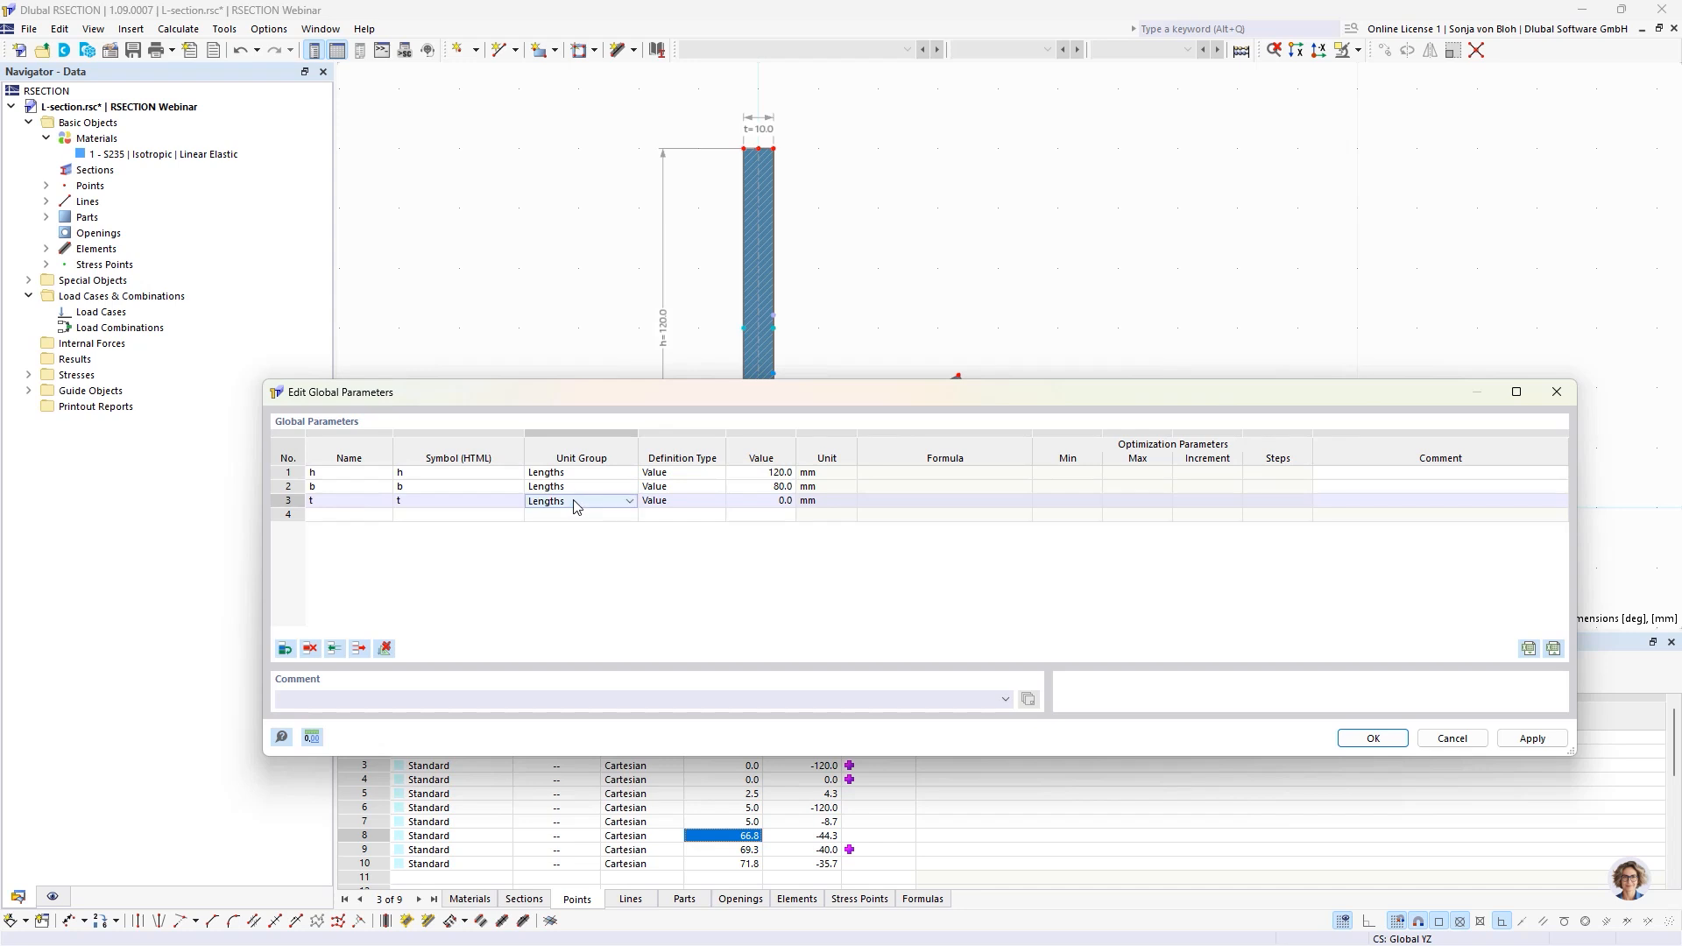
pyautogui.click(690, 505)
pyautogui.click(761, 504)
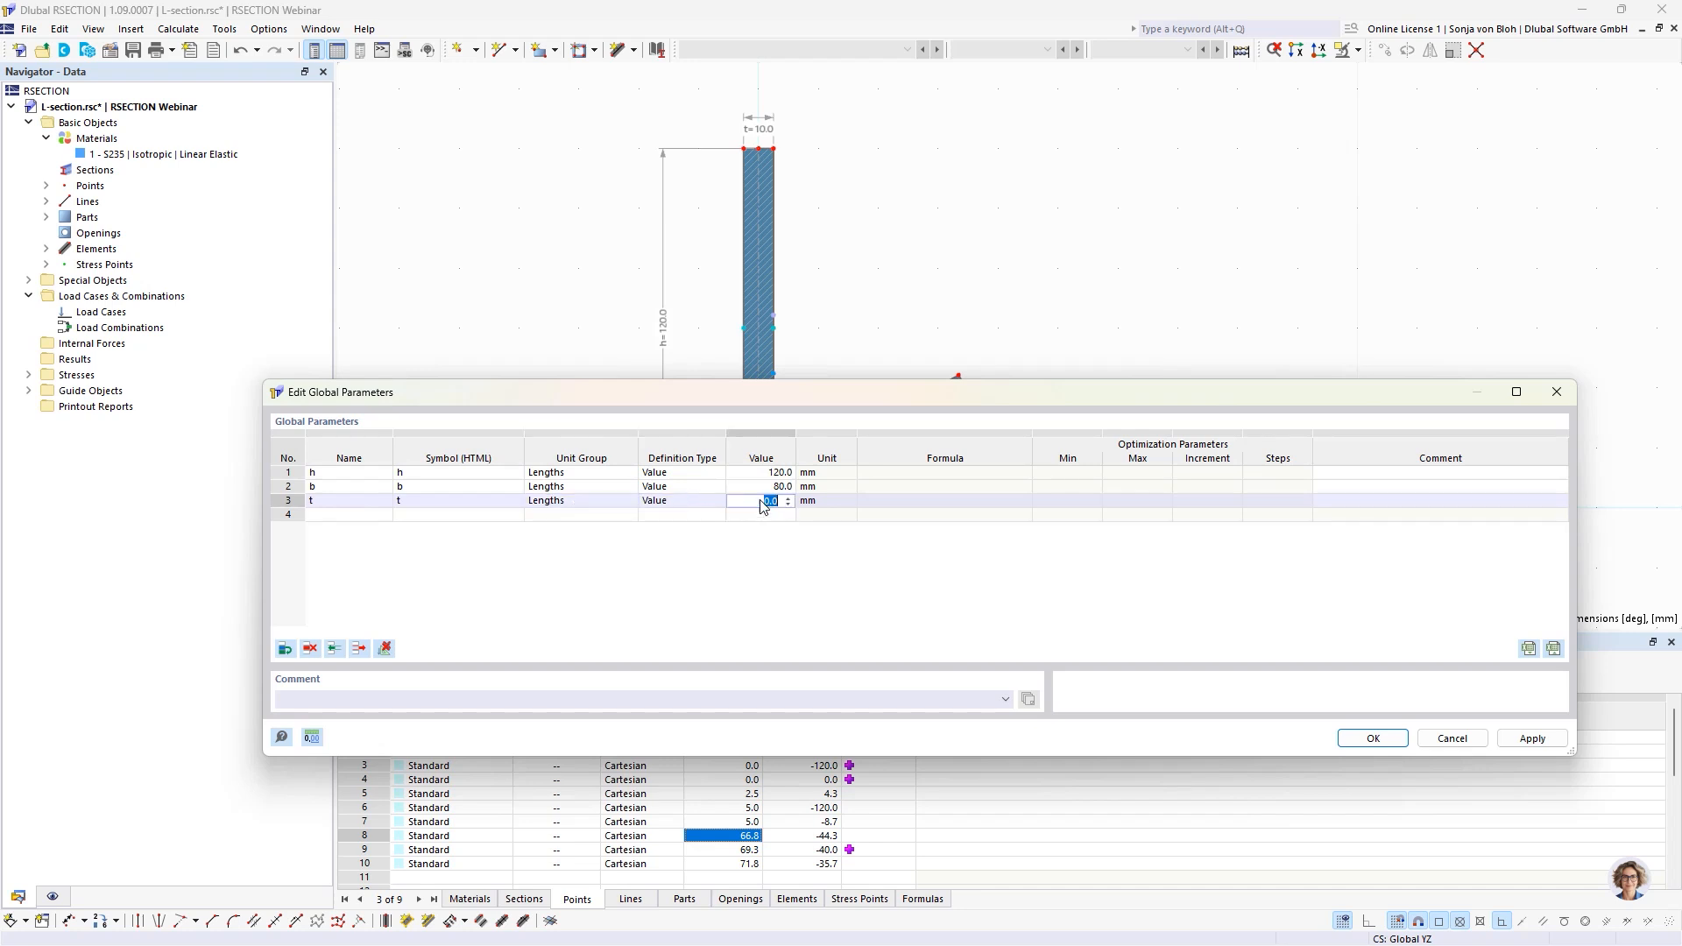
pyautogui.write('10')
# Add a fourth parameter named alpha and give it the HTML symbol &alpha;.
pyautogui.click(357, 517)
pyautogui.click(343, 520)
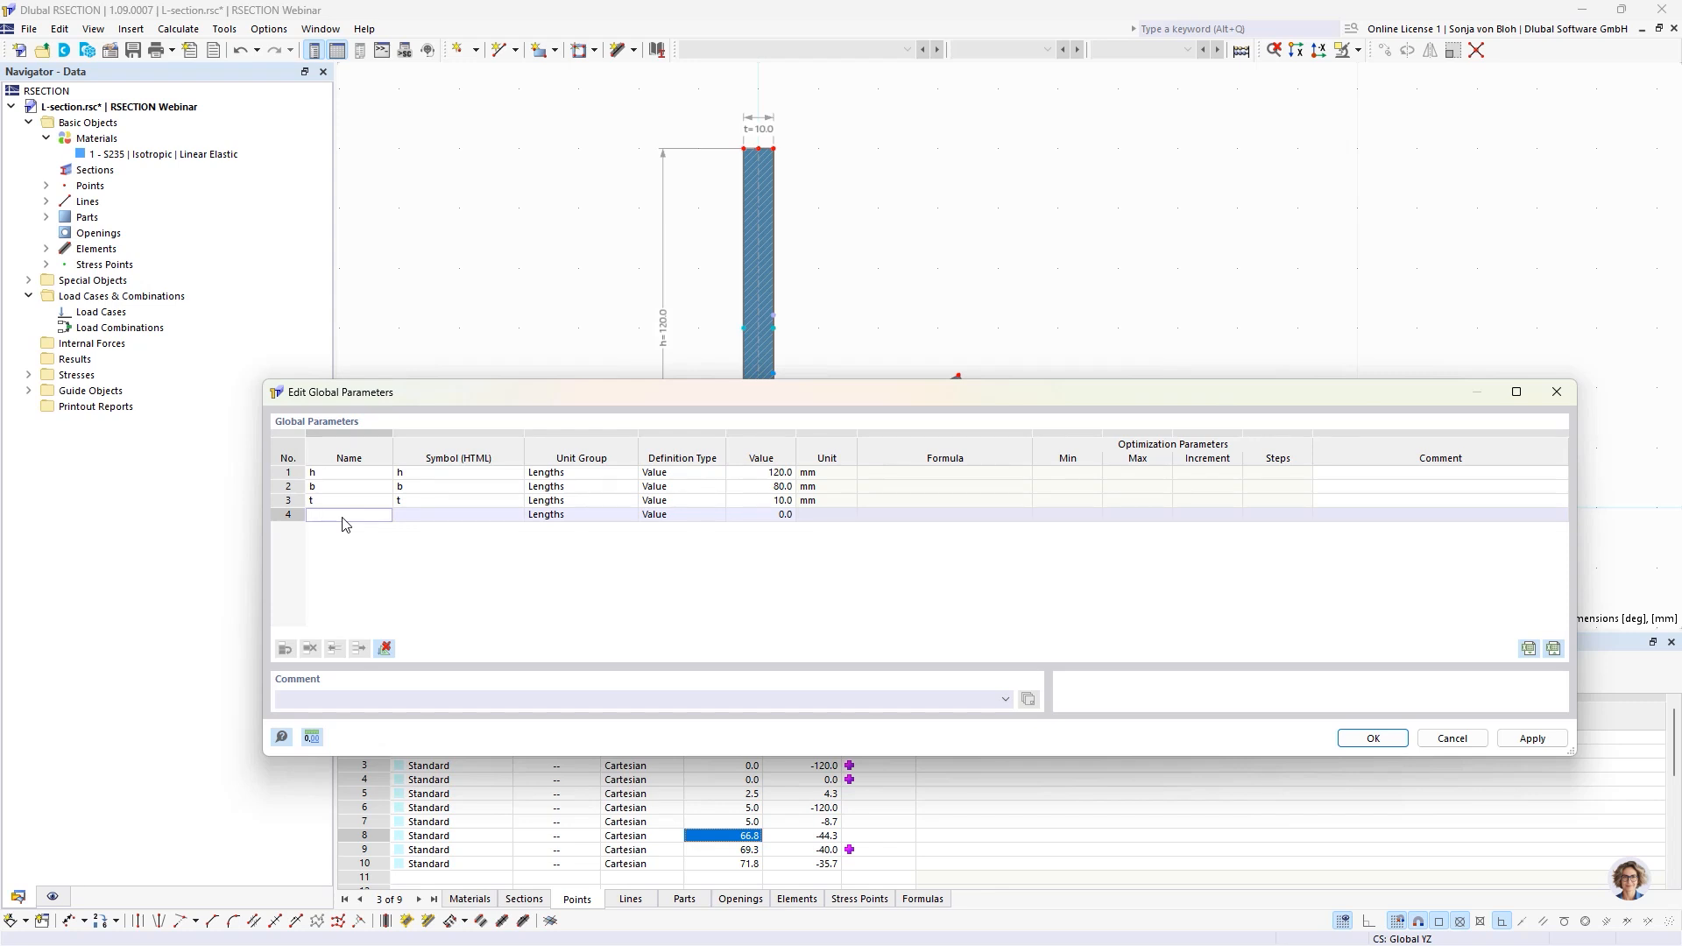
pyautogui.write('alpha')
pyautogui.click(445, 518)
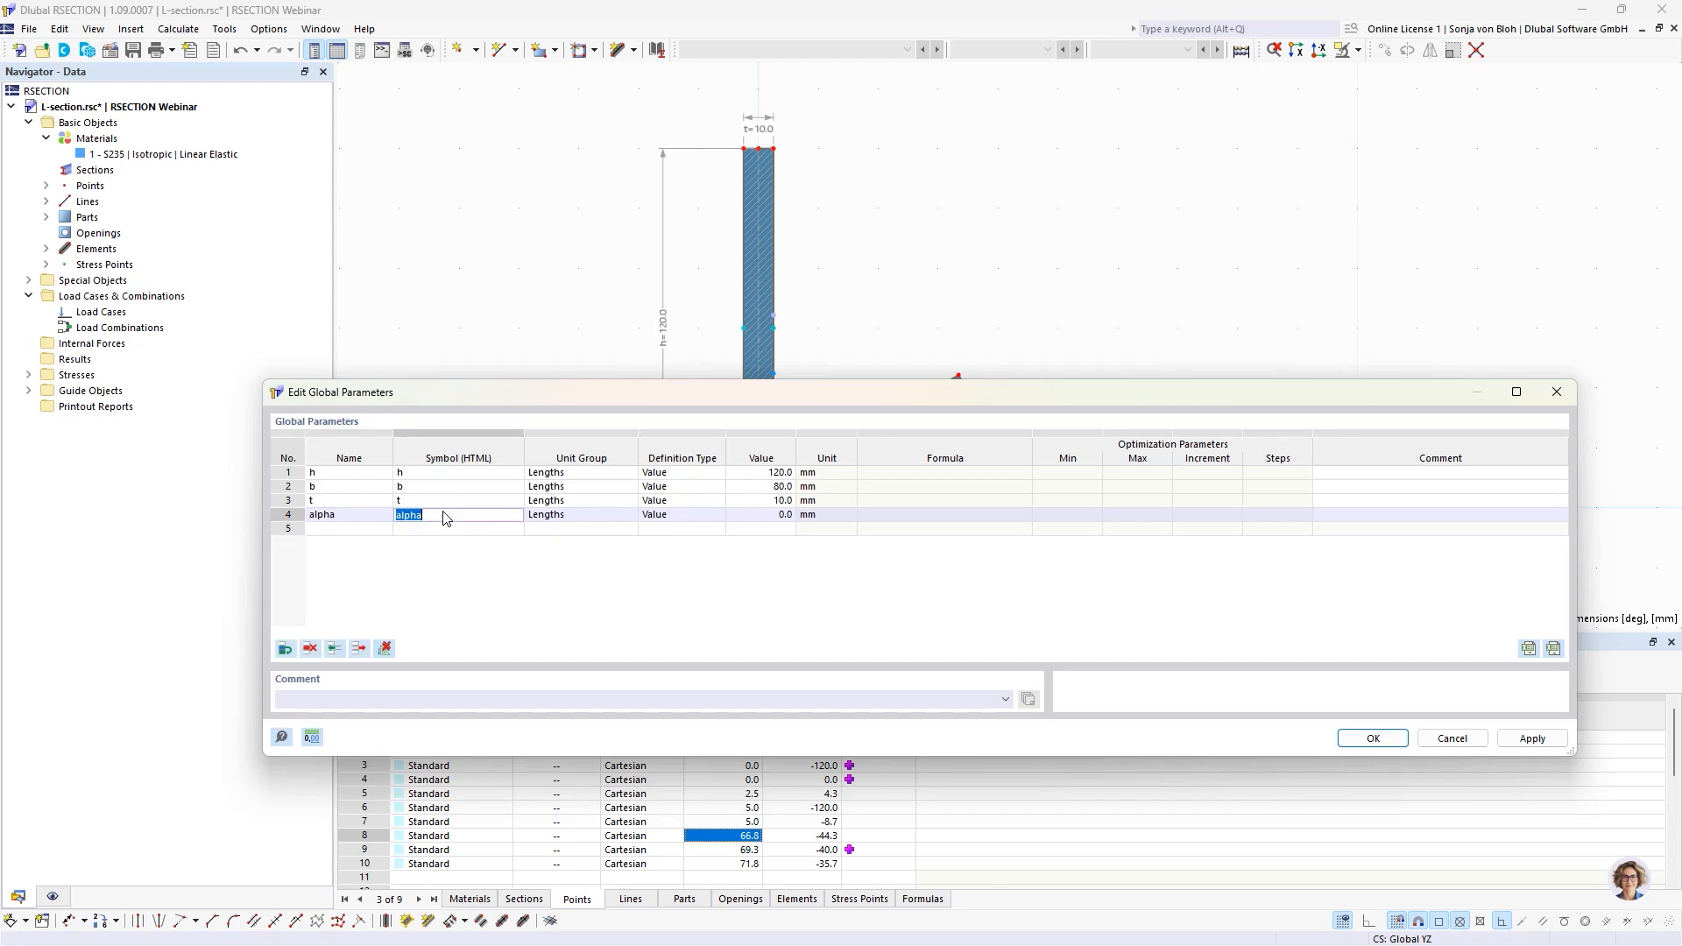
pyautogui.write('&alpha;')
# Assign alpha the model Angles unit group, define its value as 60 deg, and accept the global parameters.
pyautogui.click(585, 519)
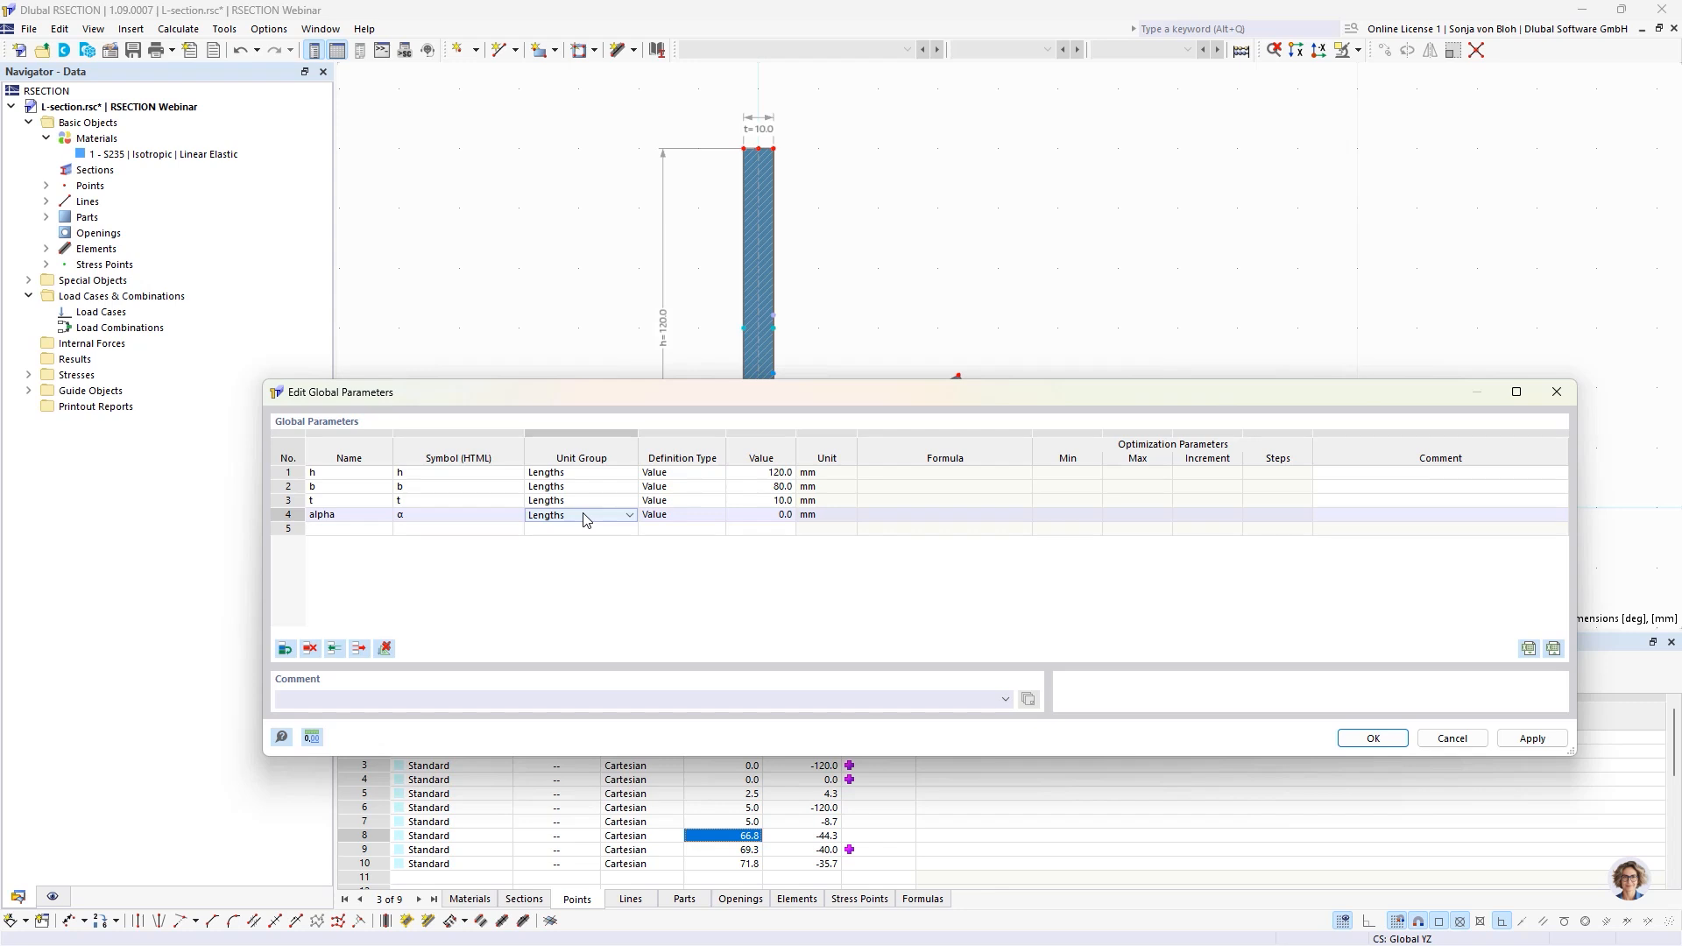
pyautogui.click(586, 518)
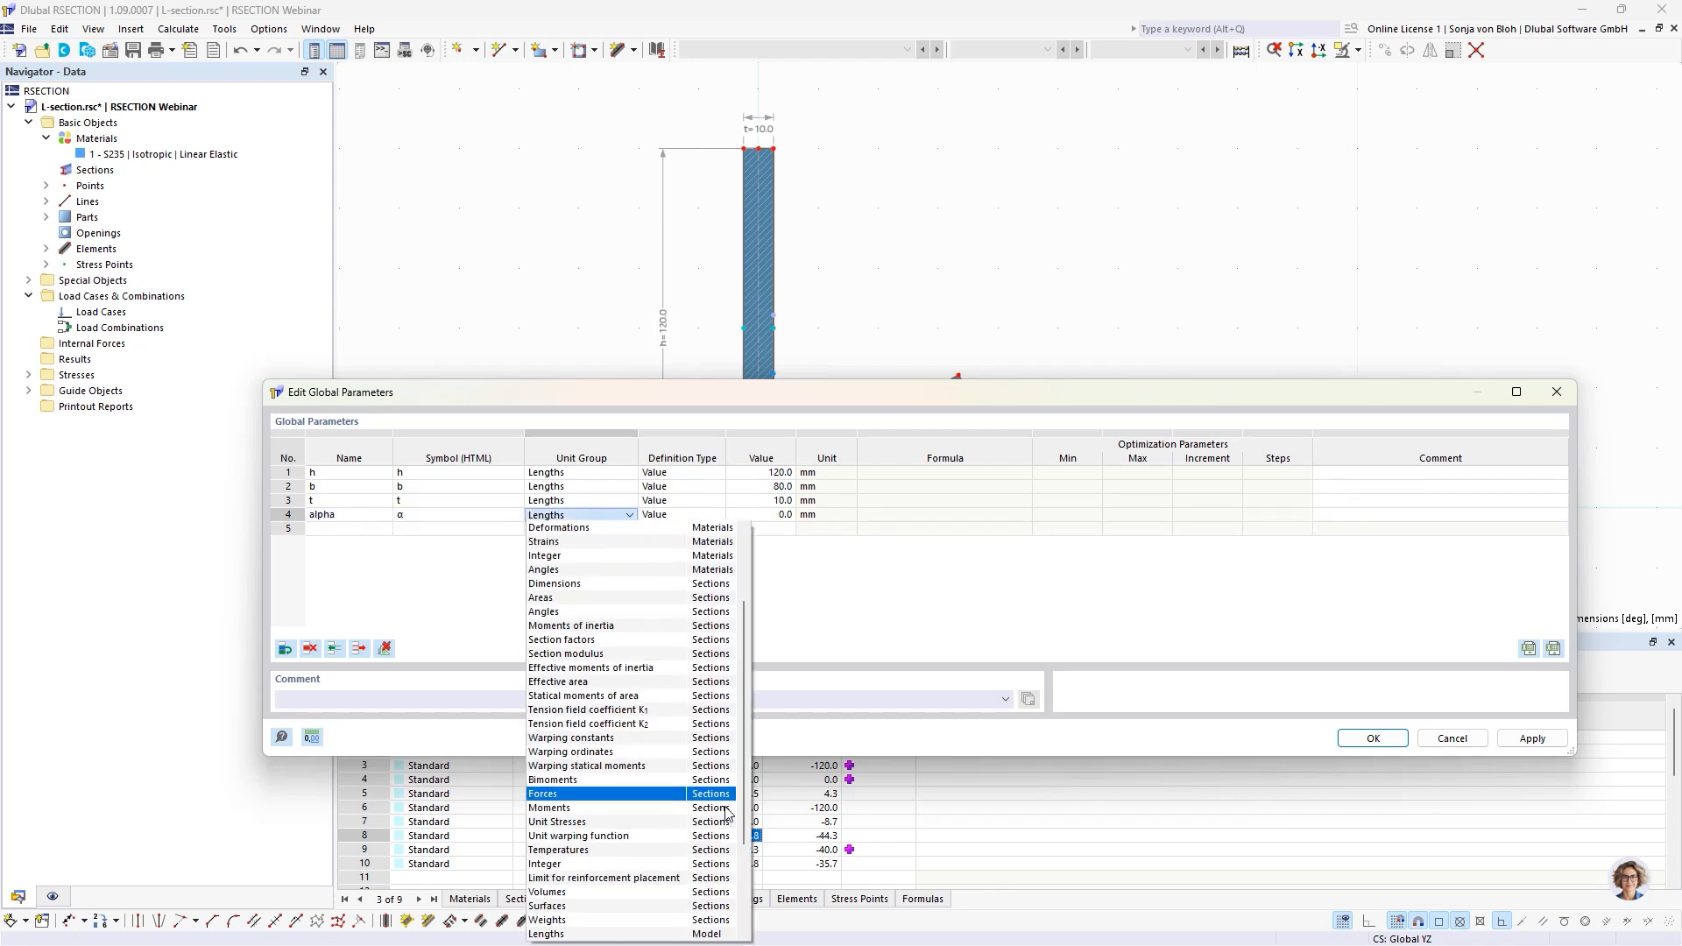
pyautogui.scroll(-3, 631, 832)
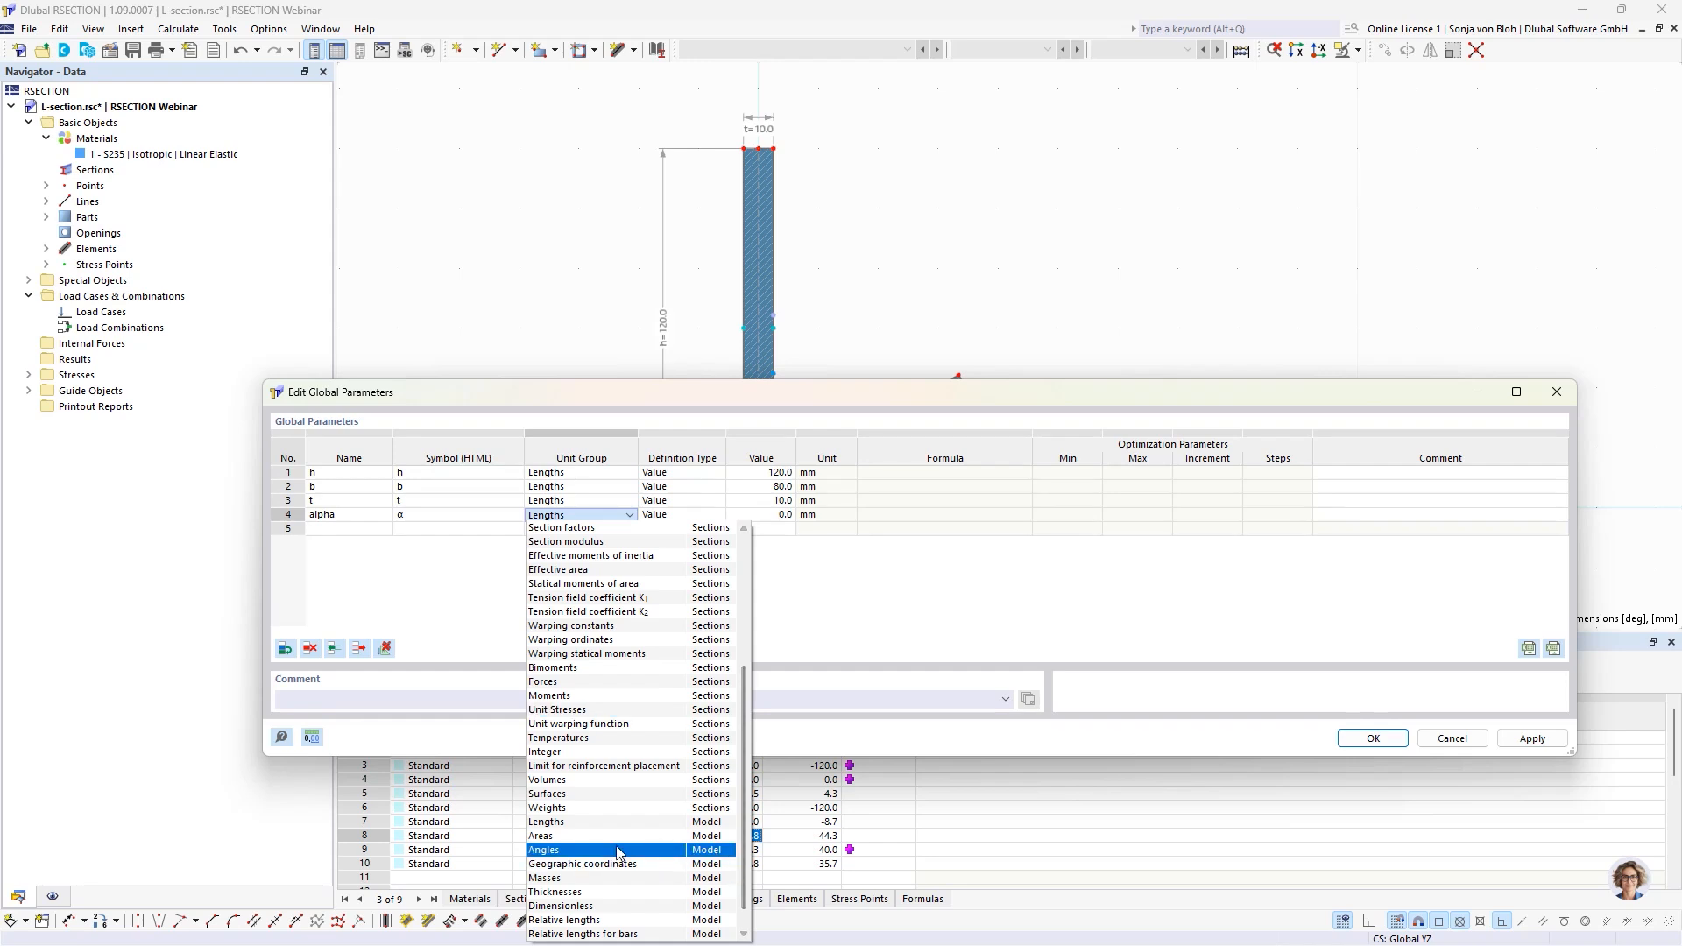
pyautogui.click(618, 850)
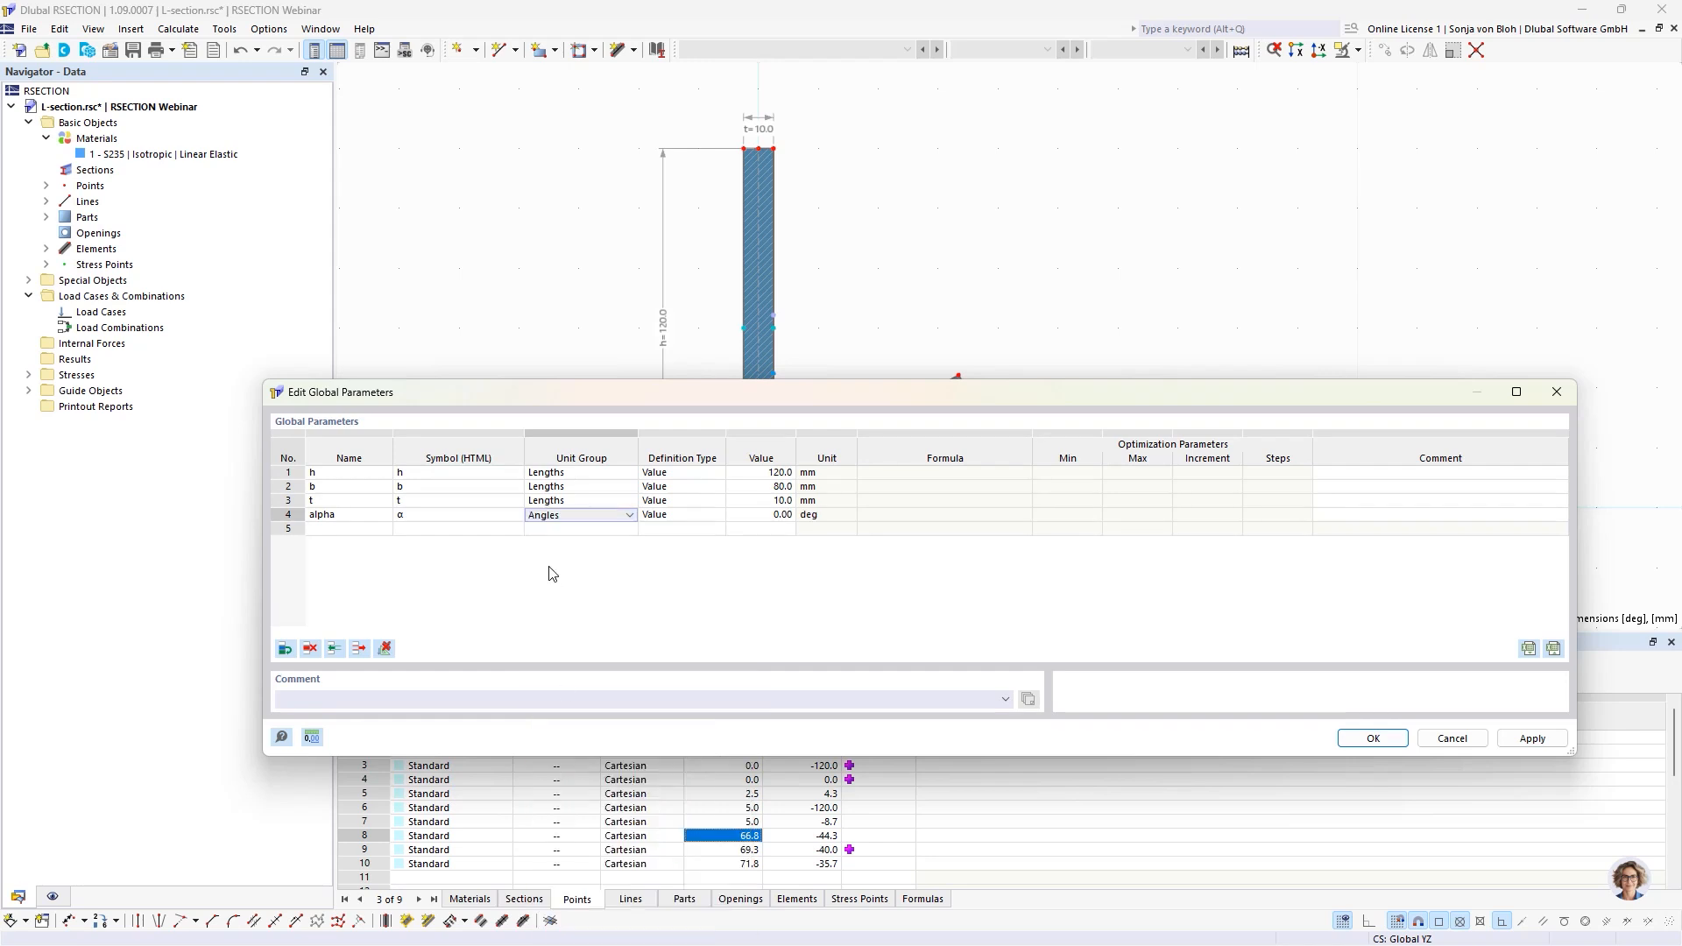
pyautogui.click(684, 518)
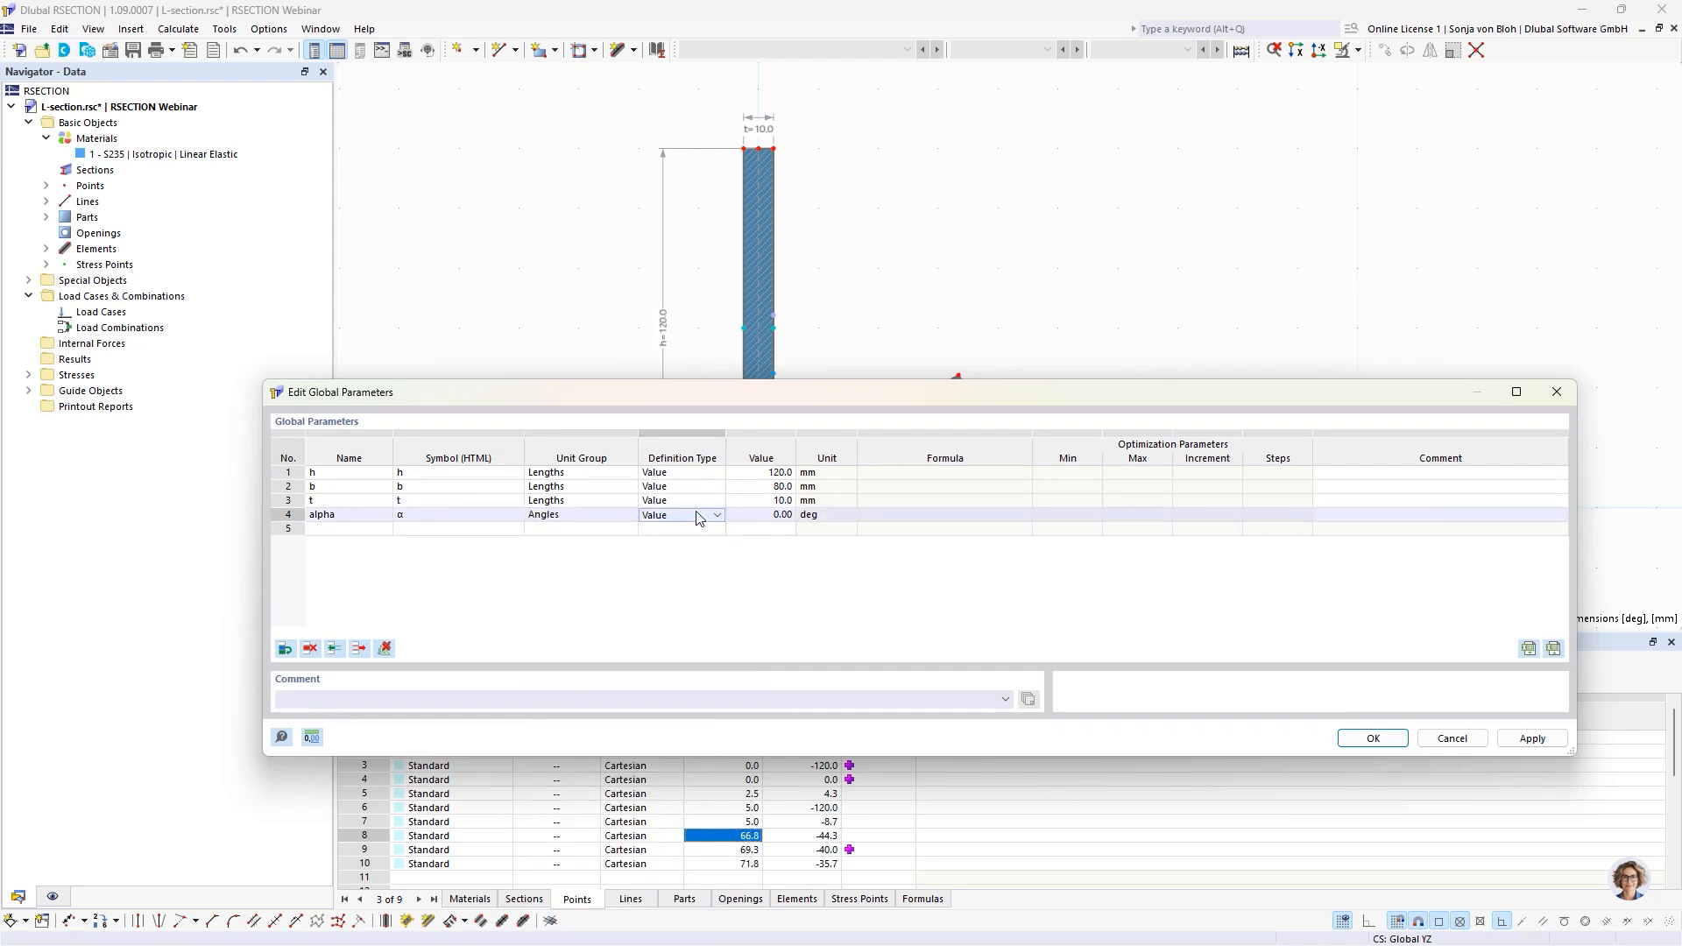
pyautogui.click(762, 515)
pyautogui.write('60')
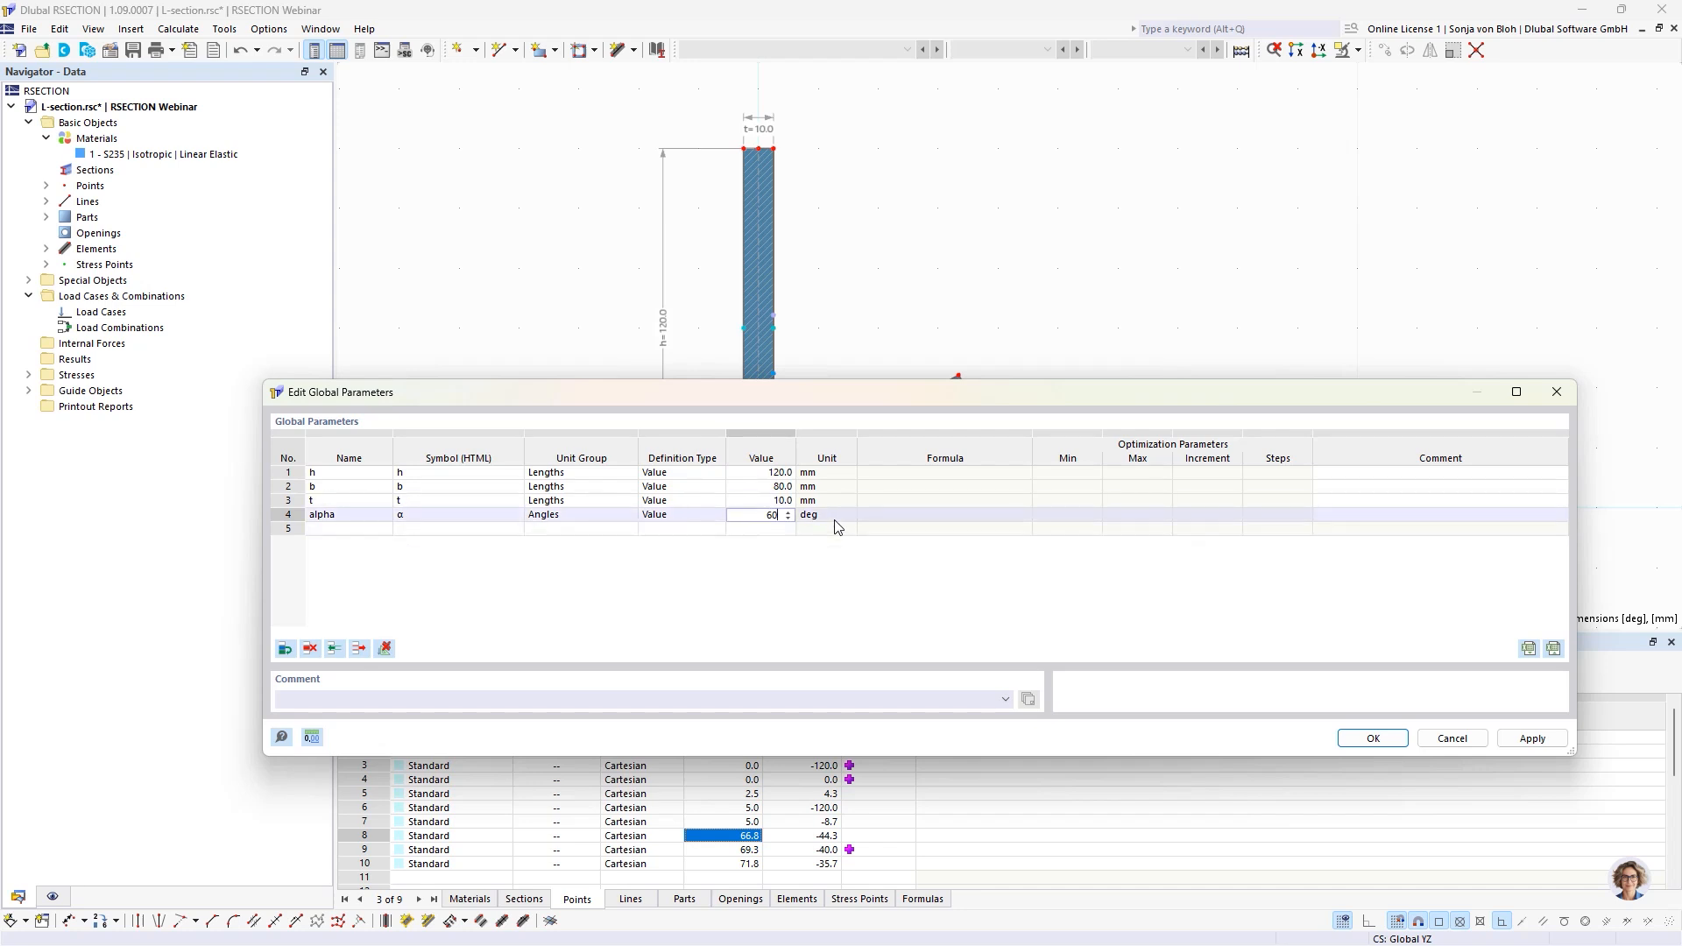
pyautogui.press('Tab')
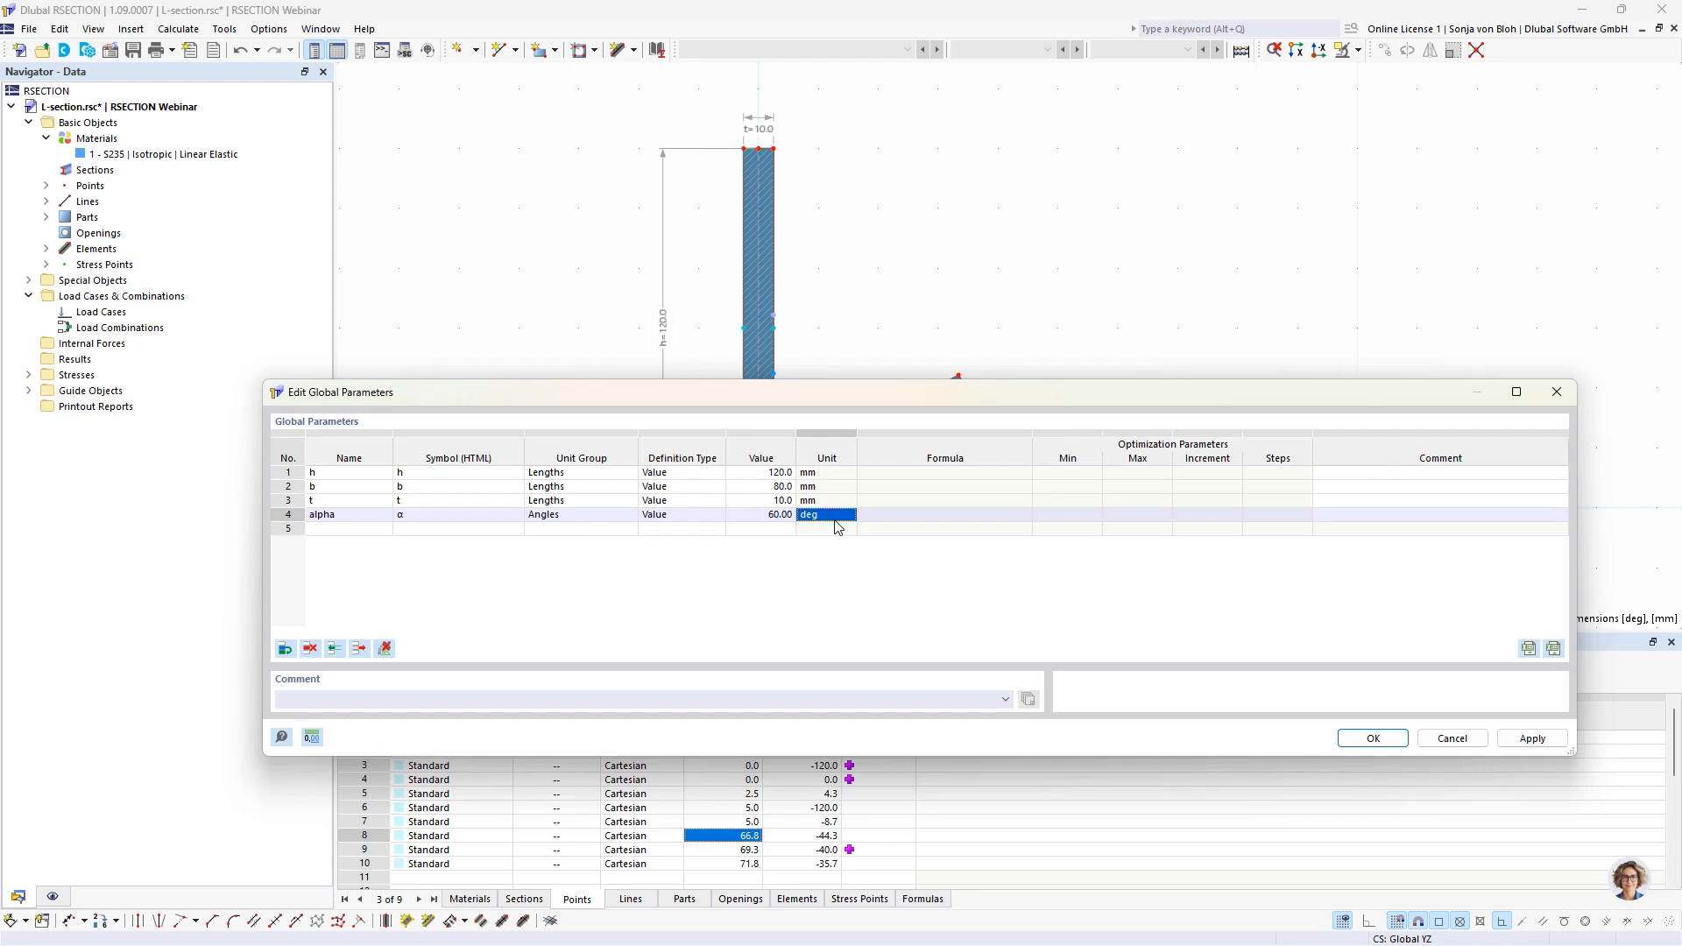
pyautogui.click(1362, 741)
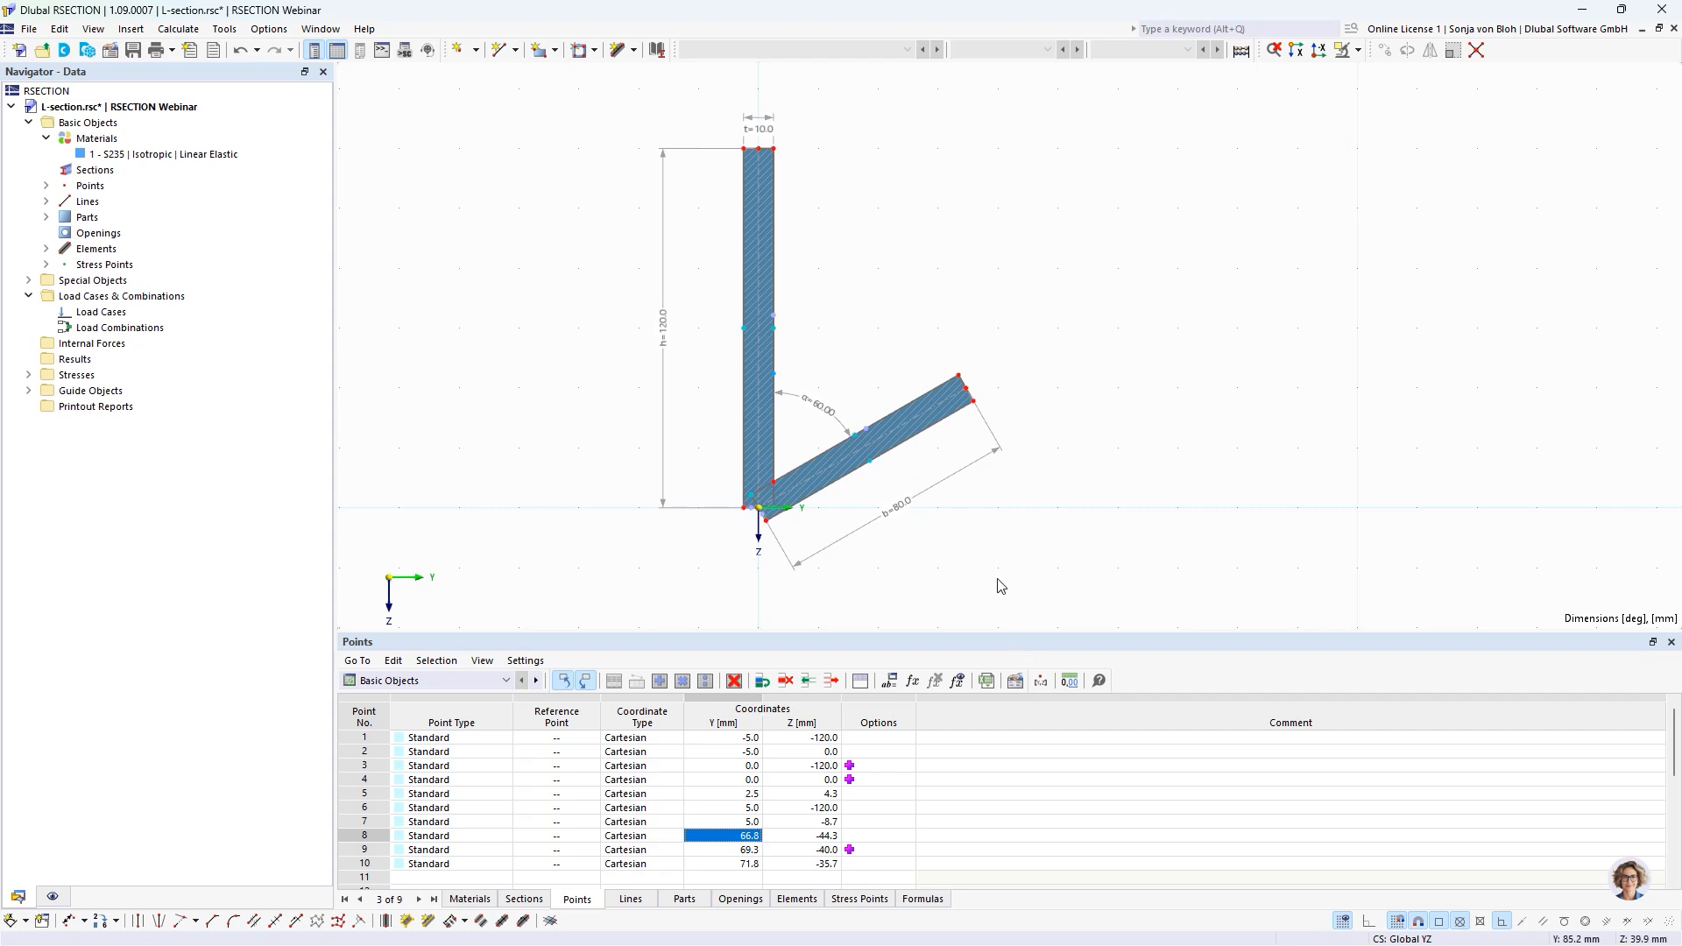
# Show the JavaScript console and examine the descriptions of the points' coordinate_1 and coordinate_2 object properties without inserting either.
pyautogui.click(94, 30)
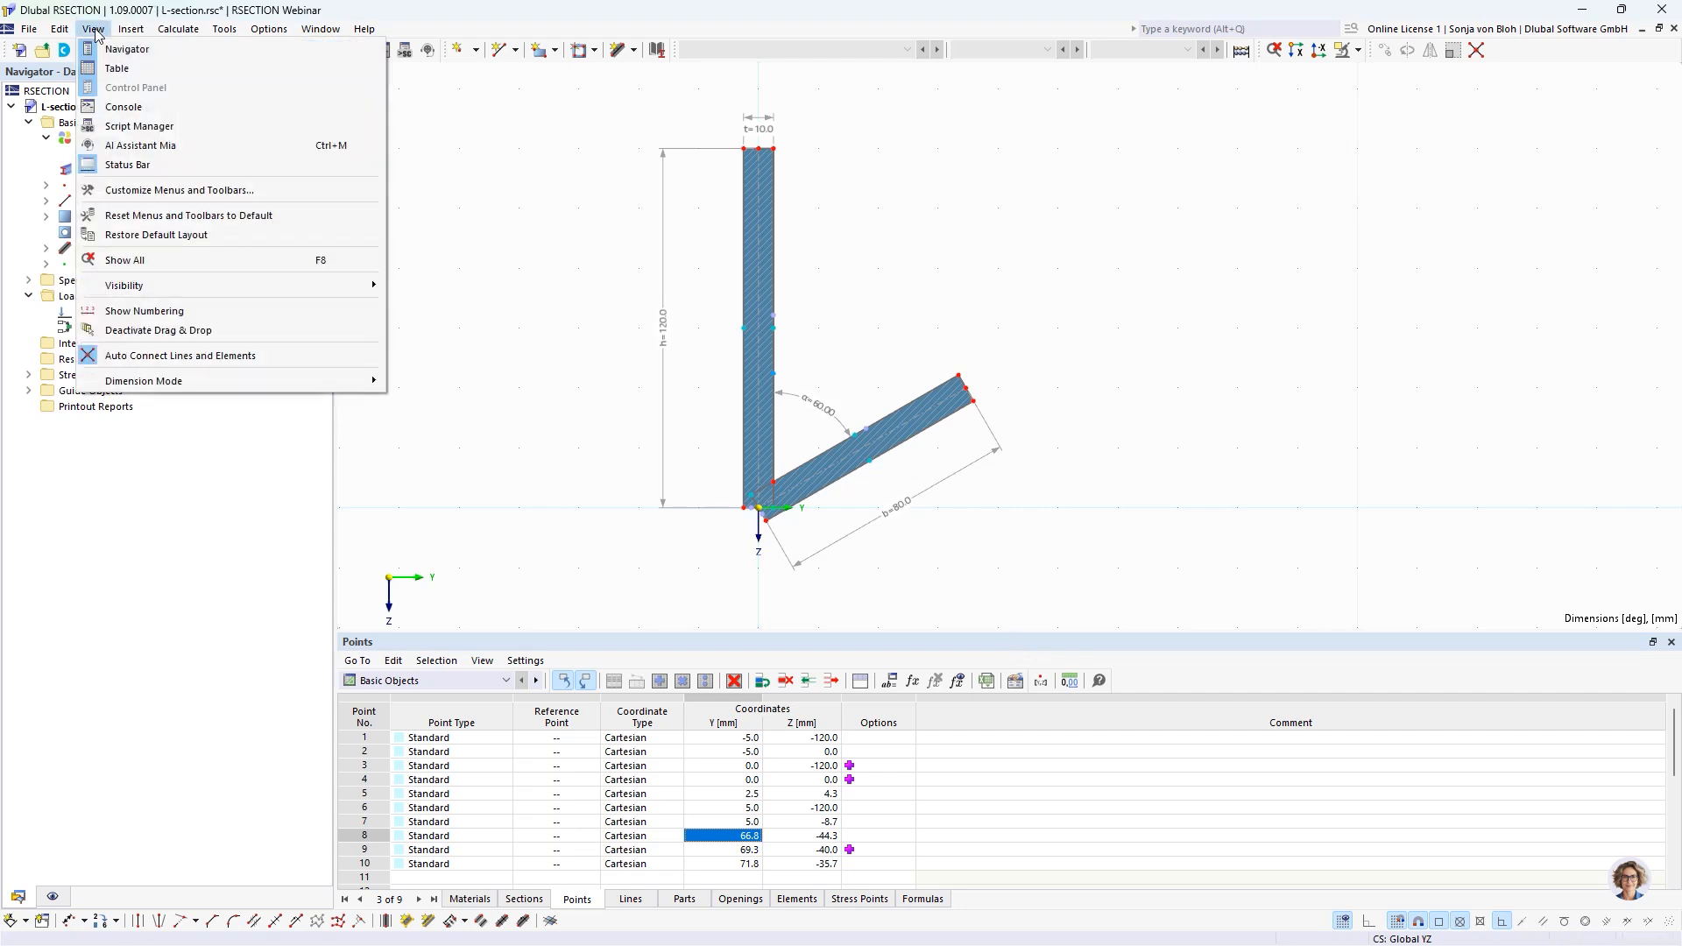
pyautogui.click(123, 107)
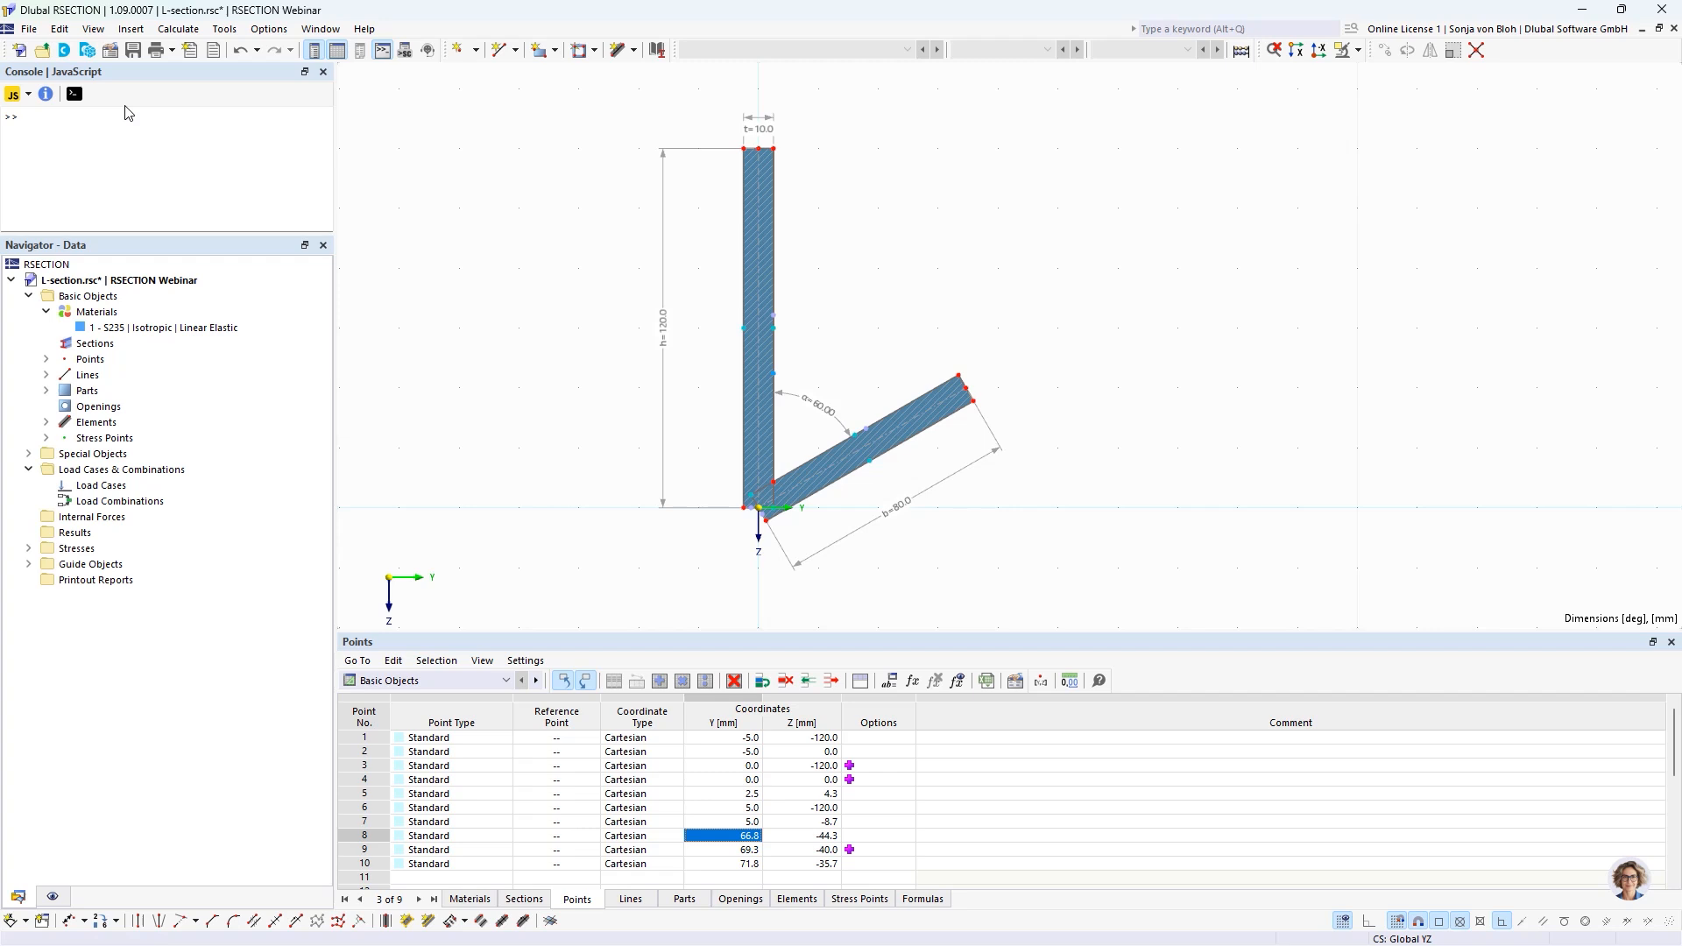
pyautogui.click(46, 96)
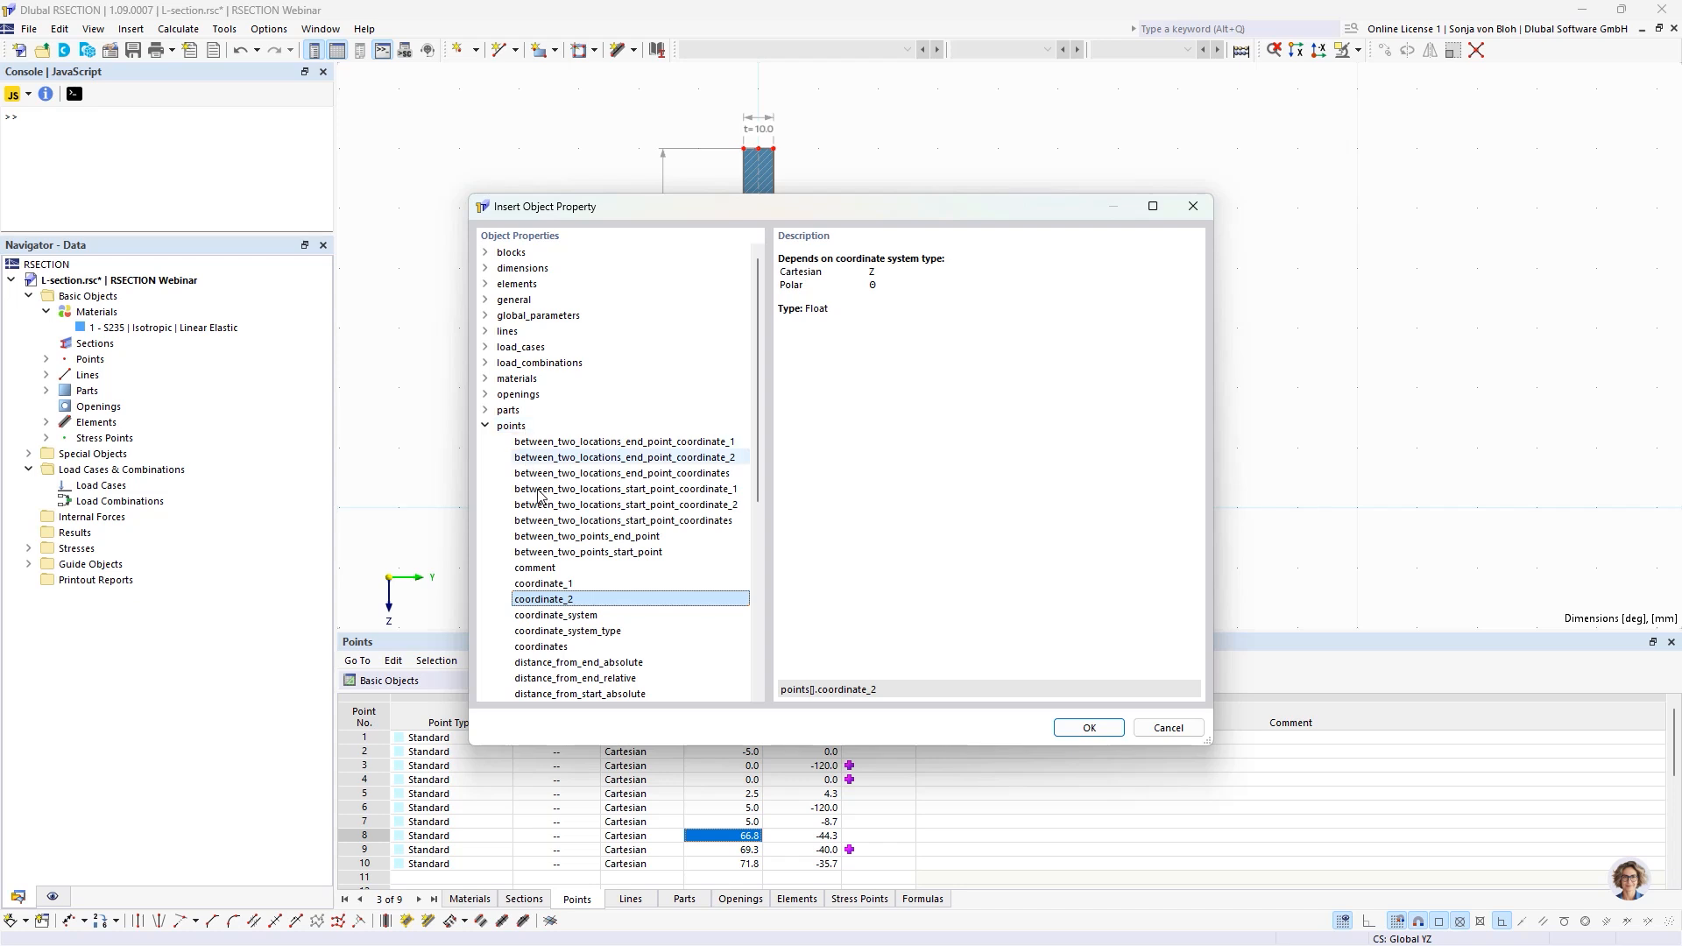
pyautogui.click(555, 586)
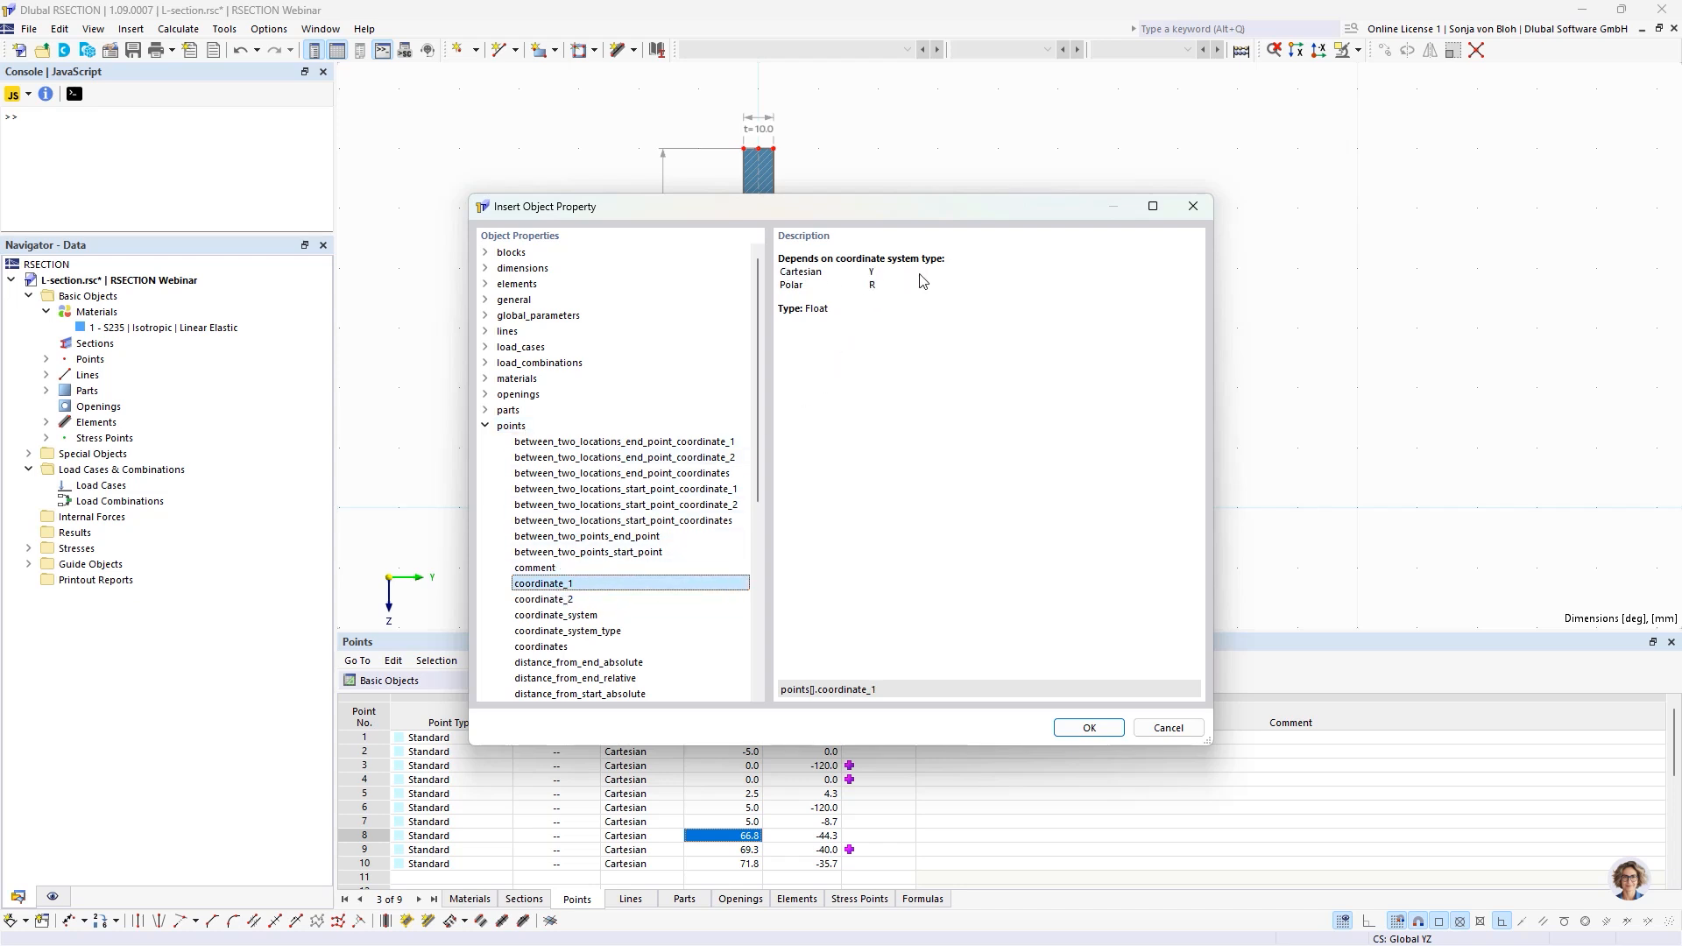
pyautogui.click(563, 601)
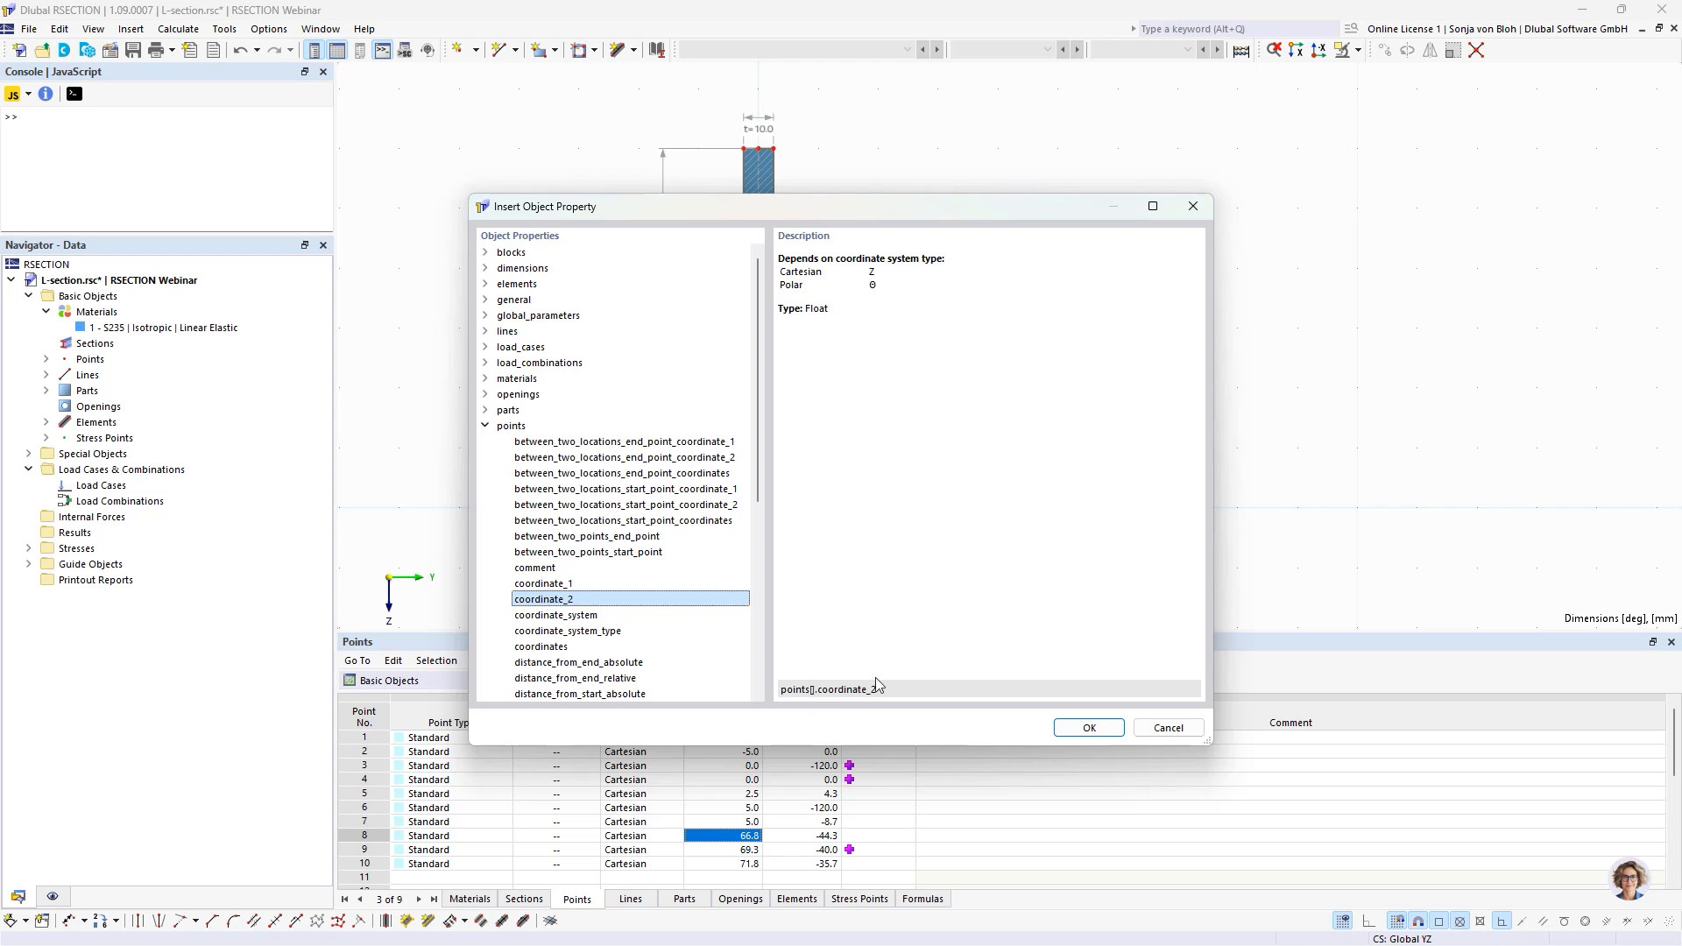
pyautogui.click(1153, 728)
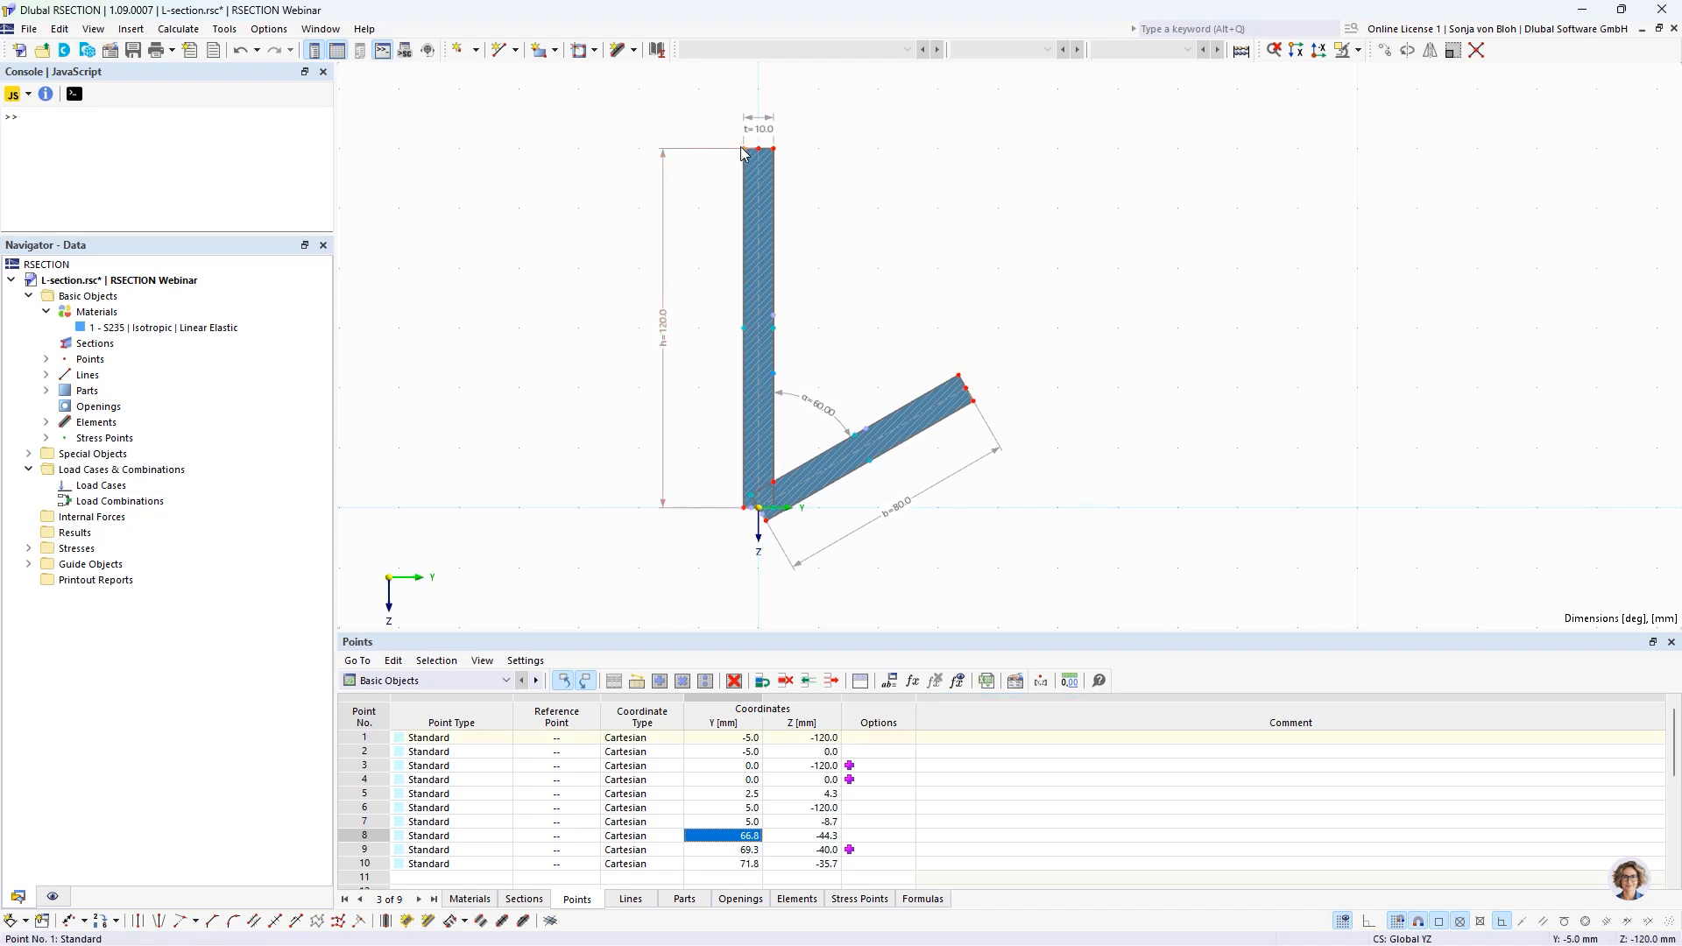
# Define the Y coordinate of point 1 with the formula =-t/2.
pyautogui.moveTo(742, 154)
pyautogui.click(720, 742)
pyautogui.click(720, 741)
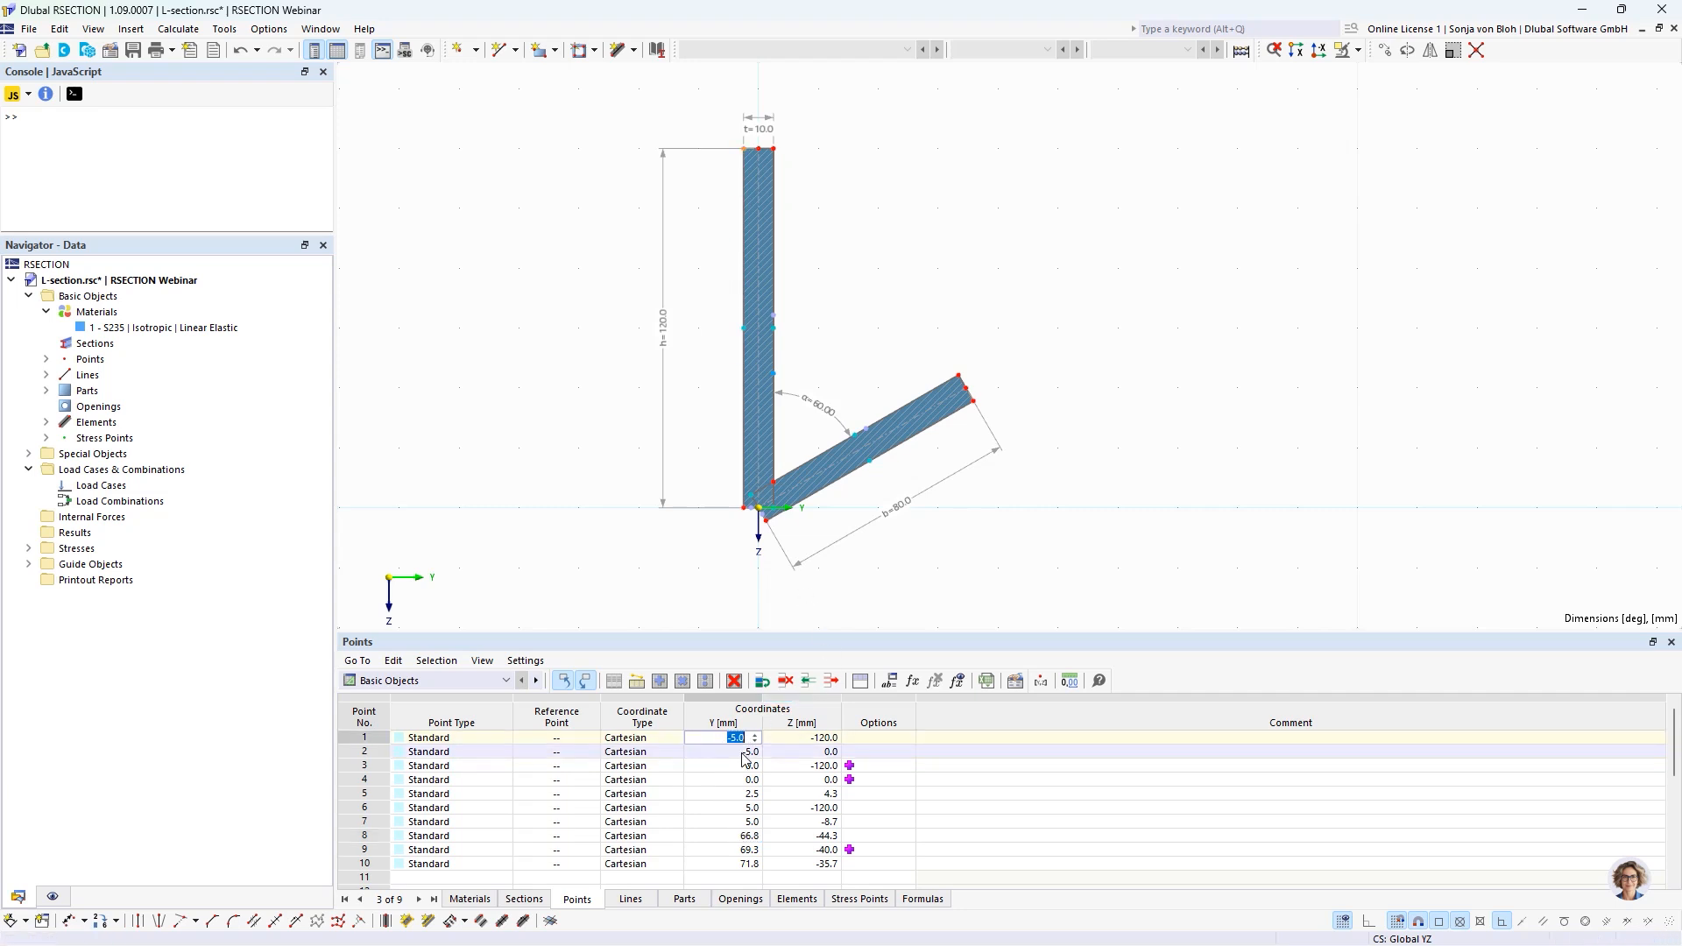
pyautogui.write('=-t/2')
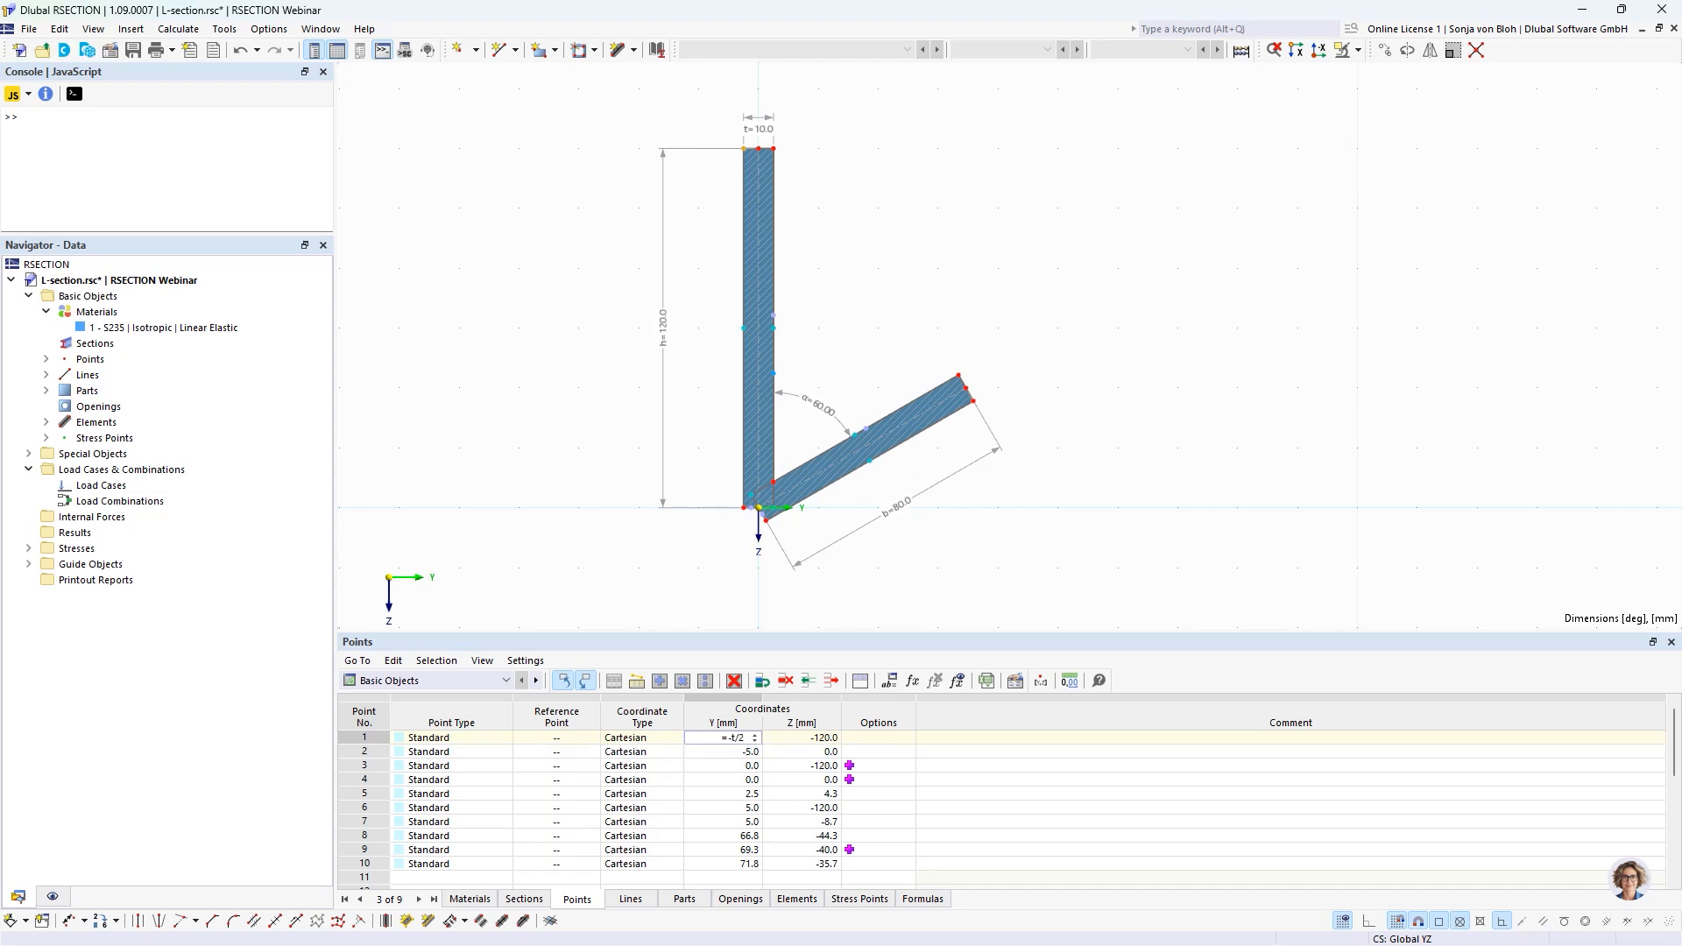
# Define the Z coordinate of point 1 as -h using the formula editor.
pyautogui.click(793, 739)
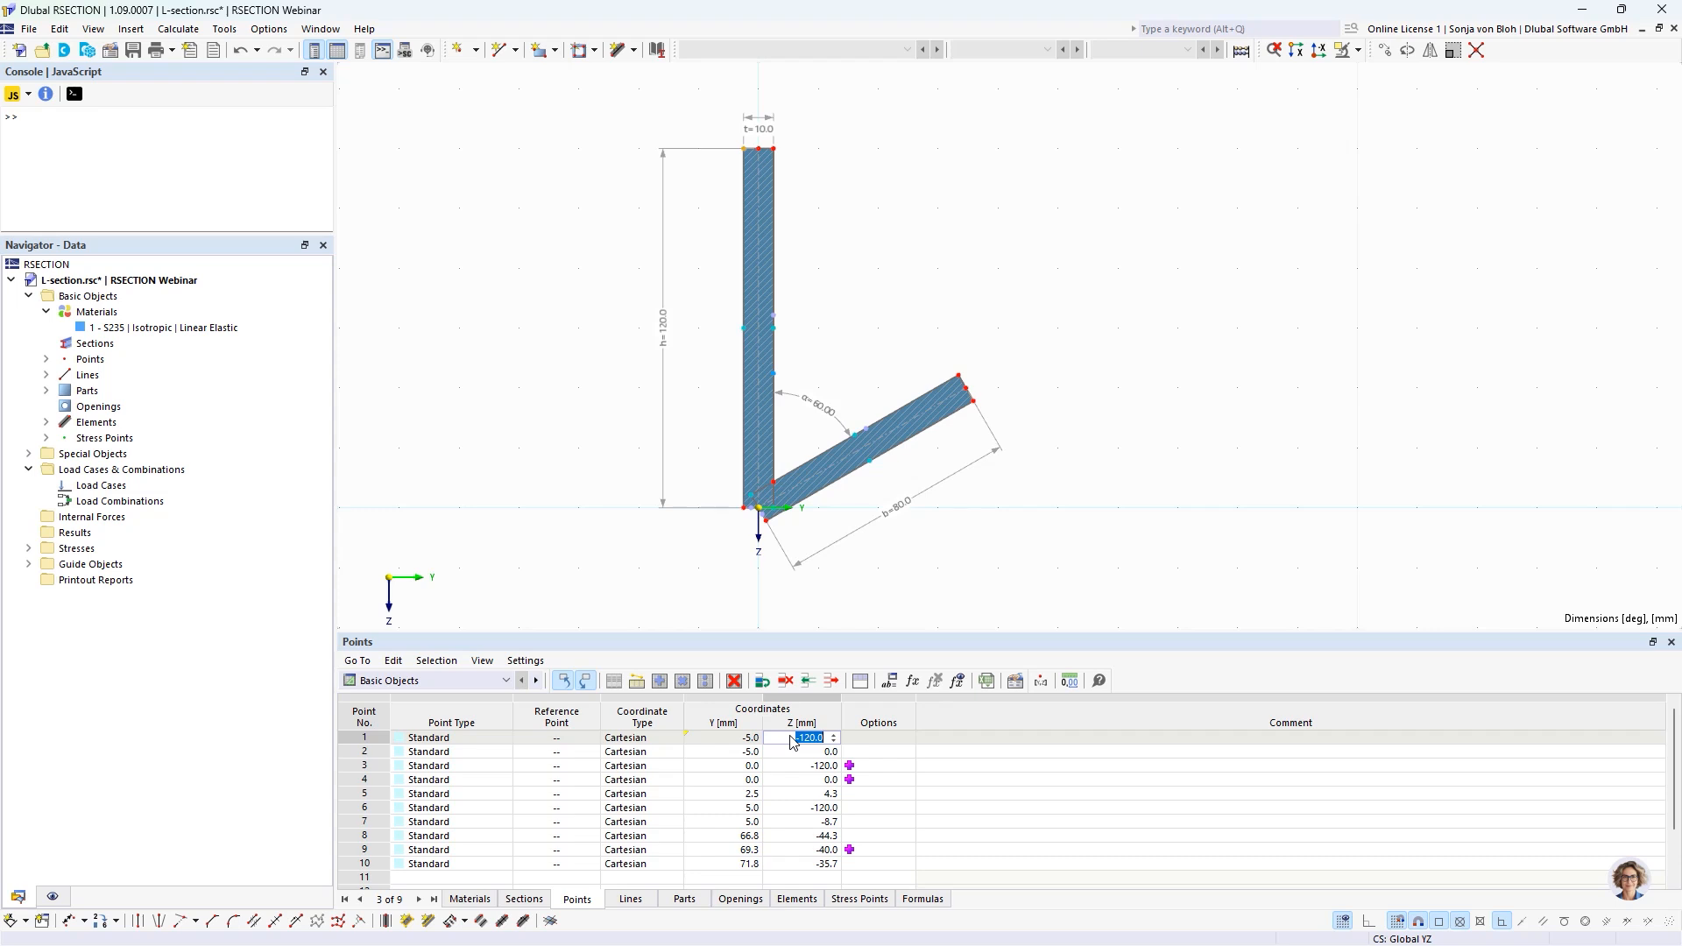
pyautogui.click(914, 682)
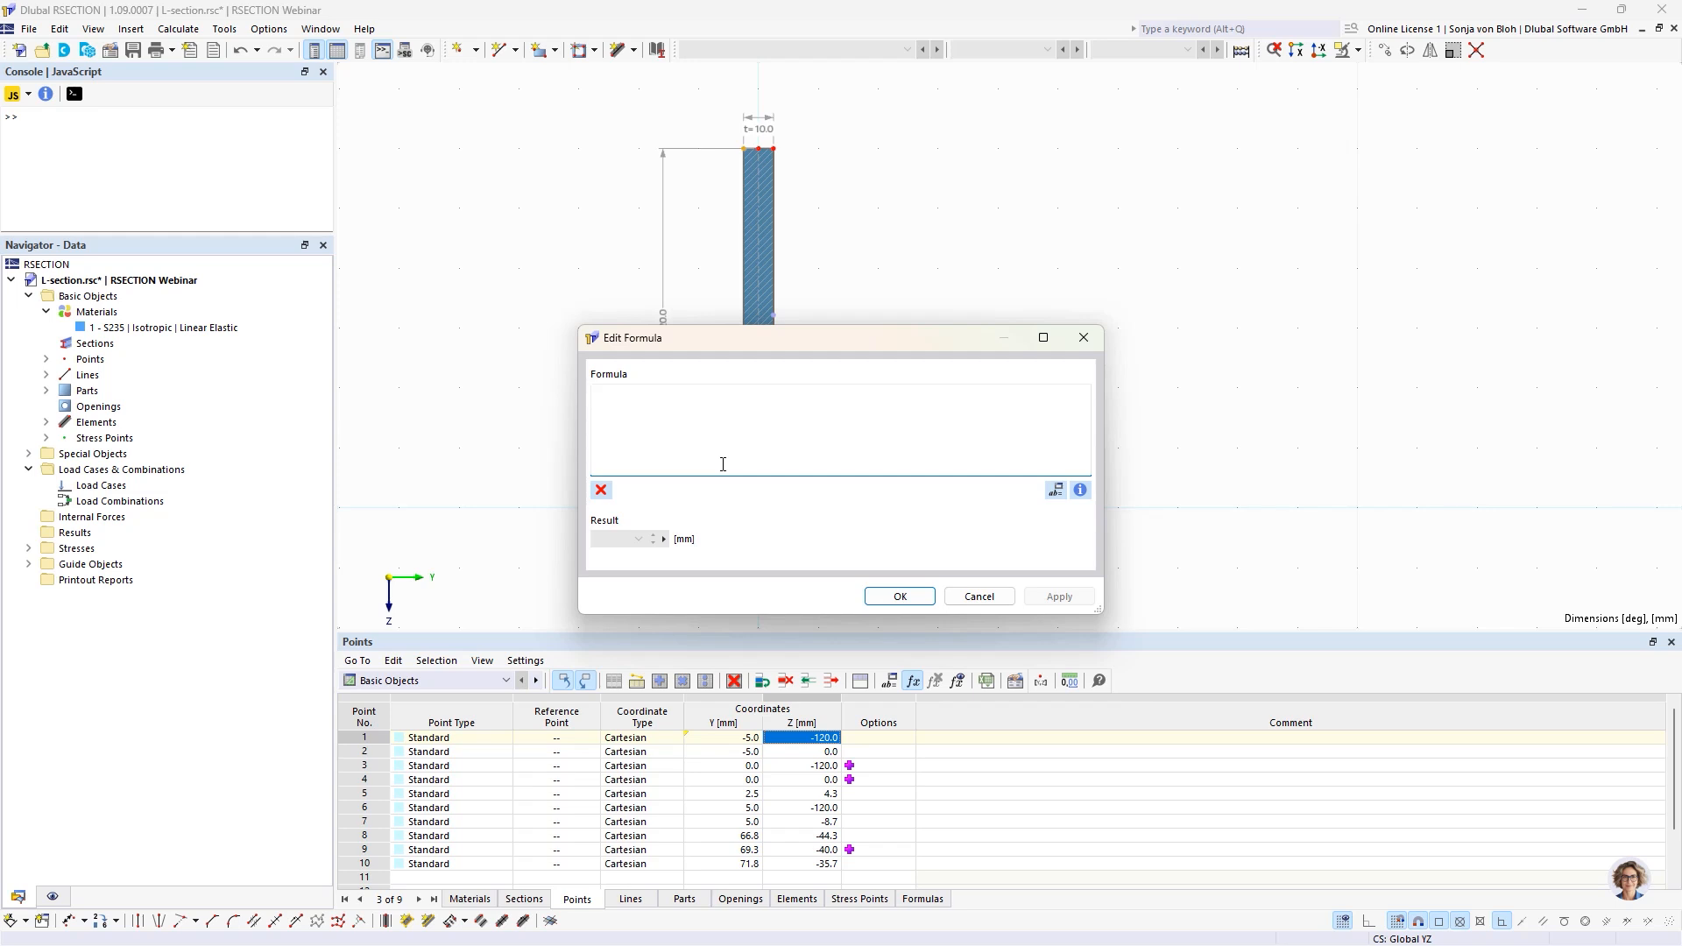
pyautogui.write('-h')
pyautogui.click(902, 601)
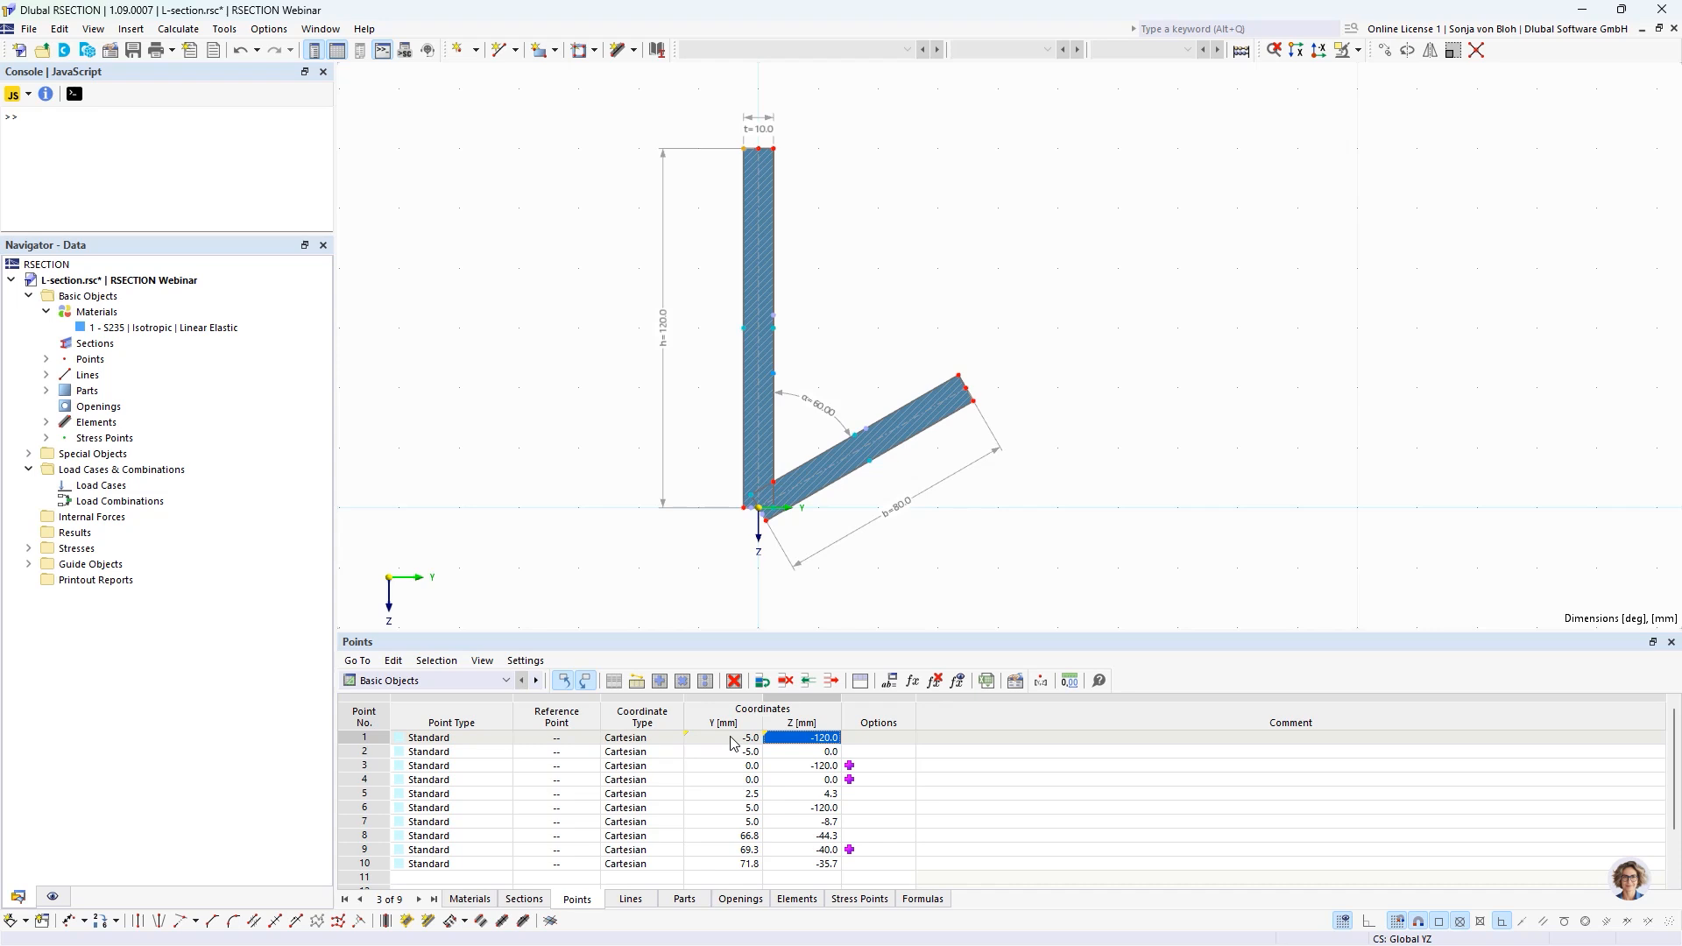
# Review the formula behind point 1's Z coordinate, and temporarily show formulas instead of values in the points table.
pyautogui.moveTo(735, 744)
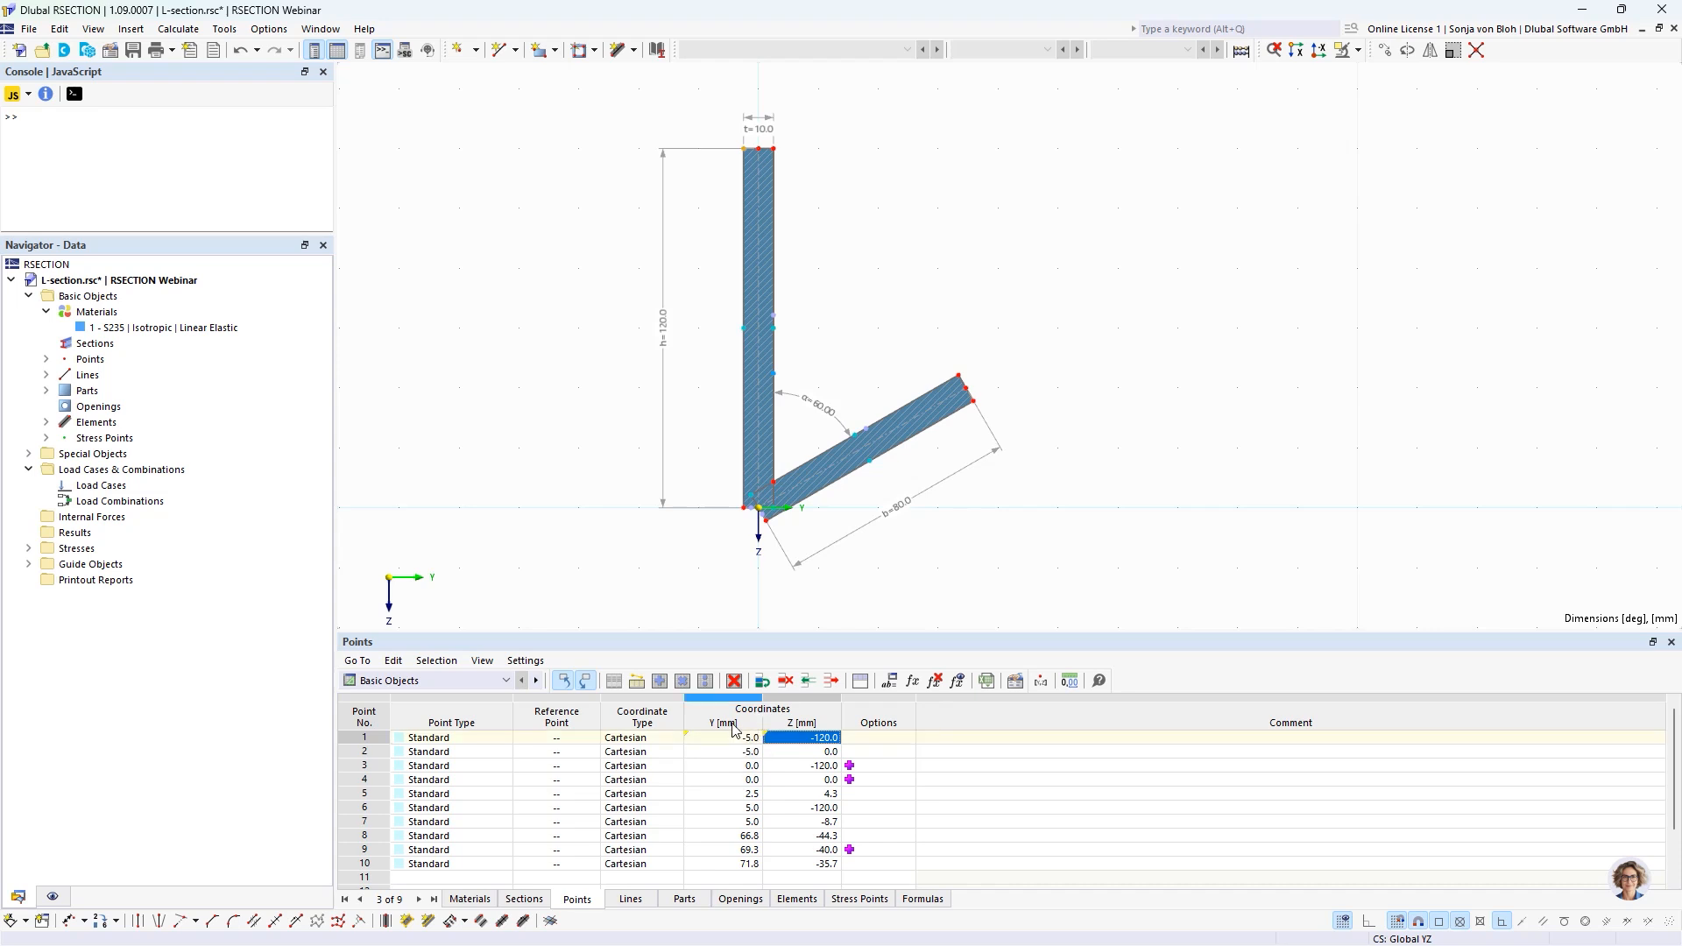
pyautogui.click(912, 681)
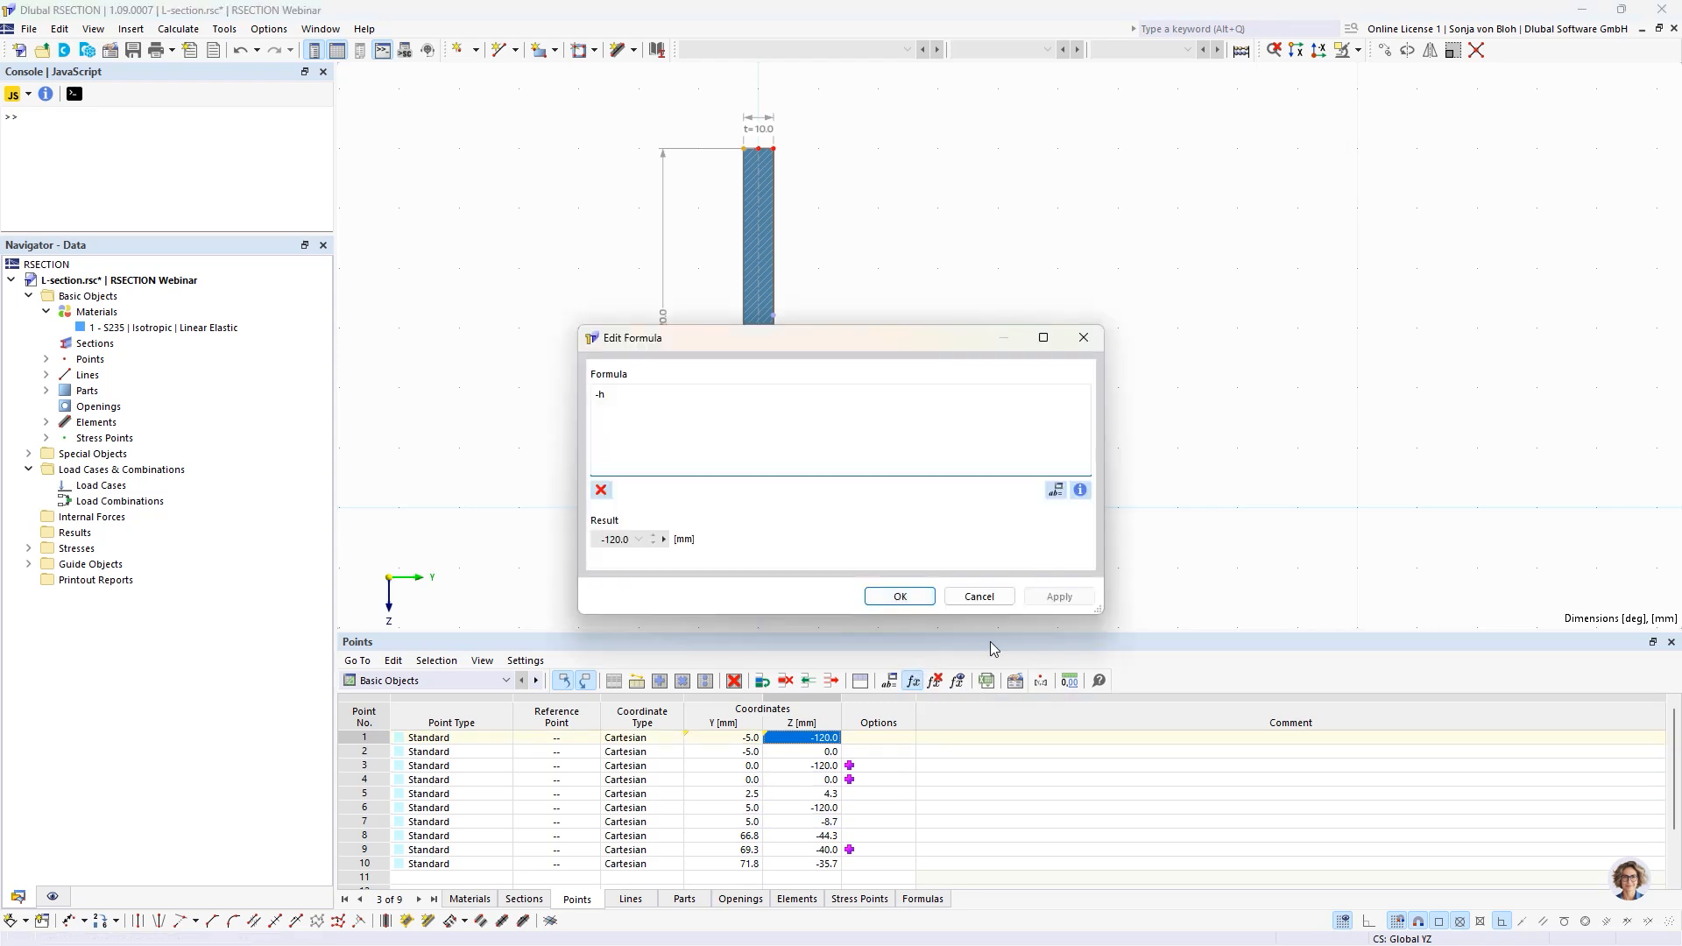
pyautogui.click(982, 596)
pyautogui.click(959, 683)
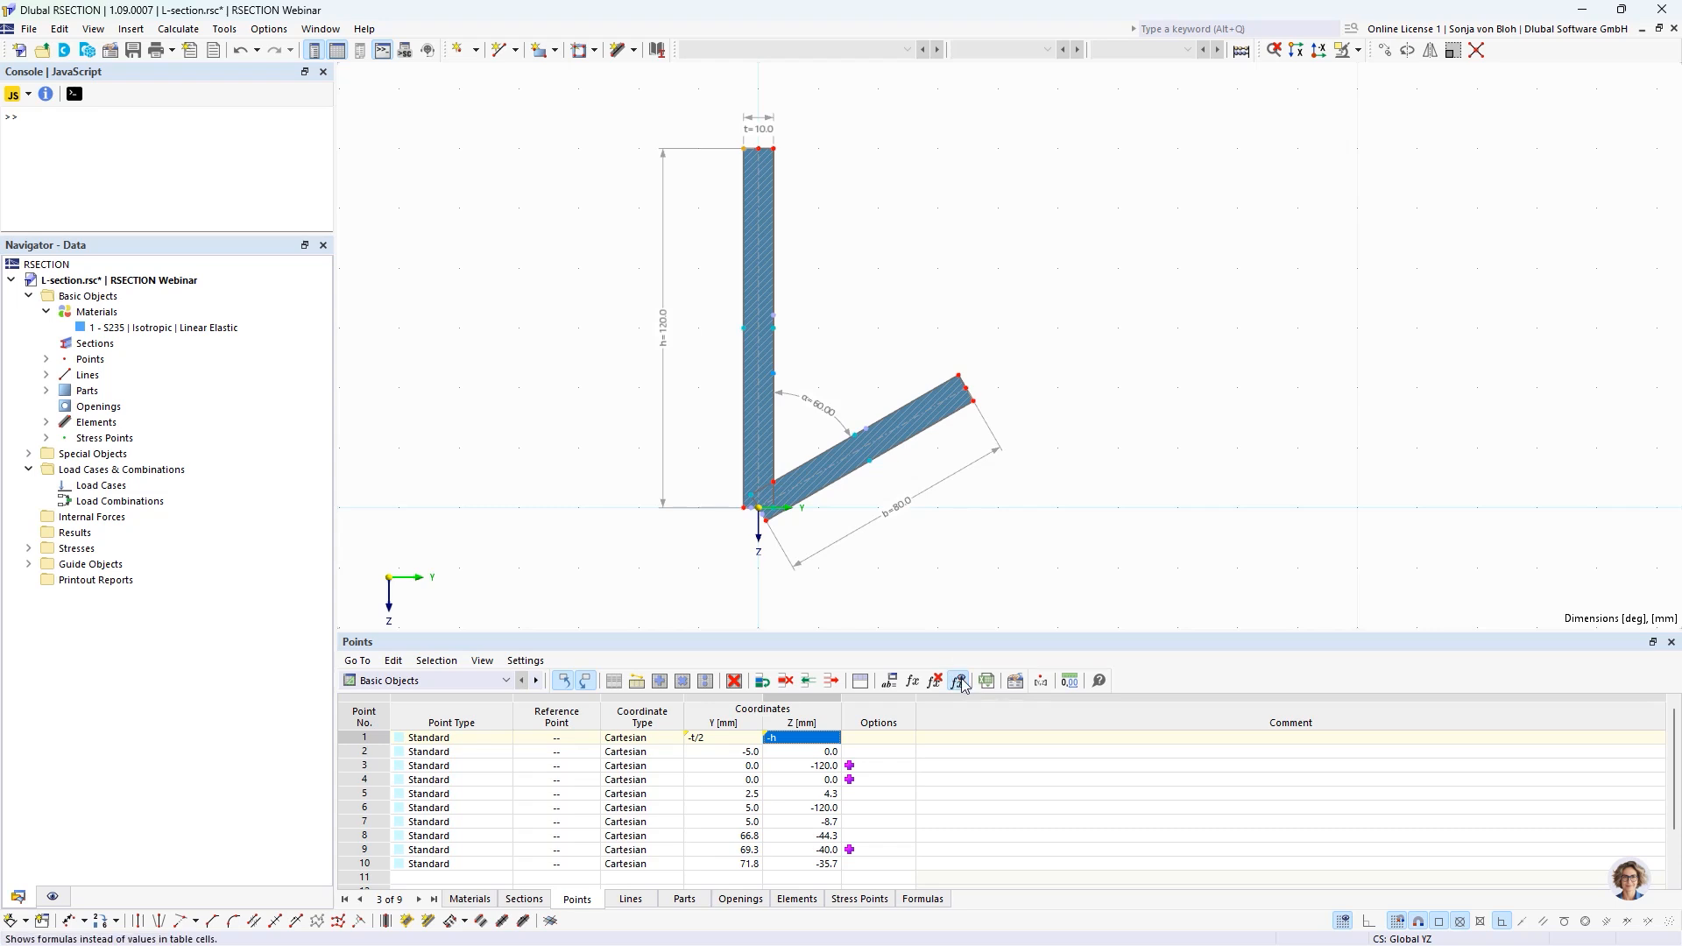
pyautogui.click(961, 685)
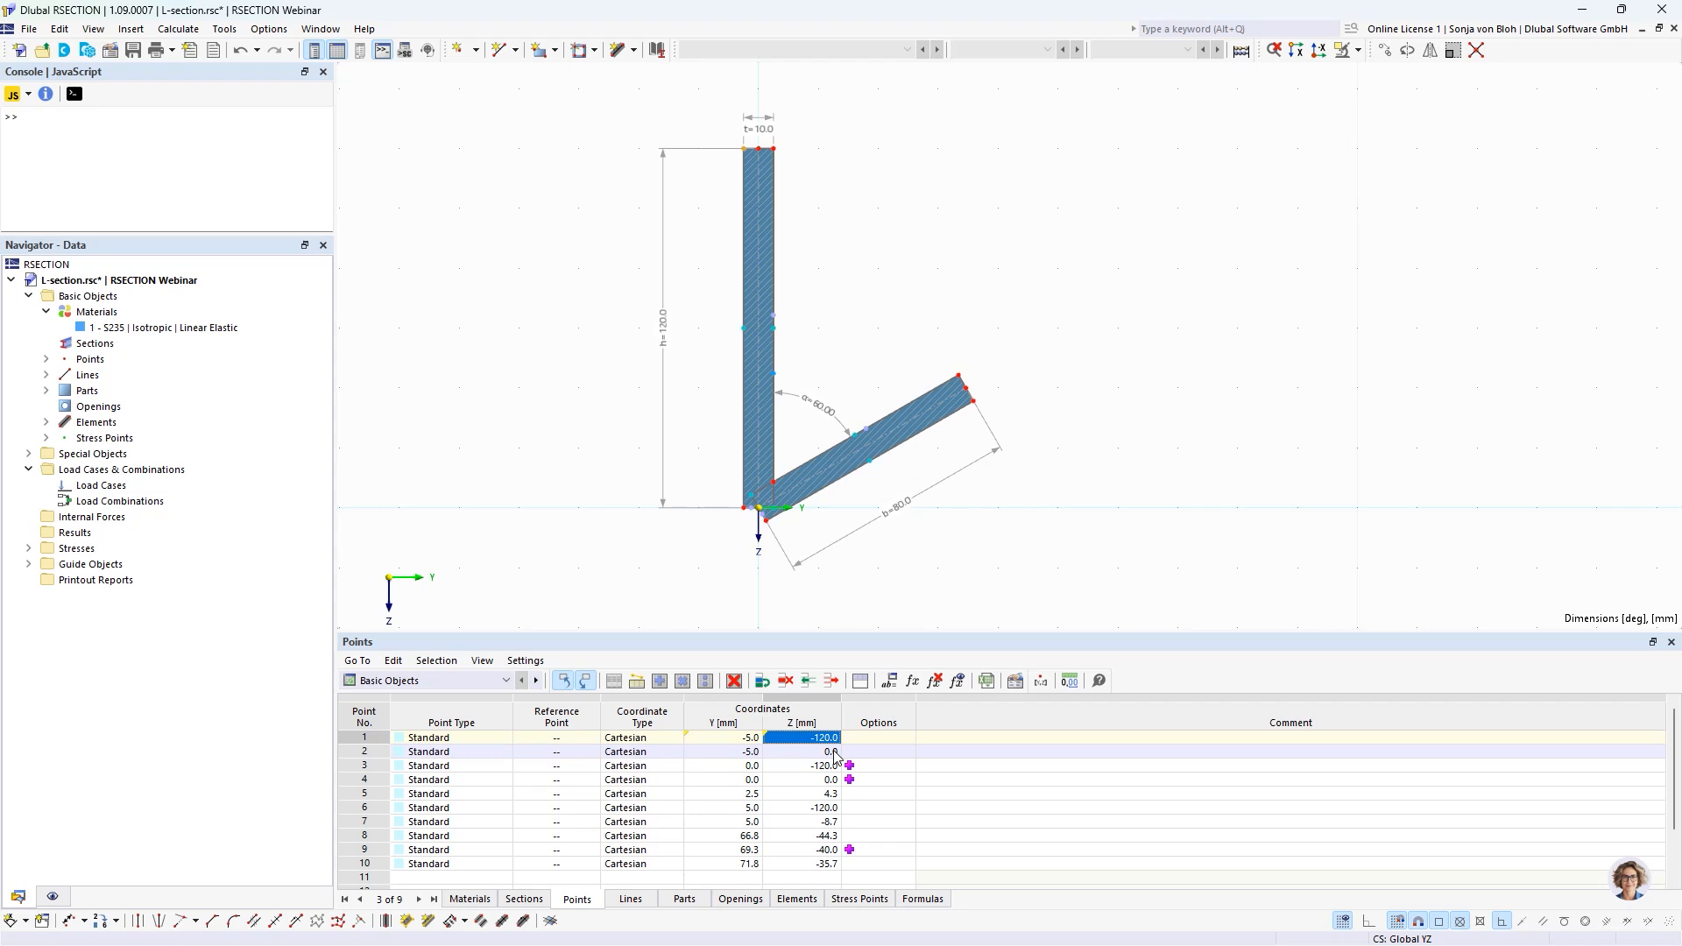
# Define the Y coordinate of point 2 with the formula =-t/2.
pyautogui.doubleClick(710, 755)
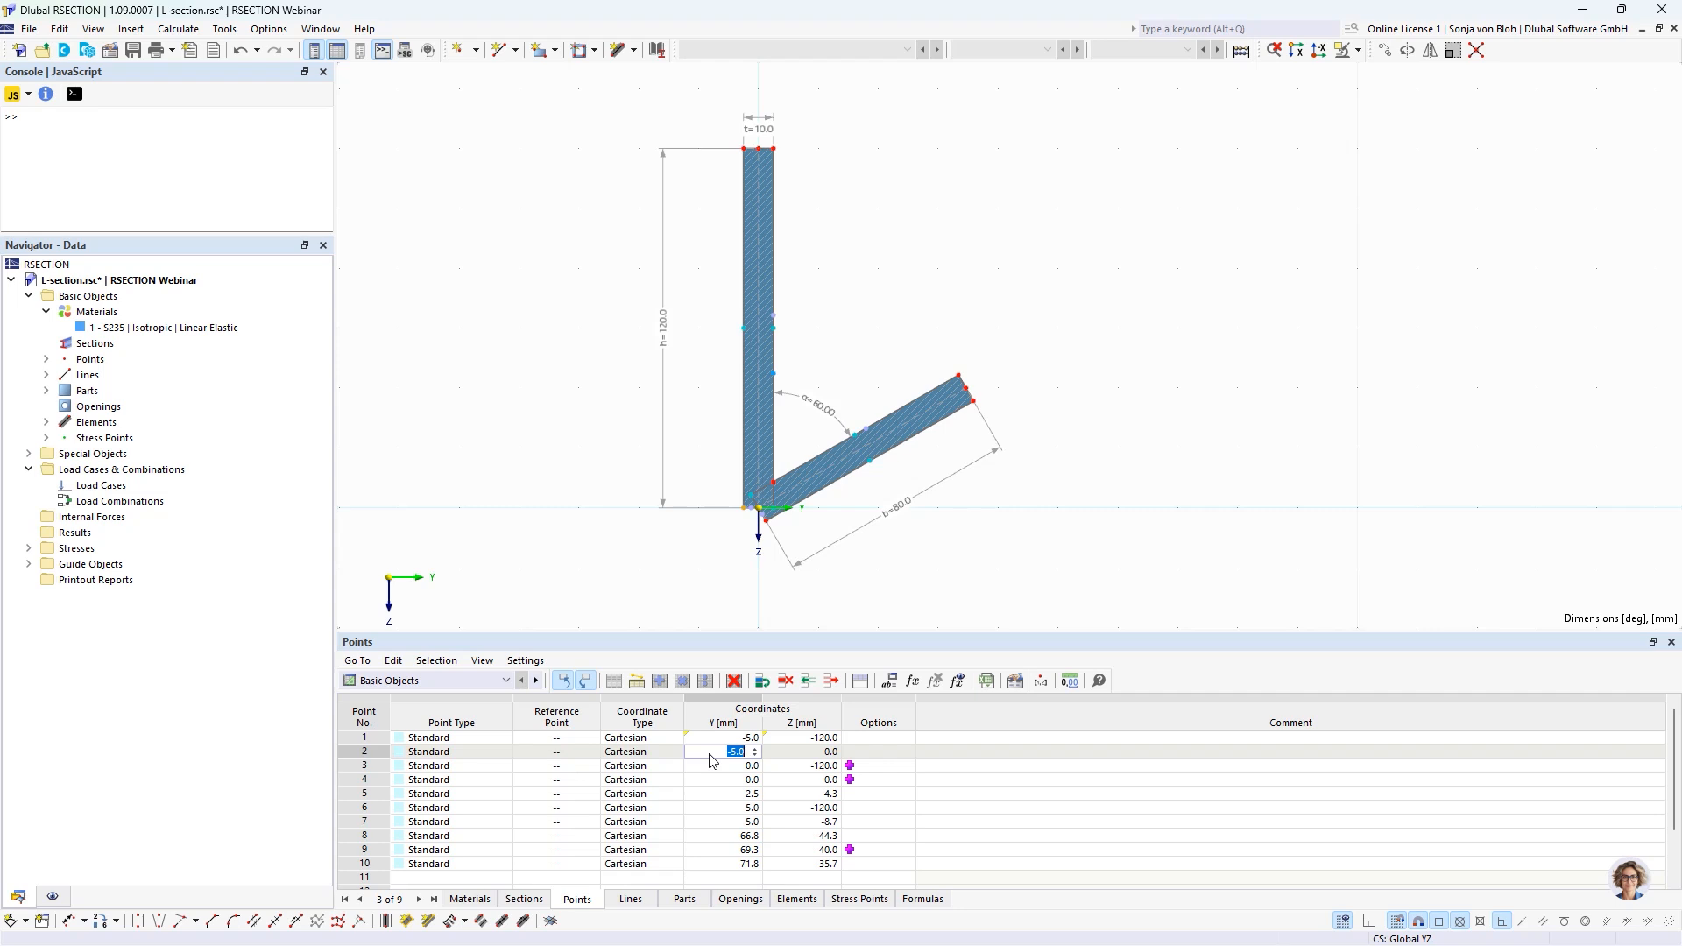
pyautogui.write('=')
pyautogui.write('-t/2')
pyautogui.click(813, 753)
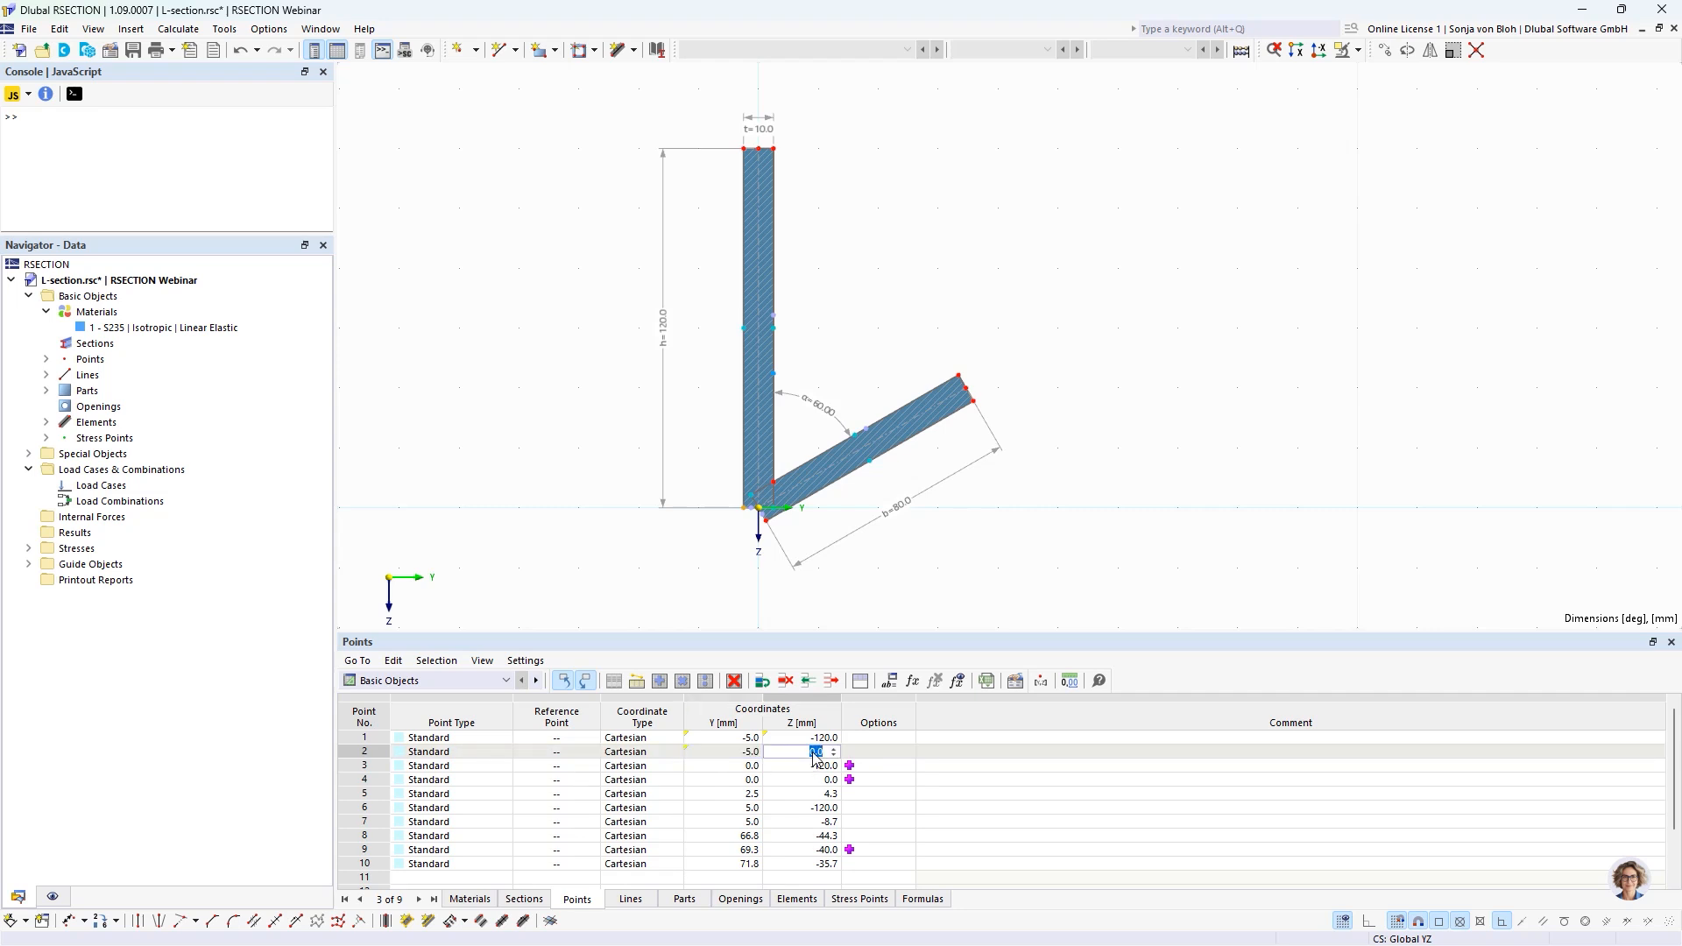
# Define the Z coordinate of point 3 with the formula =-h.
pyautogui.click(717, 767)
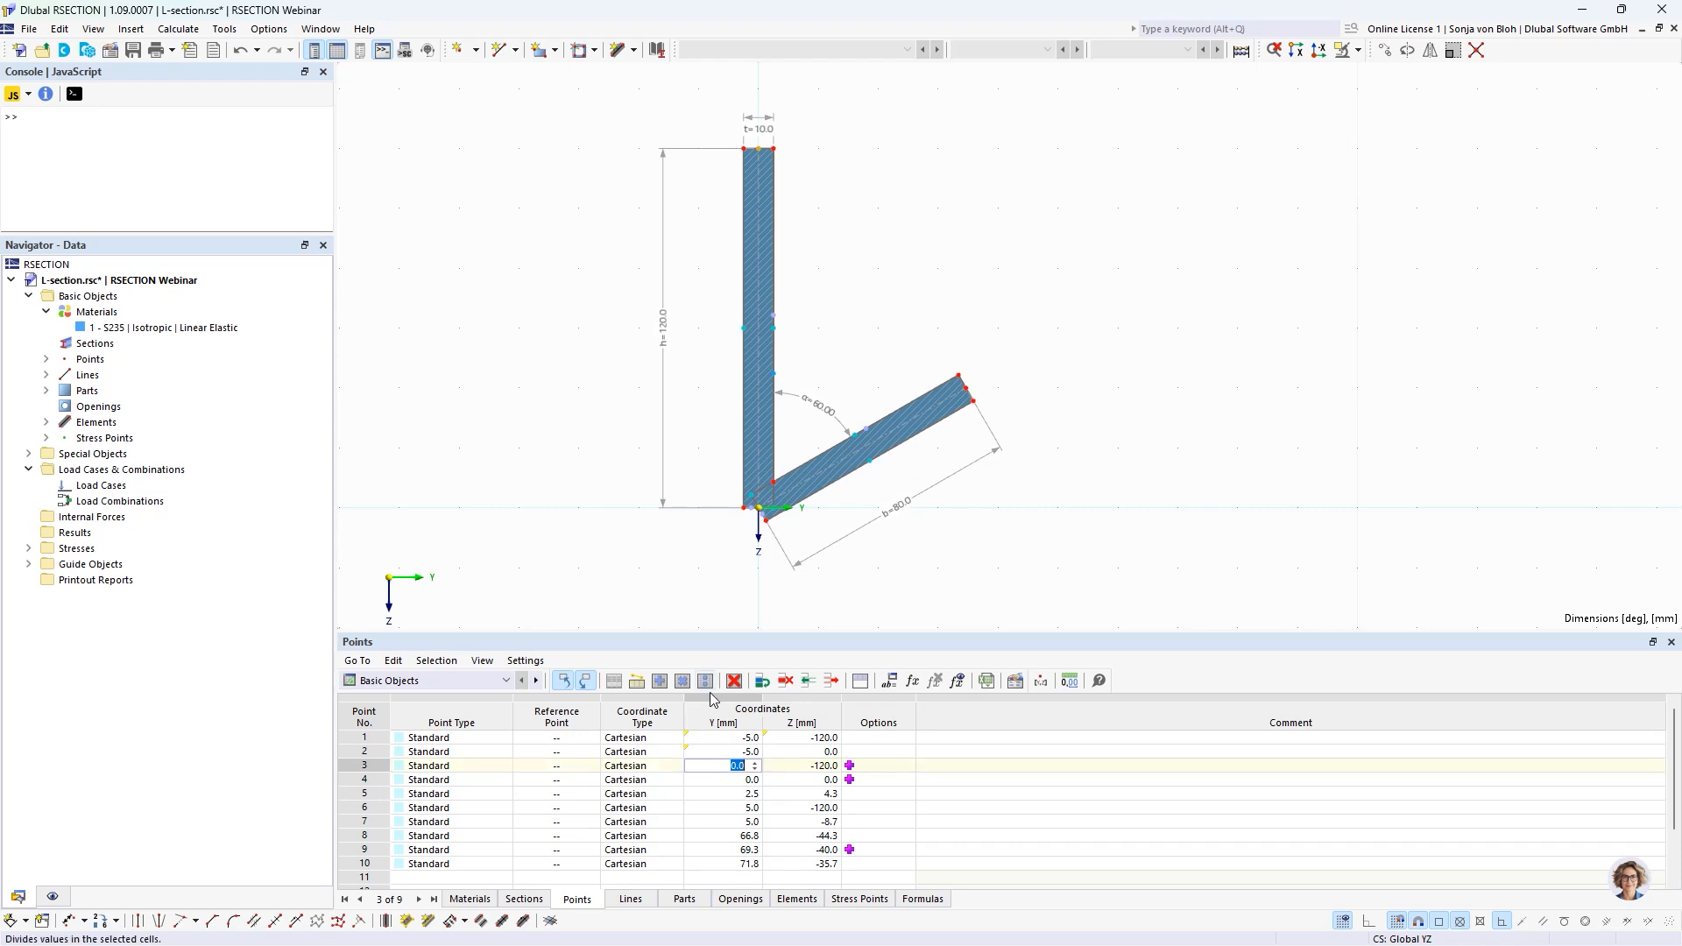
pyautogui.click(813, 768)
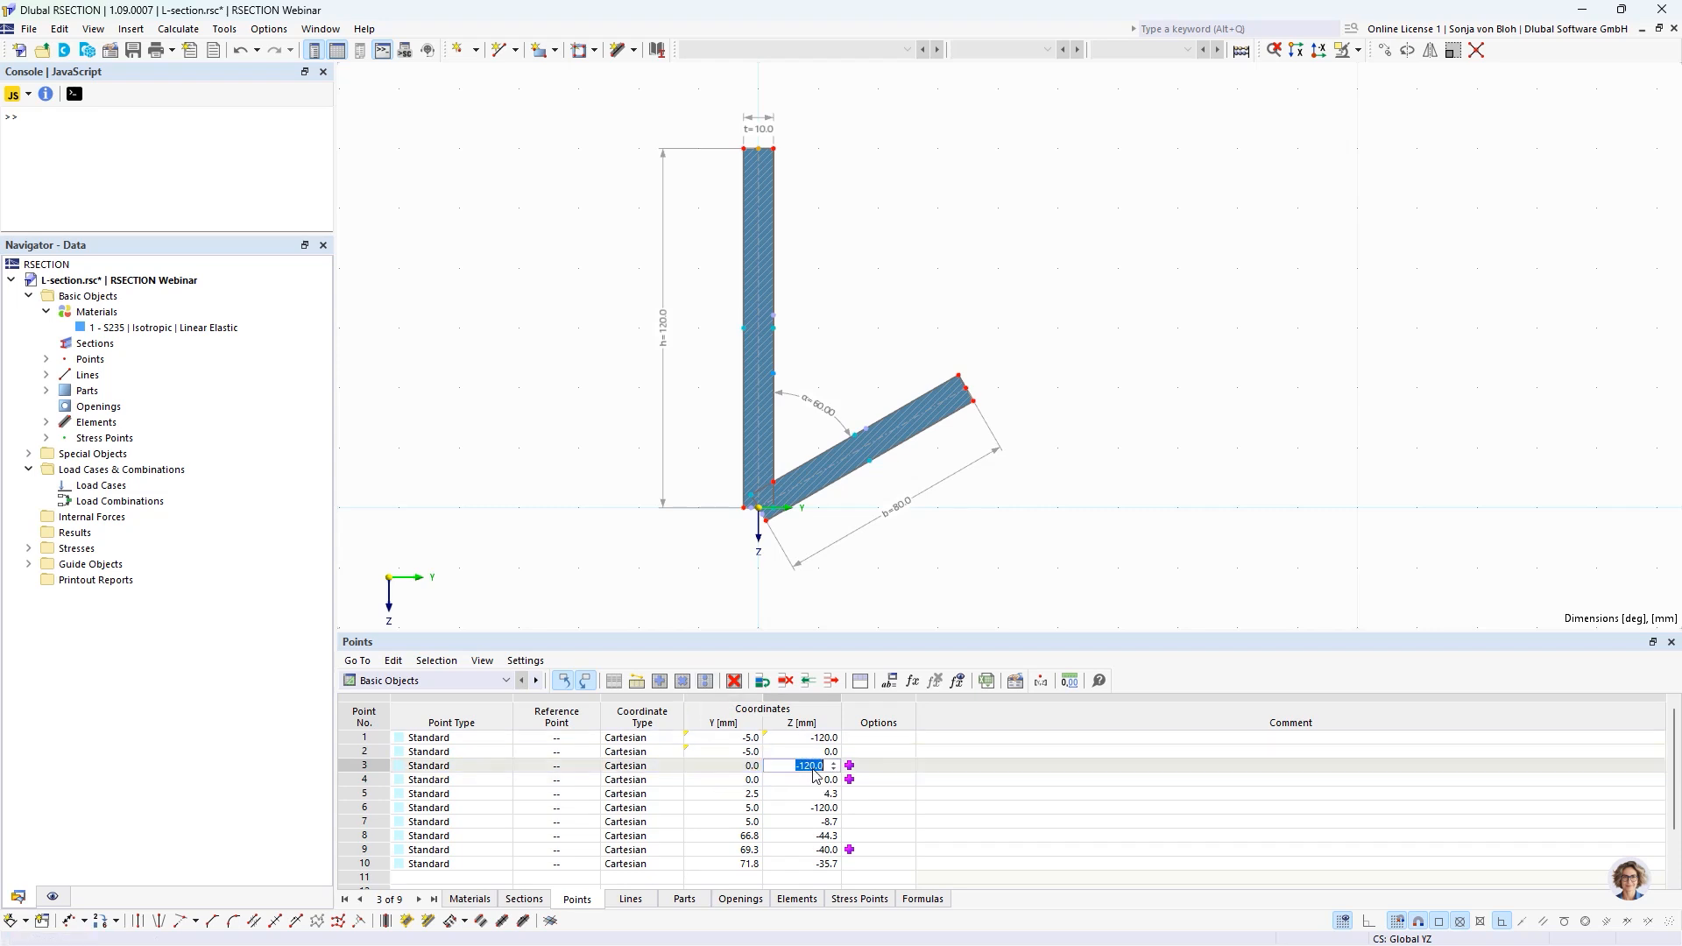
pyautogui.write('=-h')
pyautogui.click(717, 780)
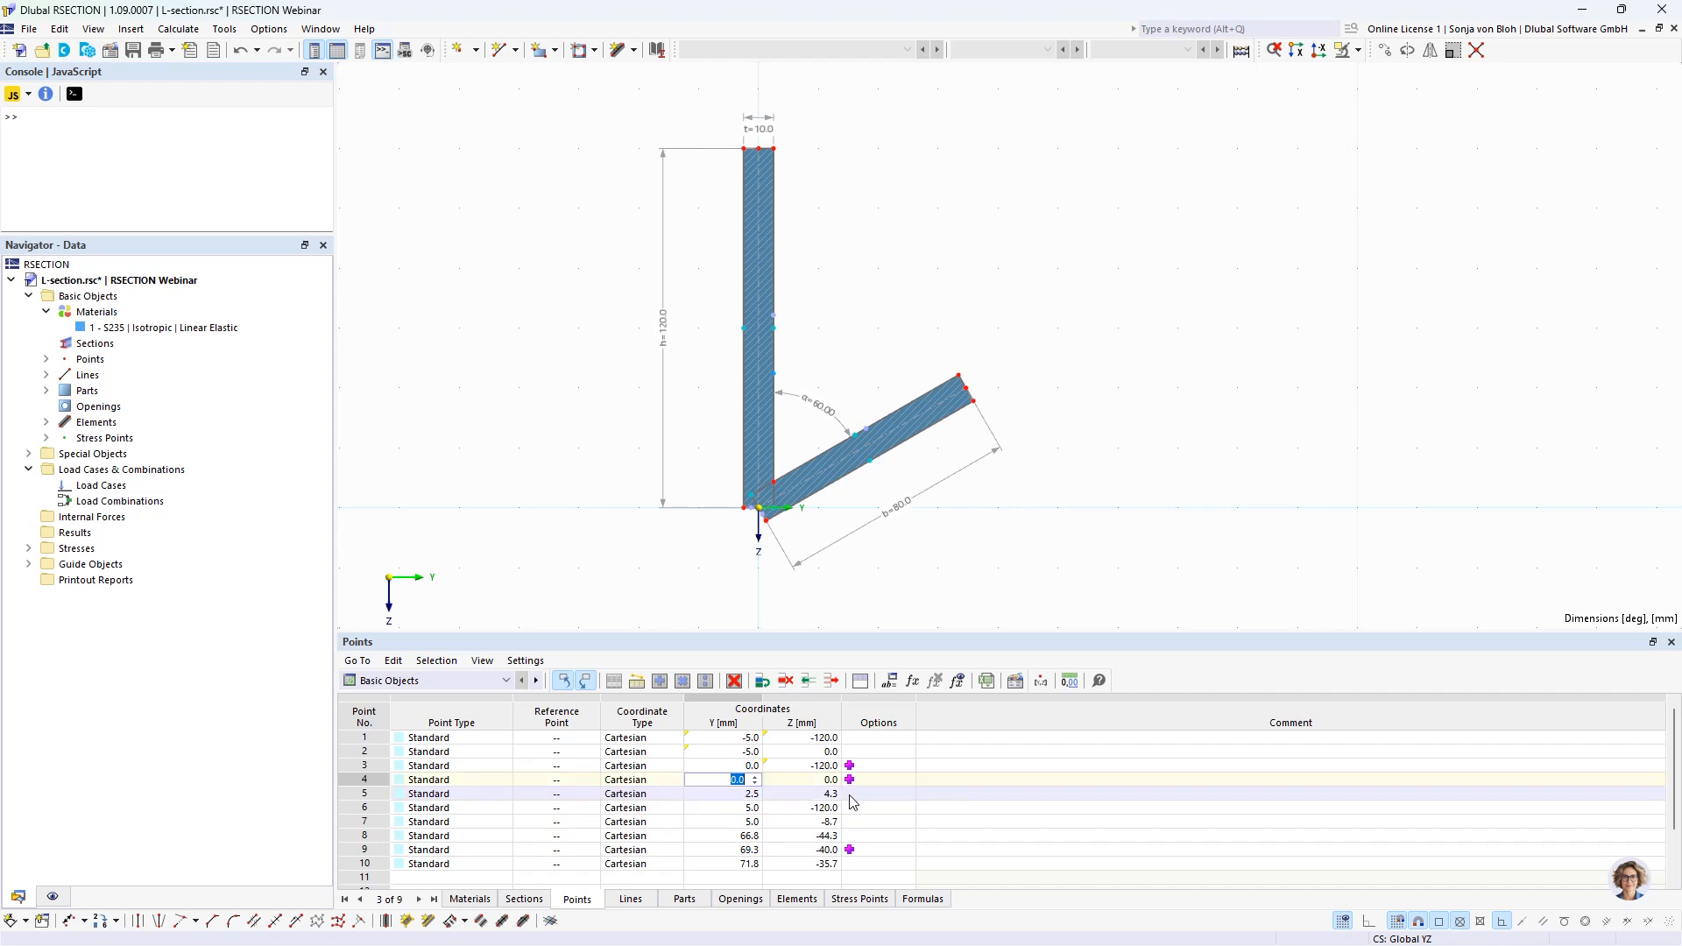
# Enter the formula t/2*sin(90-alpha) for the Y coordinate of point 5 in the formula editor.
pyautogui.click(719, 799)
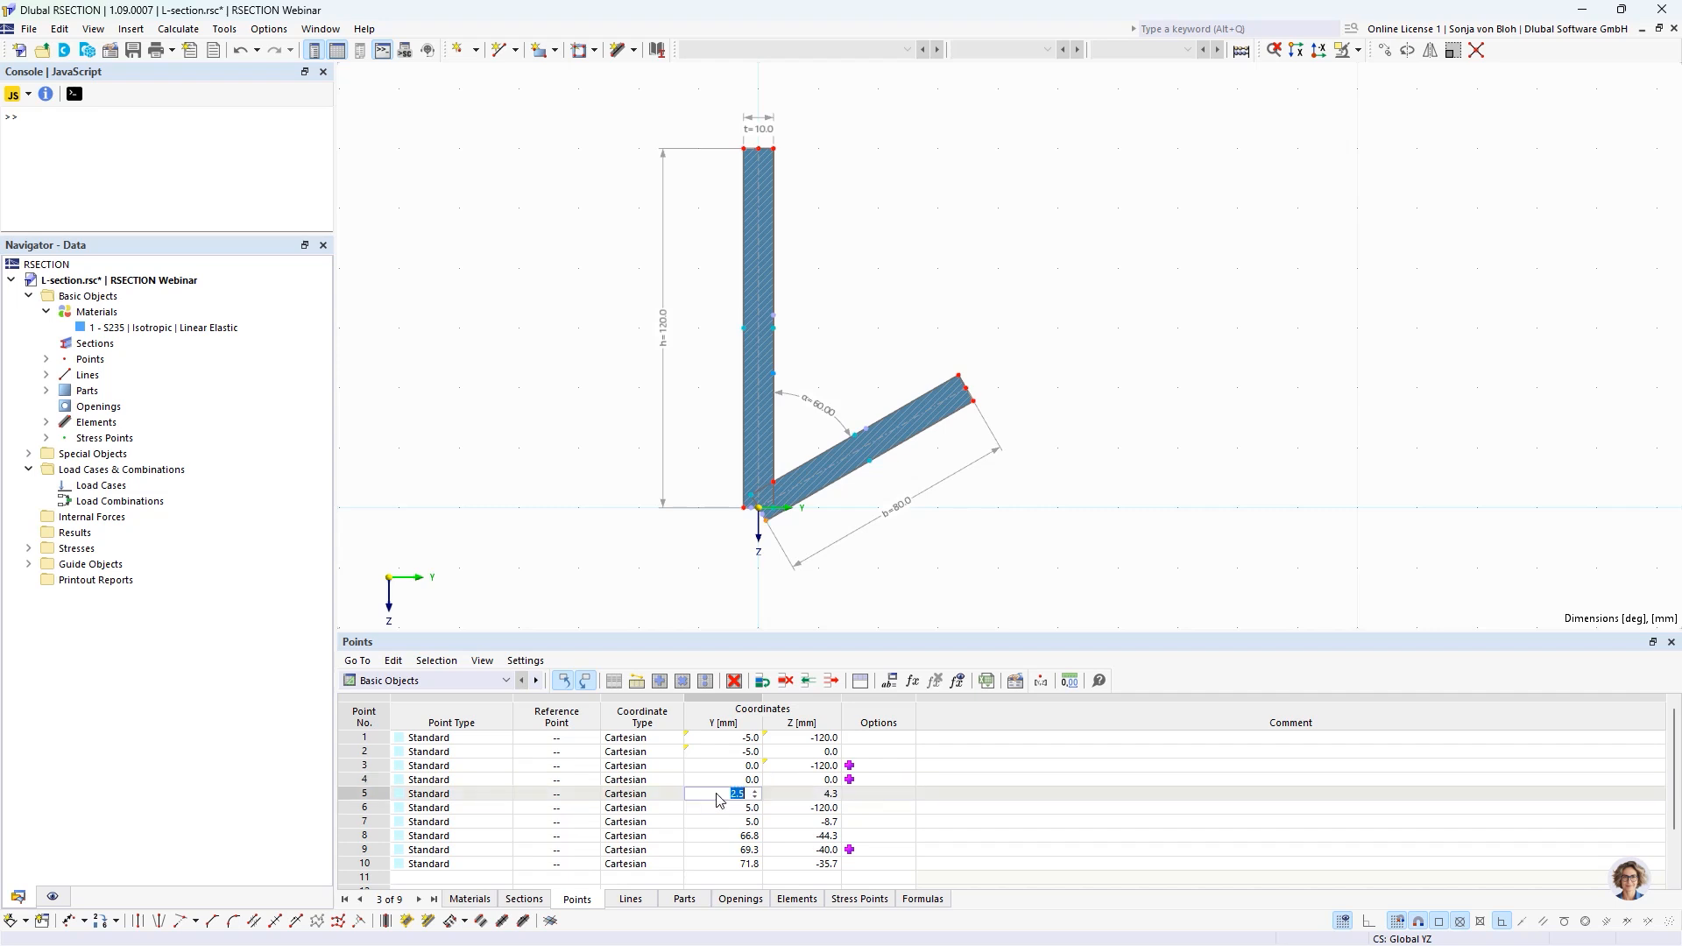
pyautogui.click(719, 798)
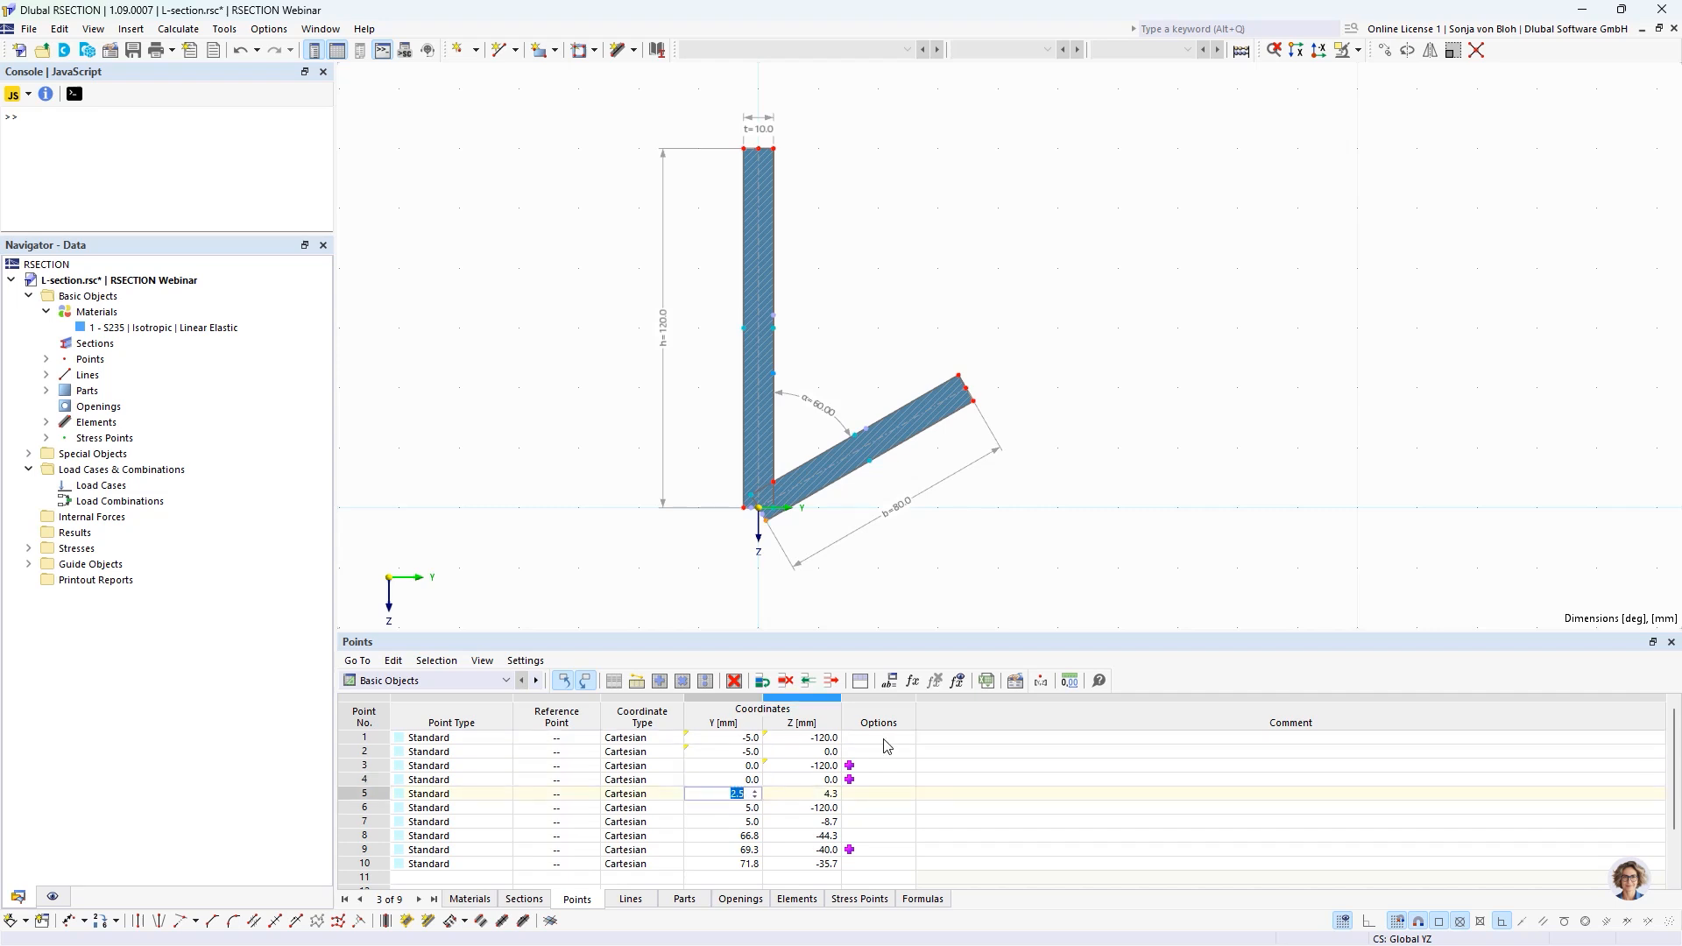
pyautogui.click(913, 683)
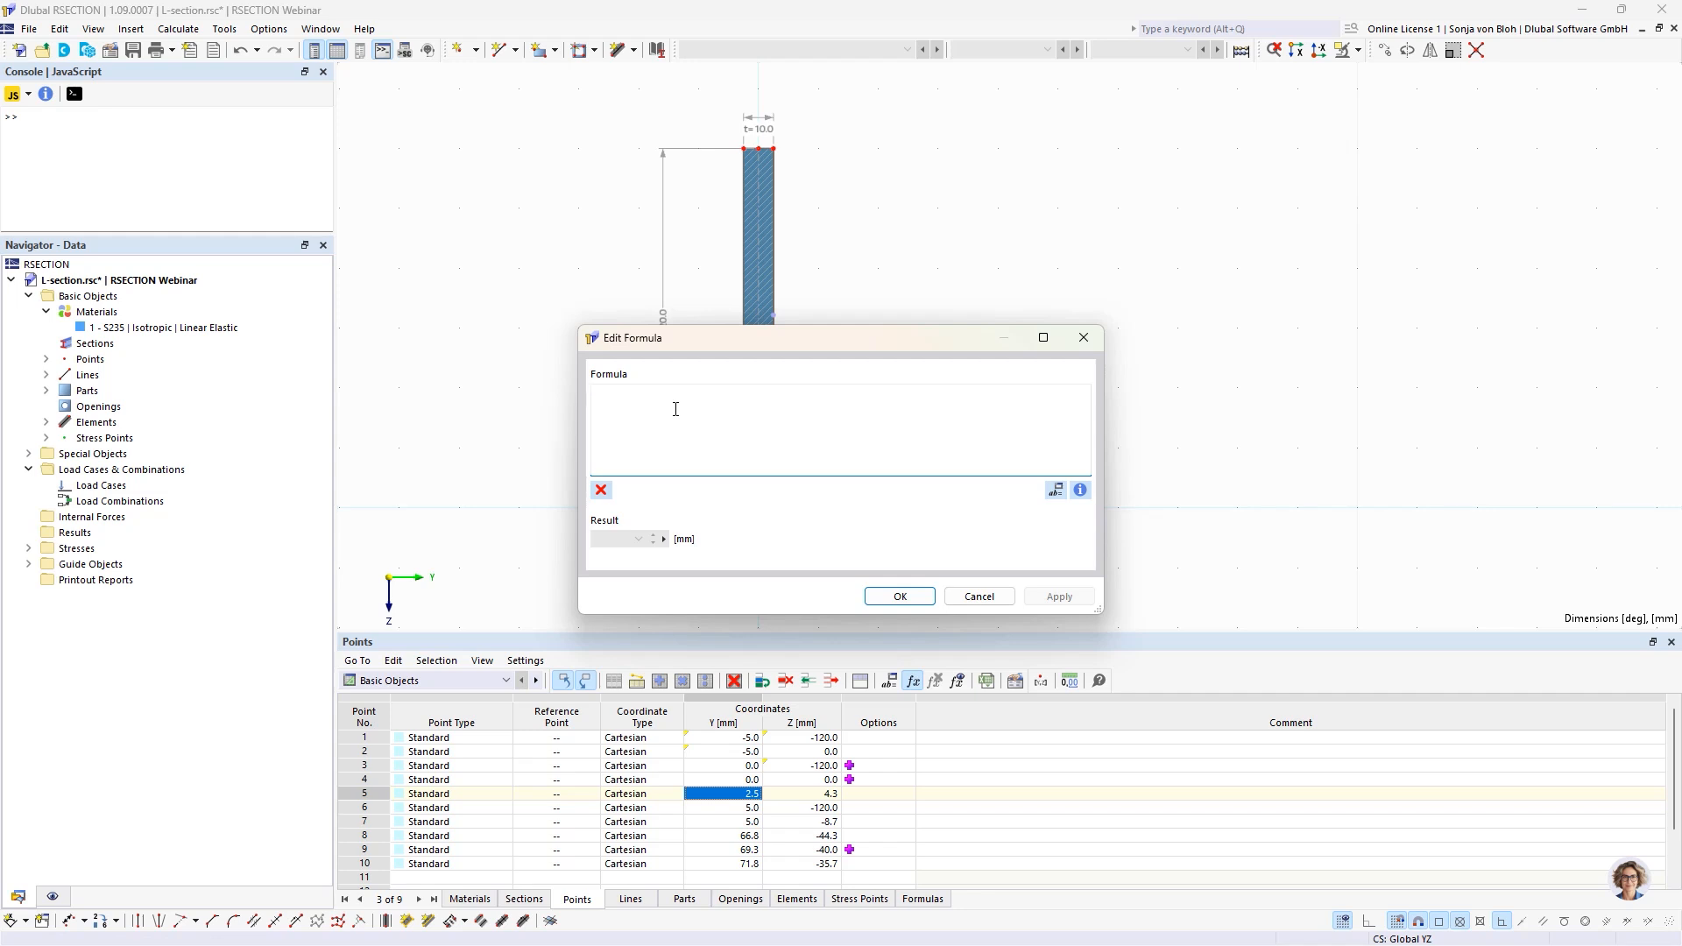
pyautogui.write('t')
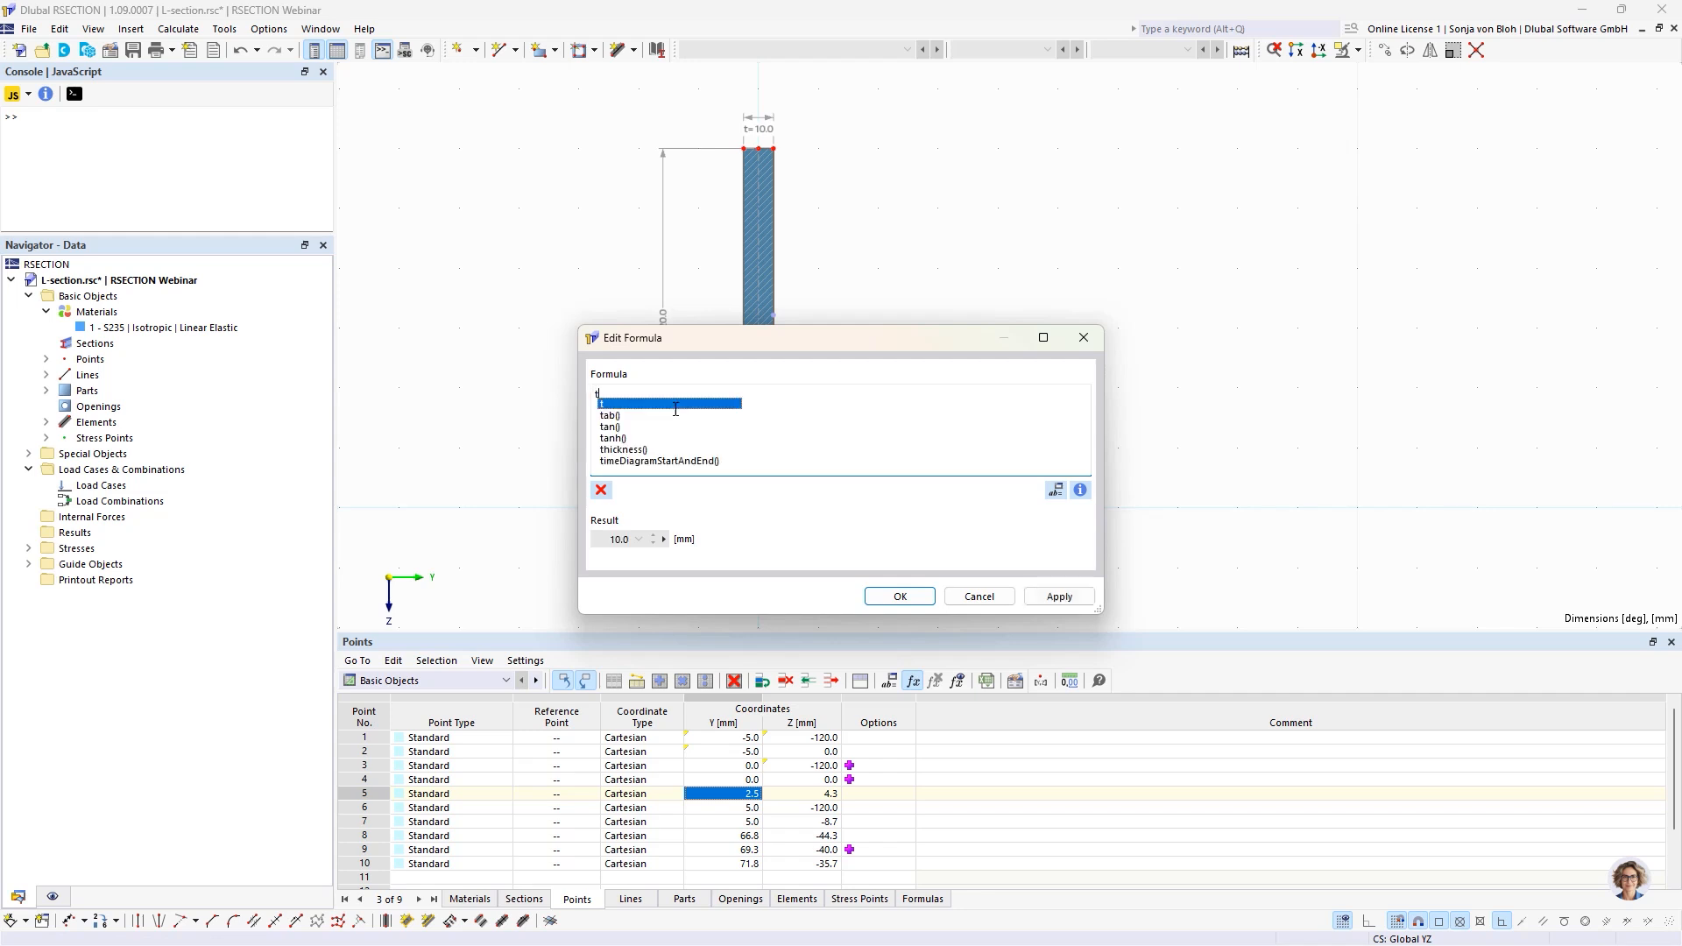
pyautogui.write('/2')
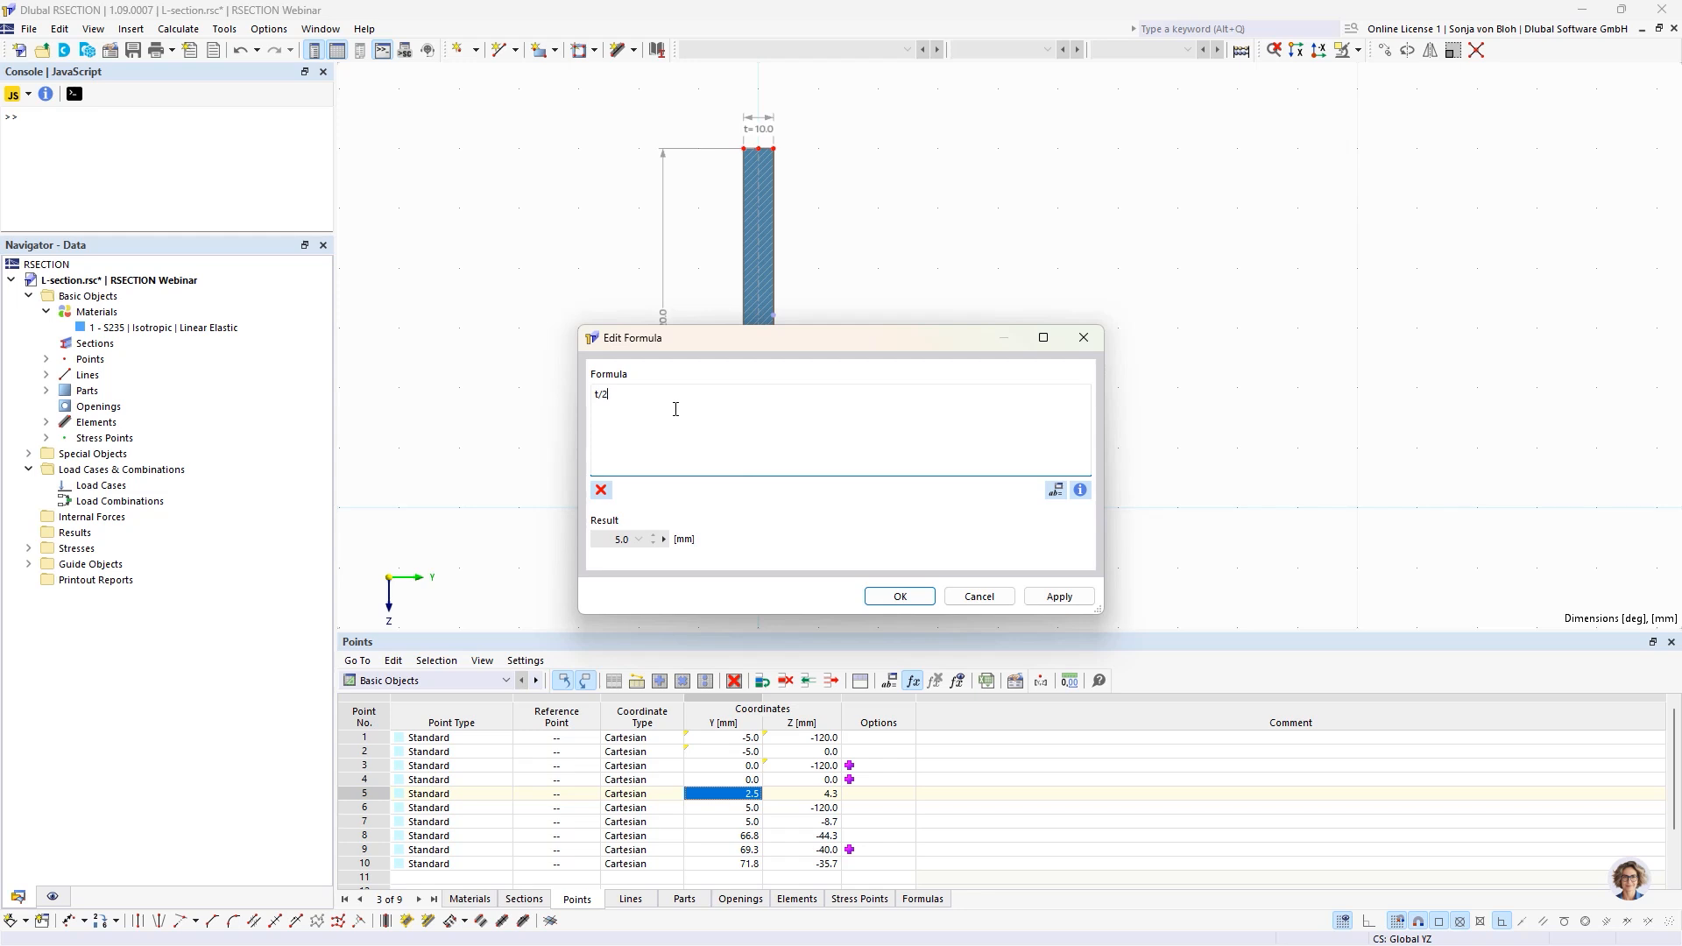
pyautogui.write('*s')
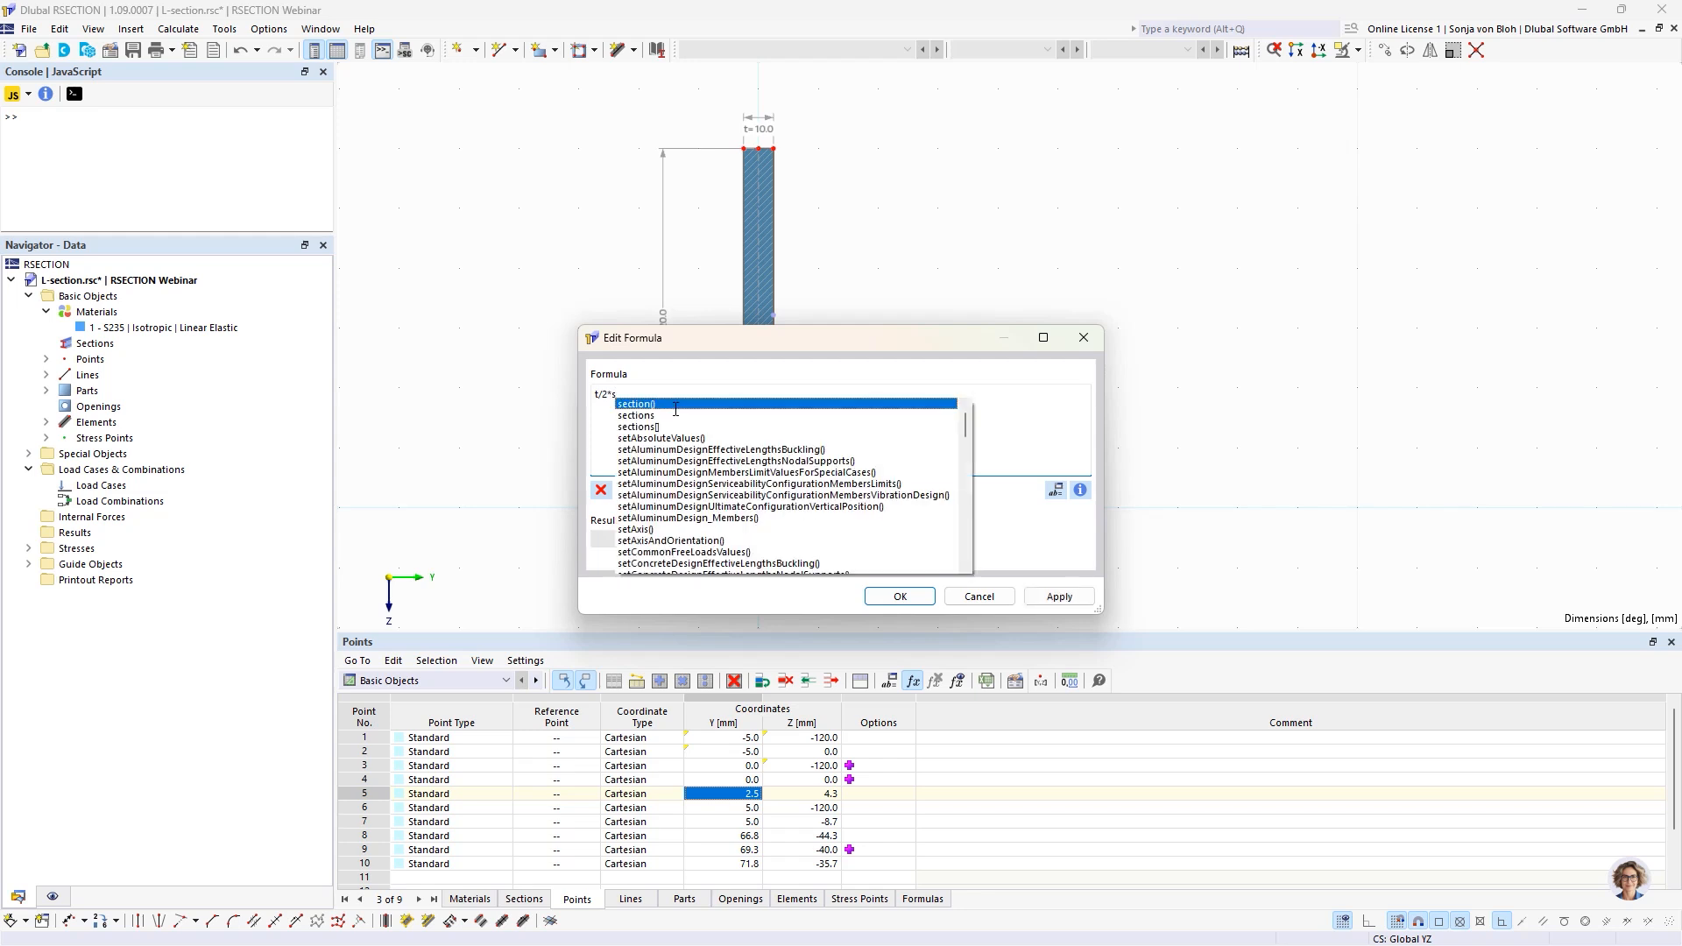
pyautogui.write('in')
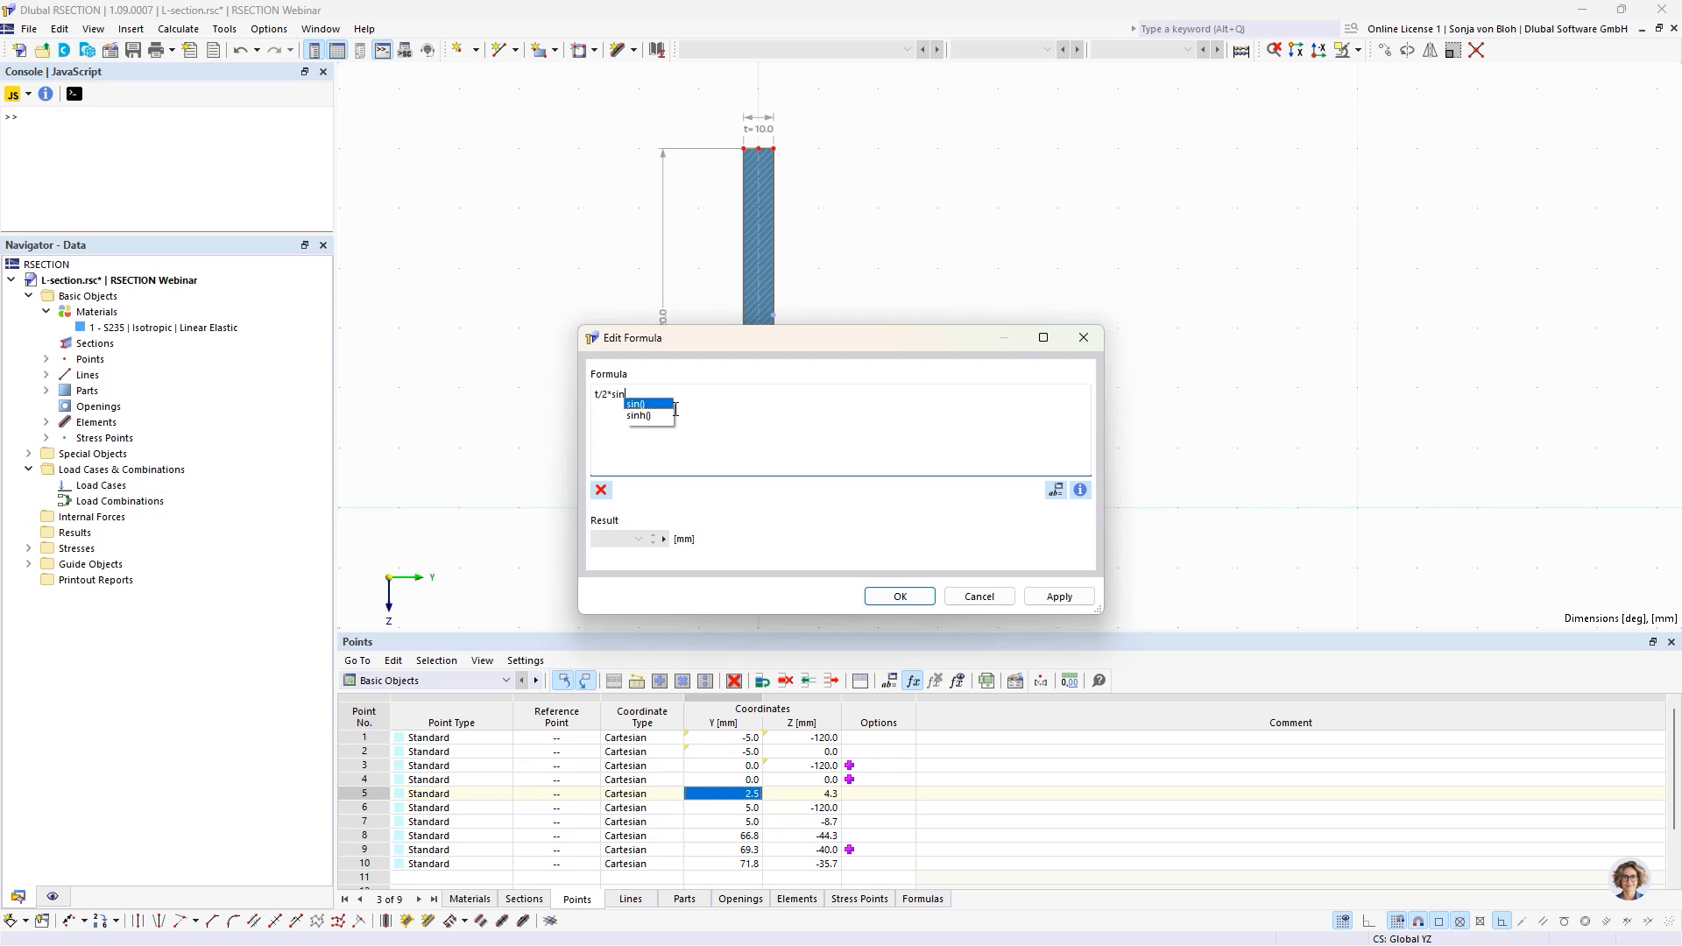
pyautogui.write('(90')
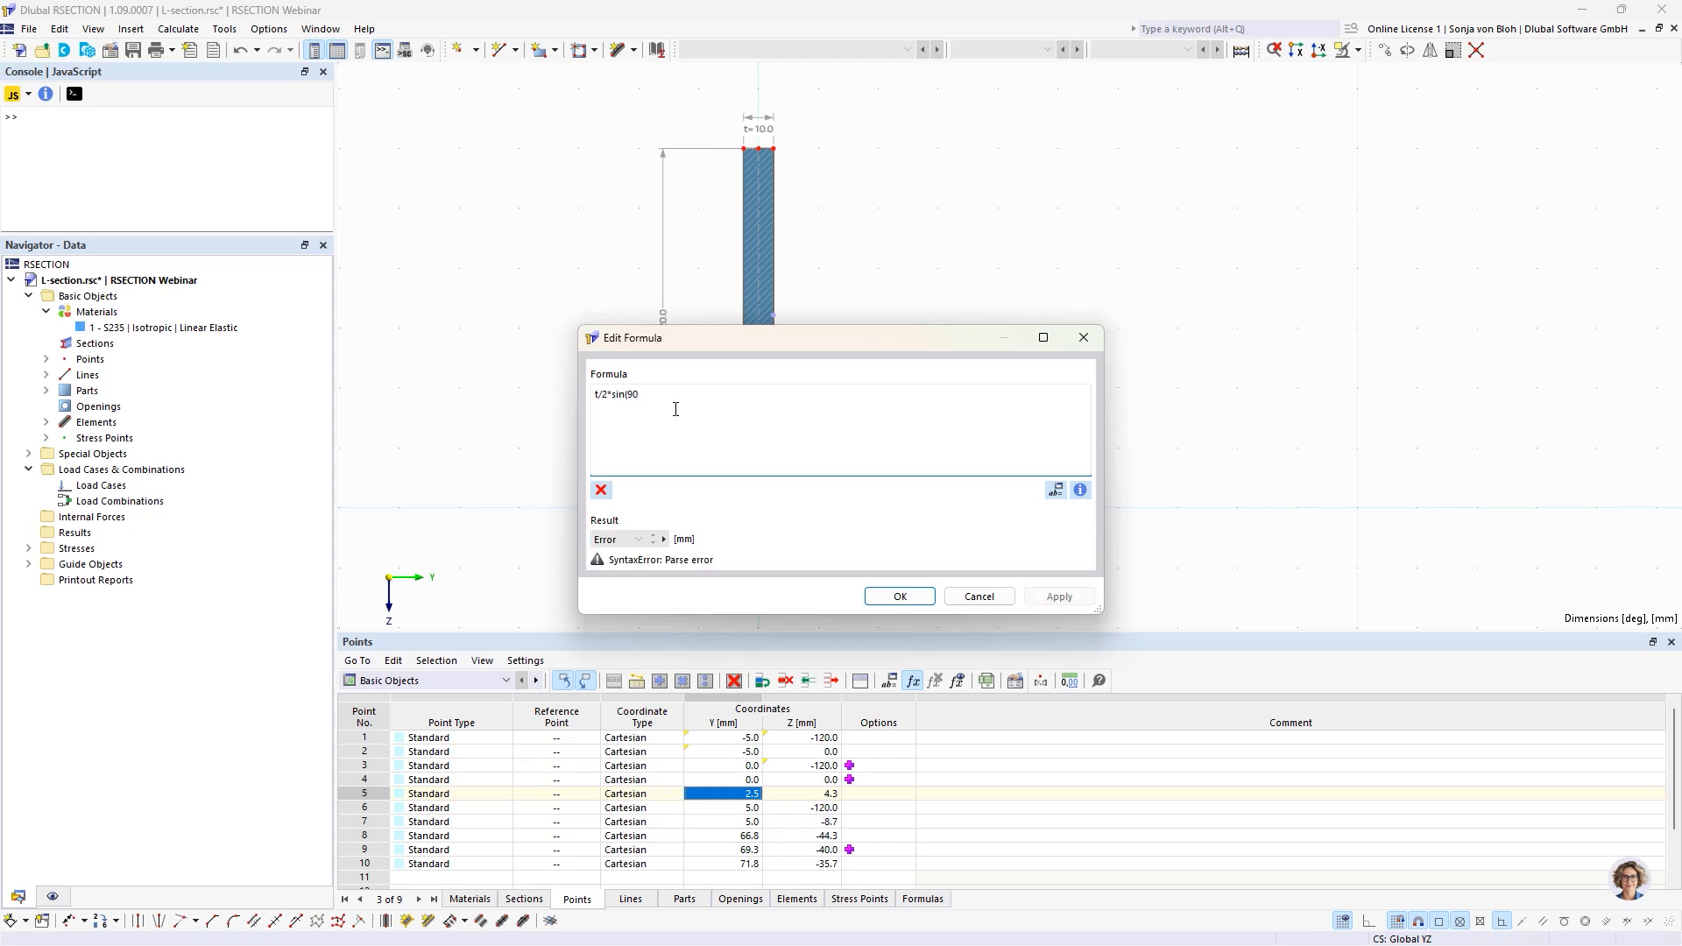
pyautogui.write('-alpha)')
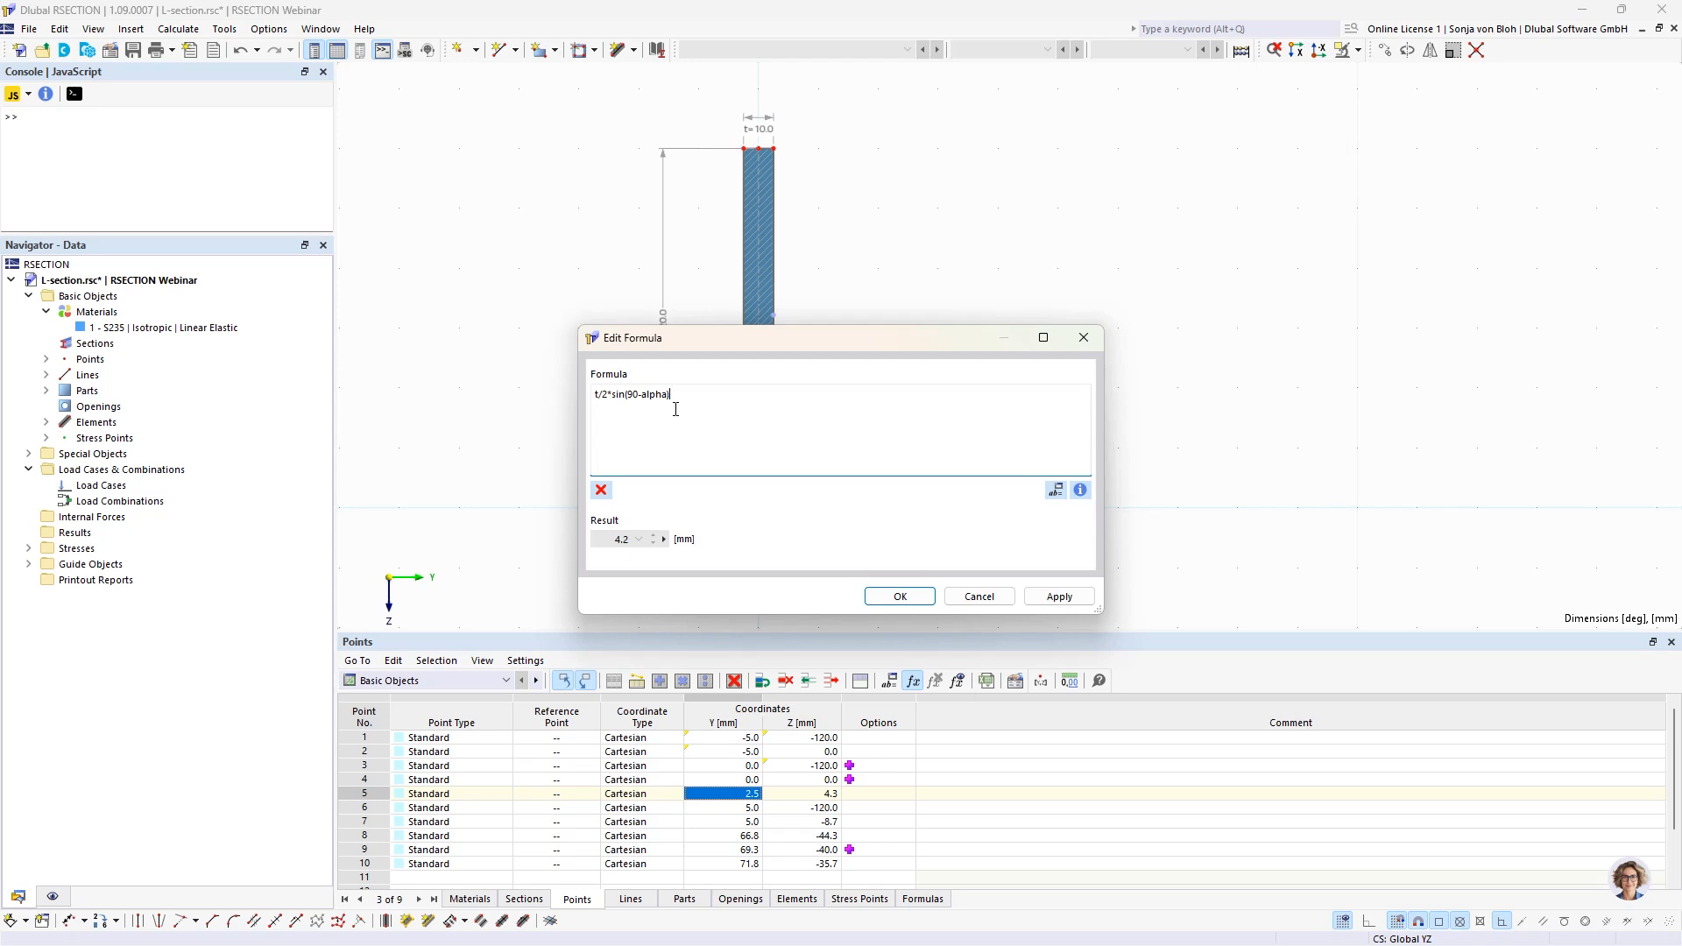
# Convert the 90 degrees to radians so point 5's Y formula reads t/2*sin(degrees2Radians(90)-alpha), and accept it.
pyautogui.doubleClick(631, 396)
pyautogui.click(631, 397)
pyautogui.write('degre')
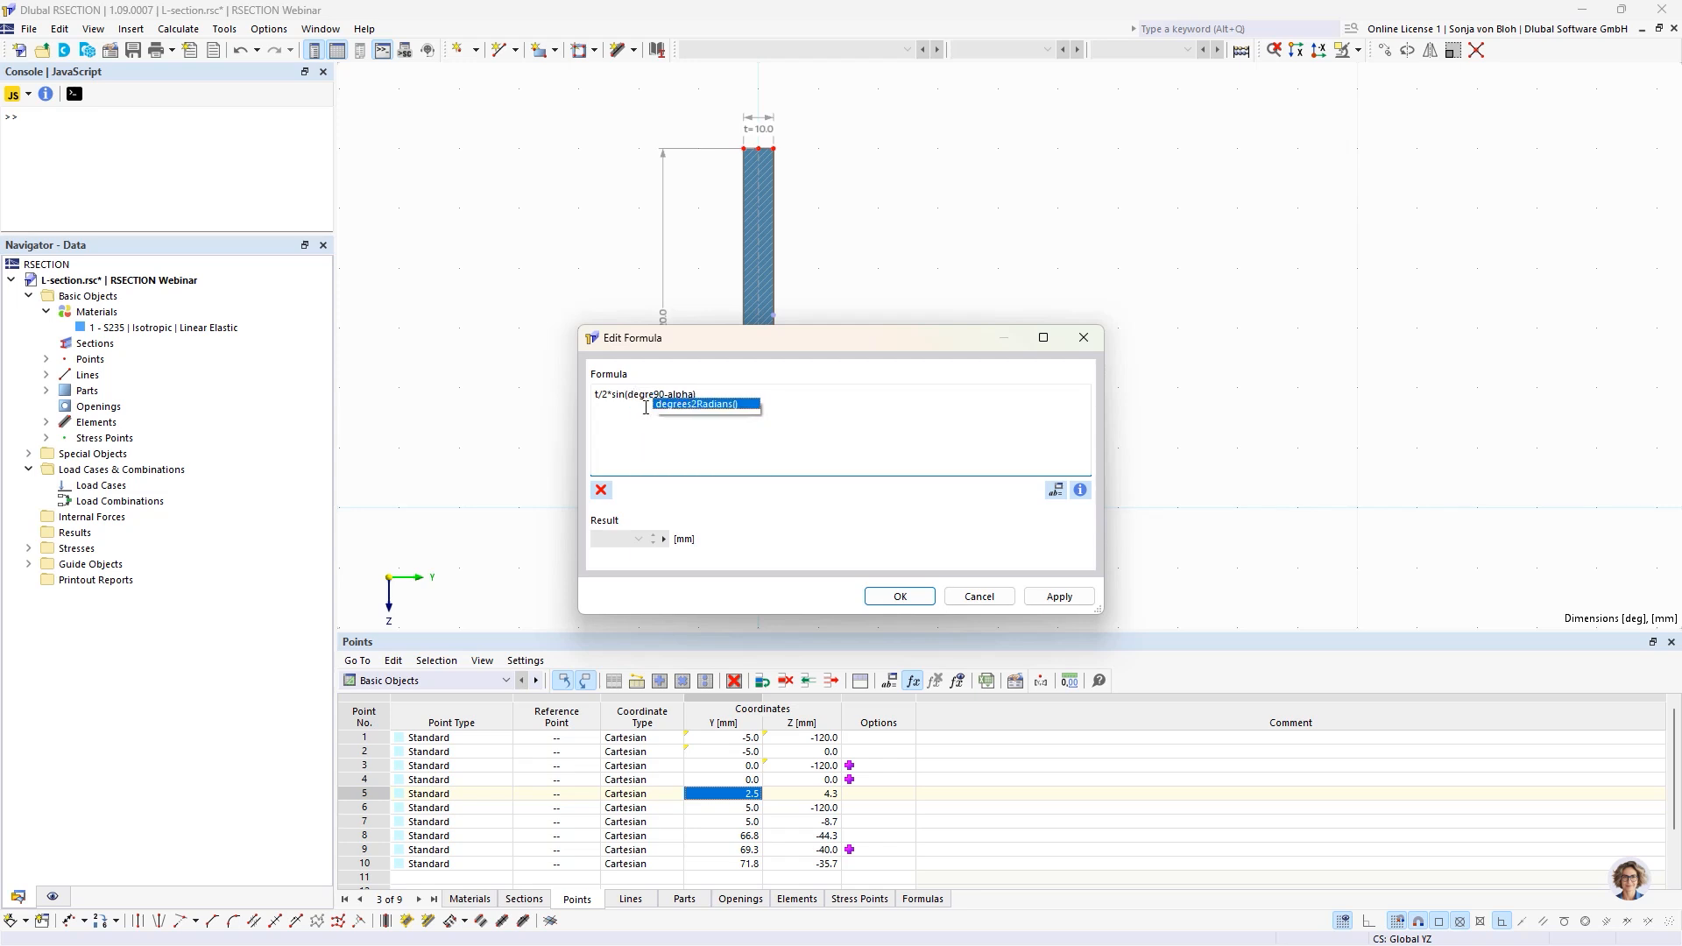
pyautogui.write('es')
pyautogui.write('2Radian')
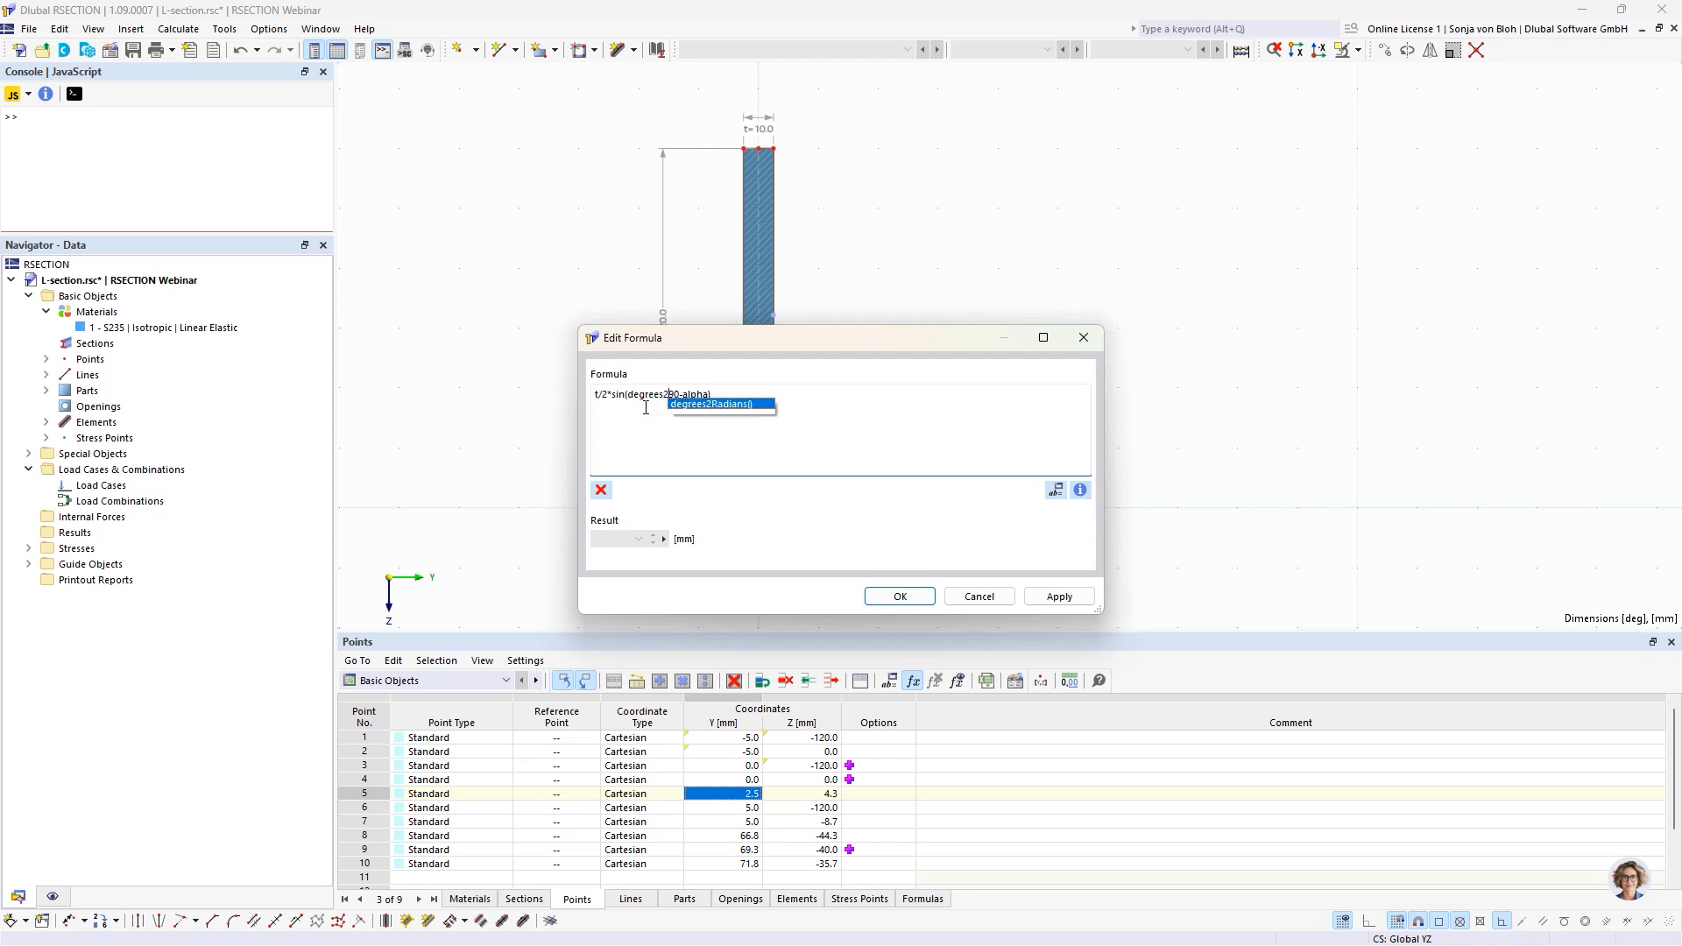
pyautogui.write('s')
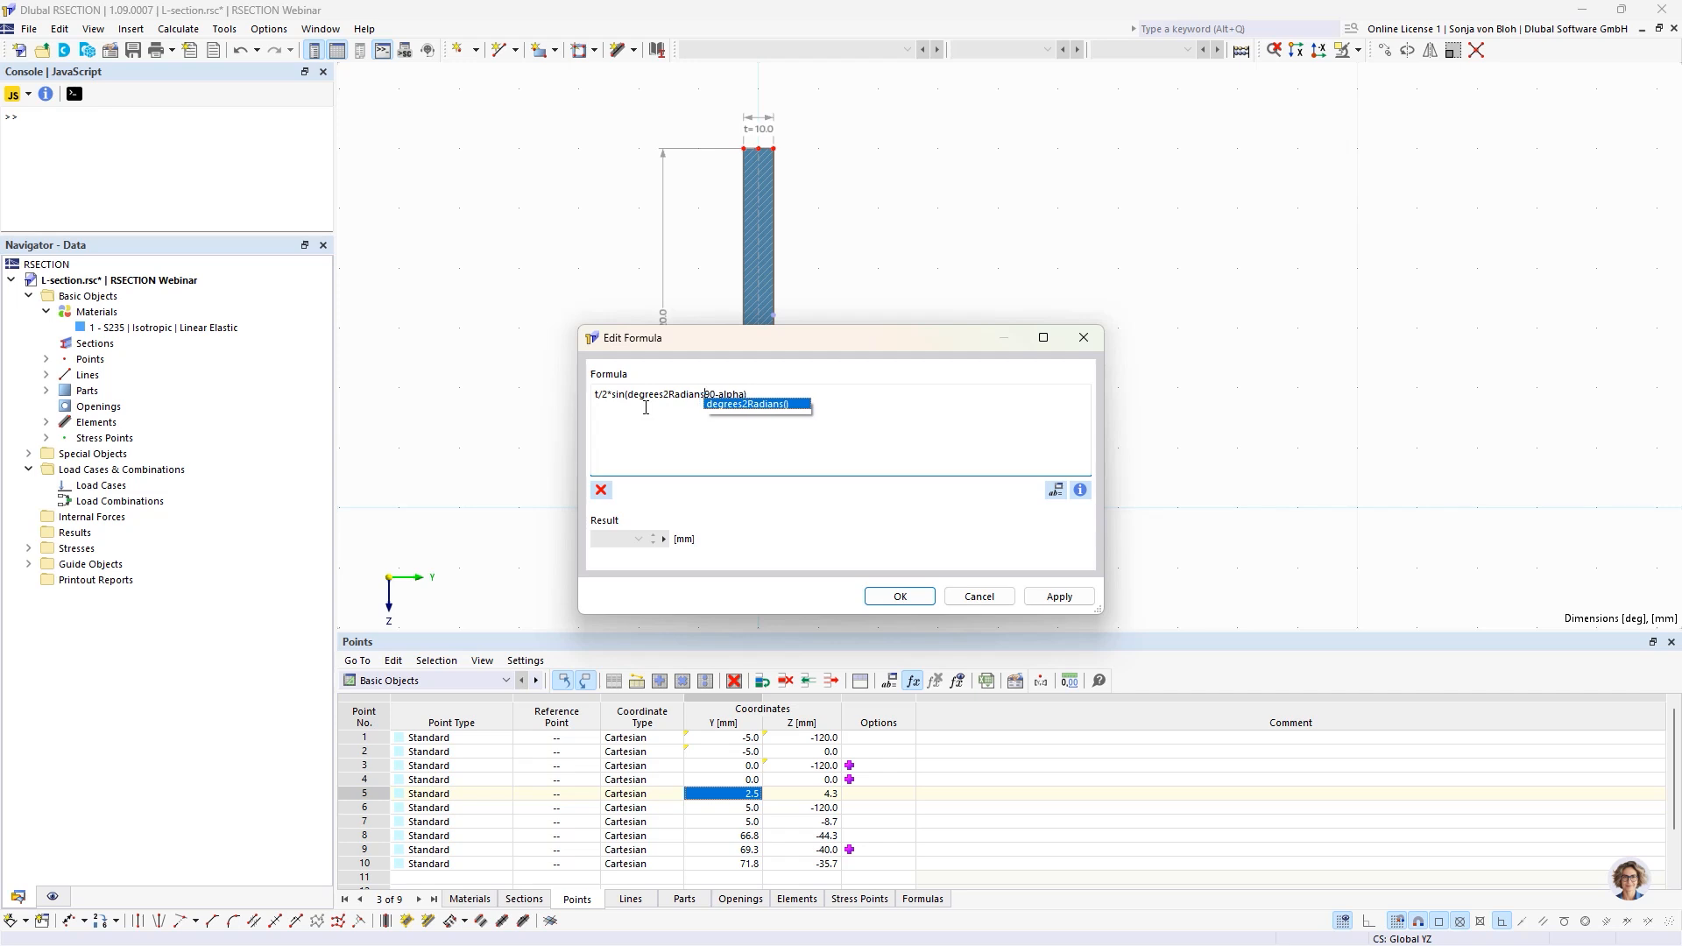
pyautogui.write('(90')
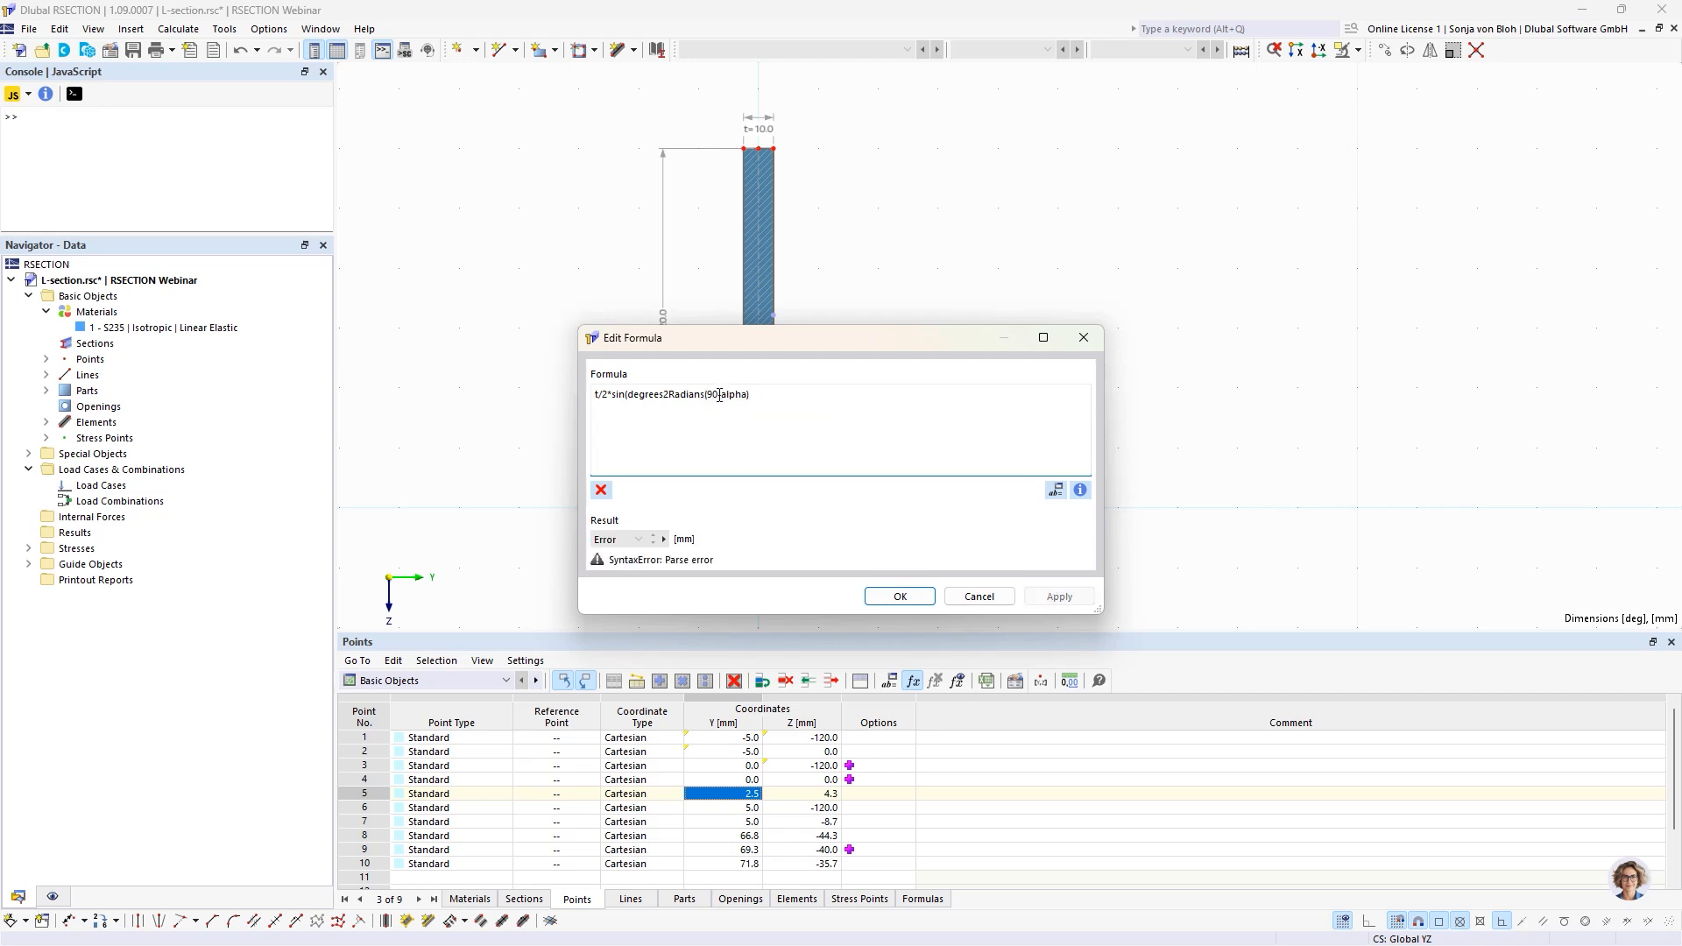
pyautogui.write('-')
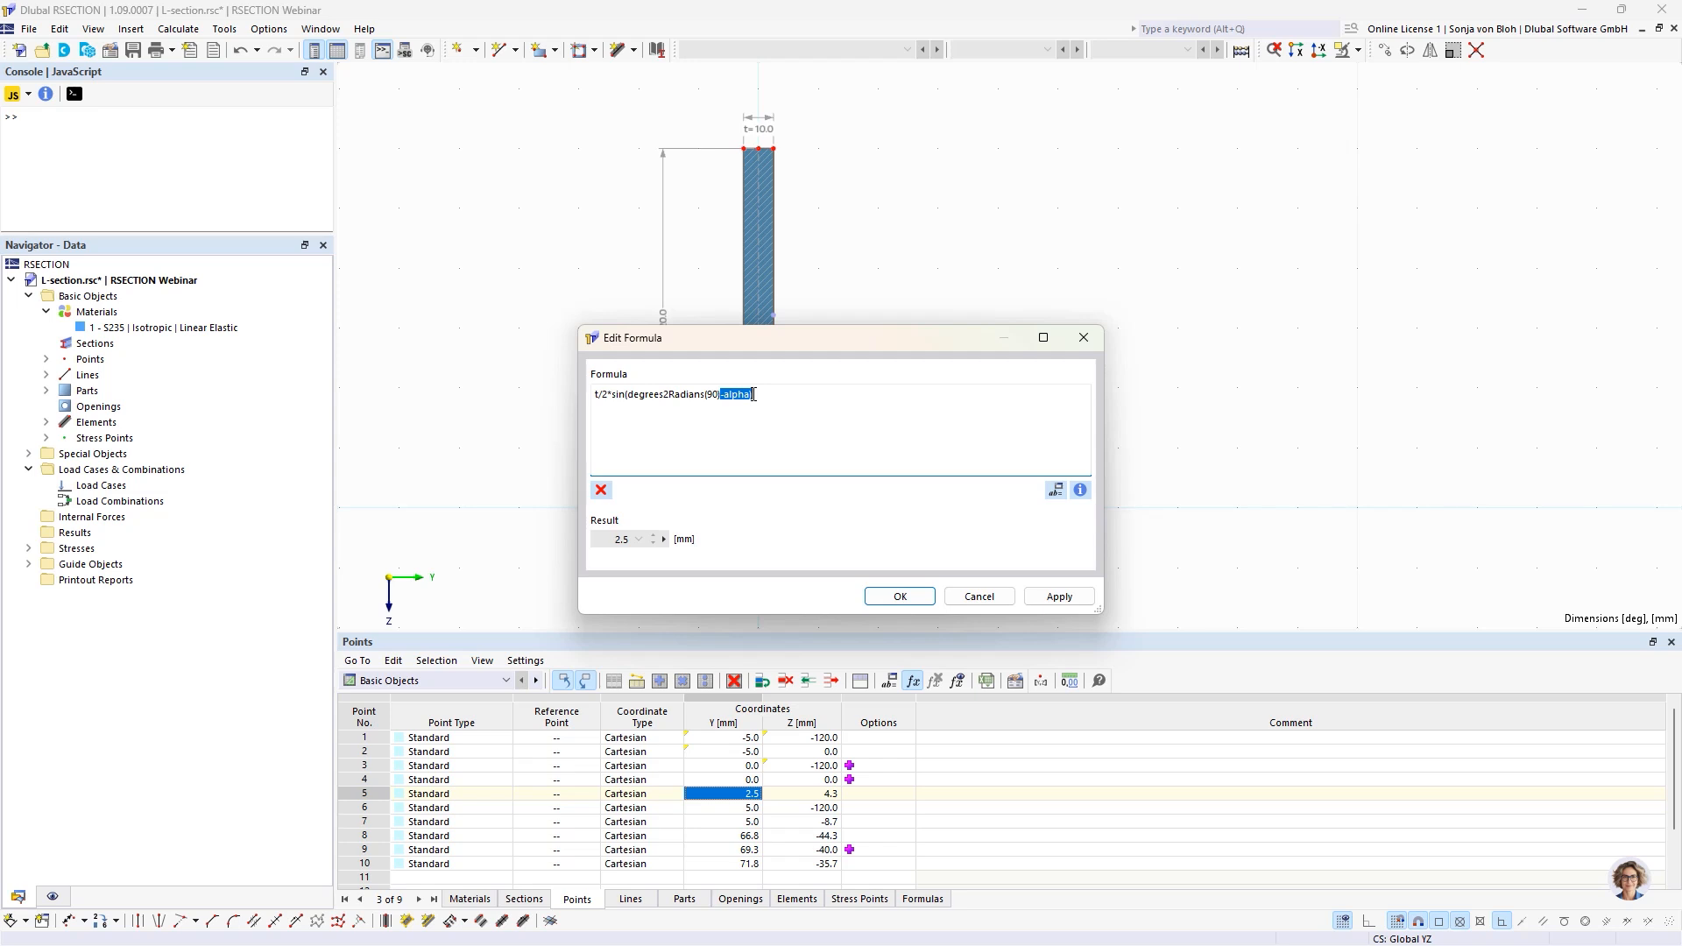
pyautogui.click(900, 596)
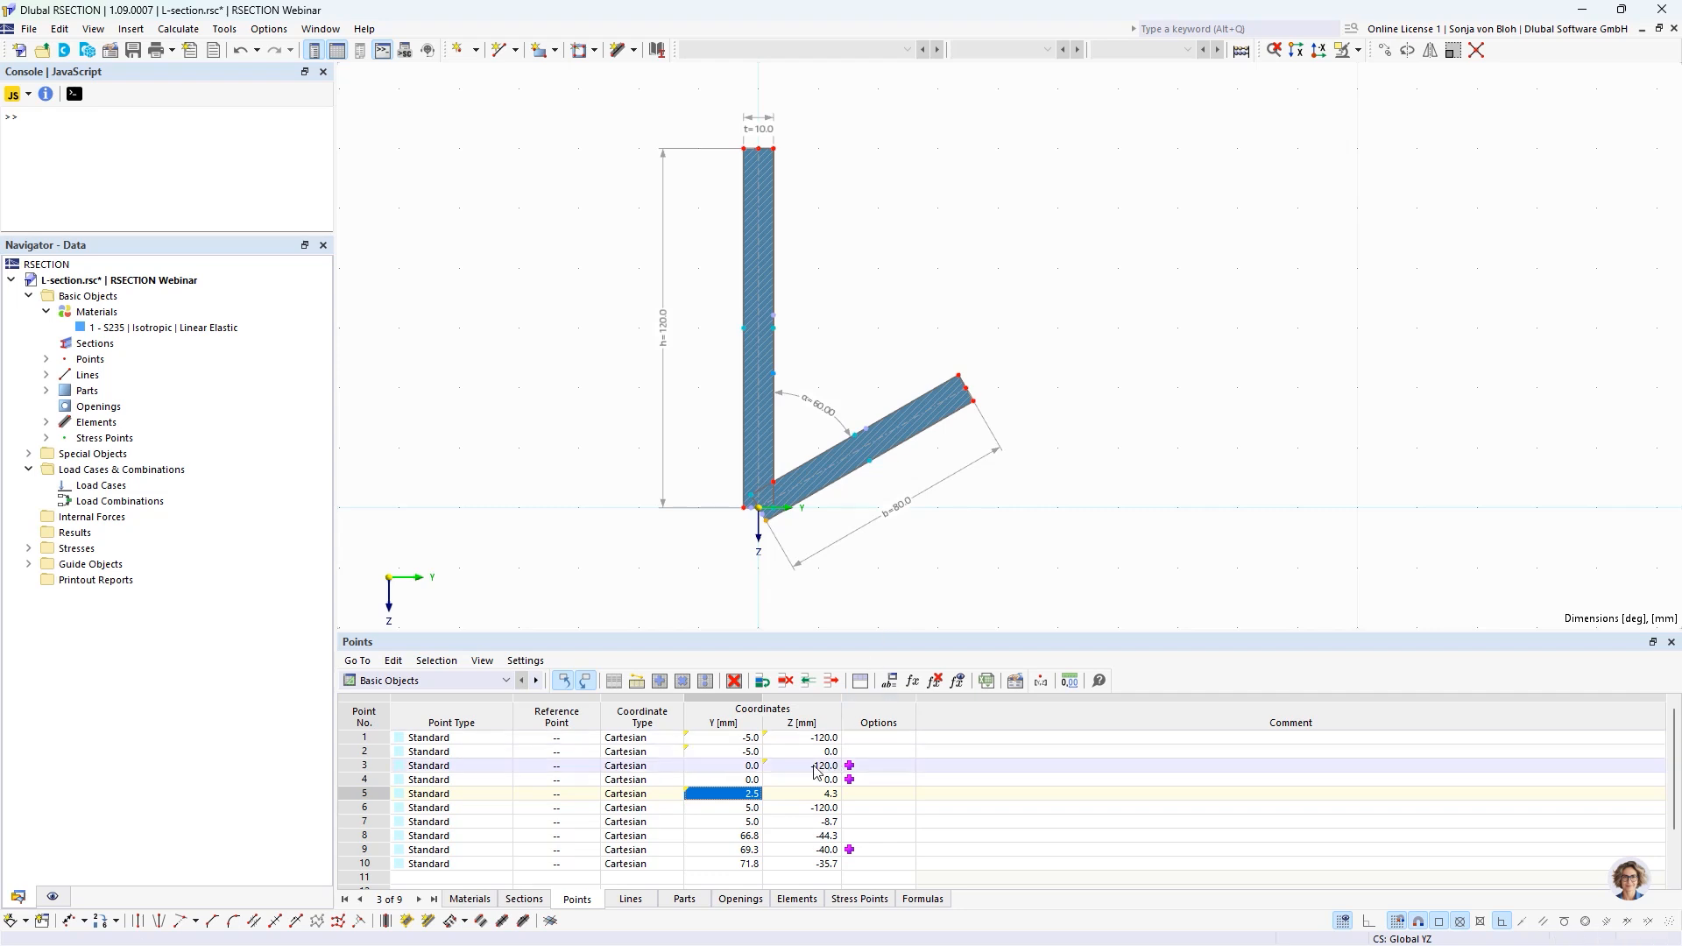
pyautogui.click(736, 738)
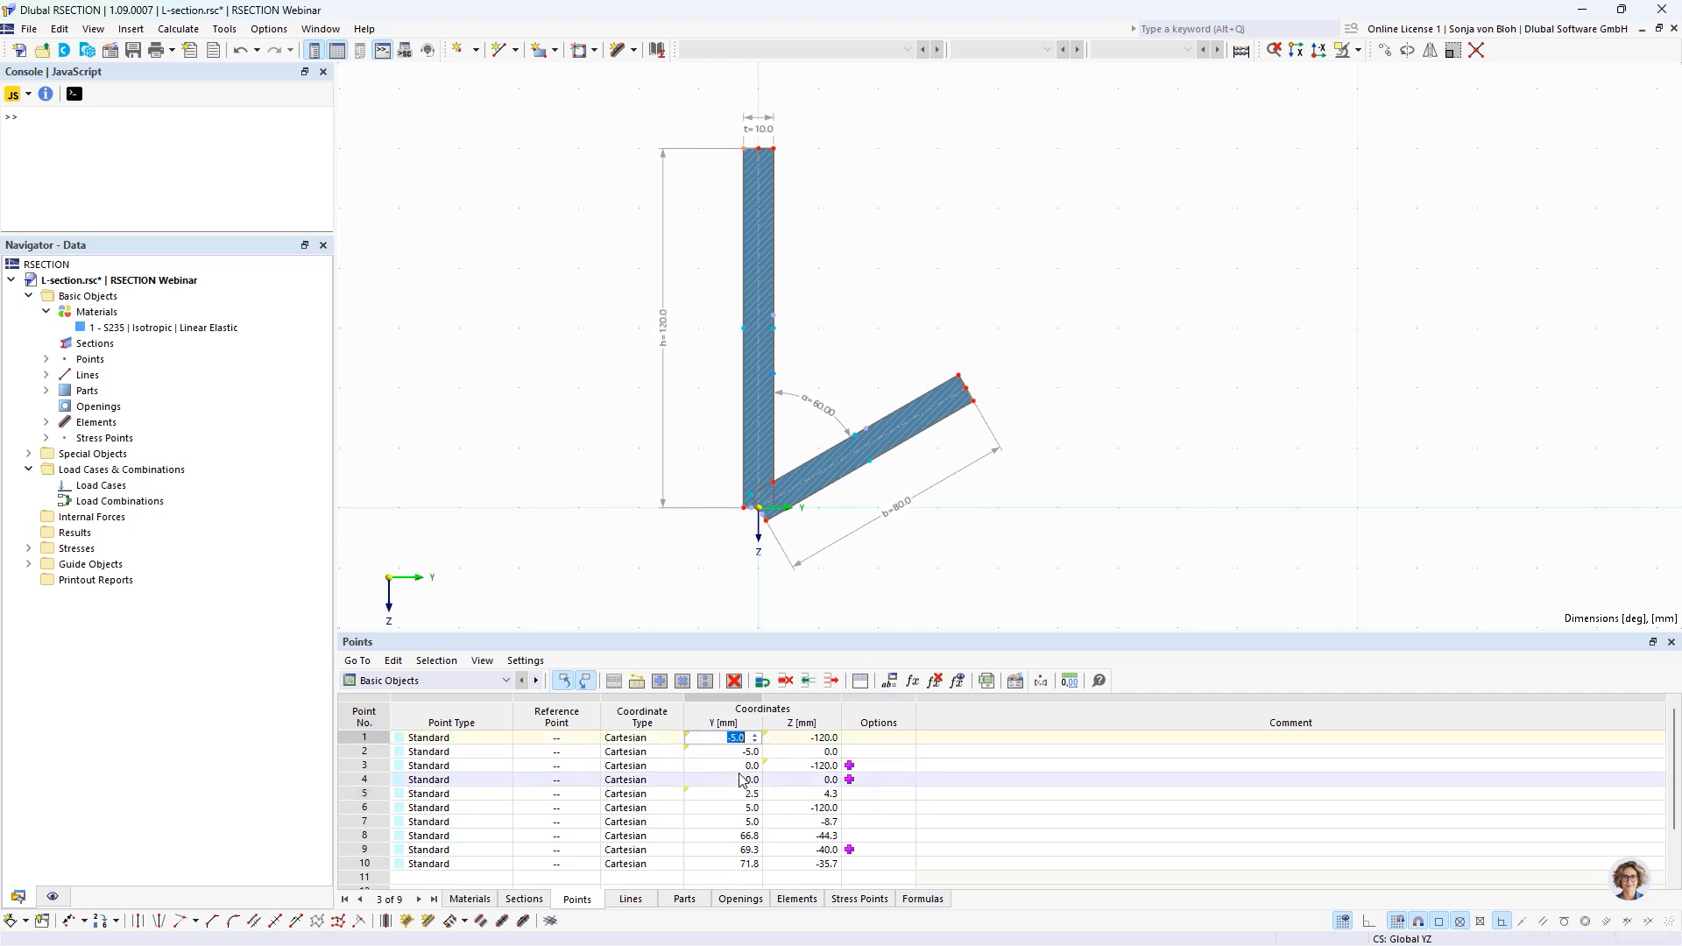
pyautogui.press('Return')
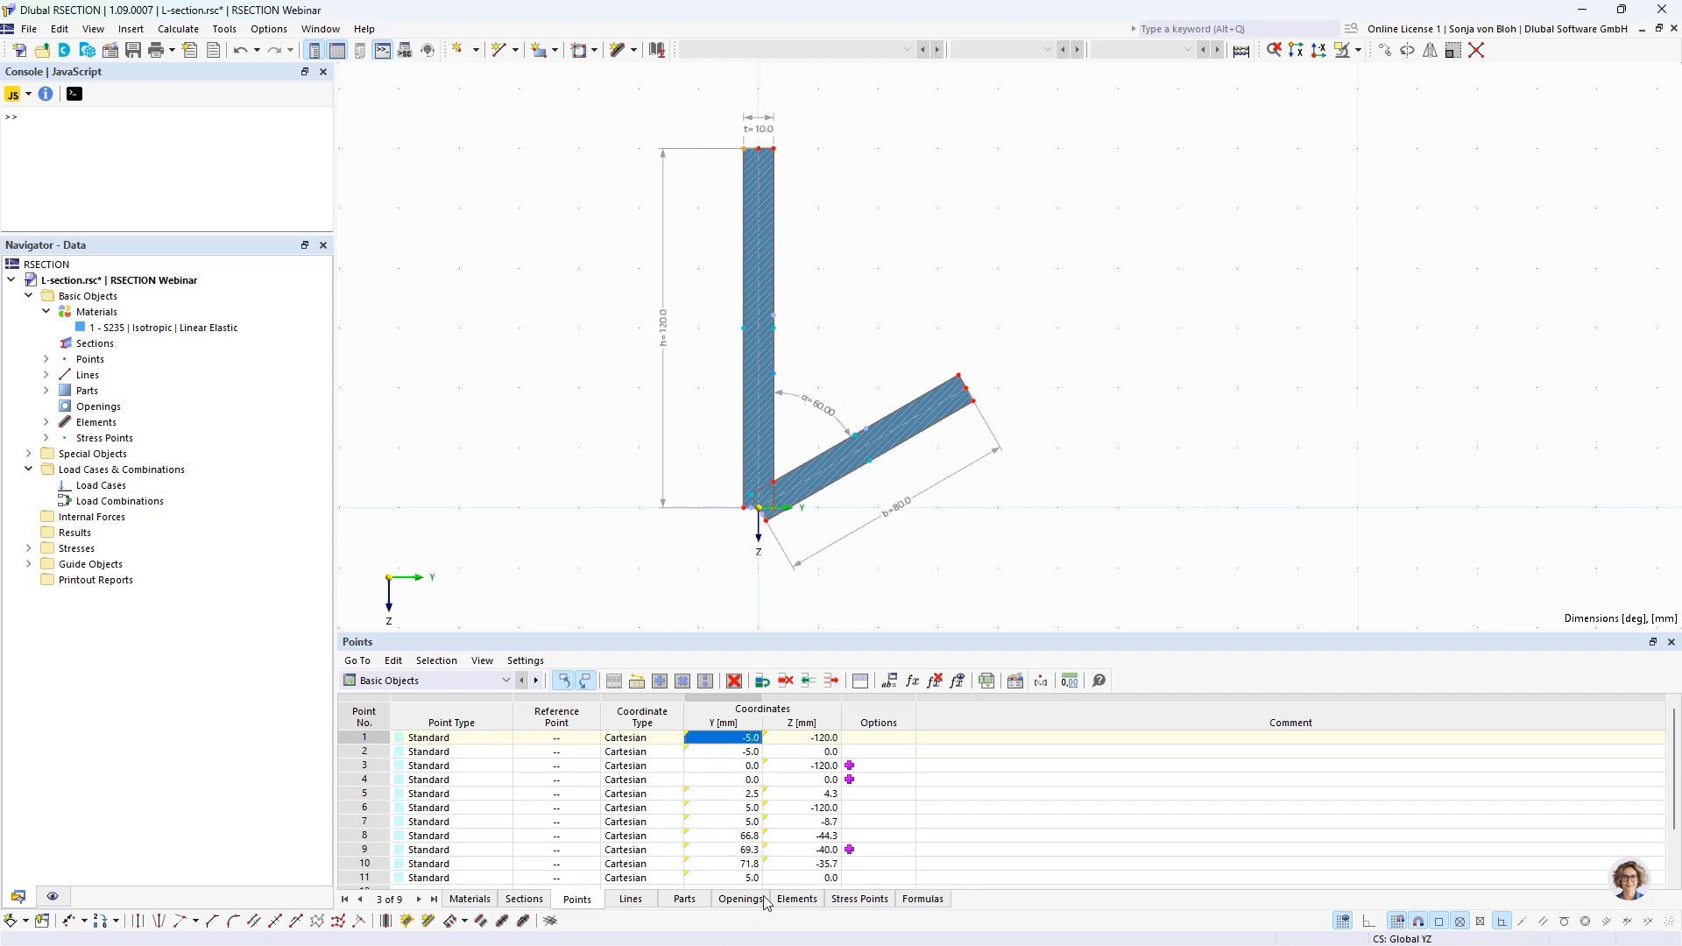
# Link the thickness of elements 1 and 2 to the global parameter with the formula =t.
pyautogui.click(796, 900)
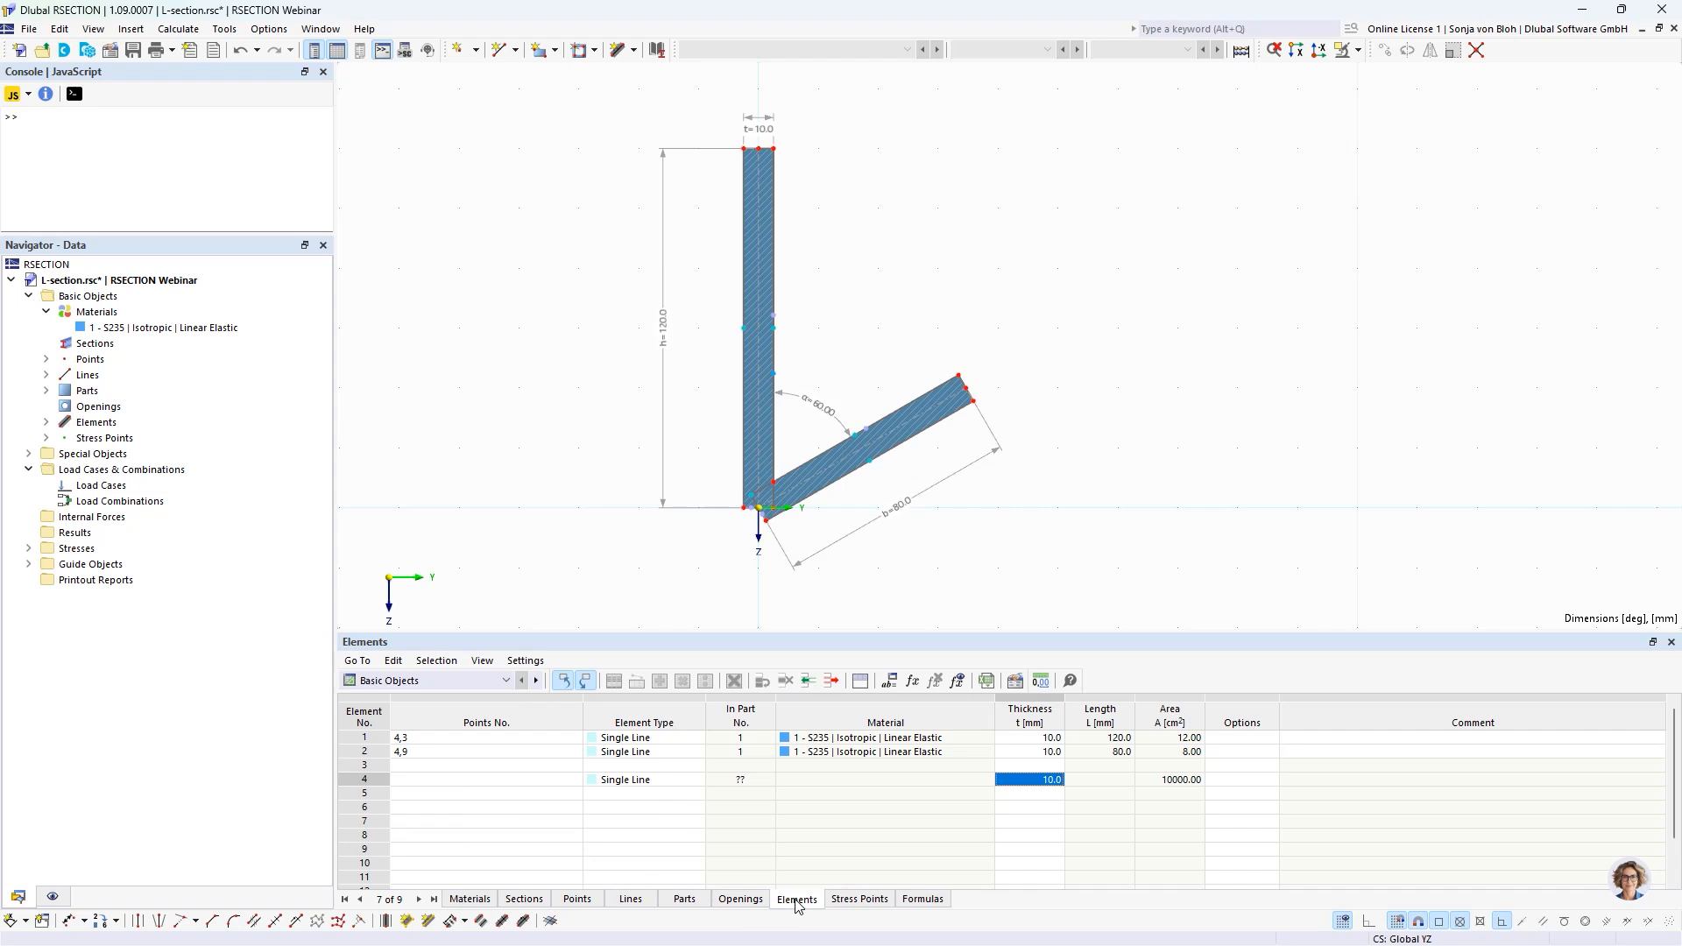
pyautogui.click(1034, 739)
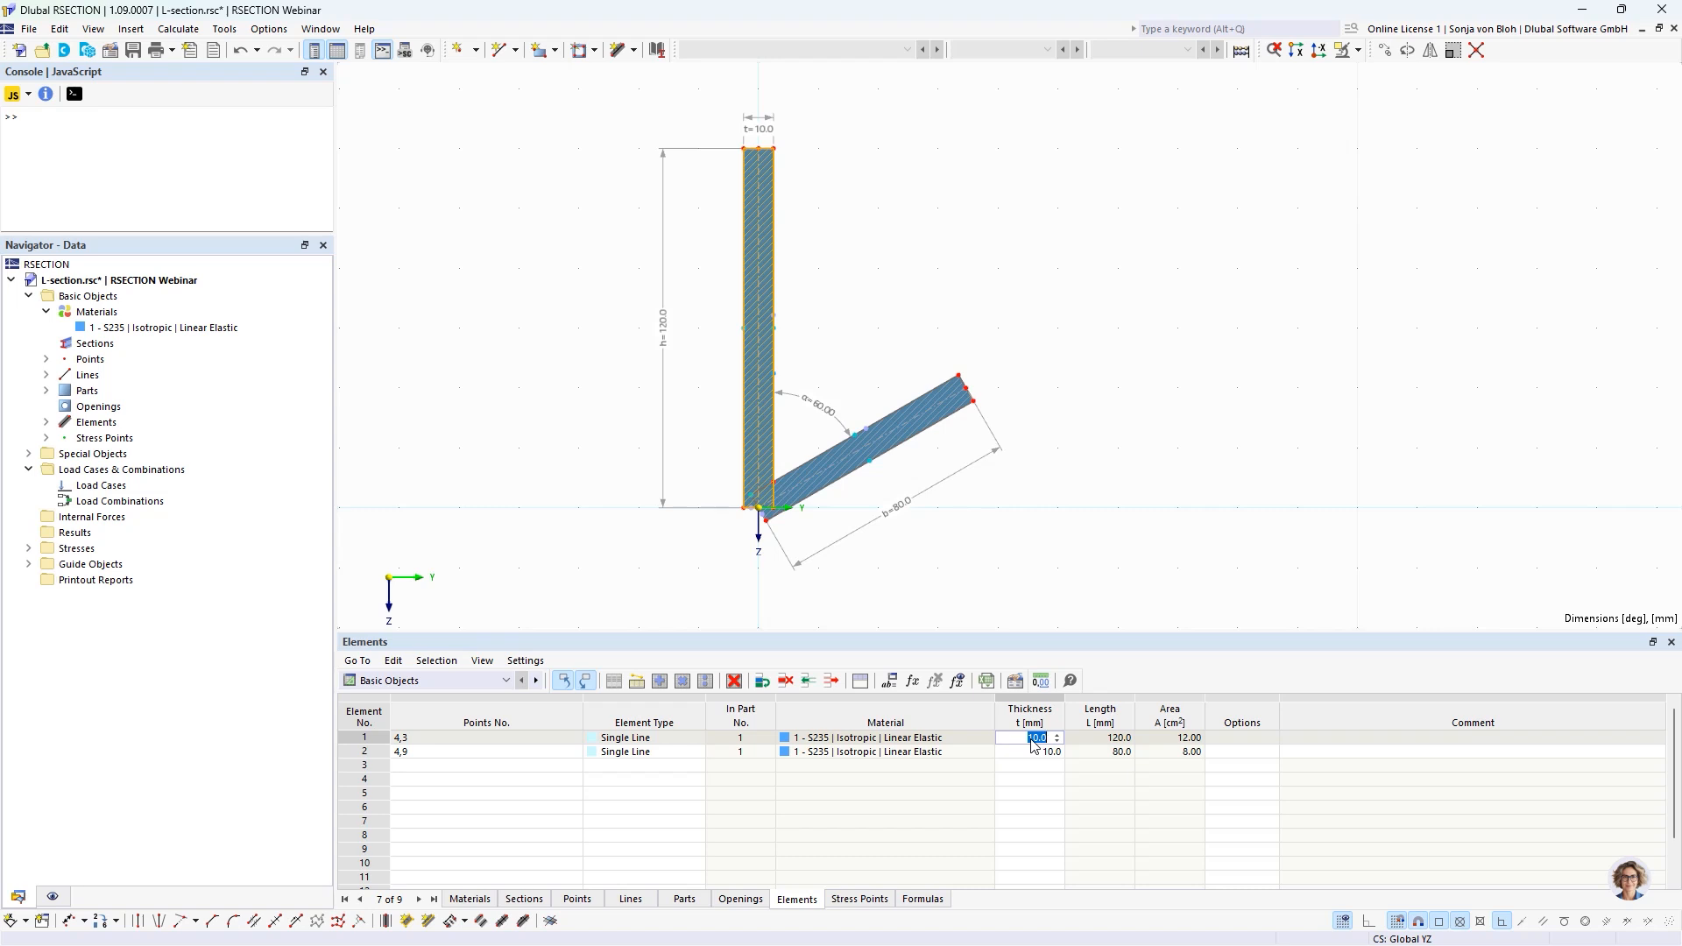
pyautogui.write('=')
pyautogui.write('10')
pyautogui.click(1031, 751)
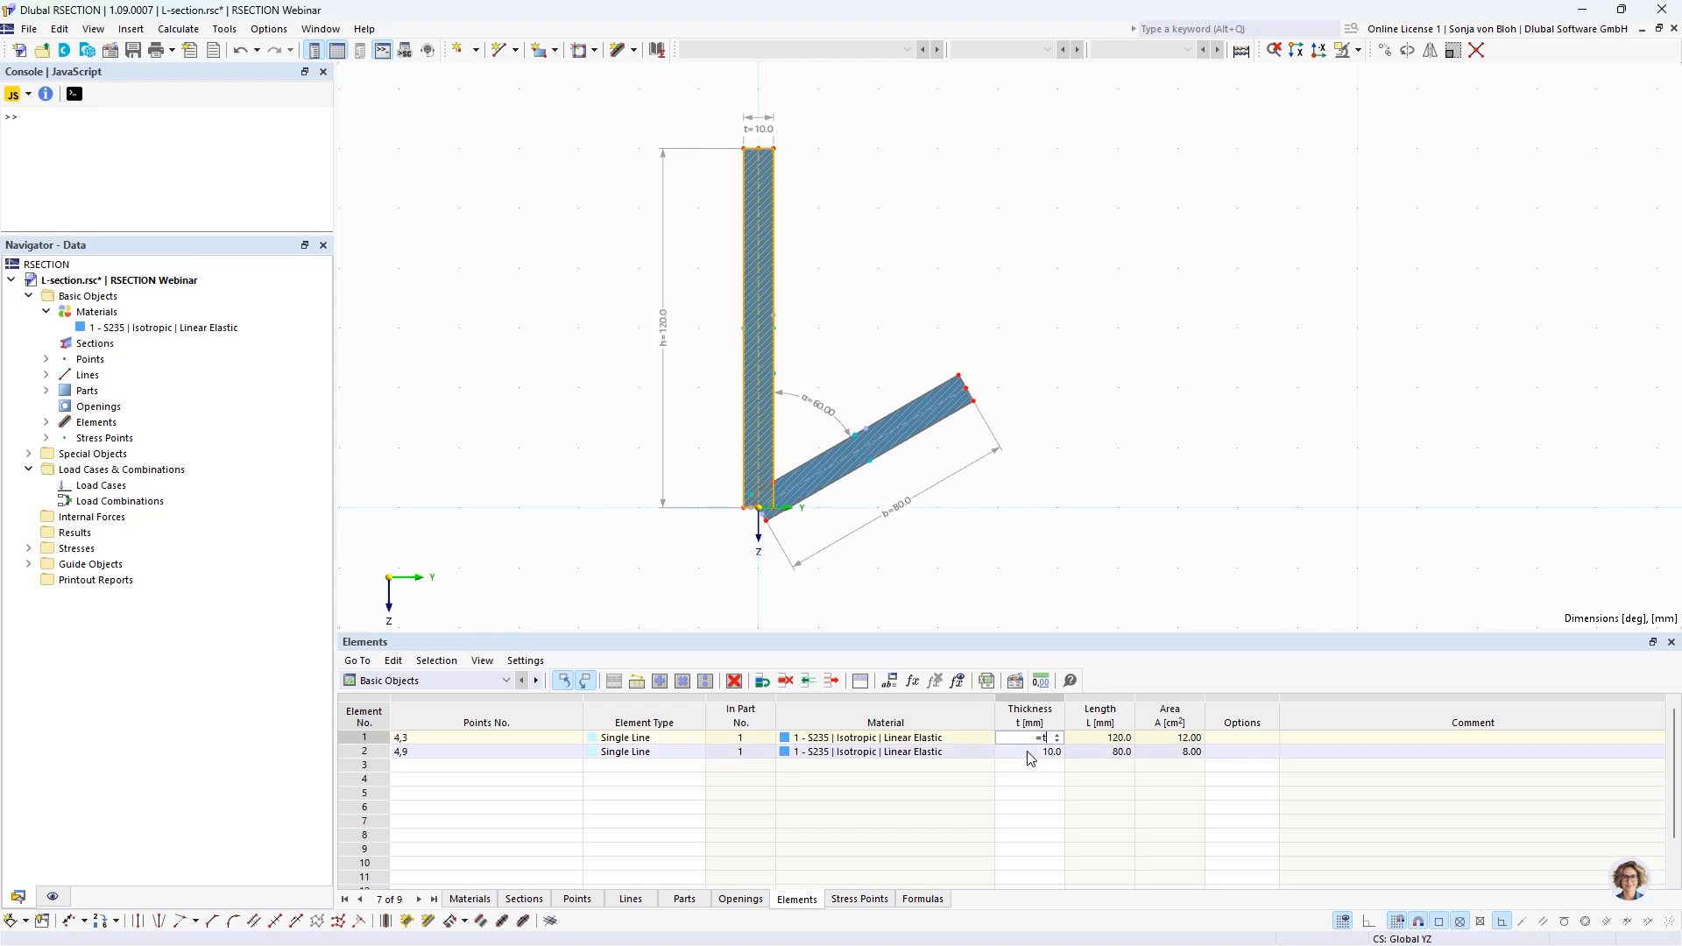
pyautogui.write('=t')
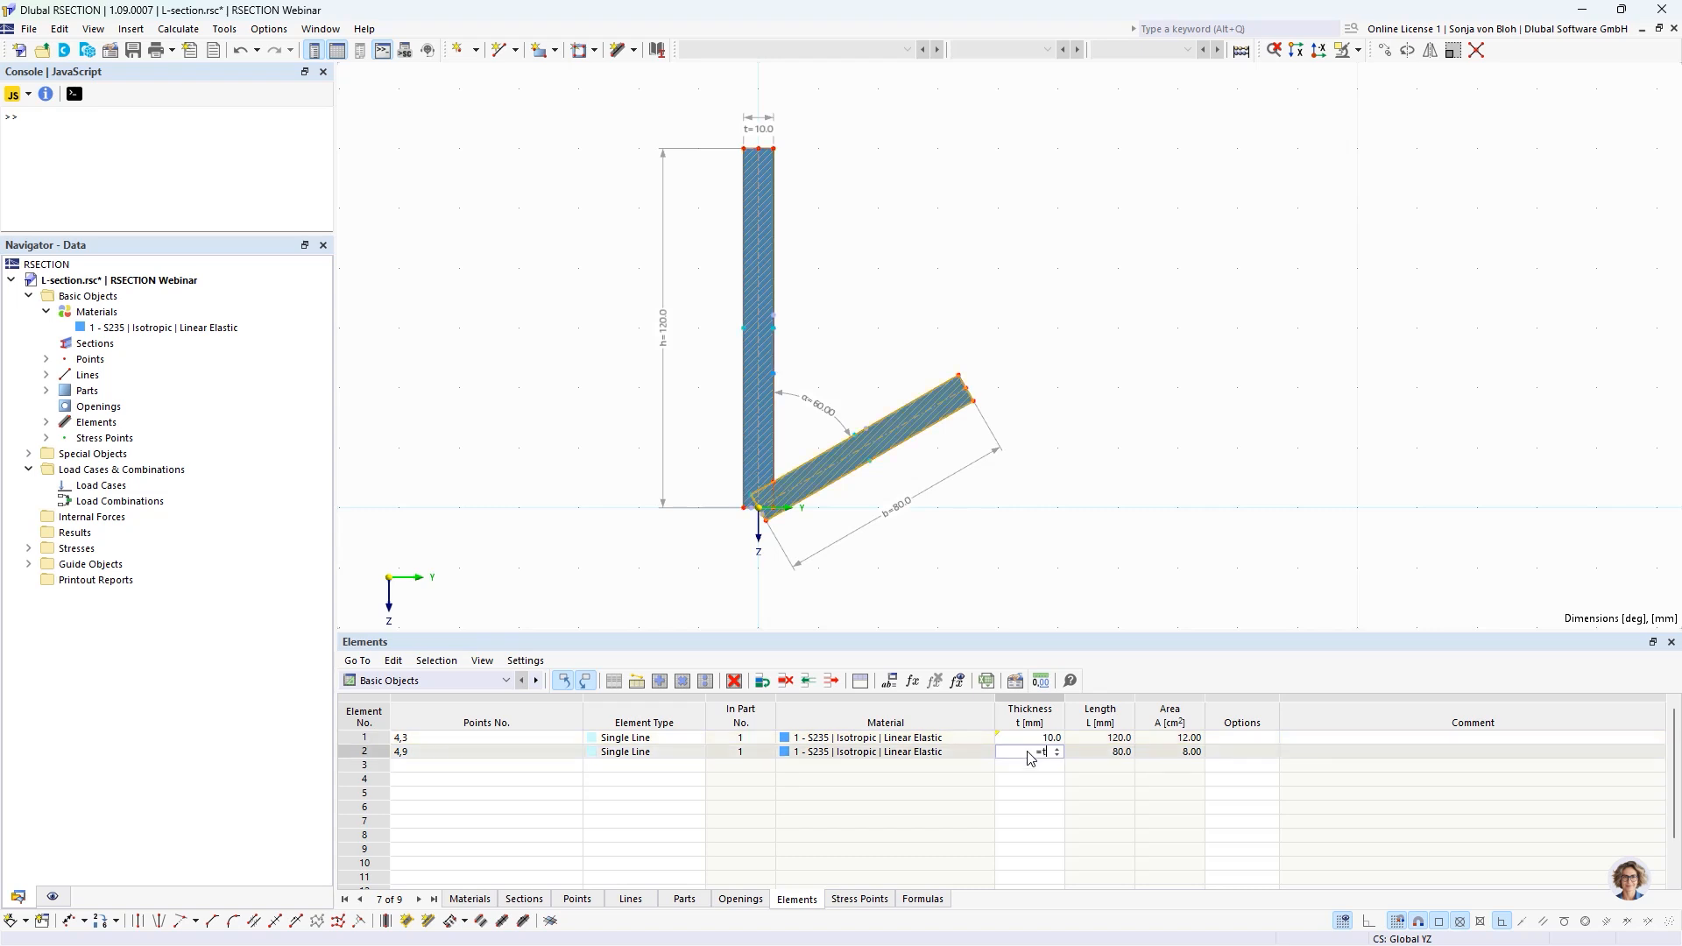
pyautogui.click(1031, 780)
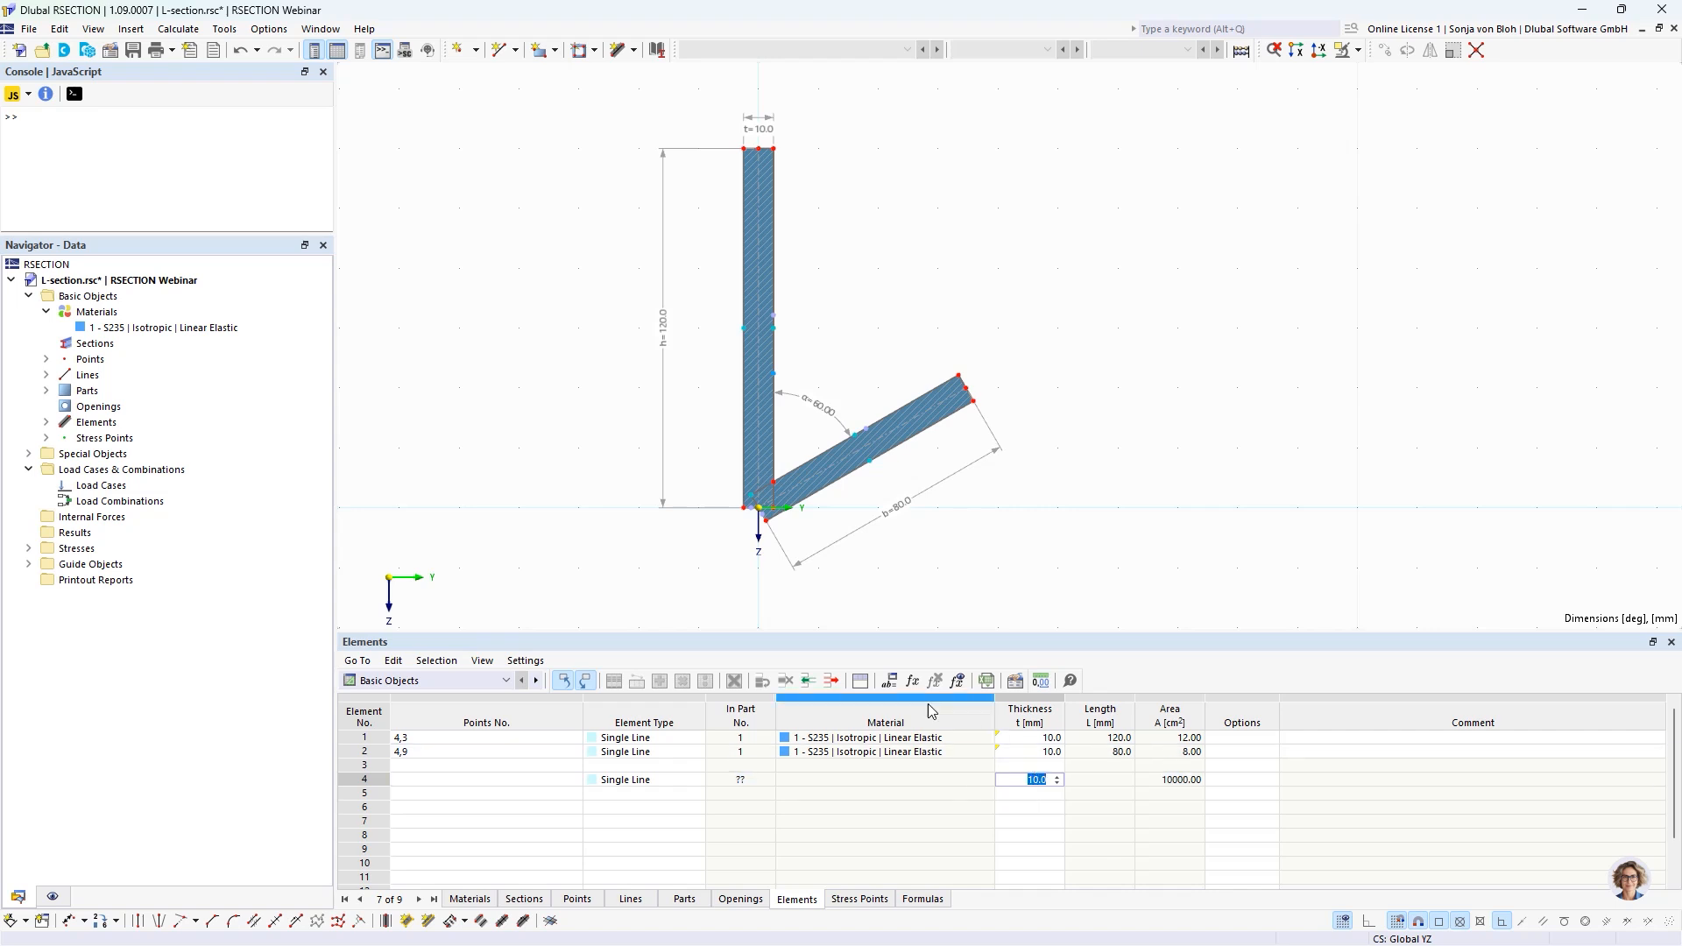
# Set the global parameters h and b to 180 mm each.
pyautogui.click(890, 682)
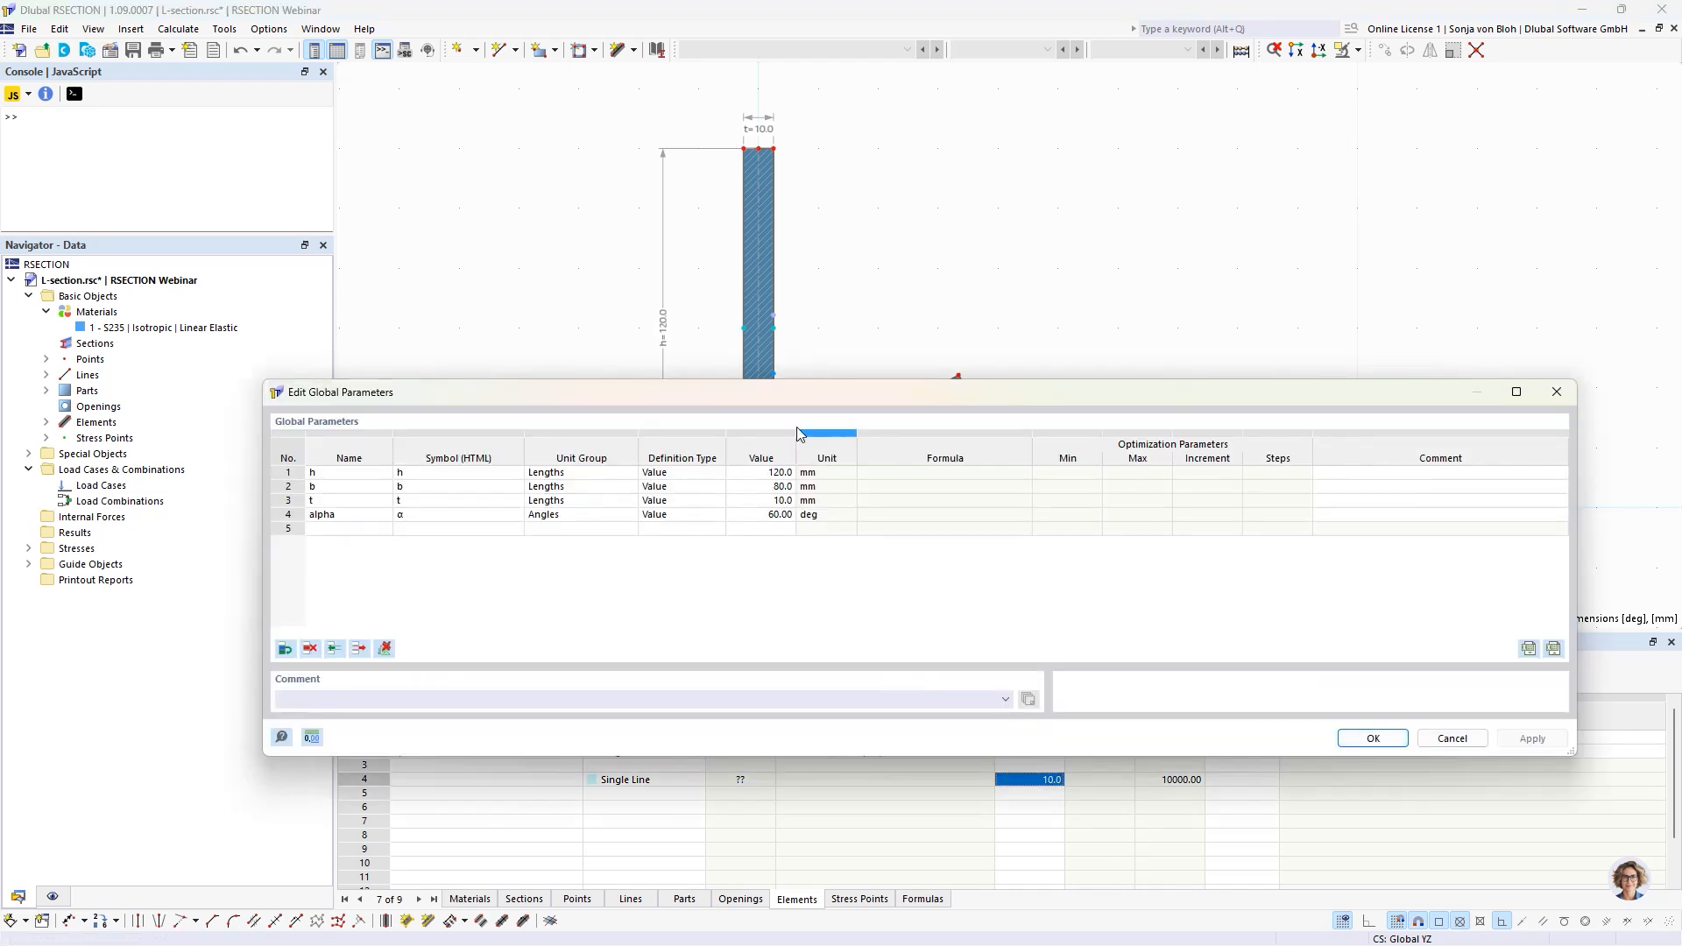
pyautogui.moveTo(778, 389)
pyautogui.mouseDown()
pyautogui.moveTo(815, 456)
pyautogui.moveTo(830, 575)
pyautogui.mouseUp()
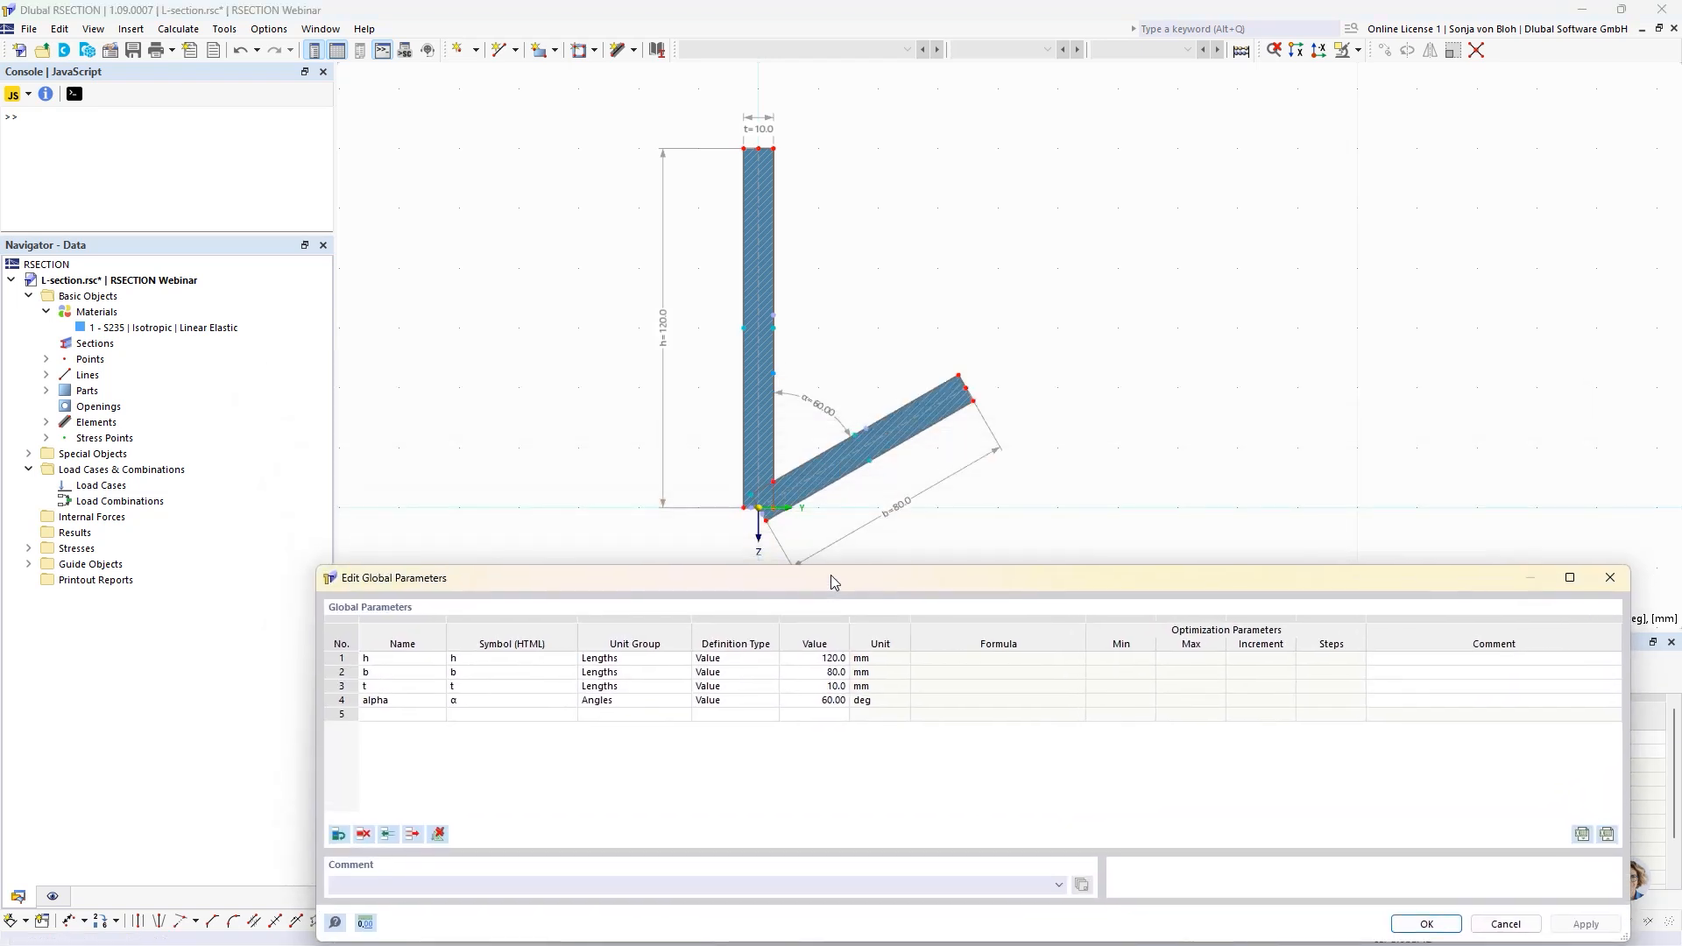
pyautogui.click(815, 658)
pyautogui.write('18')
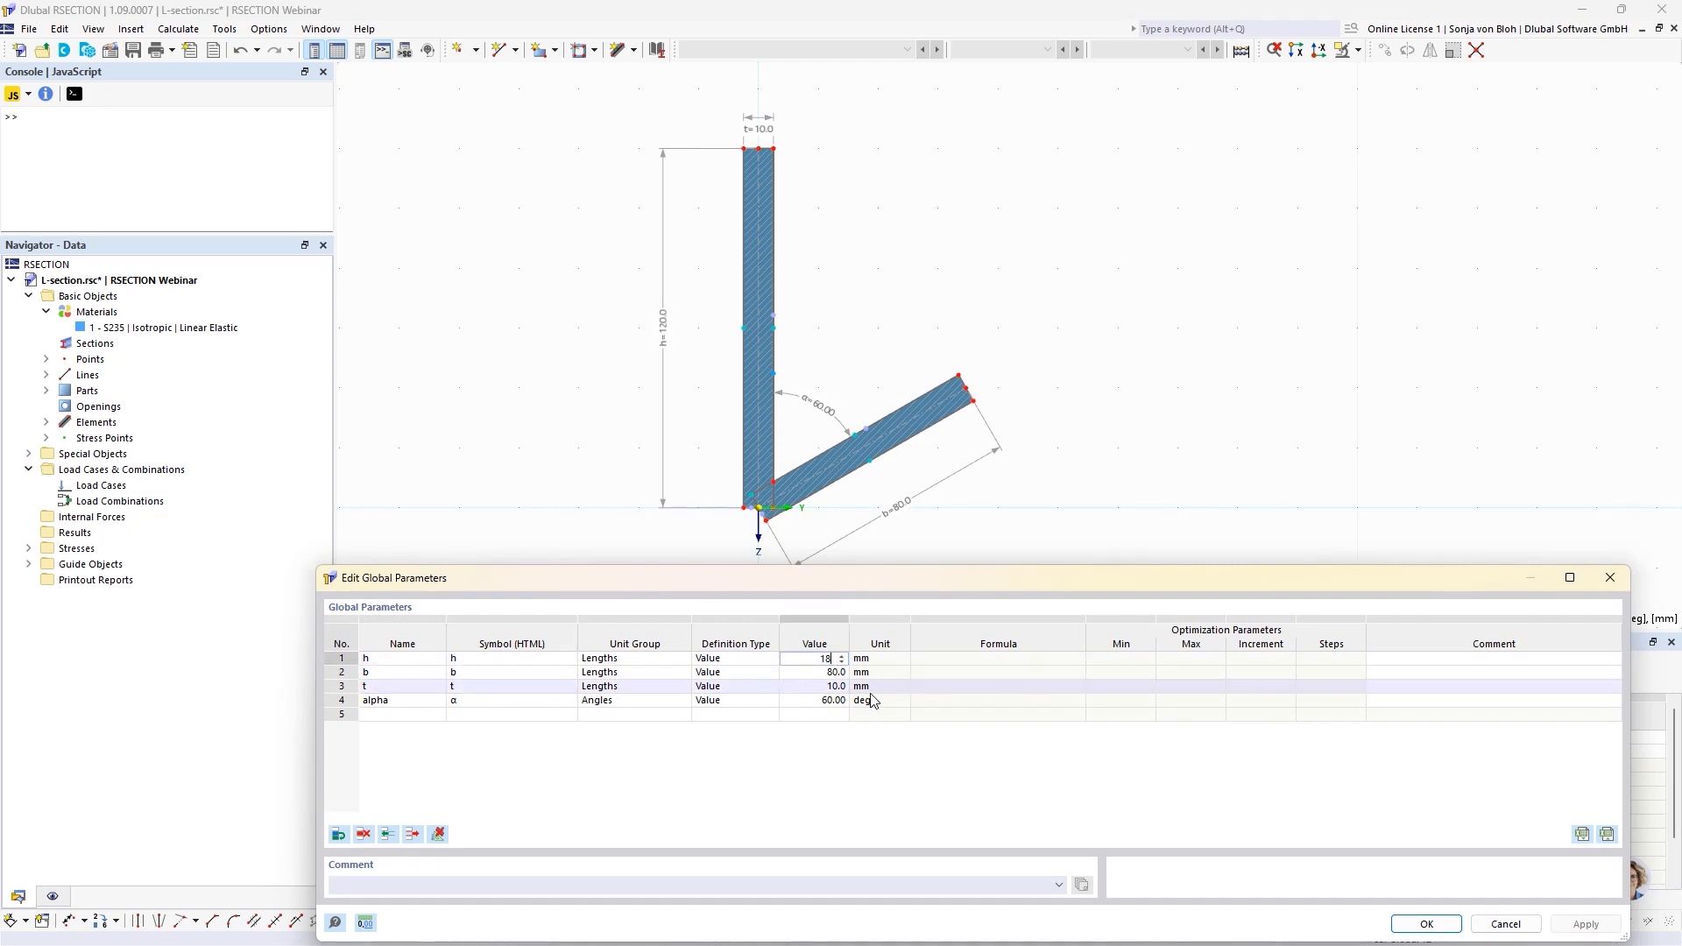
pyautogui.write('0')
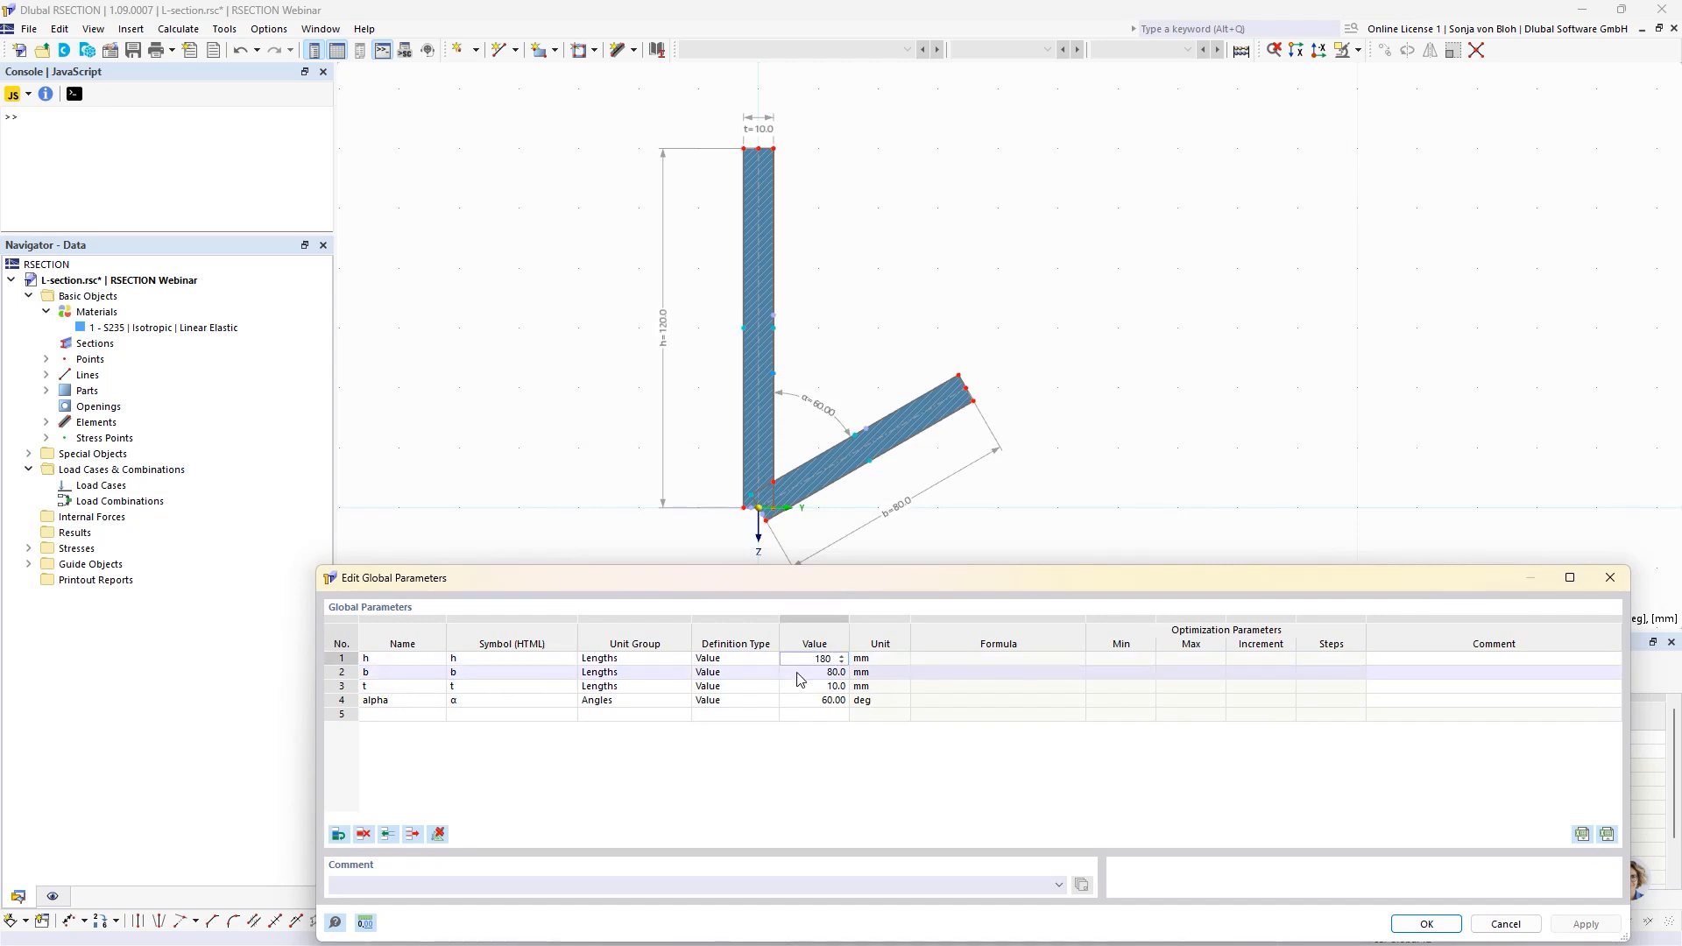
pyautogui.press('Return')
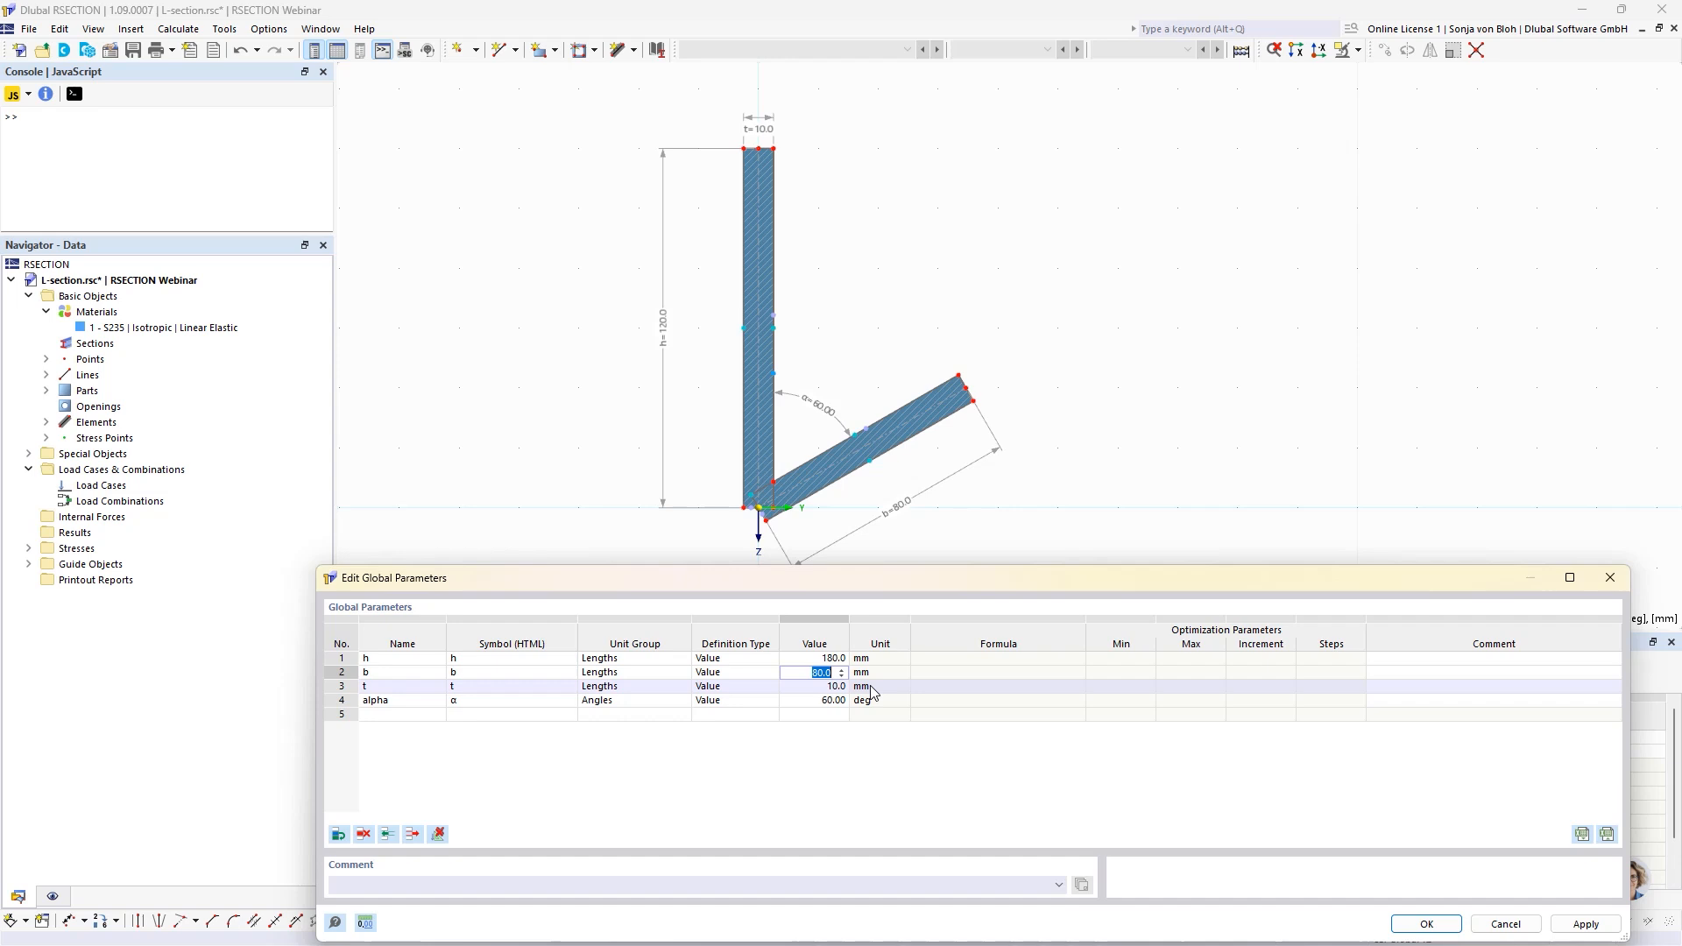
pyautogui.write('180')
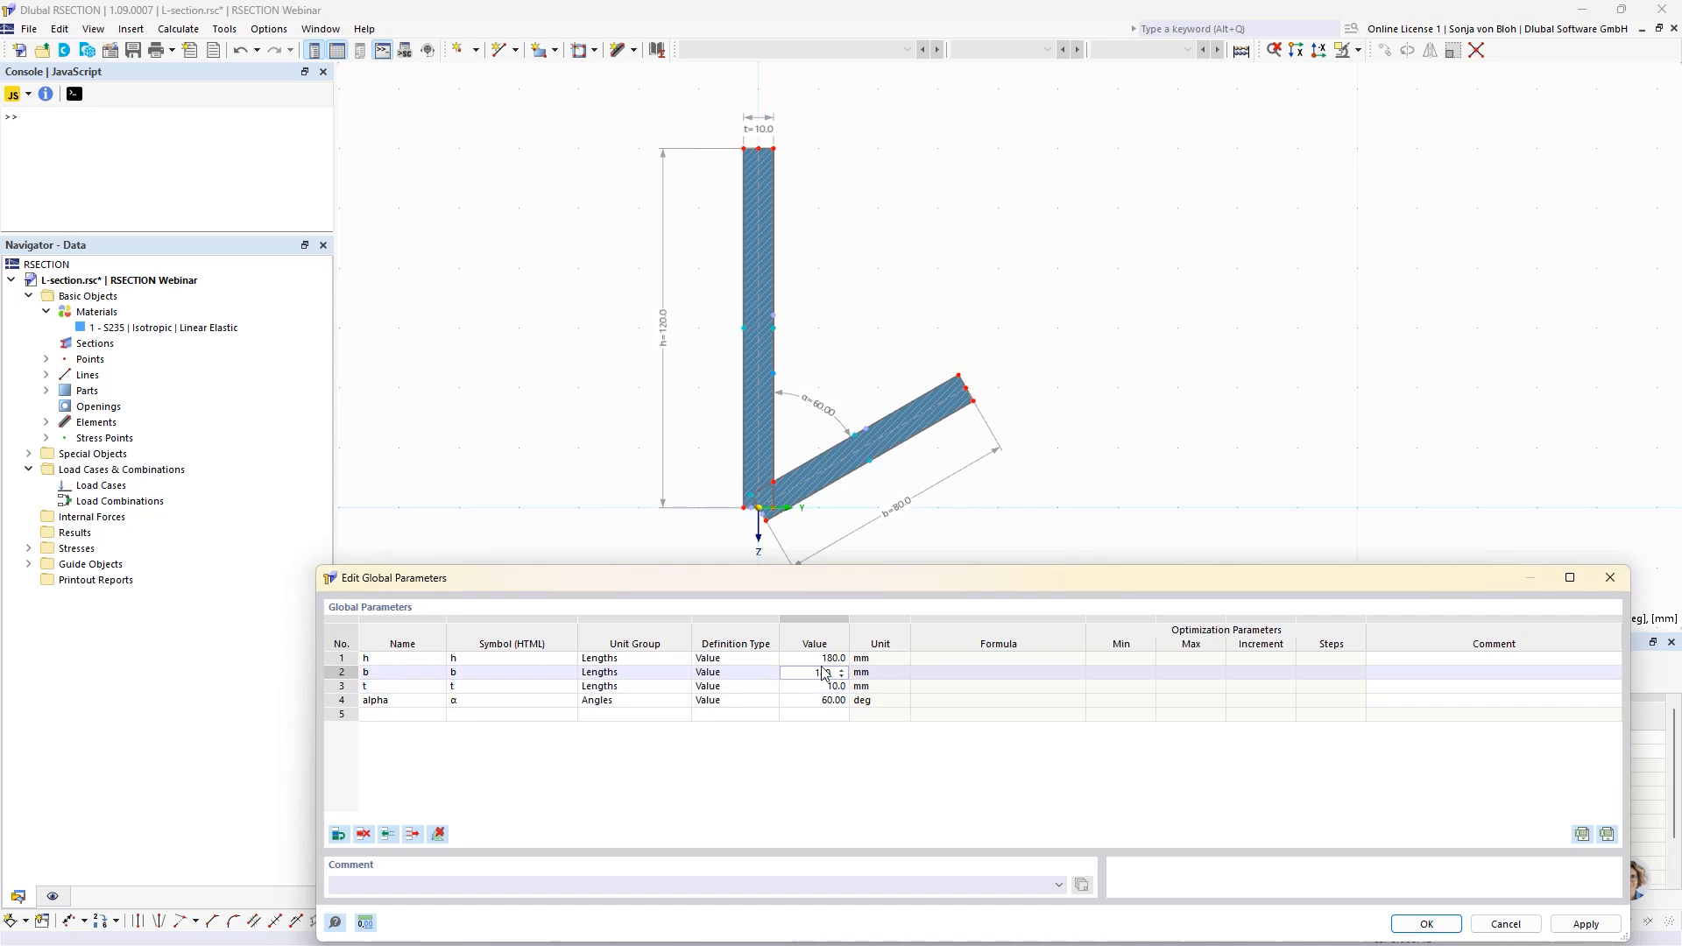
# Set the global parameter t to 5 mm and alpha to 30 deg, and accept the parameter changes.
pyautogui.click(799, 692)
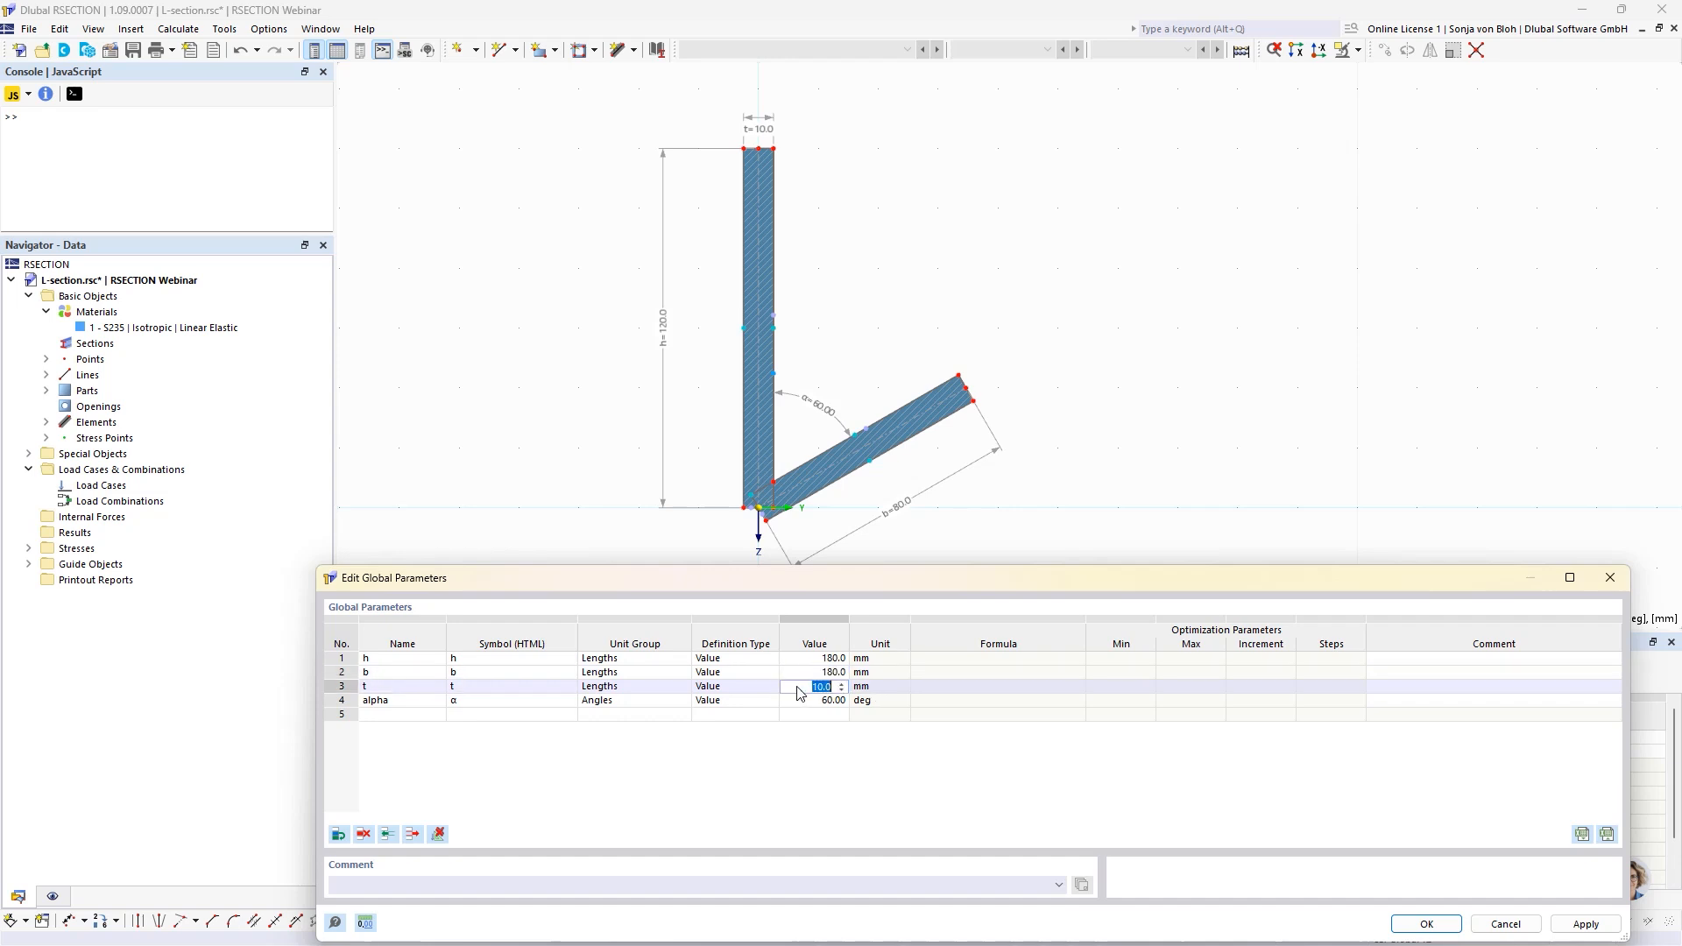
pyautogui.write('5')
pyautogui.click(815, 702)
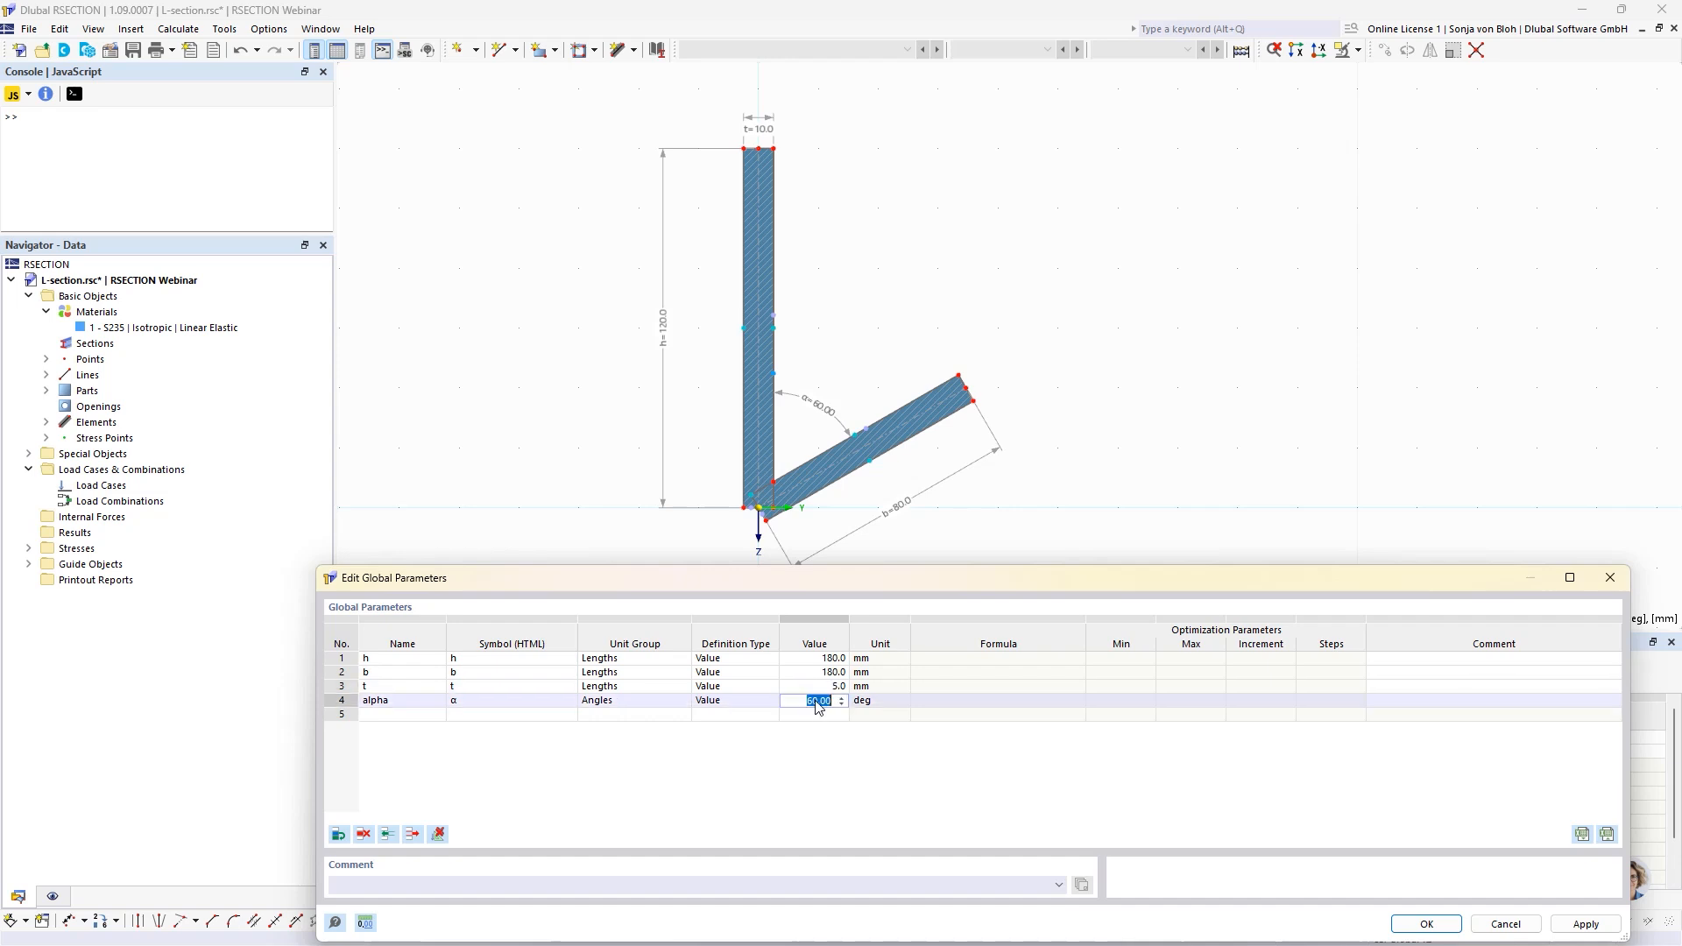
pyautogui.write('30')
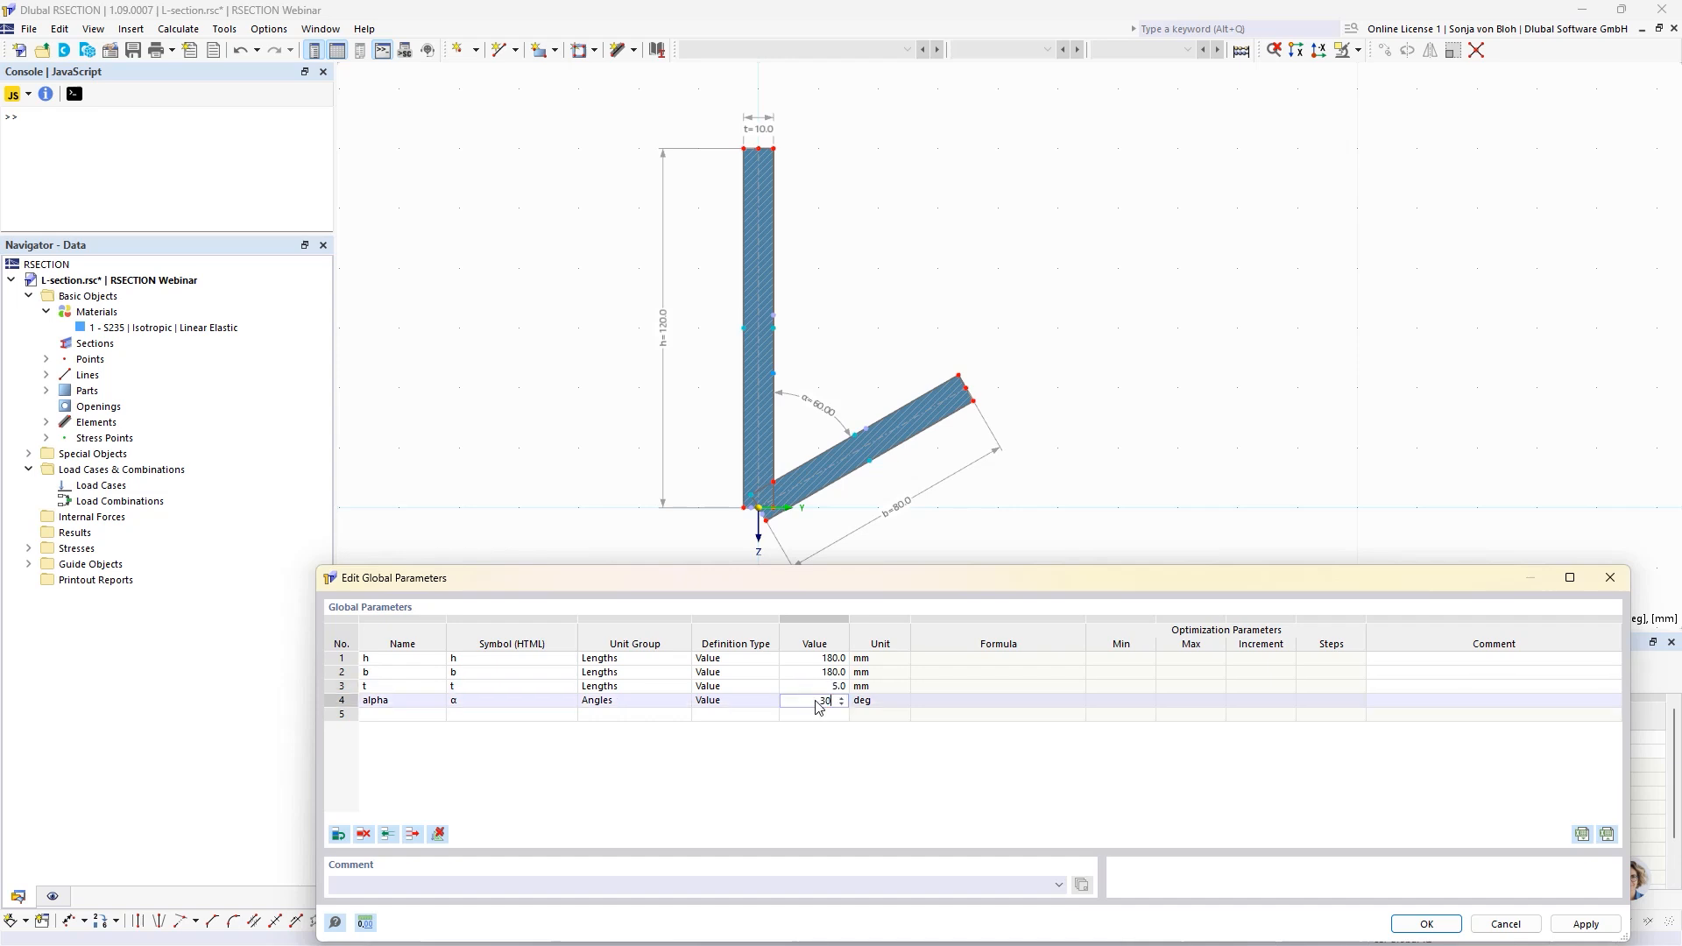
pyautogui.click(1416, 920)
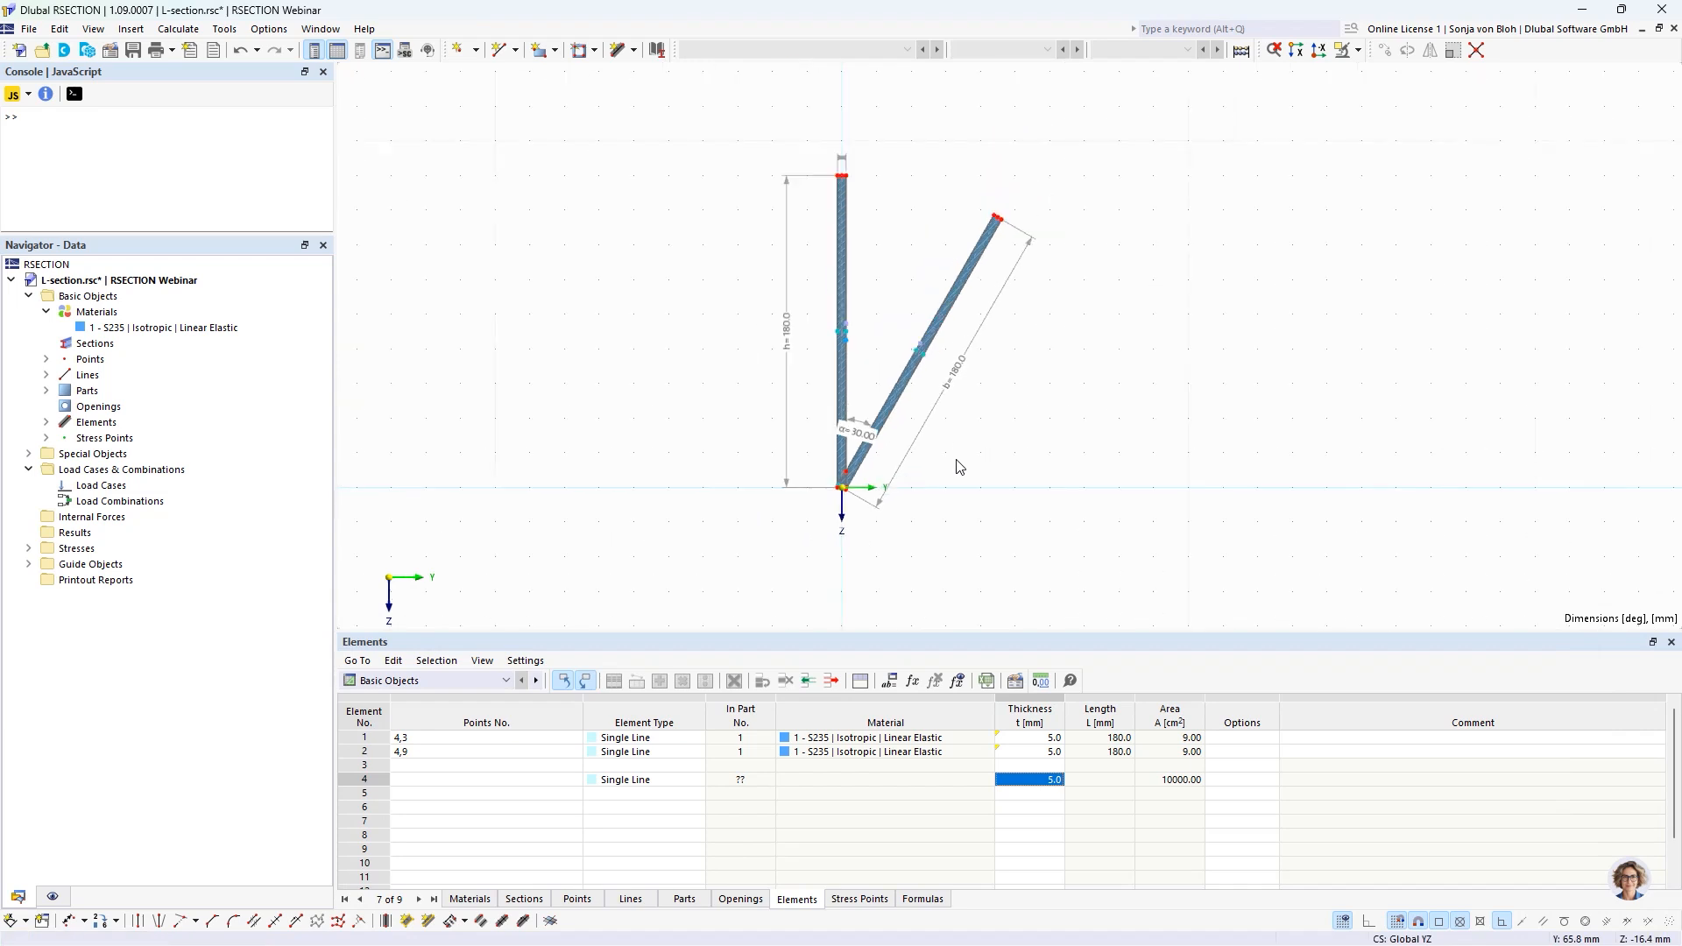
pyautogui.moveTo(949, 473); pyautogui.dragTo(879, 480, button='middle')
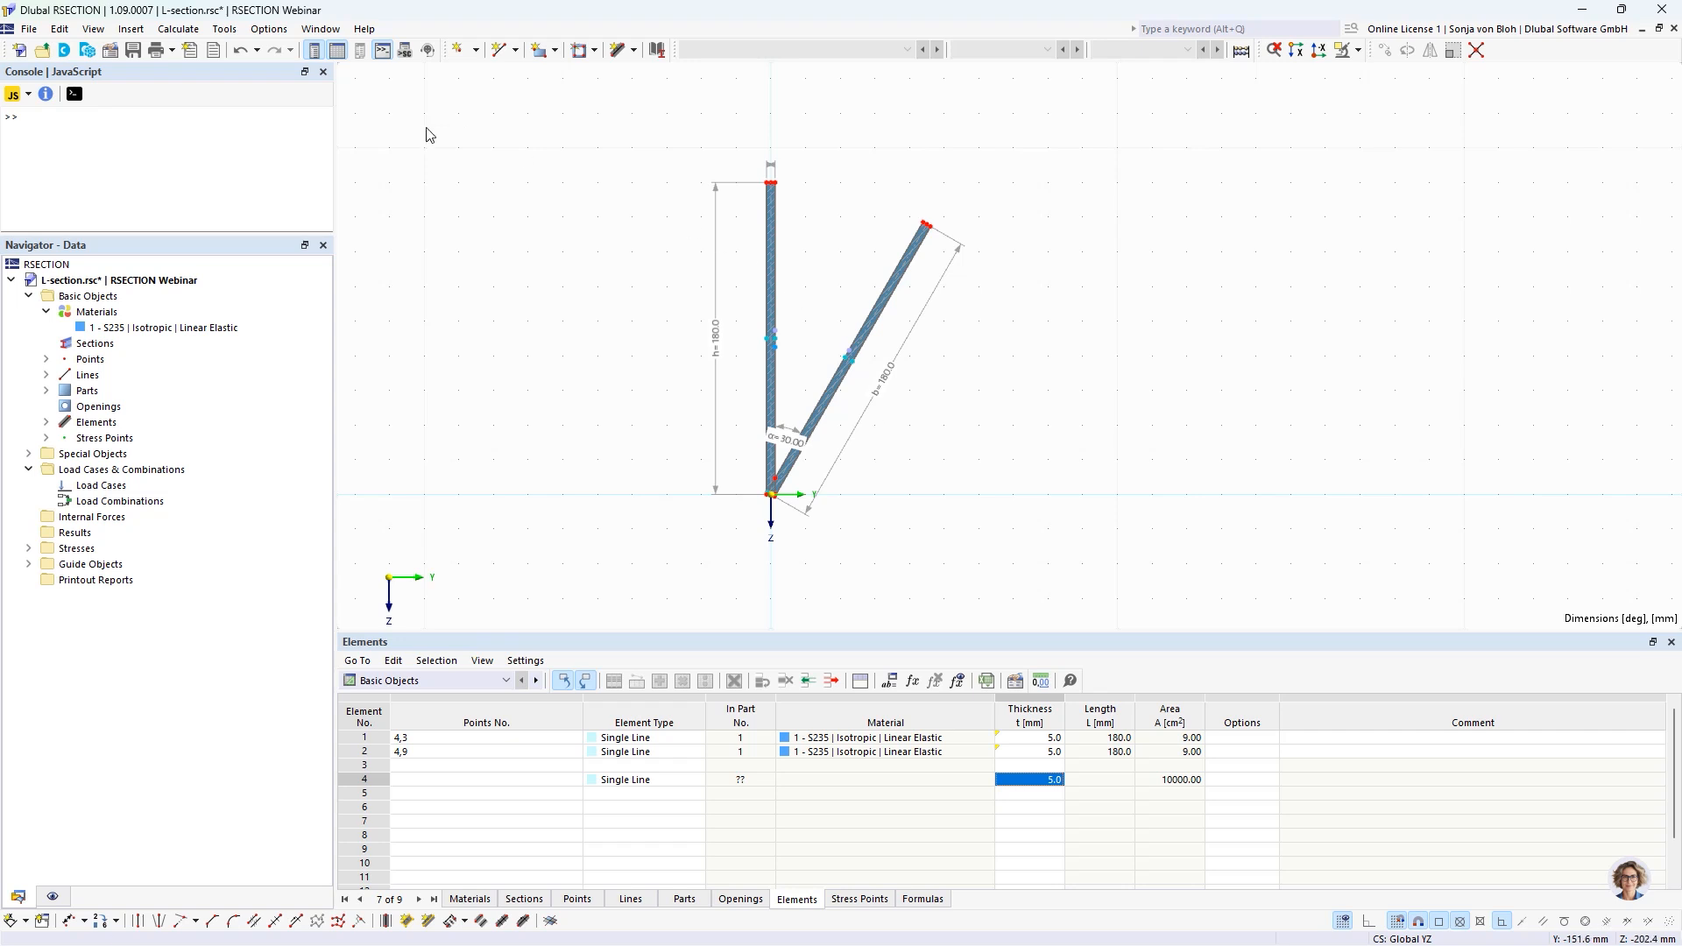
# Save the L-section file and switch to RFEM with the Example 1 model.
pyautogui.click(133, 50)
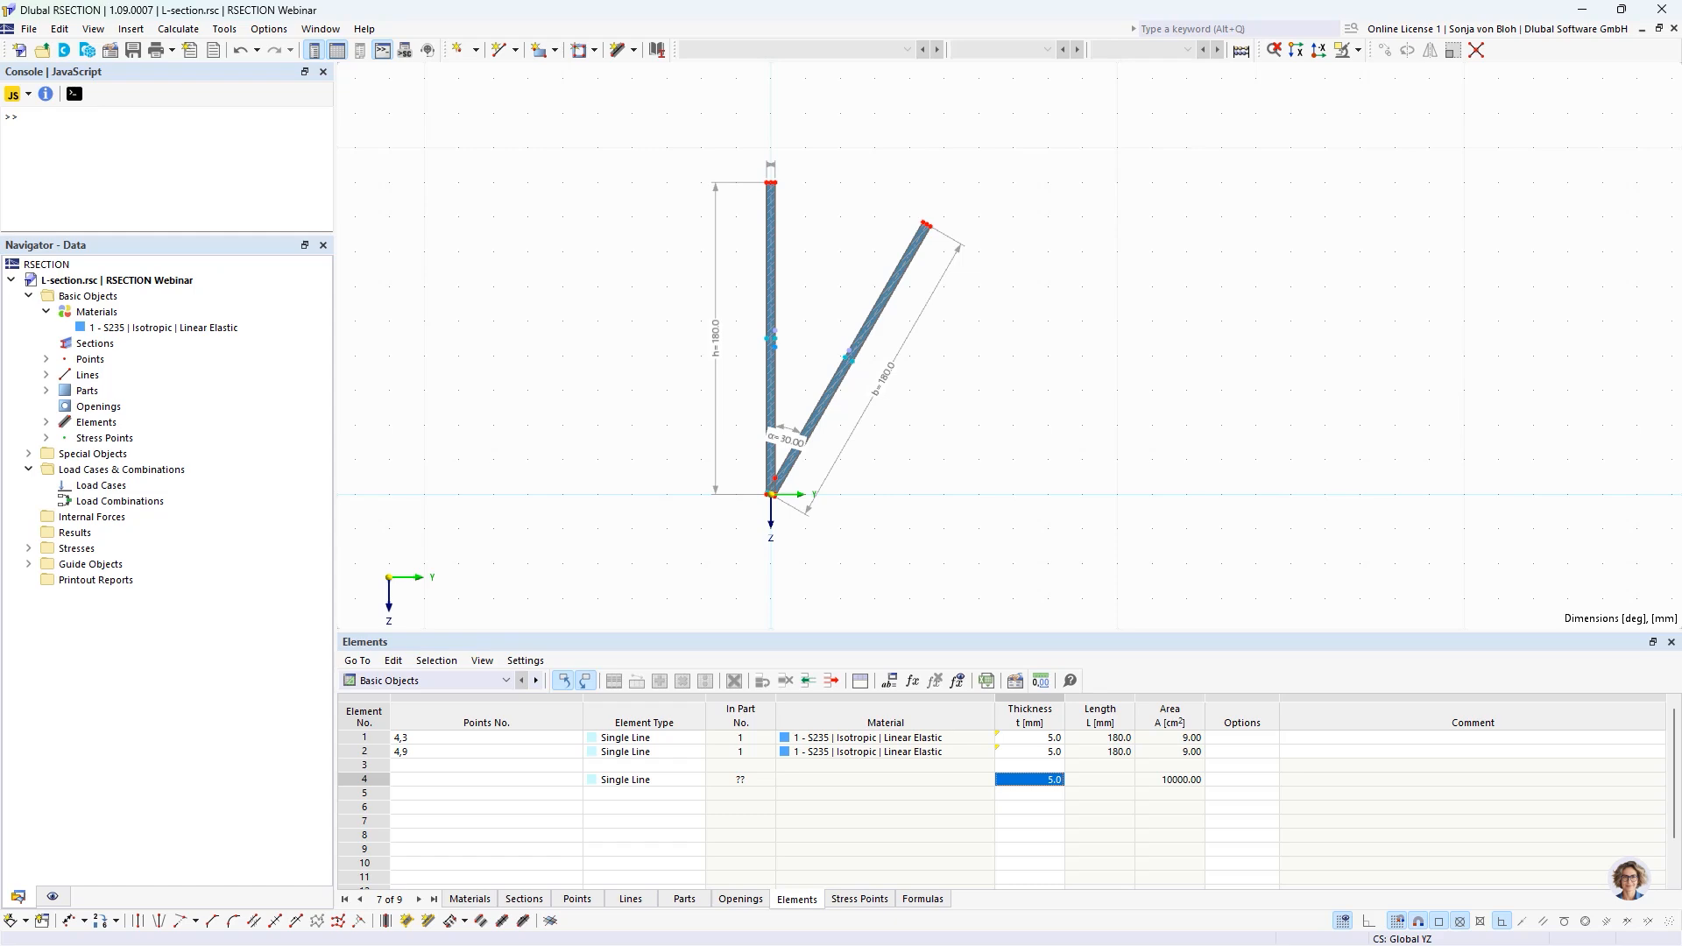
pyautogui.hotkey('alt', 'Tab')
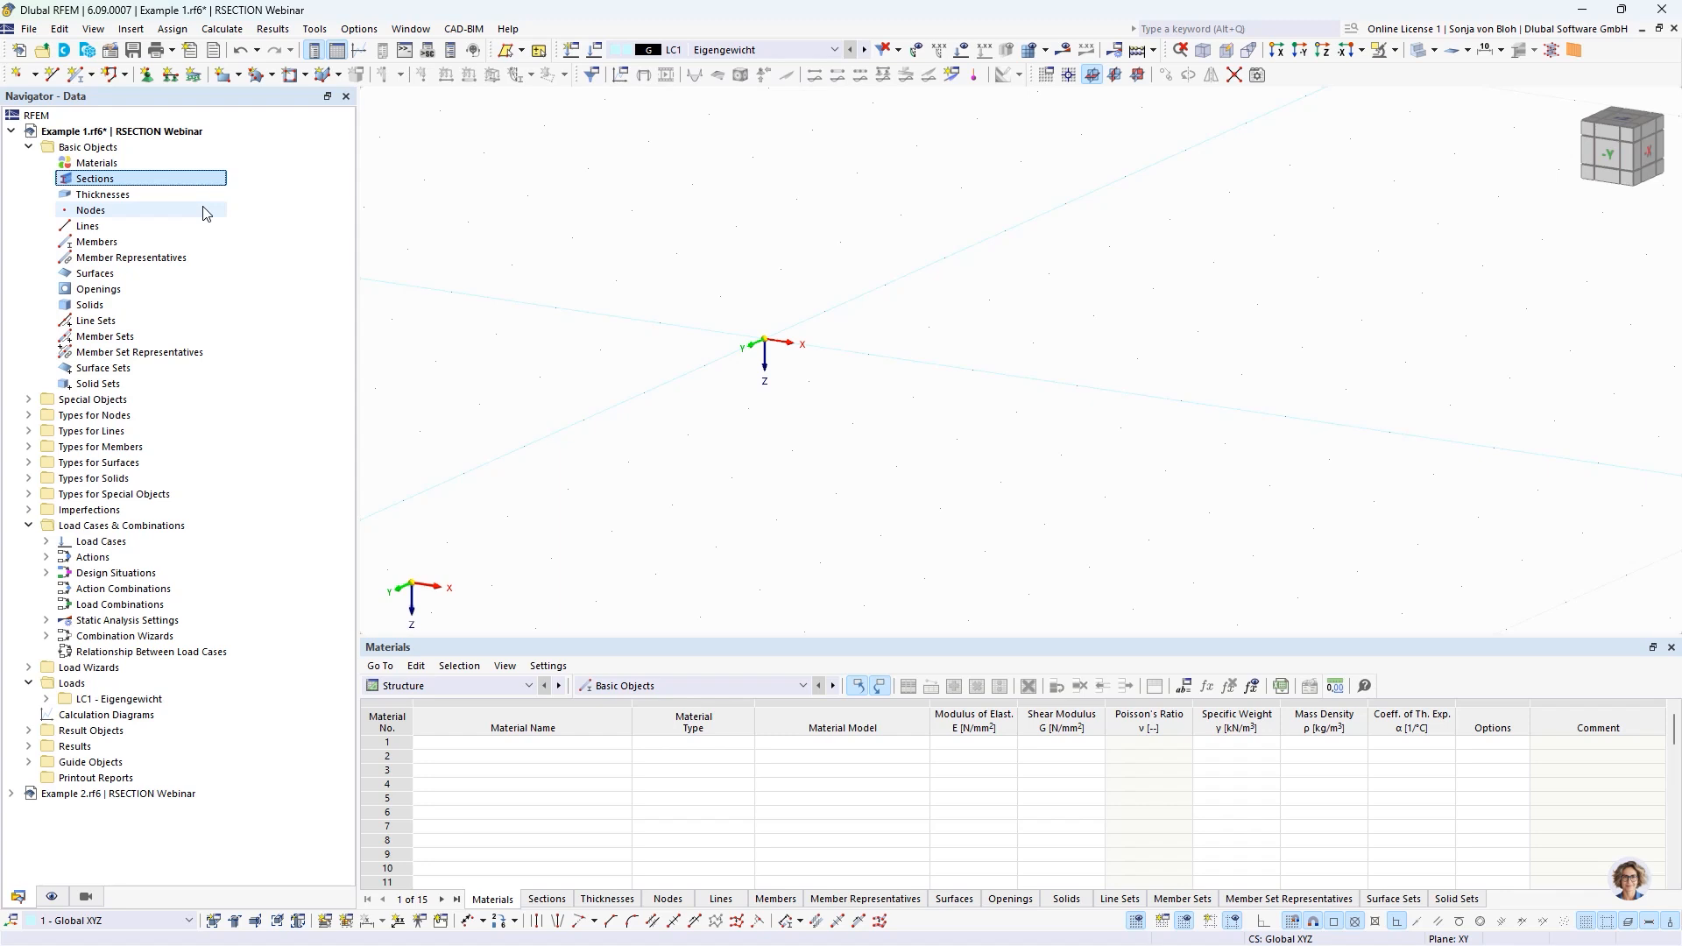
# Create a new section by importing the L-section model from the RSECTION Webinar project.
pyautogui.rightClick(101, 186)
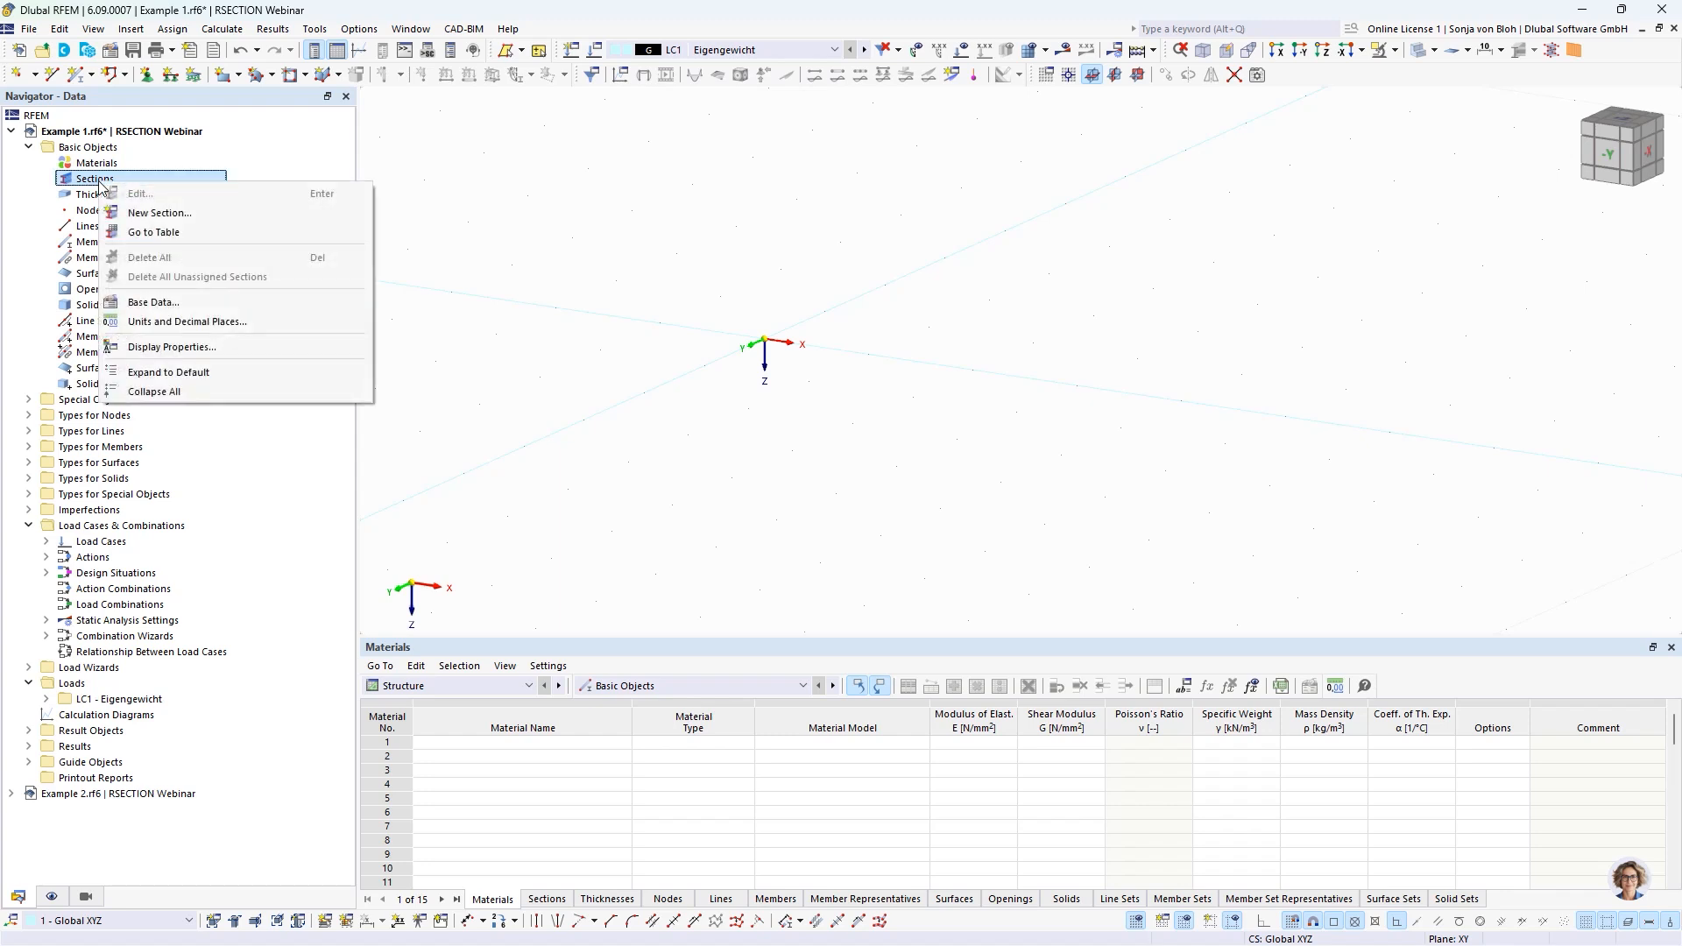
pyautogui.click(141, 213)
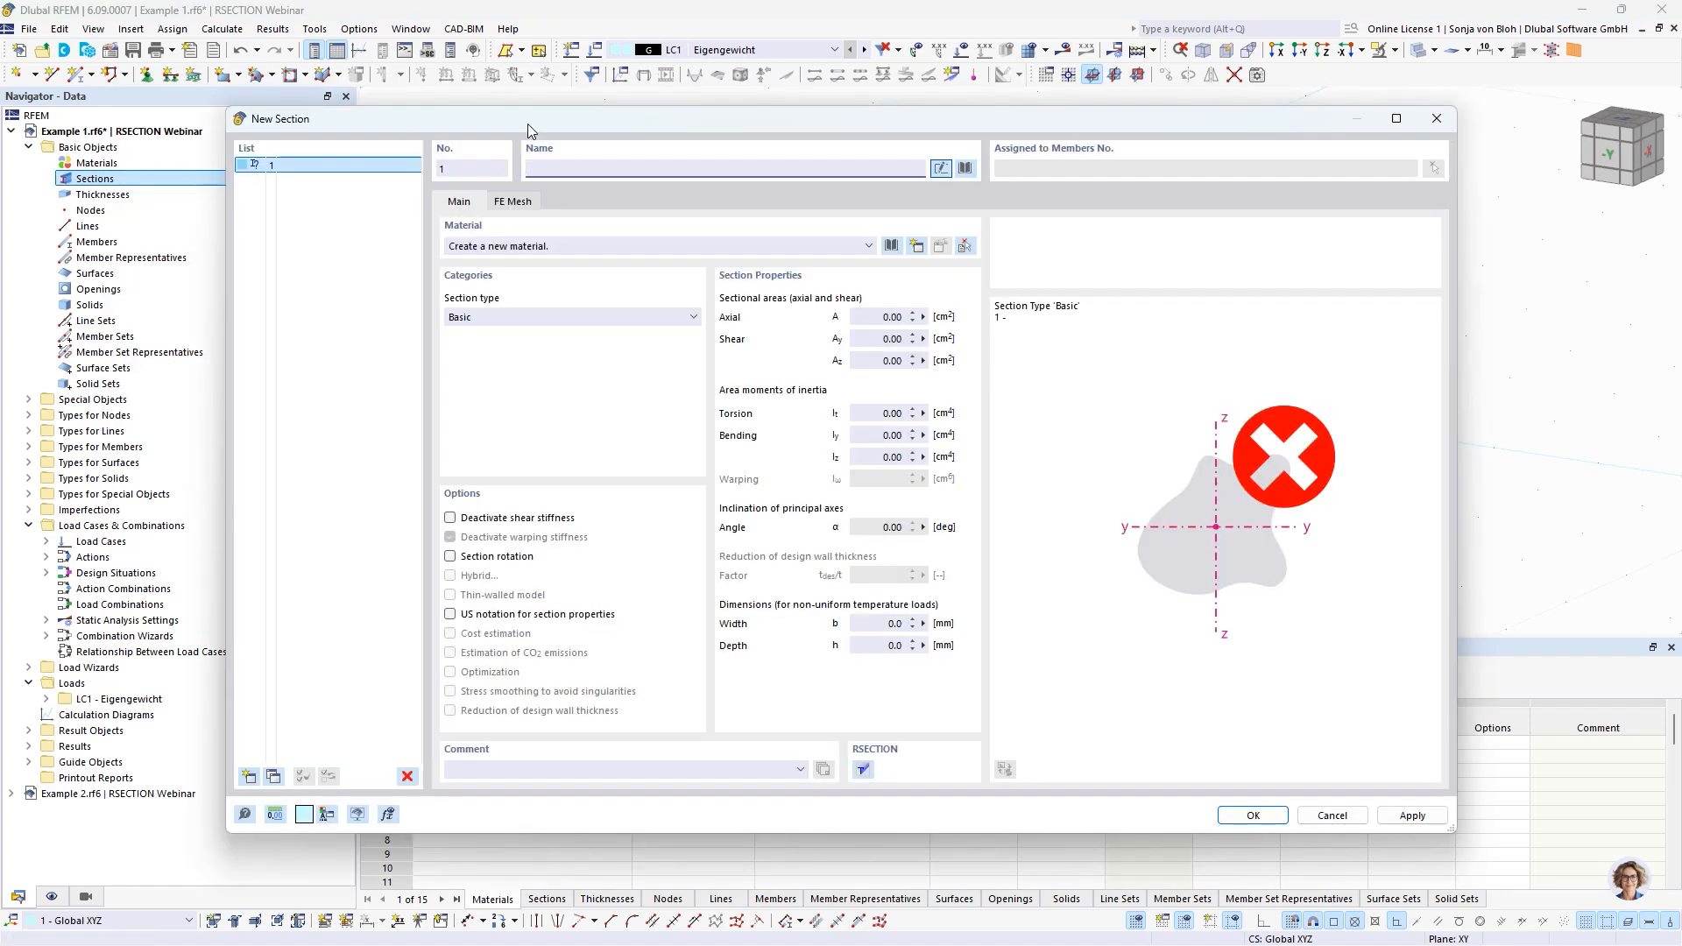
pyautogui.click(966, 168)
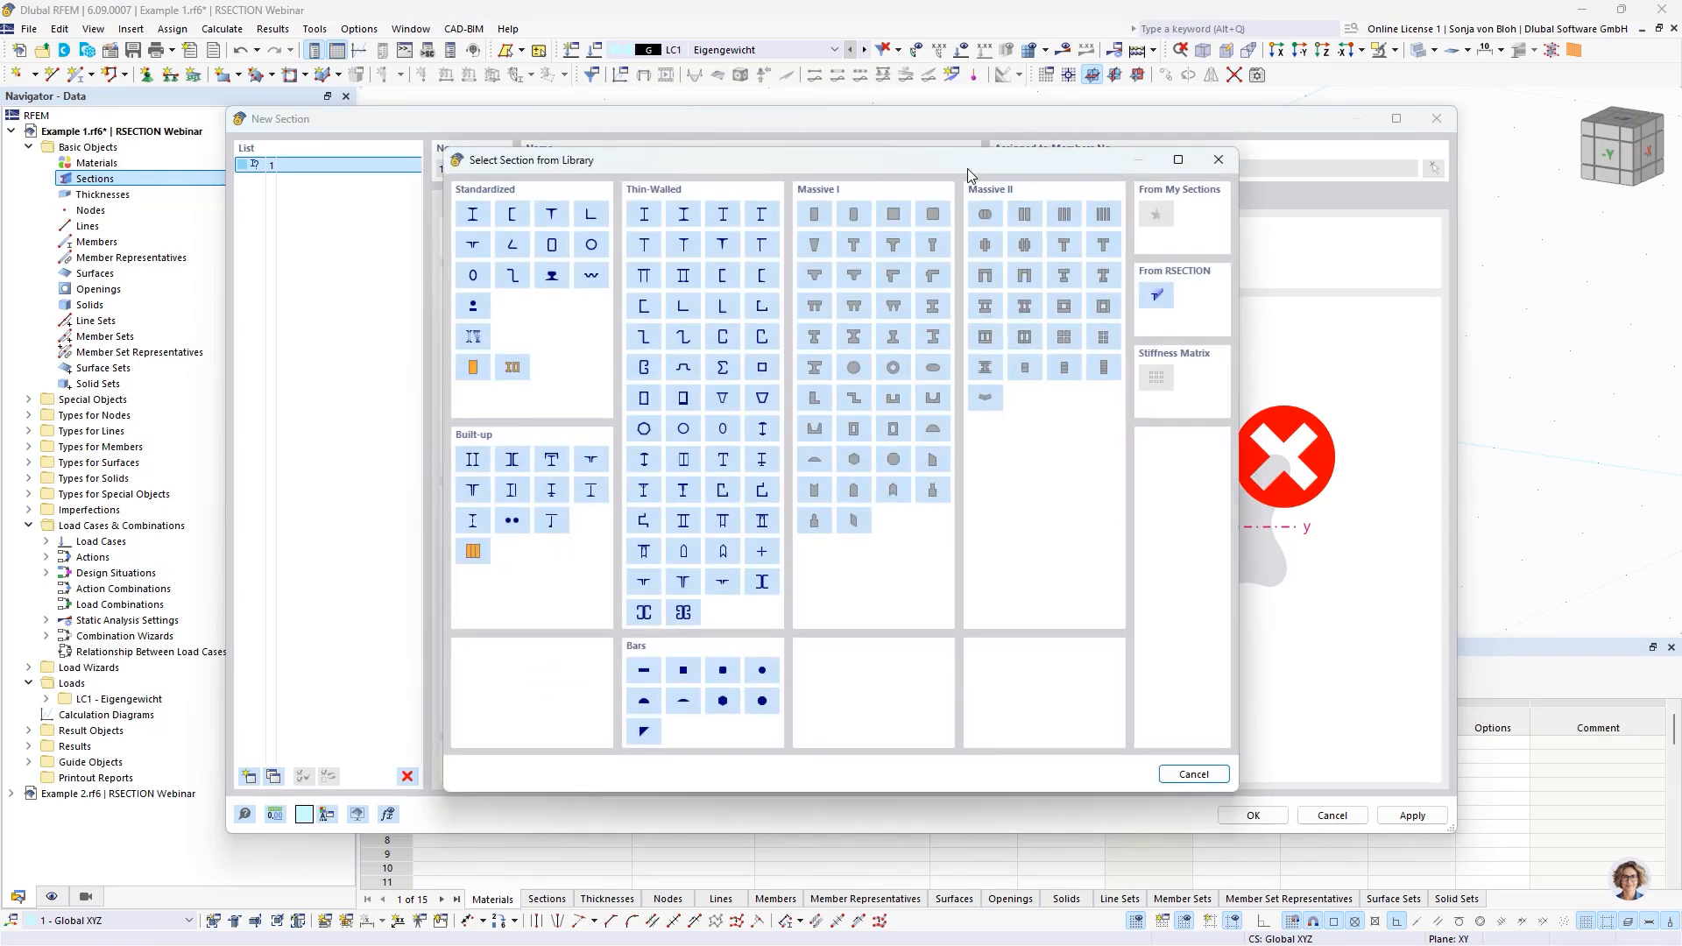
pyautogui.click(1156, 298)
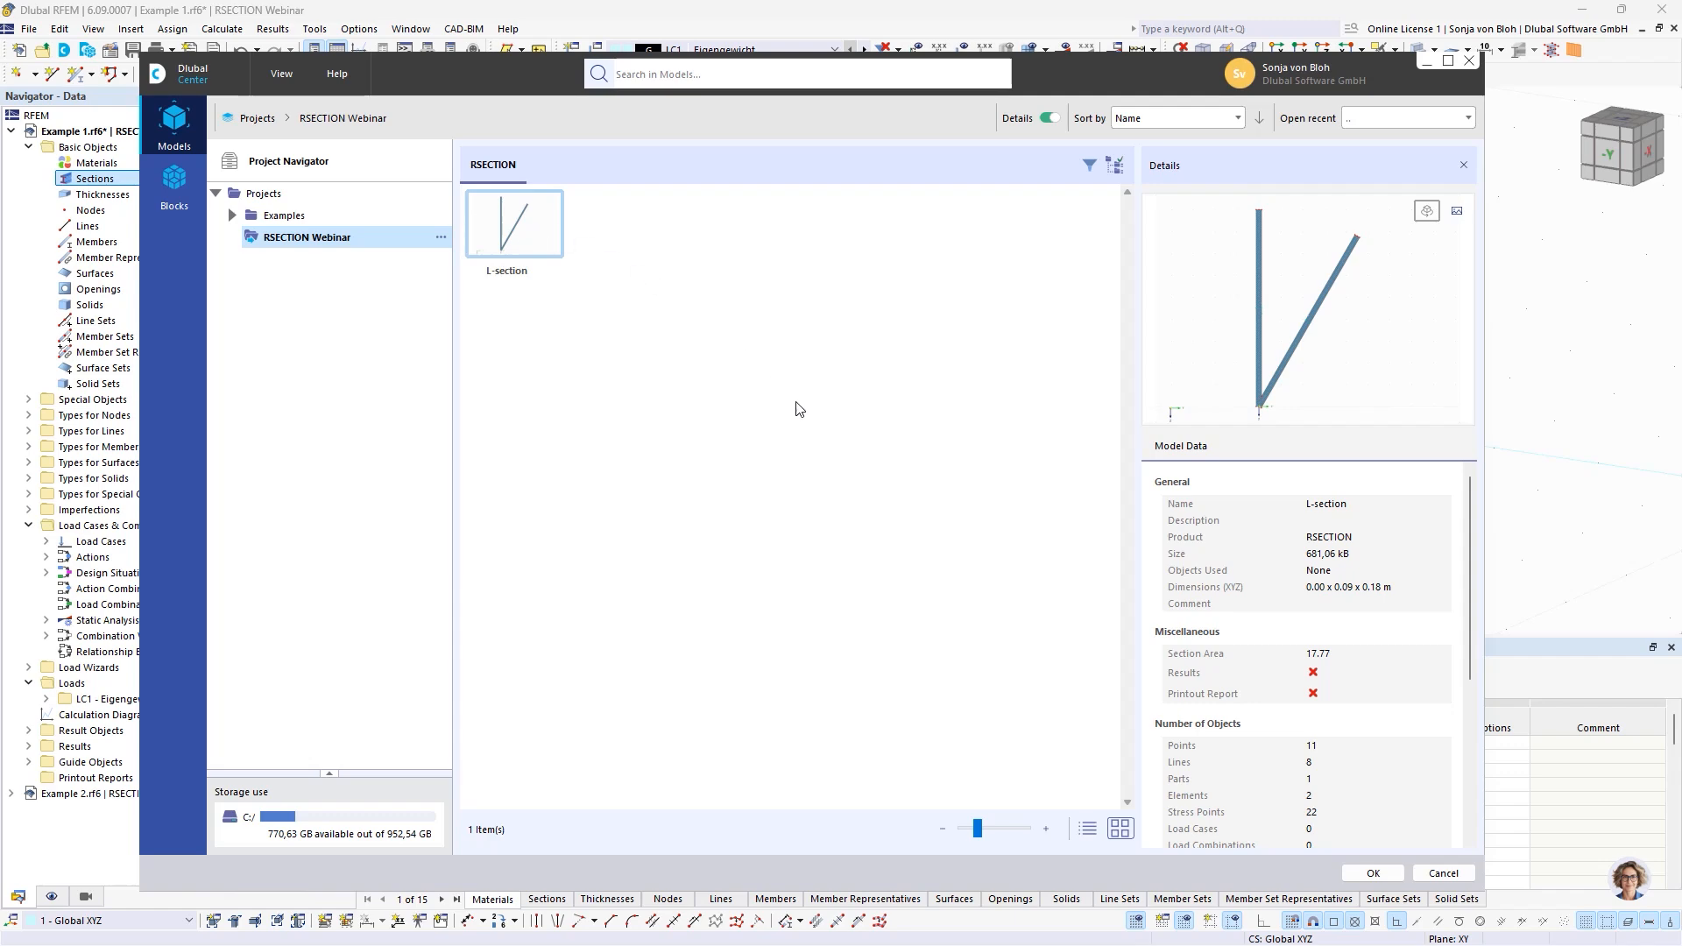
pyautogui.click(1370, 873)
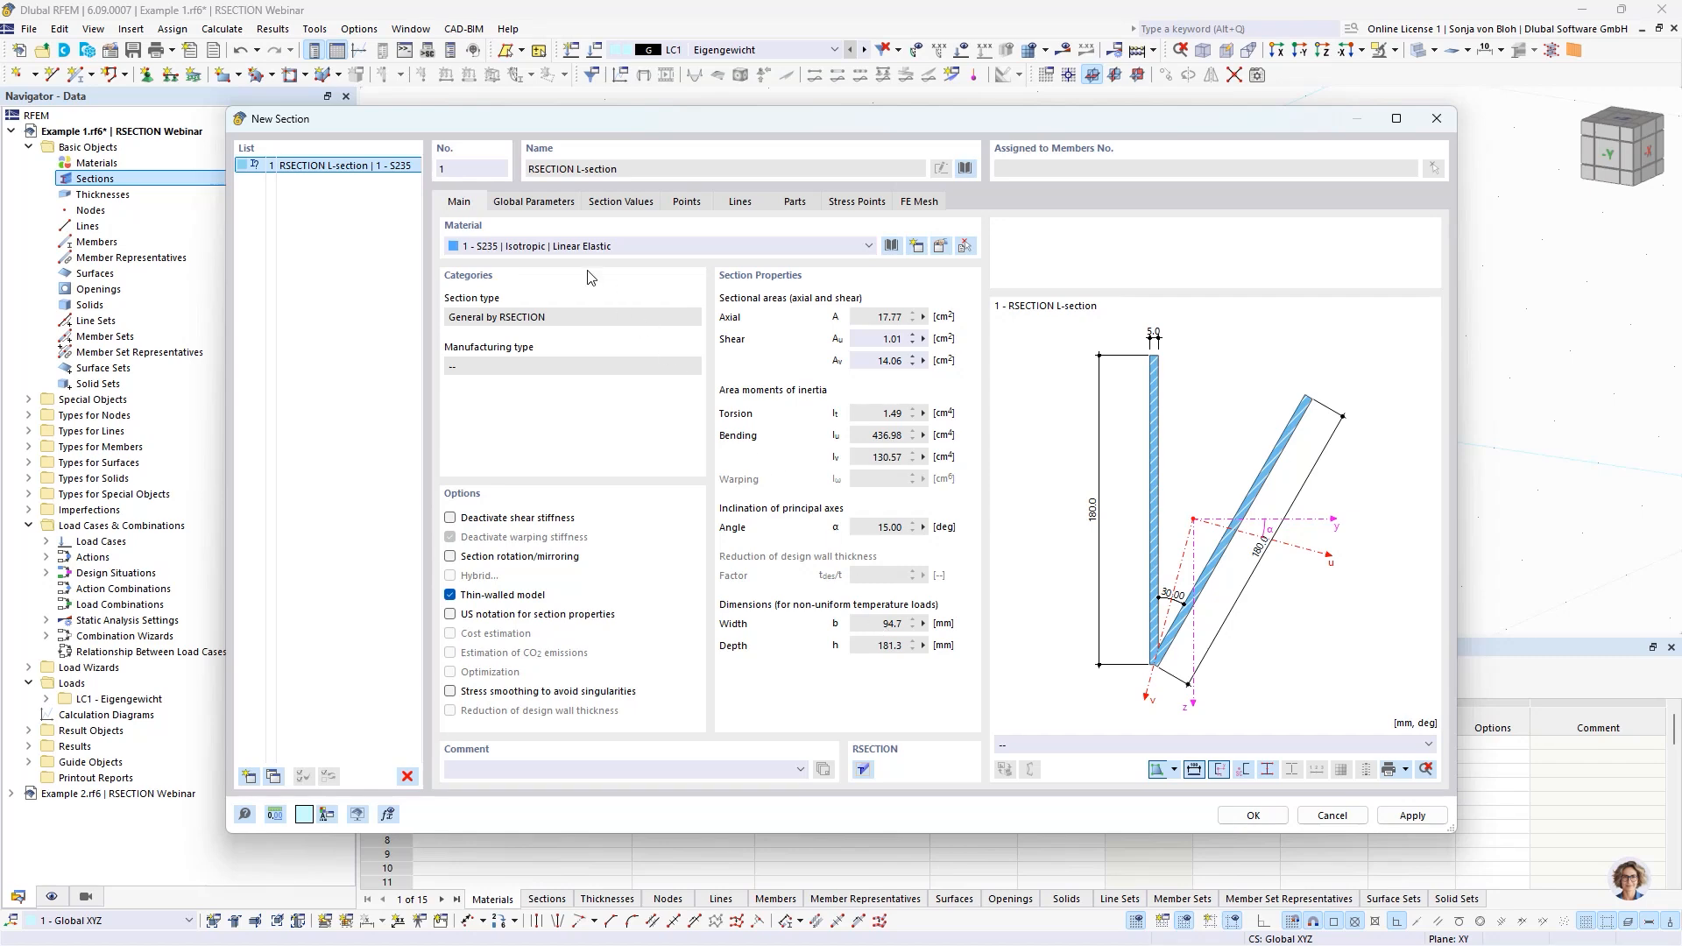
# Set the imported section's global parameters to h = 120 mm, b = 80 mm, t = 10 mm and alpha = 60 deg.
pyautogui.click(552, 202)
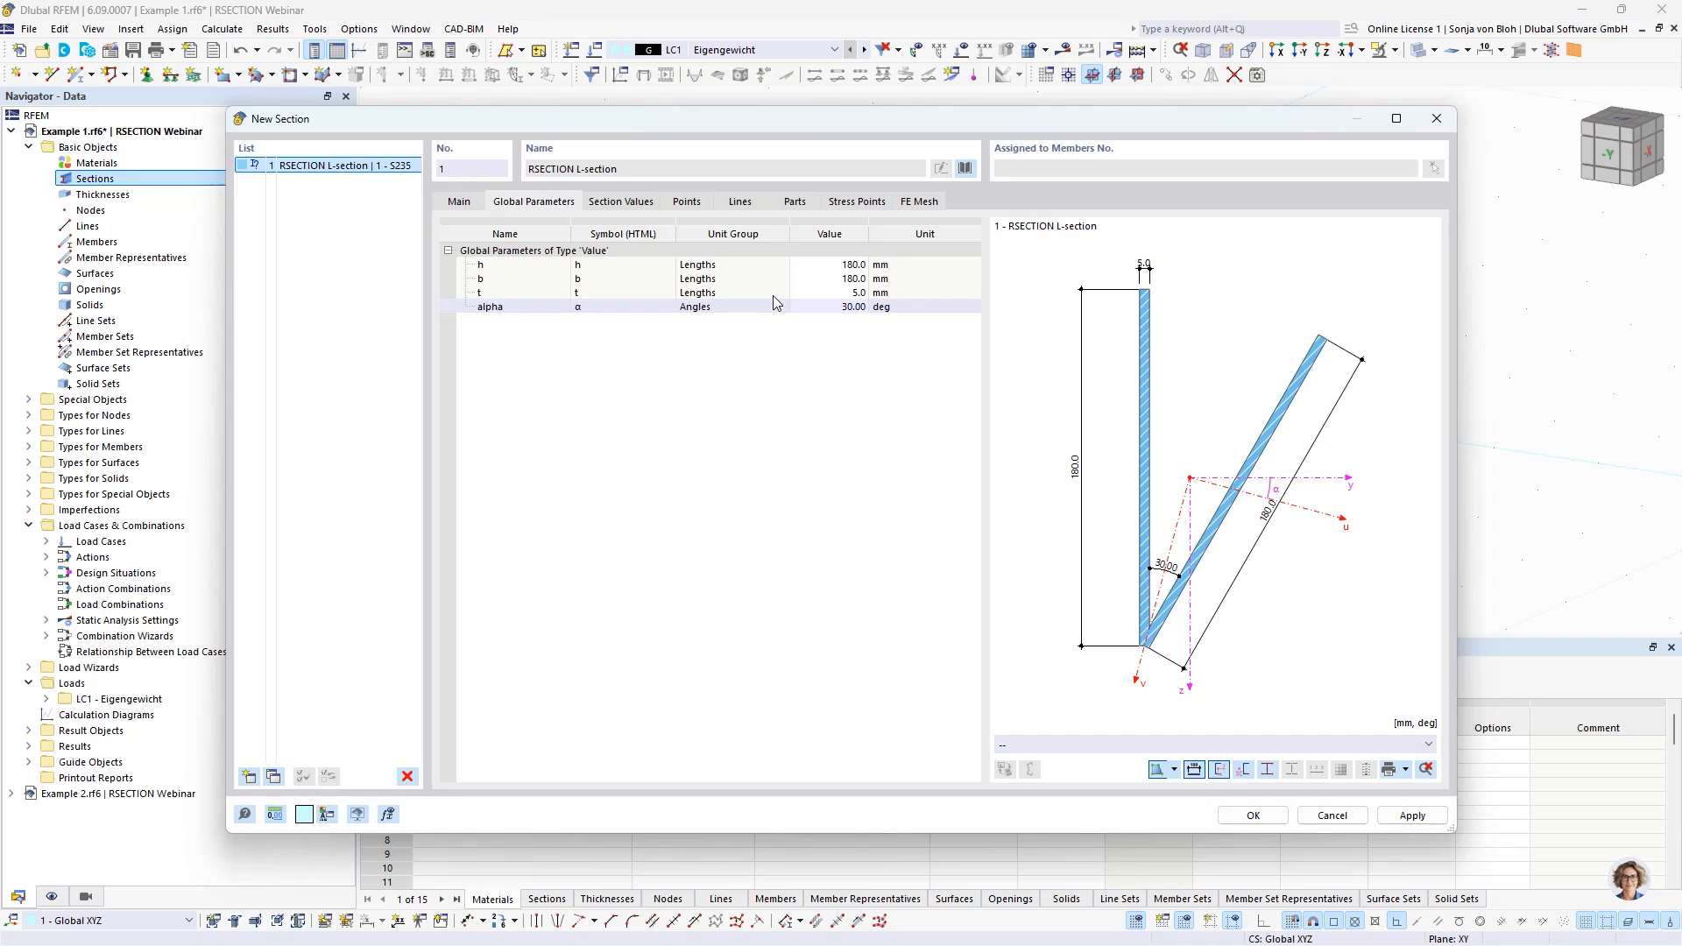
pyautogui.click(833, 264)
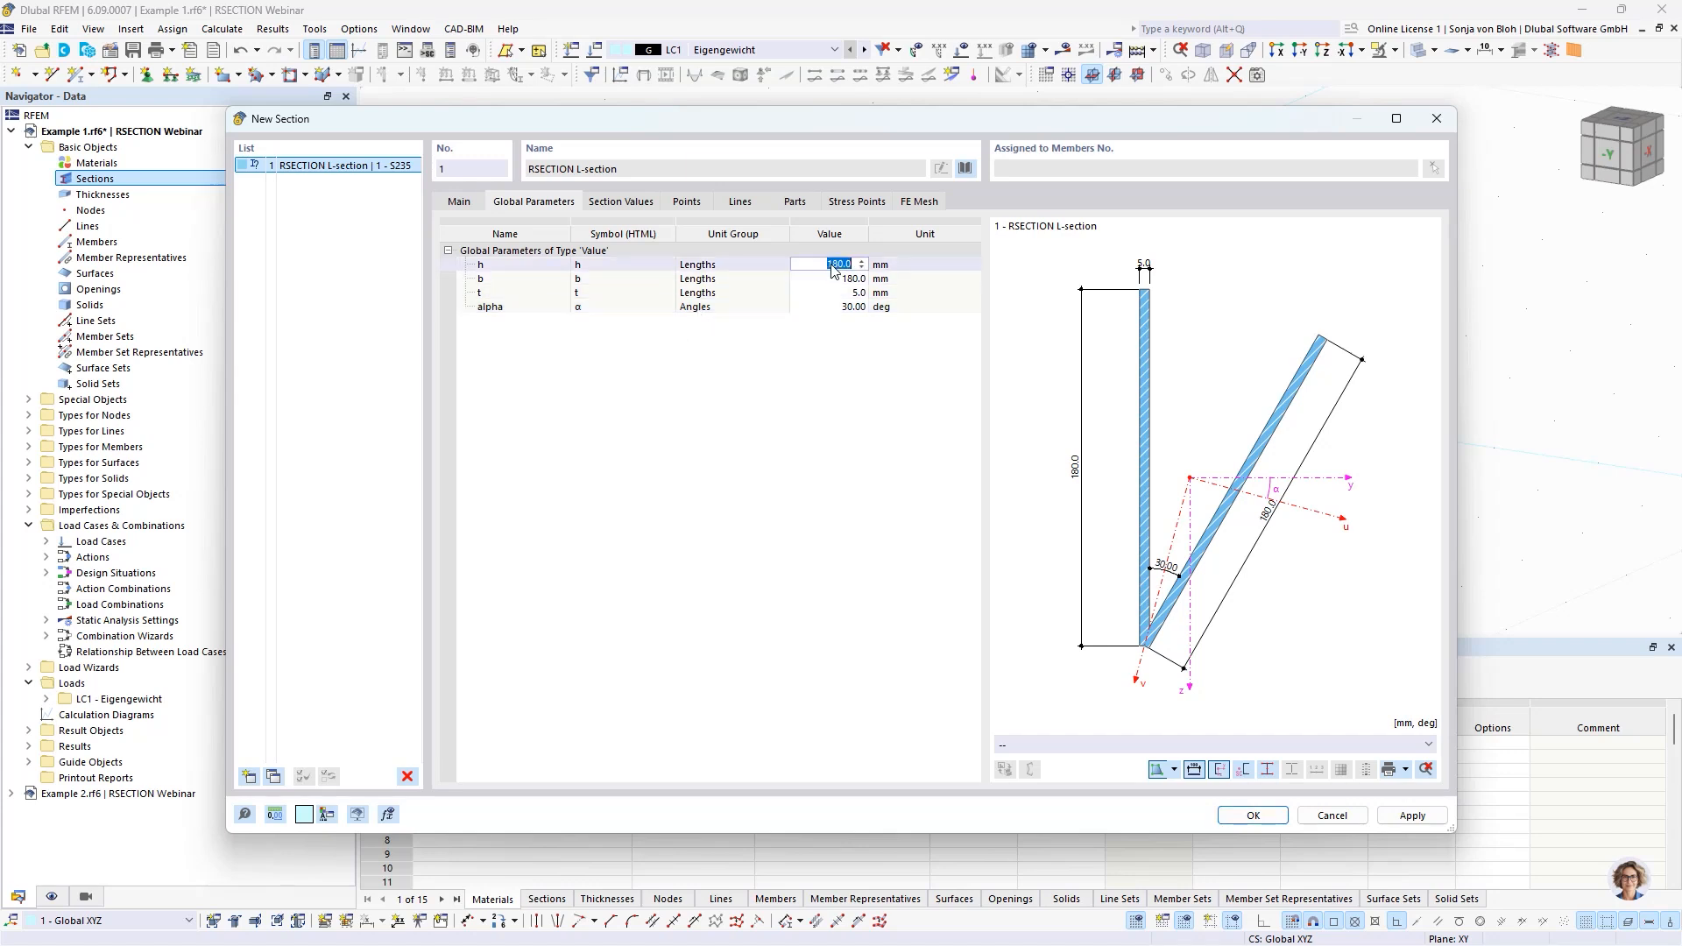
pyautogui.write('120')
pyautogui.click(832, 278)
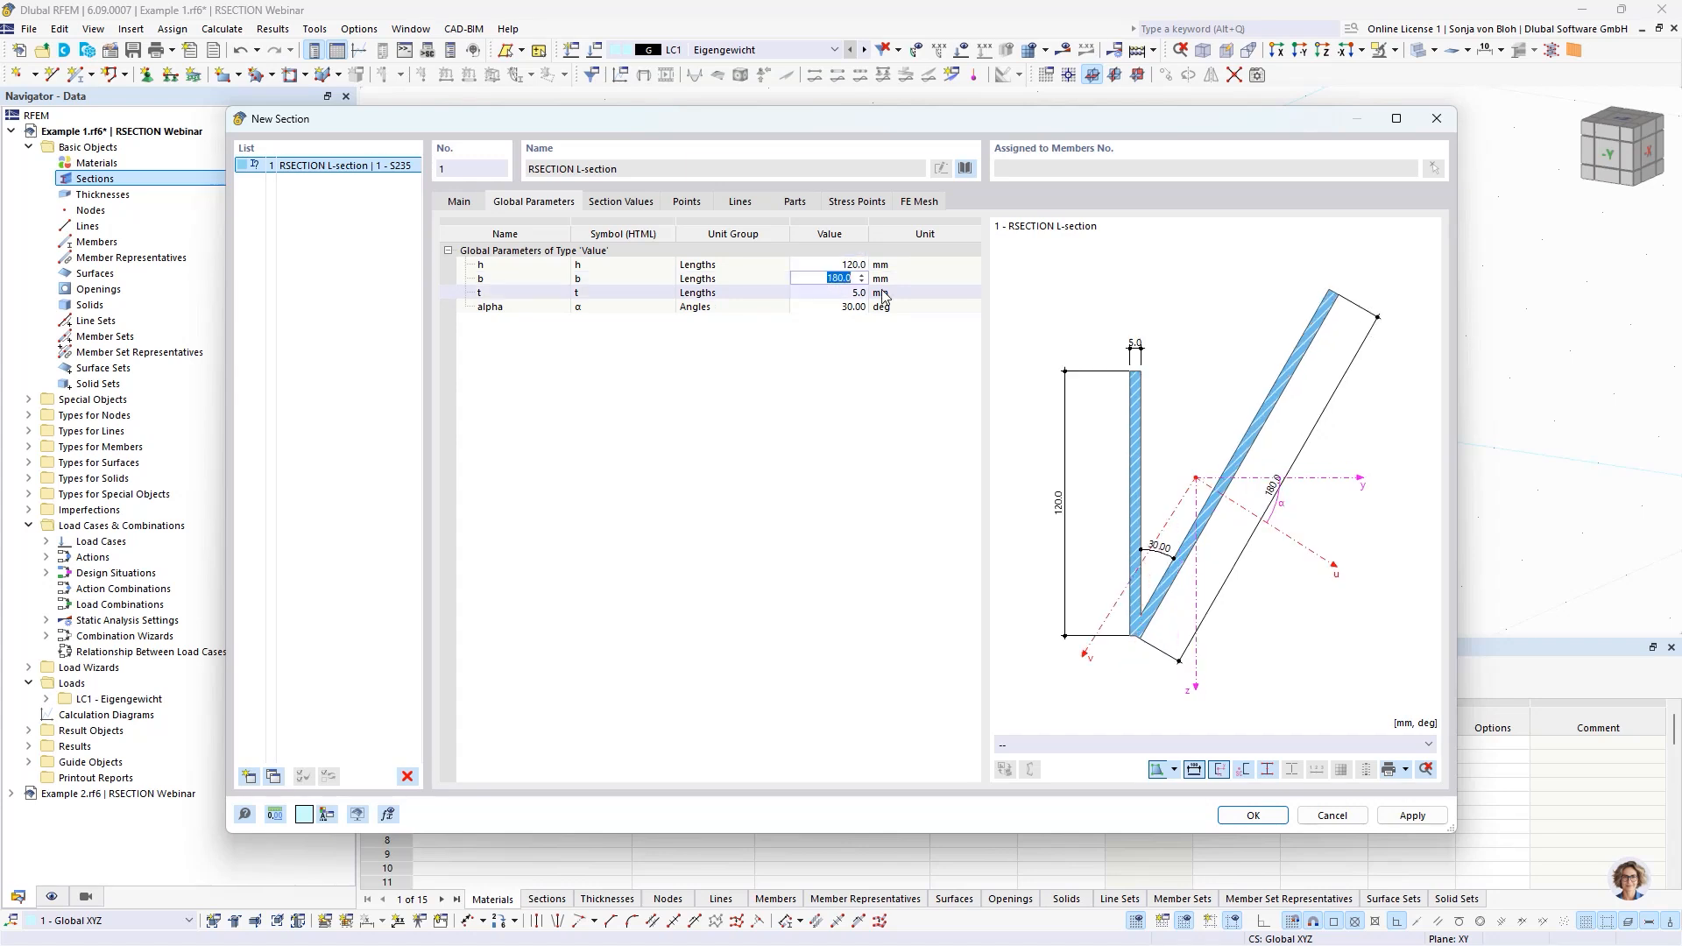
pyautogui.write('80')
pyautogui.click(840, 295)
pyautogui.write('10')
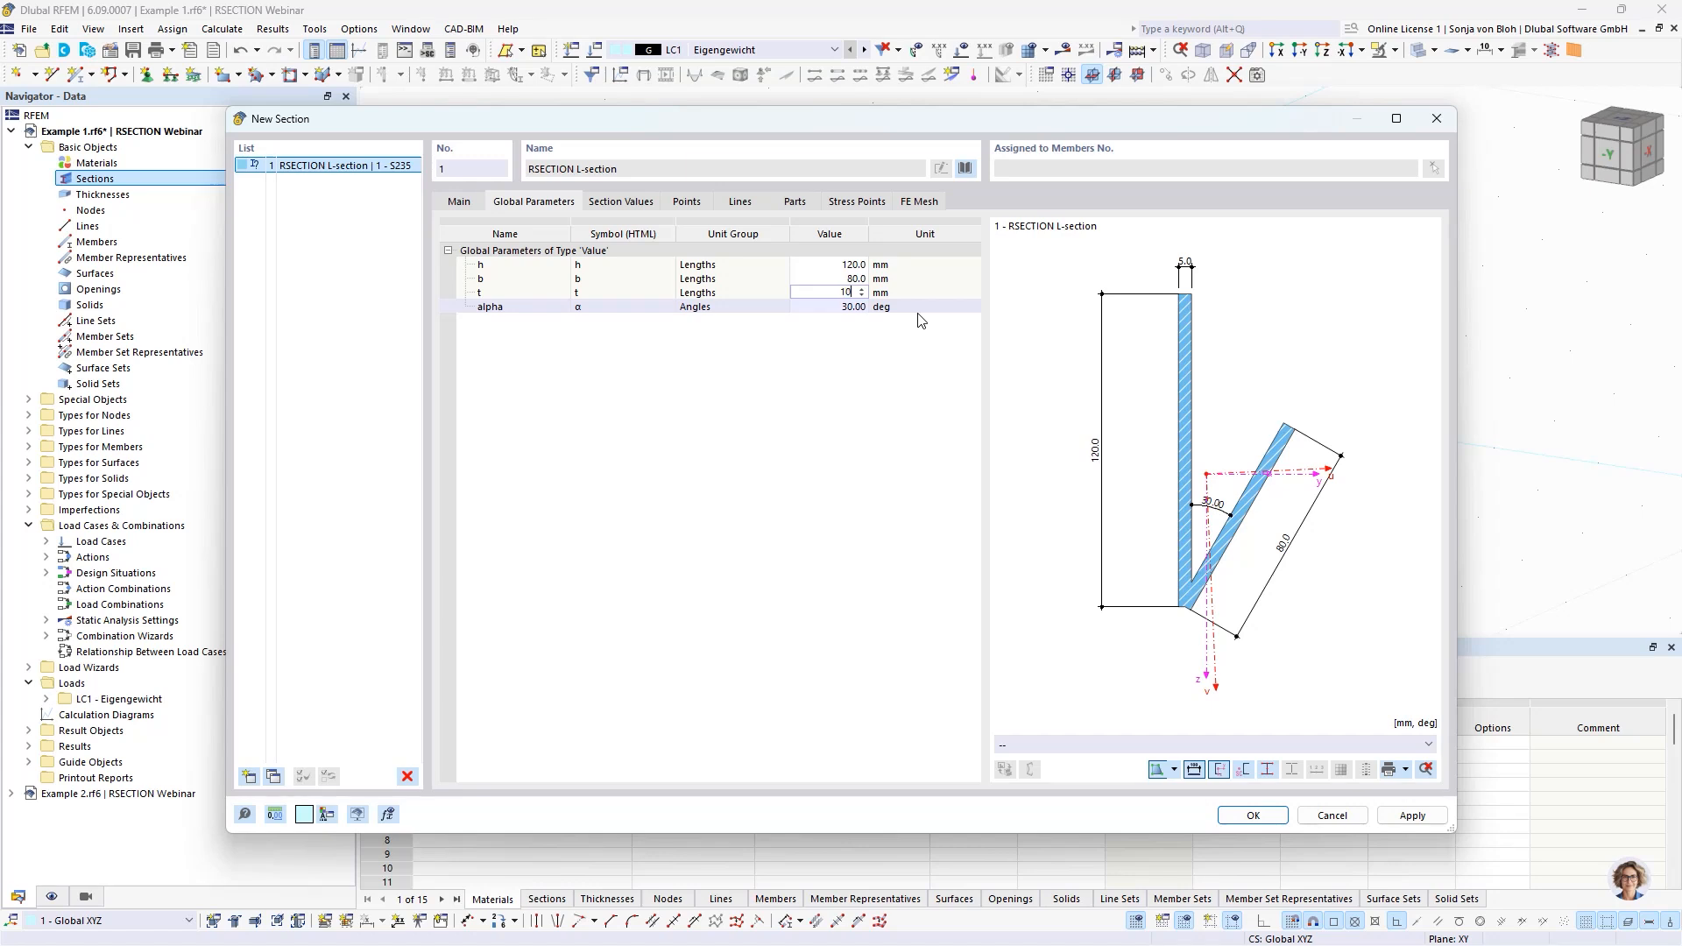
pyautogui.click(837, 309)
pyautogui.write('60')
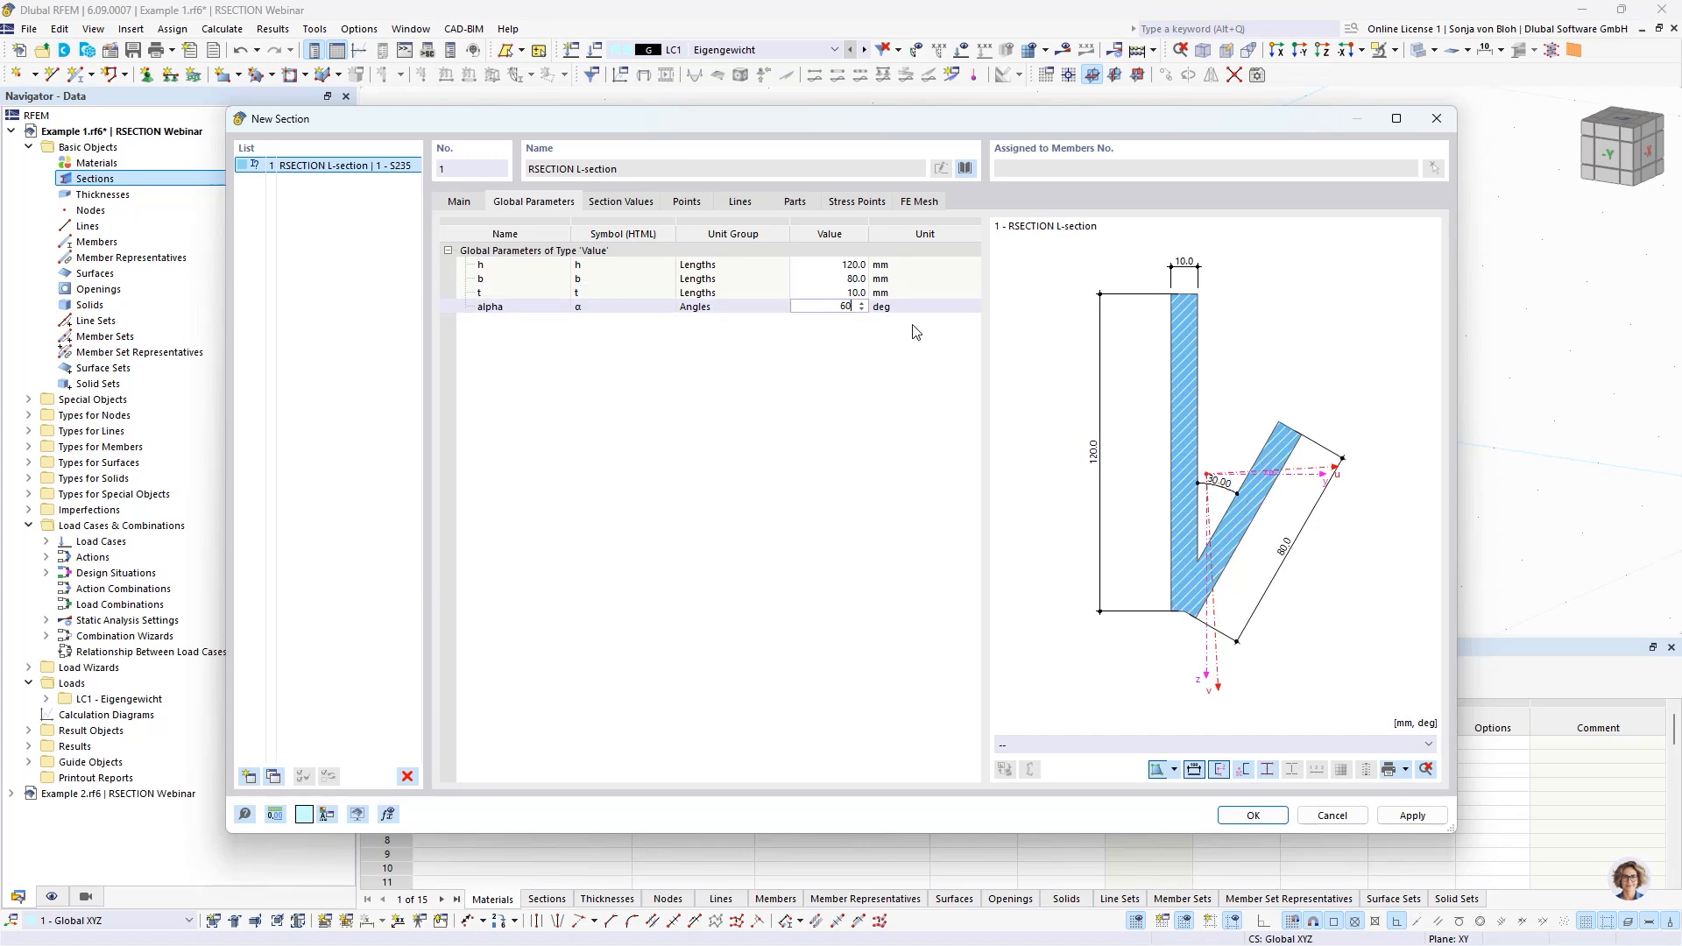
pyautogui.click(837, 295)
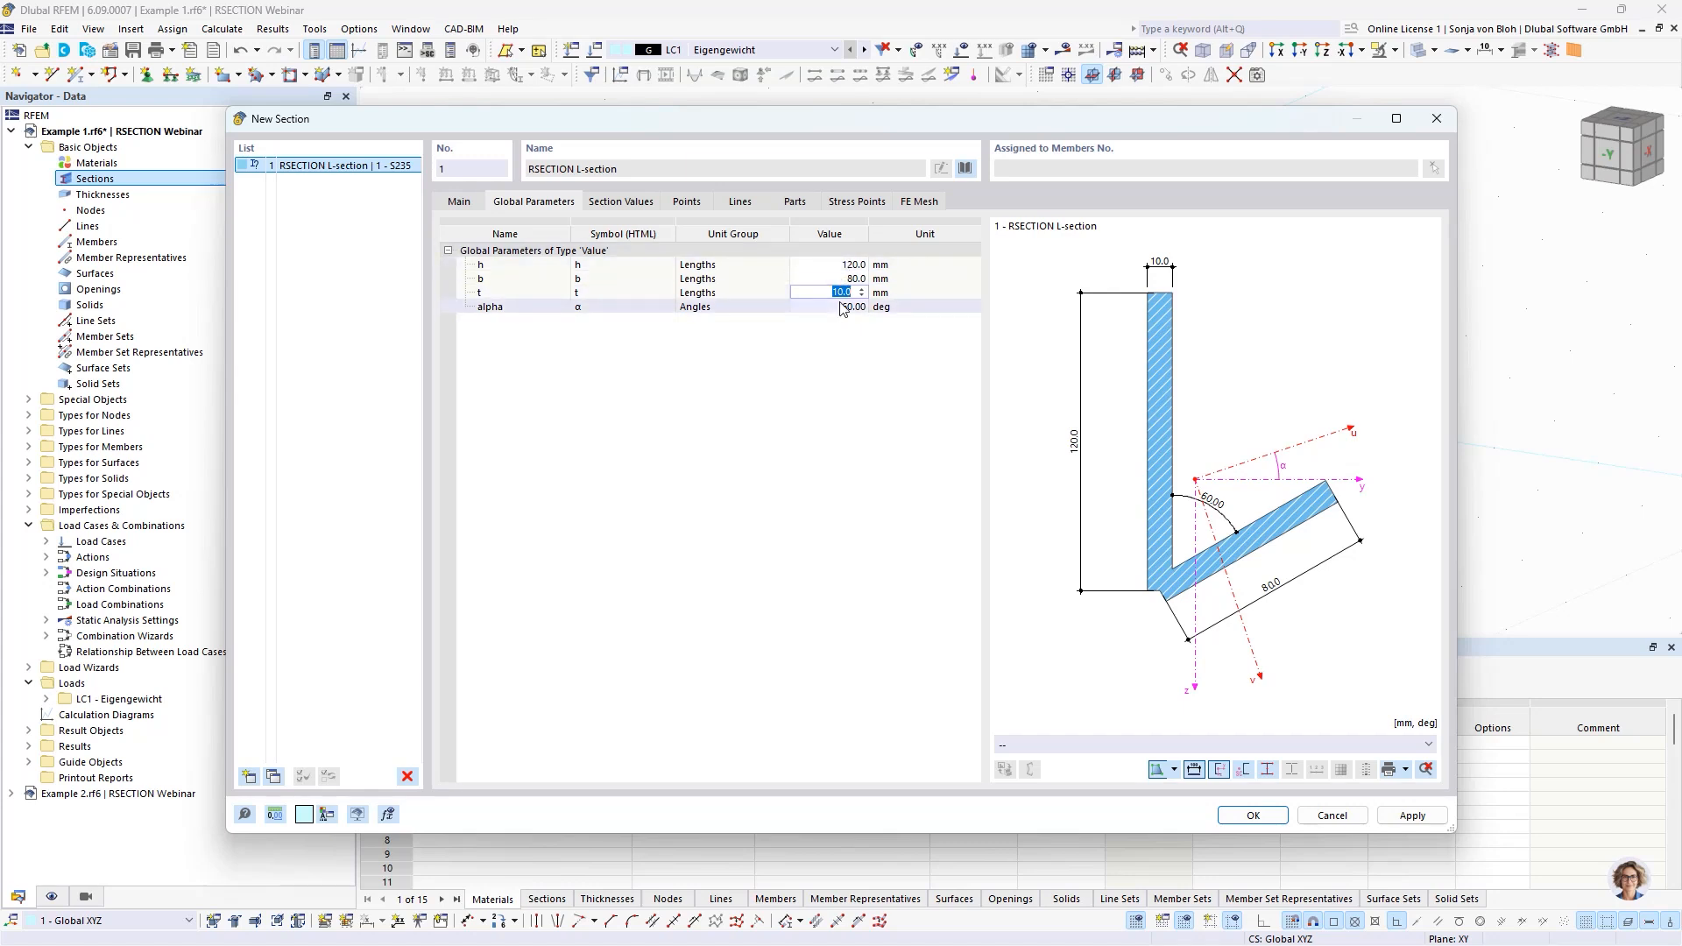
pyautogui.click(816, 265)
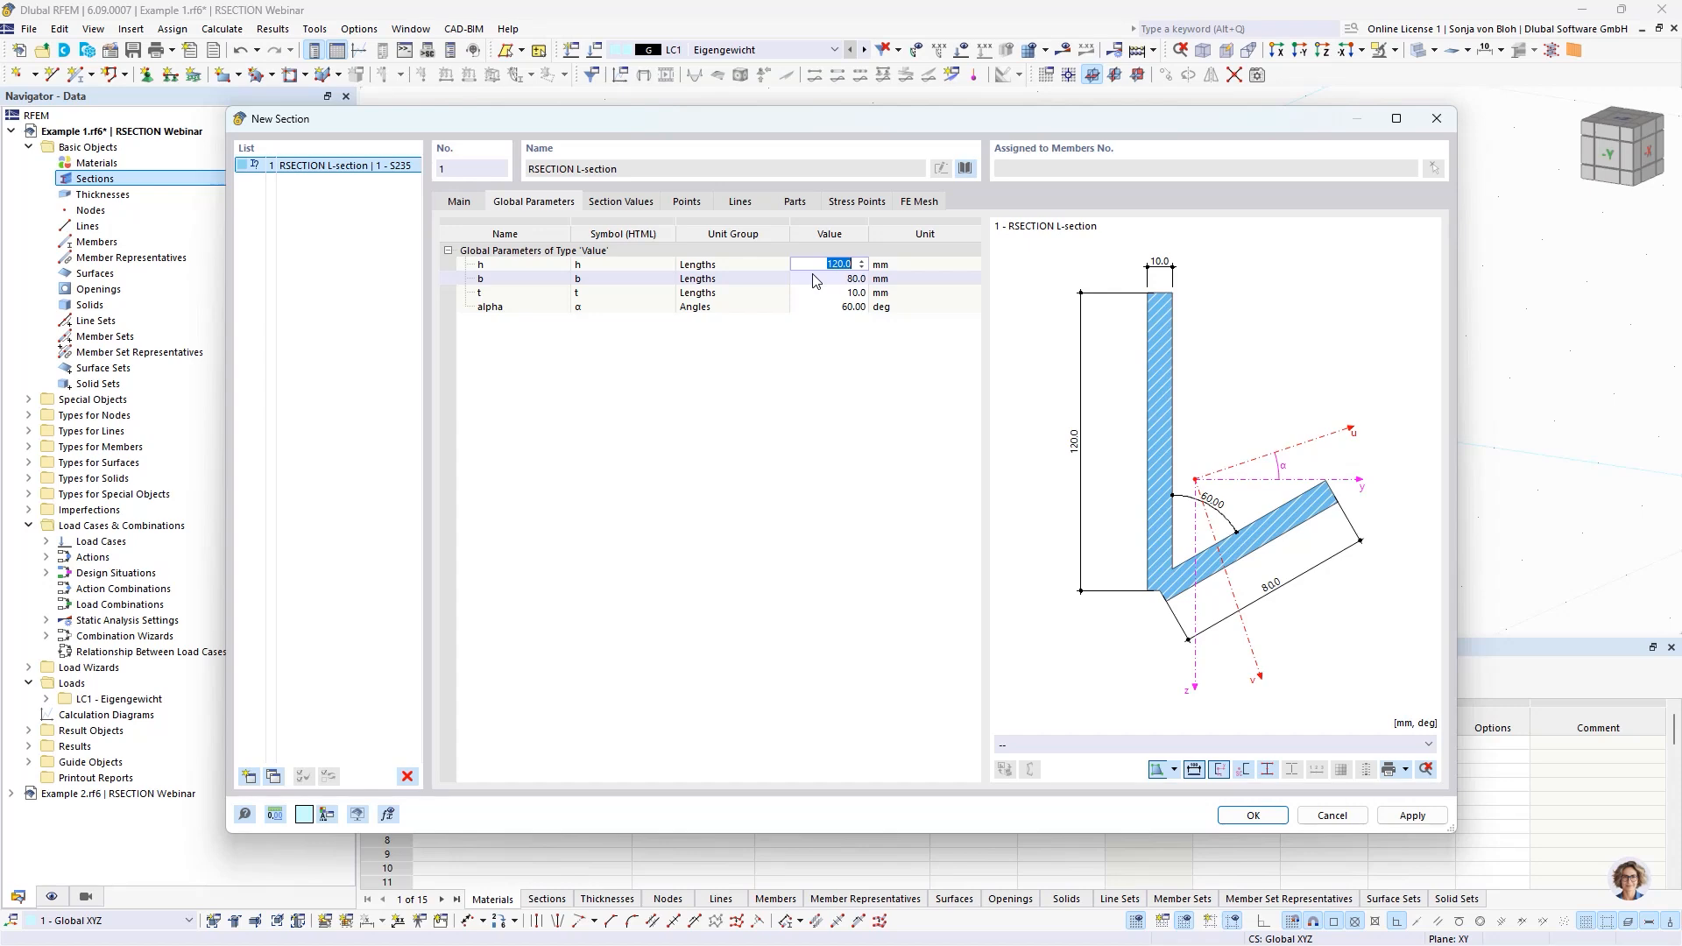
# Copy the L-section as section 2, set its h__1 parameter to 180 mm and accept both sections.
pyautogui.click(272, 775)
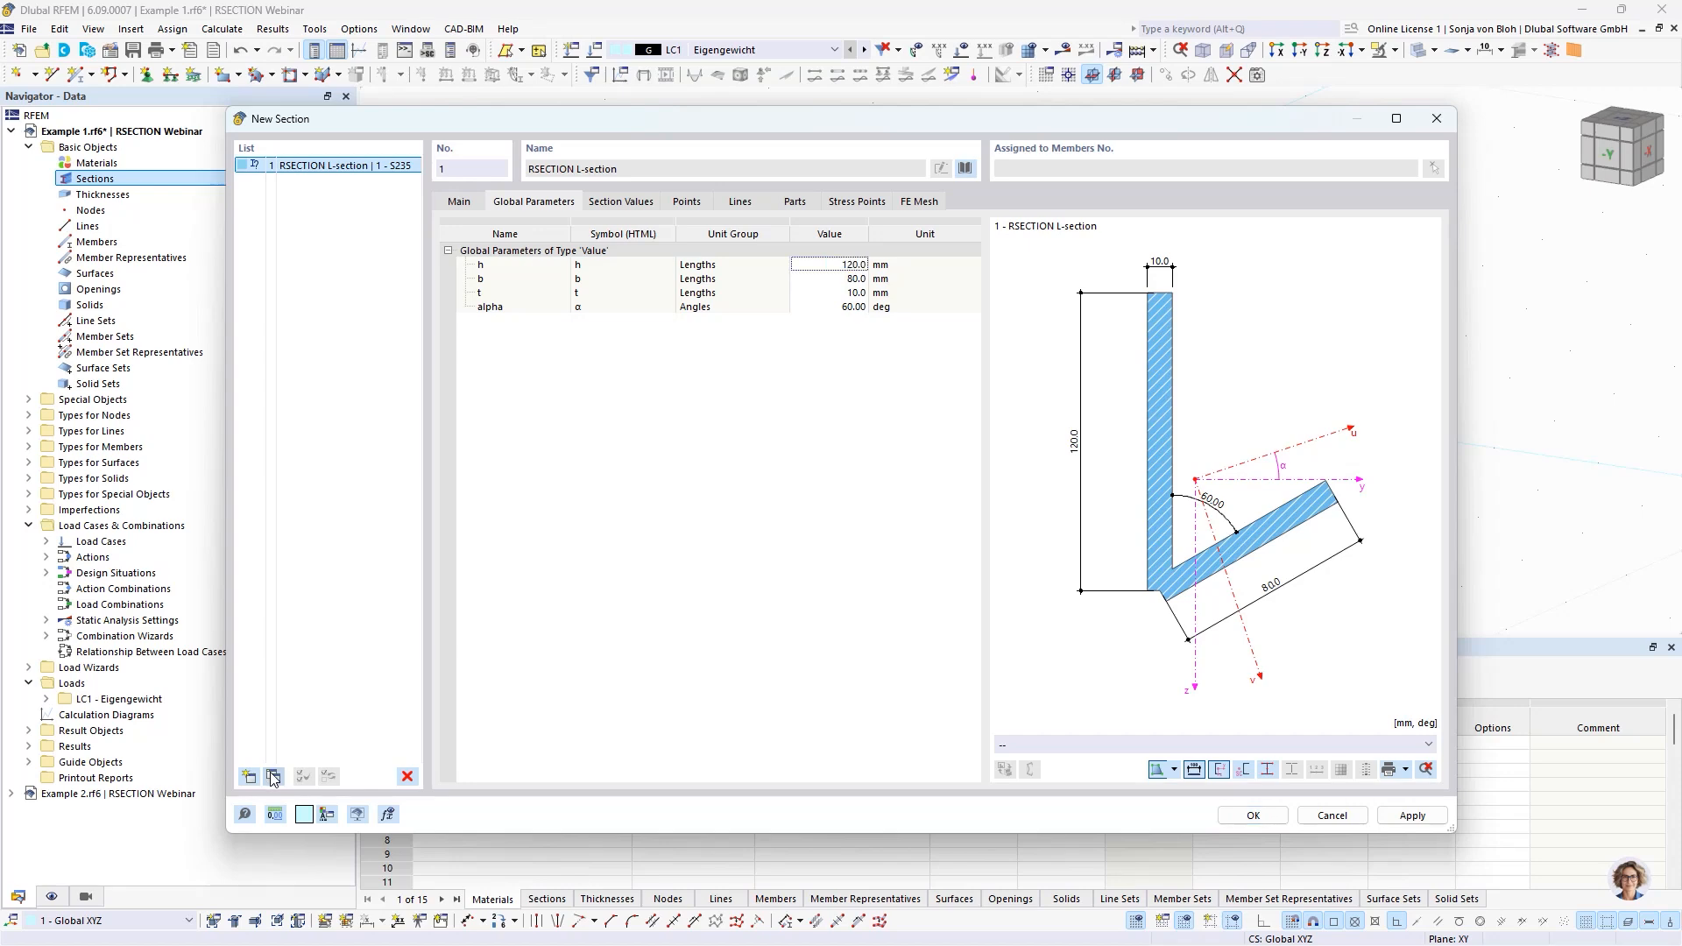
pyautogui.click(815, 264)
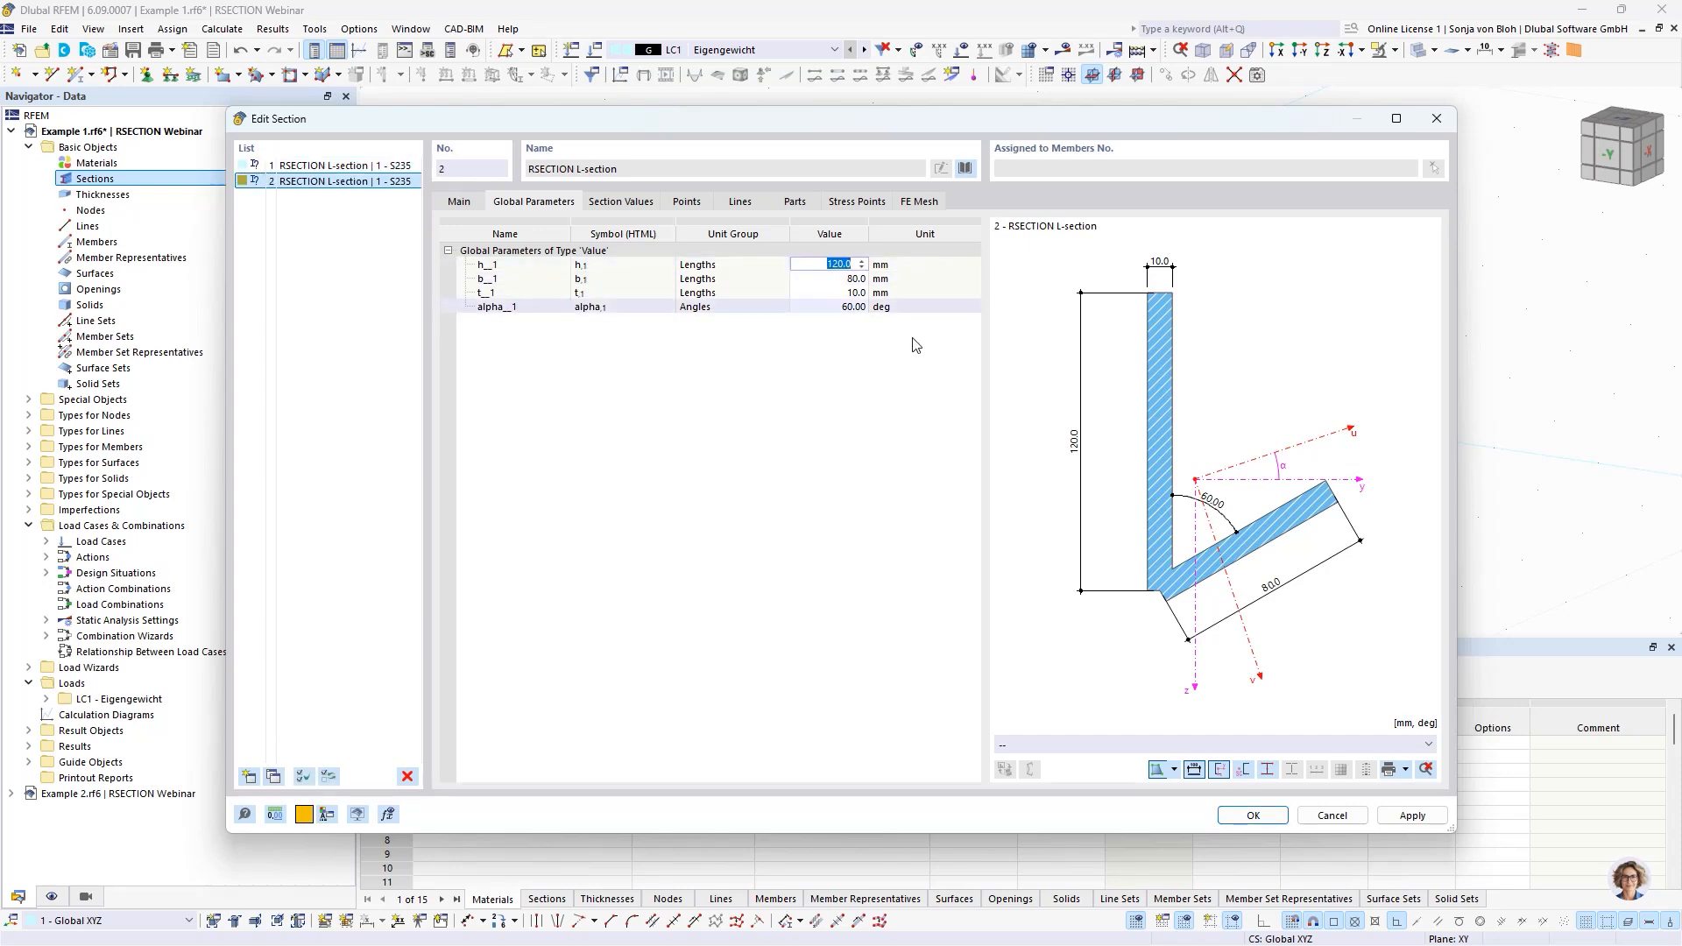
pyautogui.write('180')
pyautogui.click(832, 282)
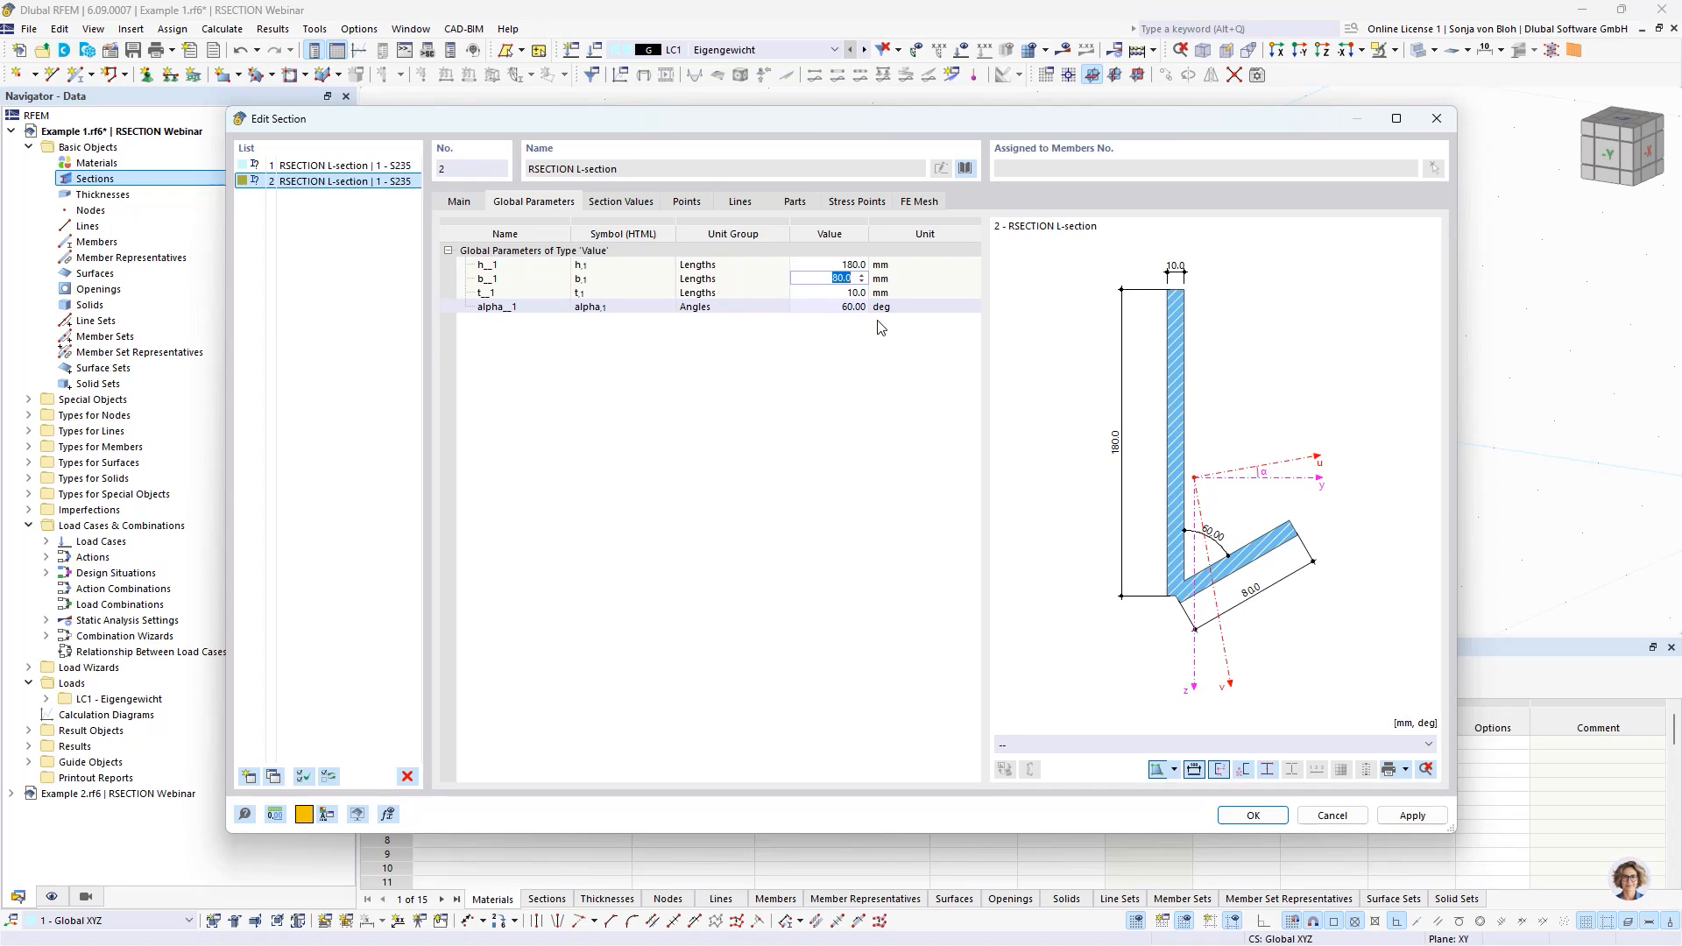
pyautogui.click(1255, 815)
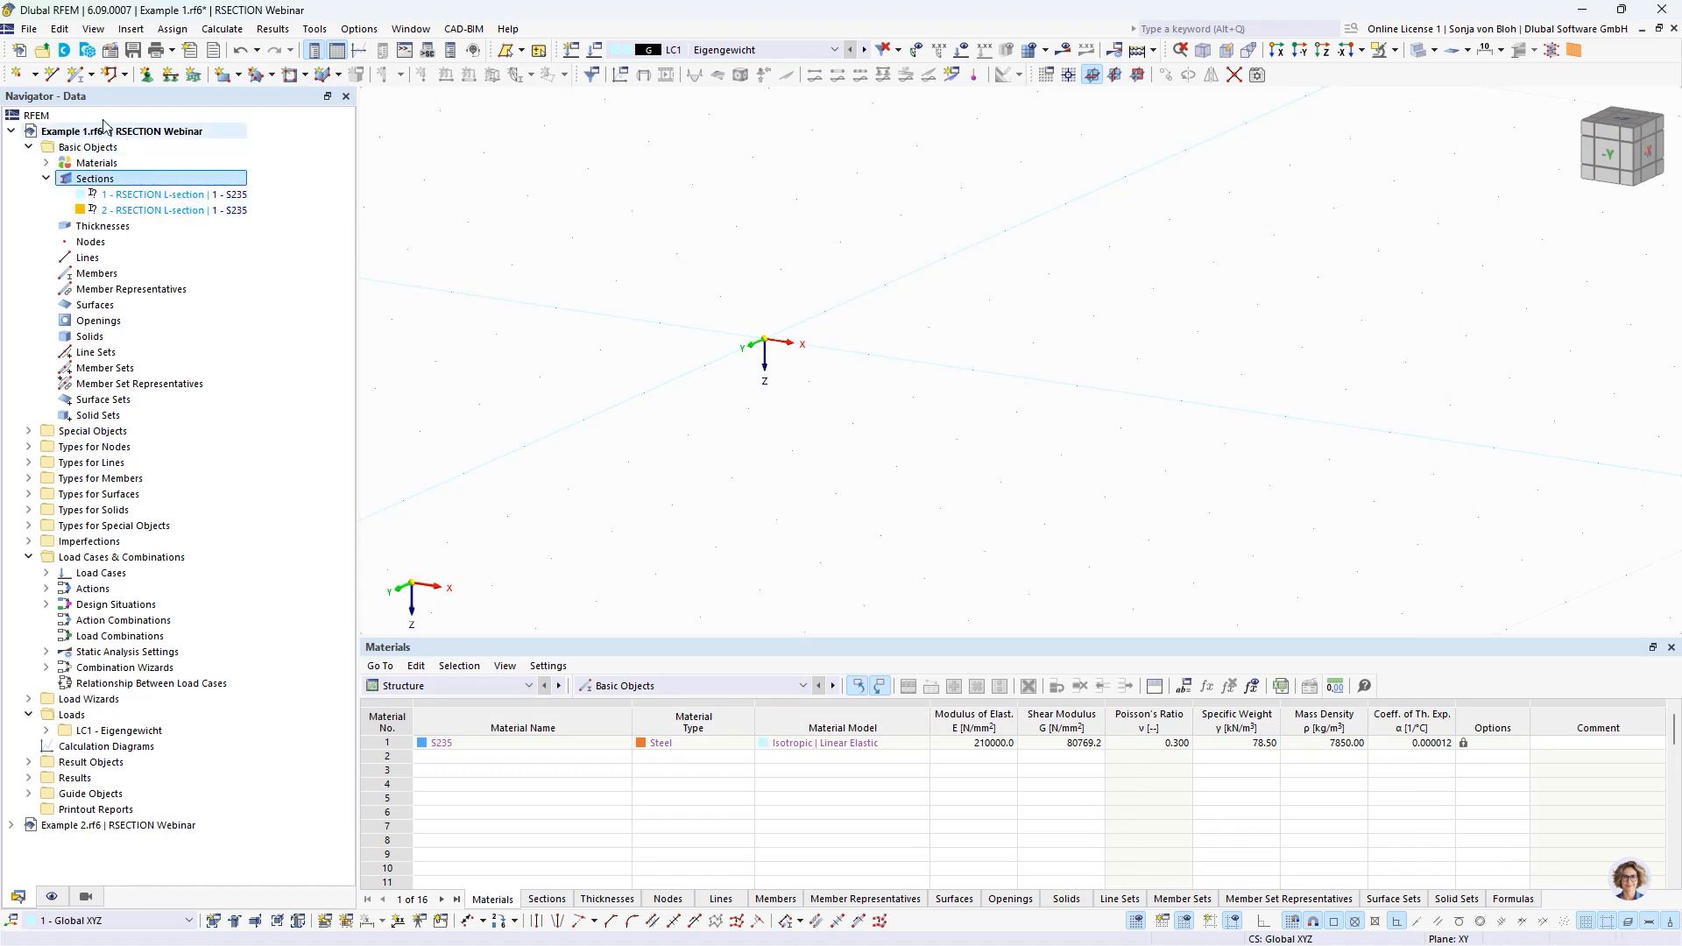
# Define a new beam member with linear section distribution, using section 1 at its start and section 2 at its end.
pyautogui.click(80, 74)
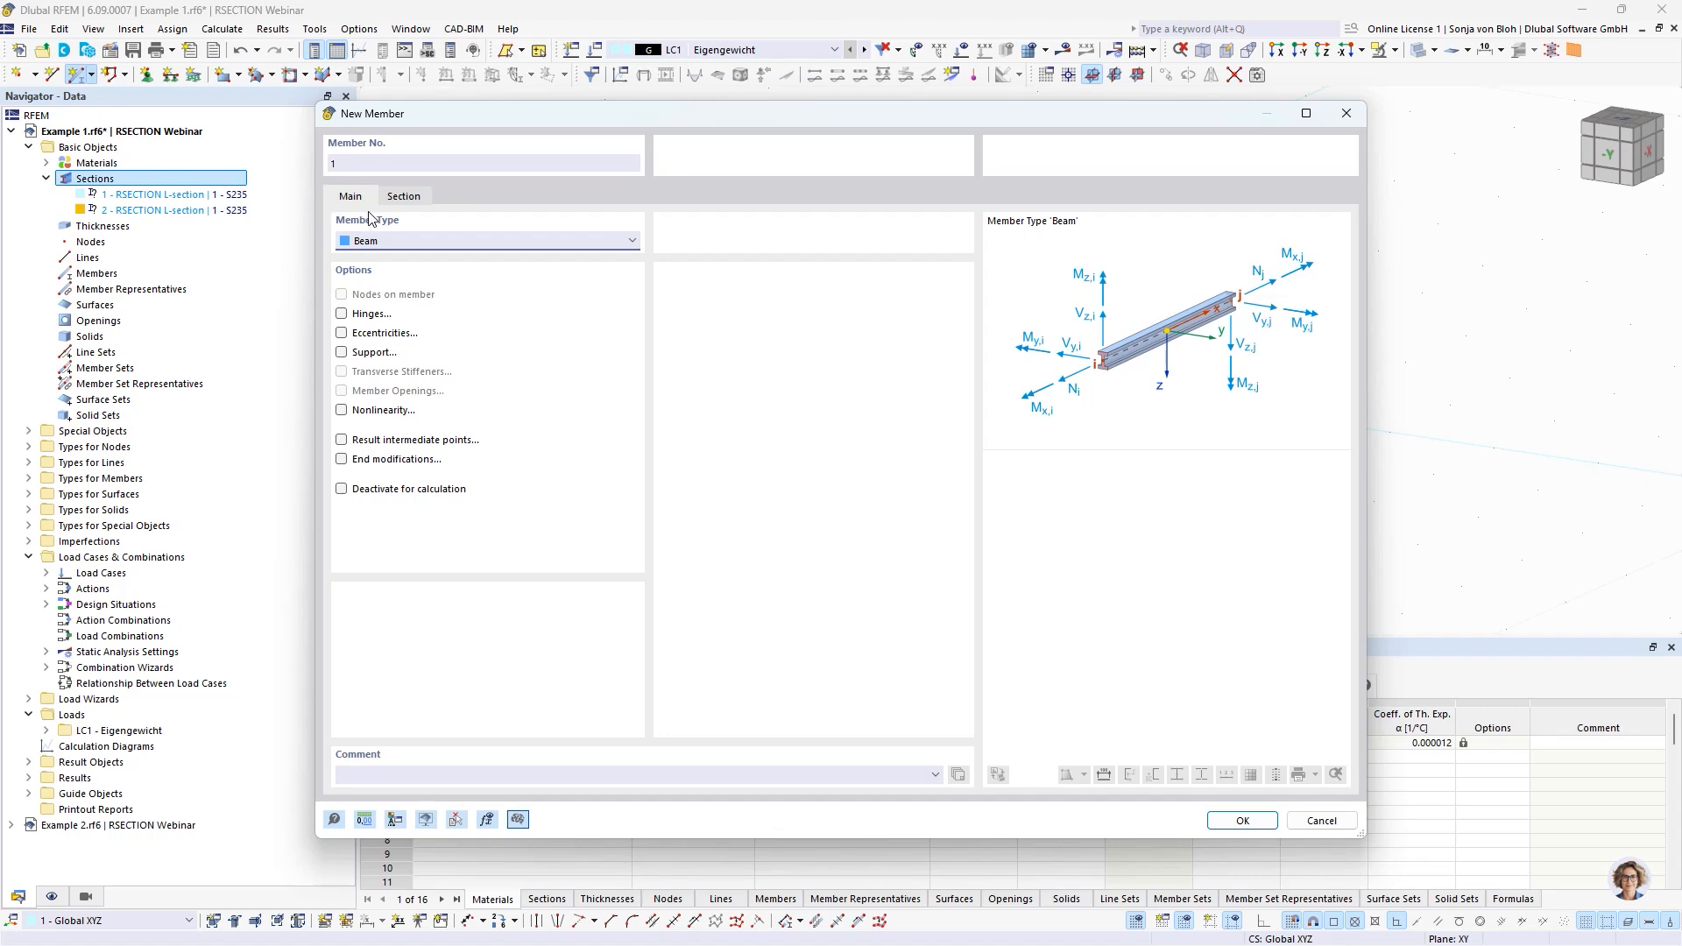
pyautogui.click(405, 196)
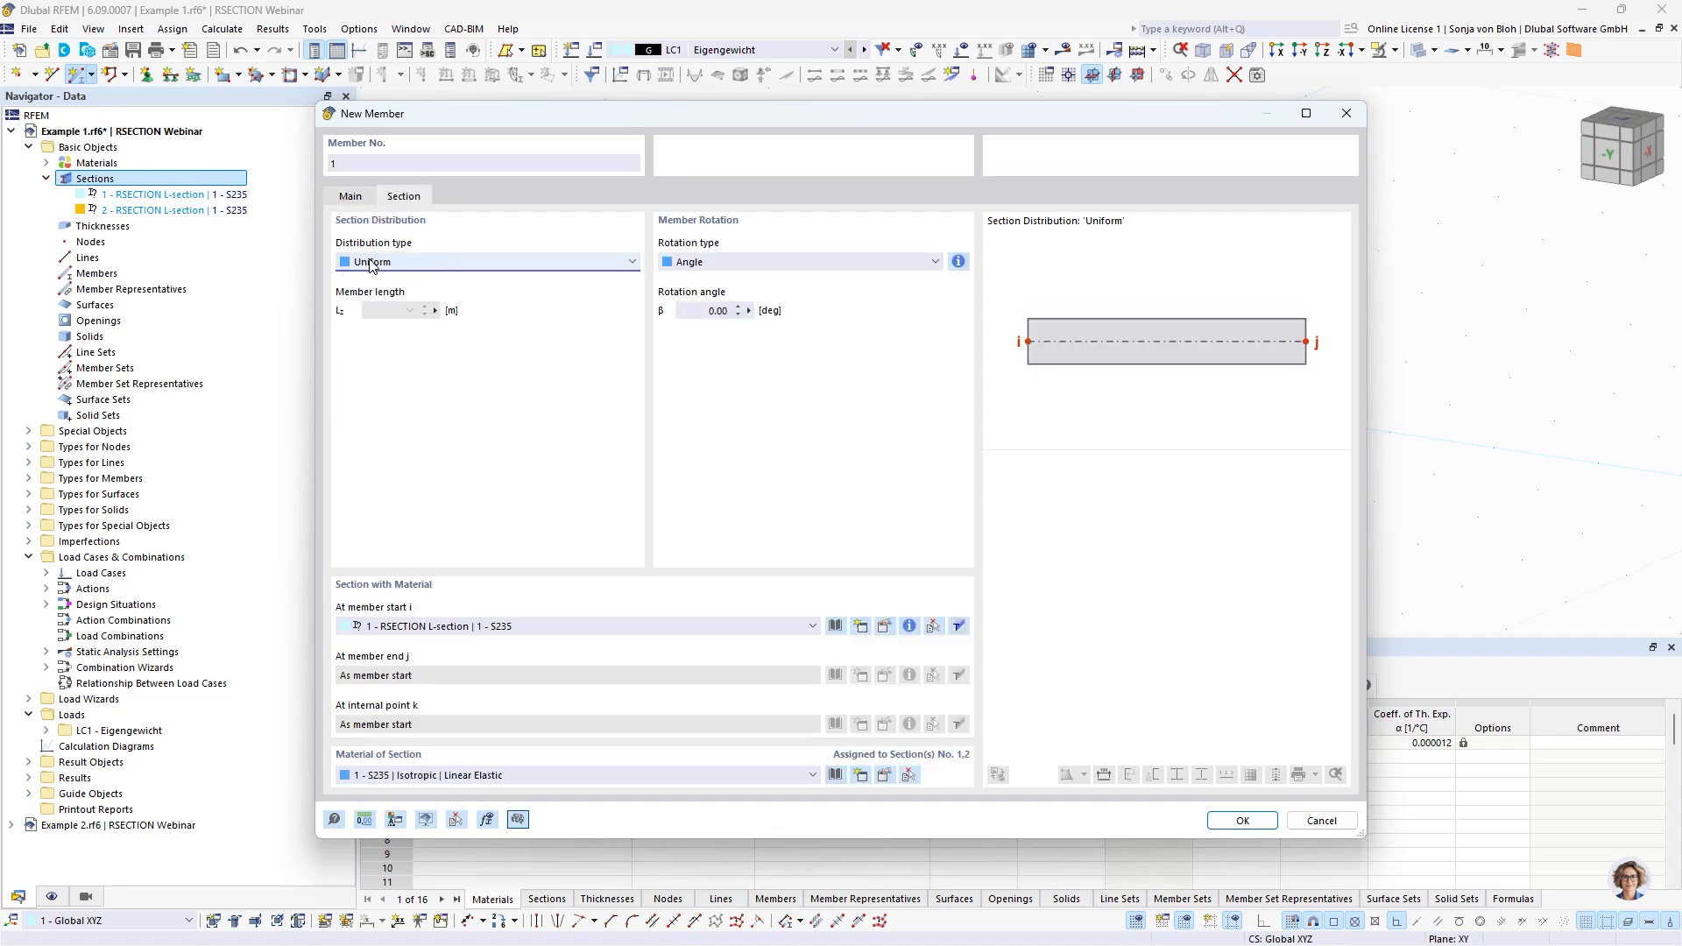
pyautogui.click(431, 264)
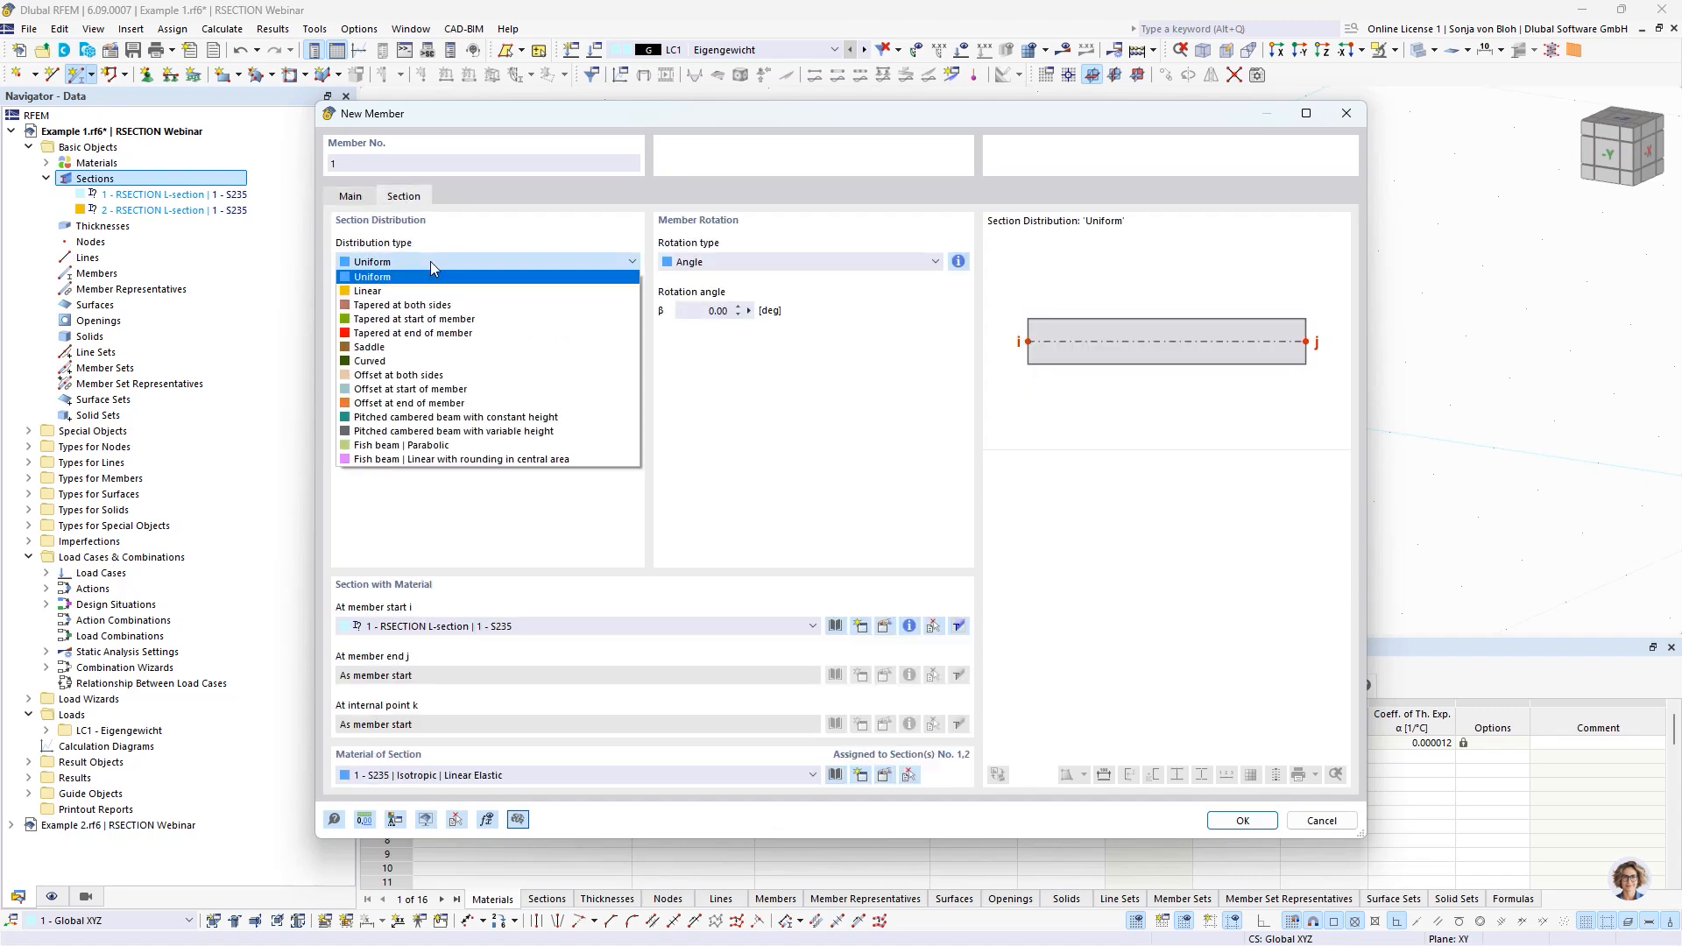
pyautogui.click(381, 291)
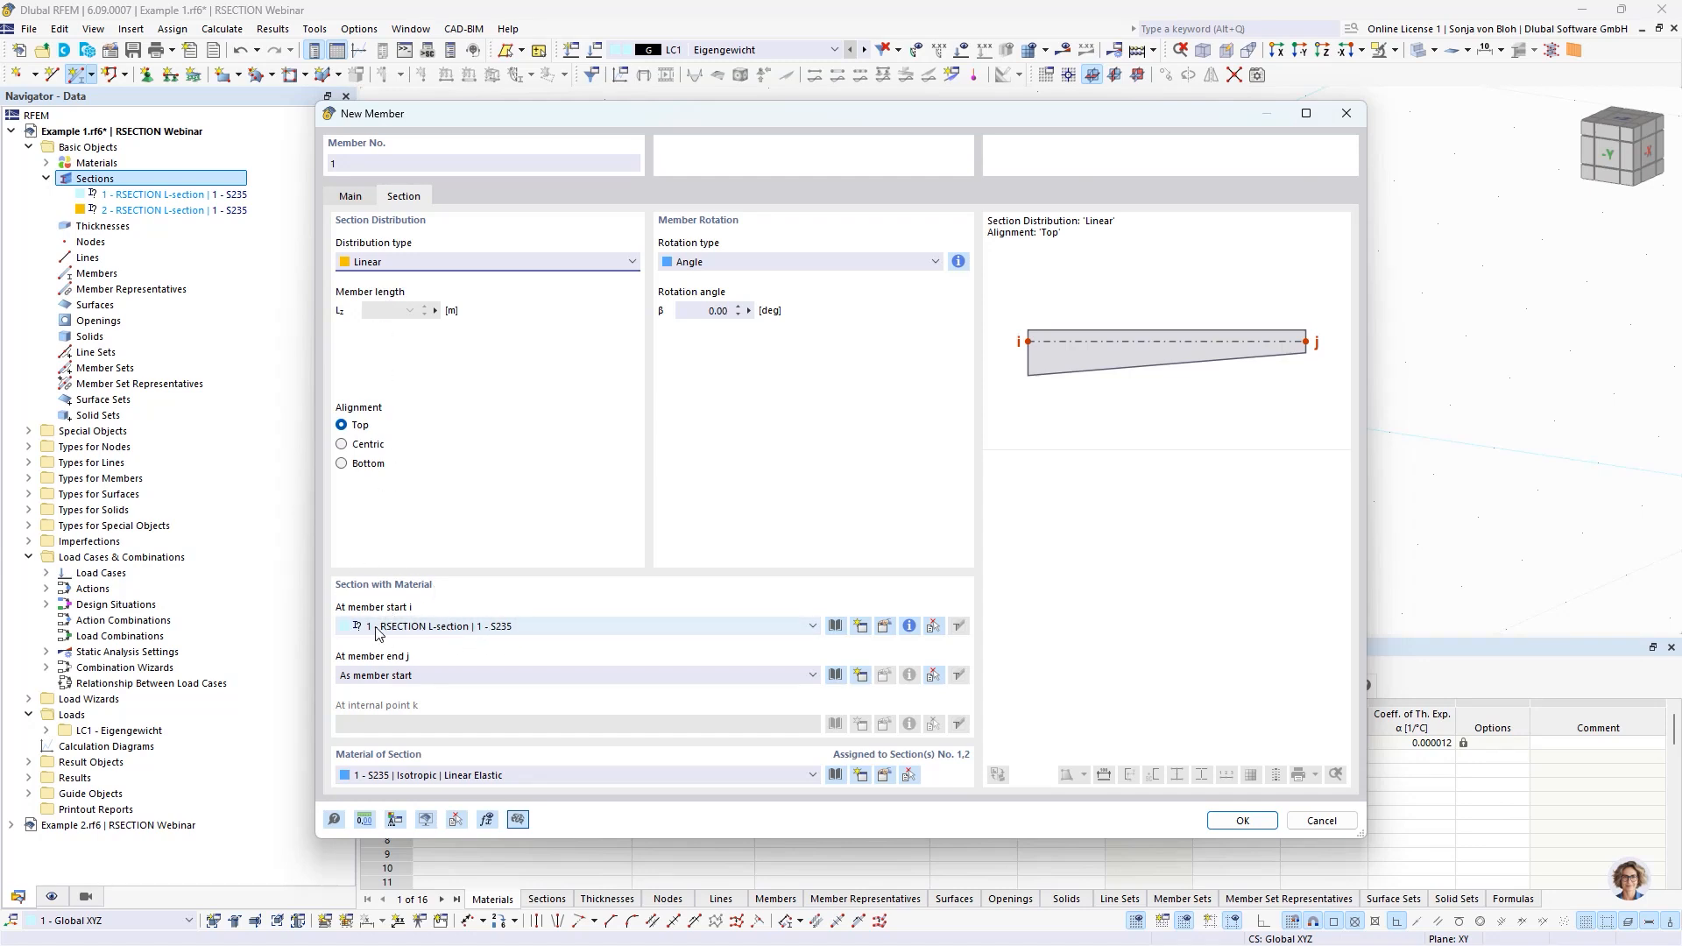
pyautogui.click(470, 673)
pyautogui.click(459, 715)
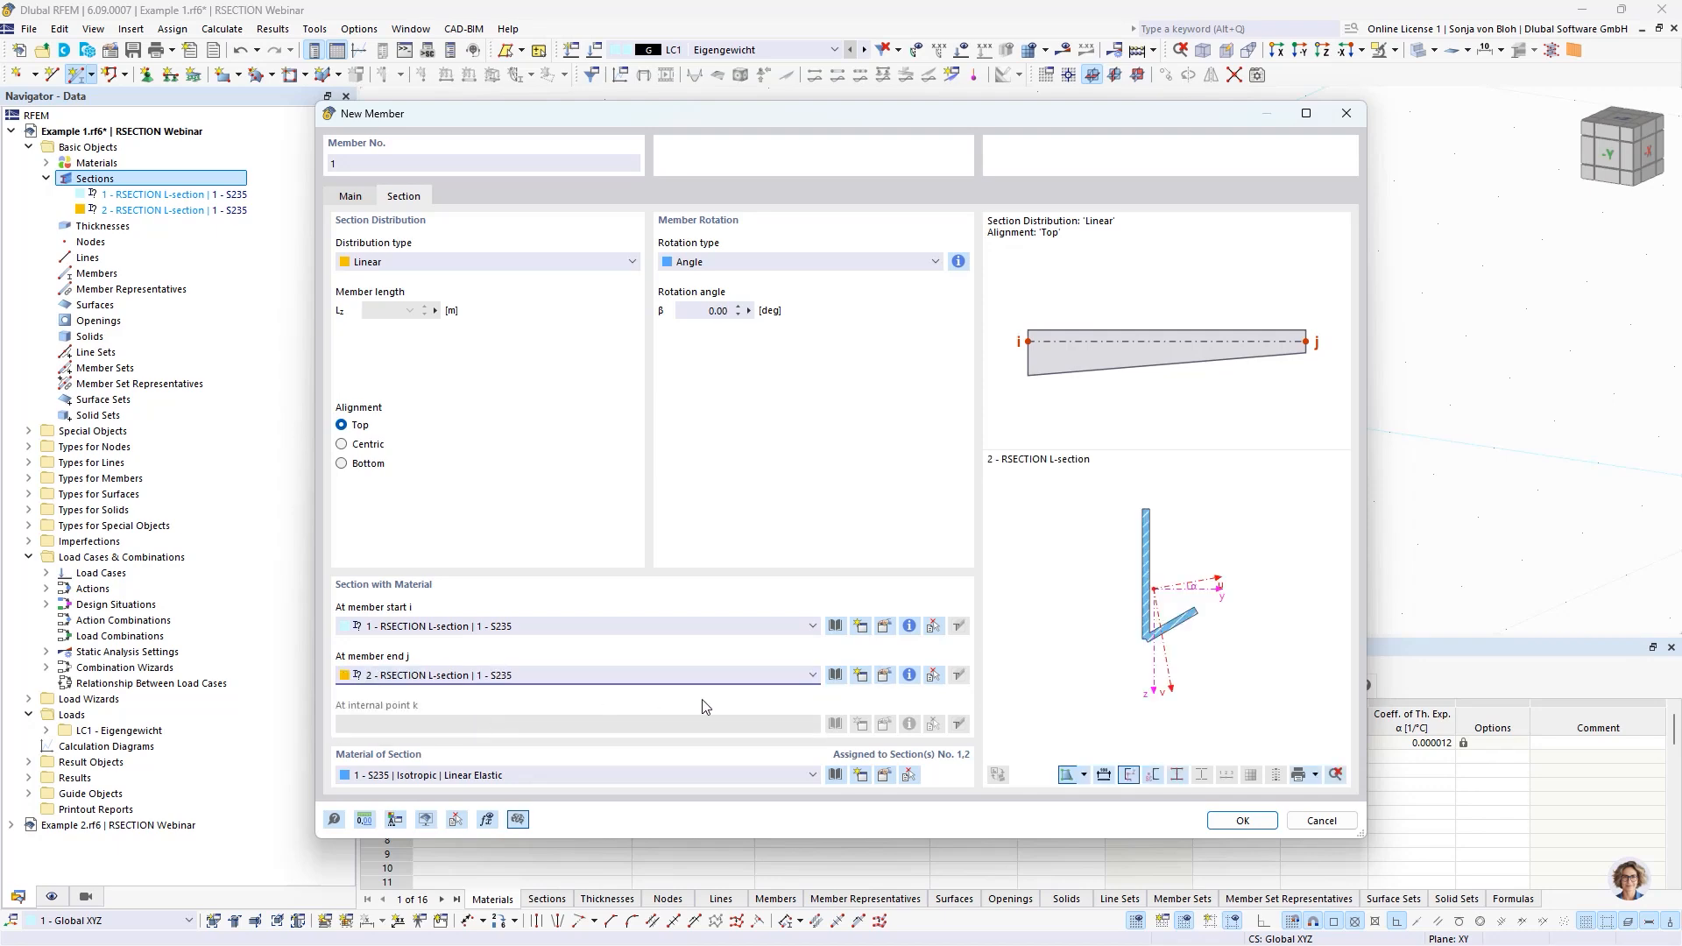
pyautogui.click(1242, 820)
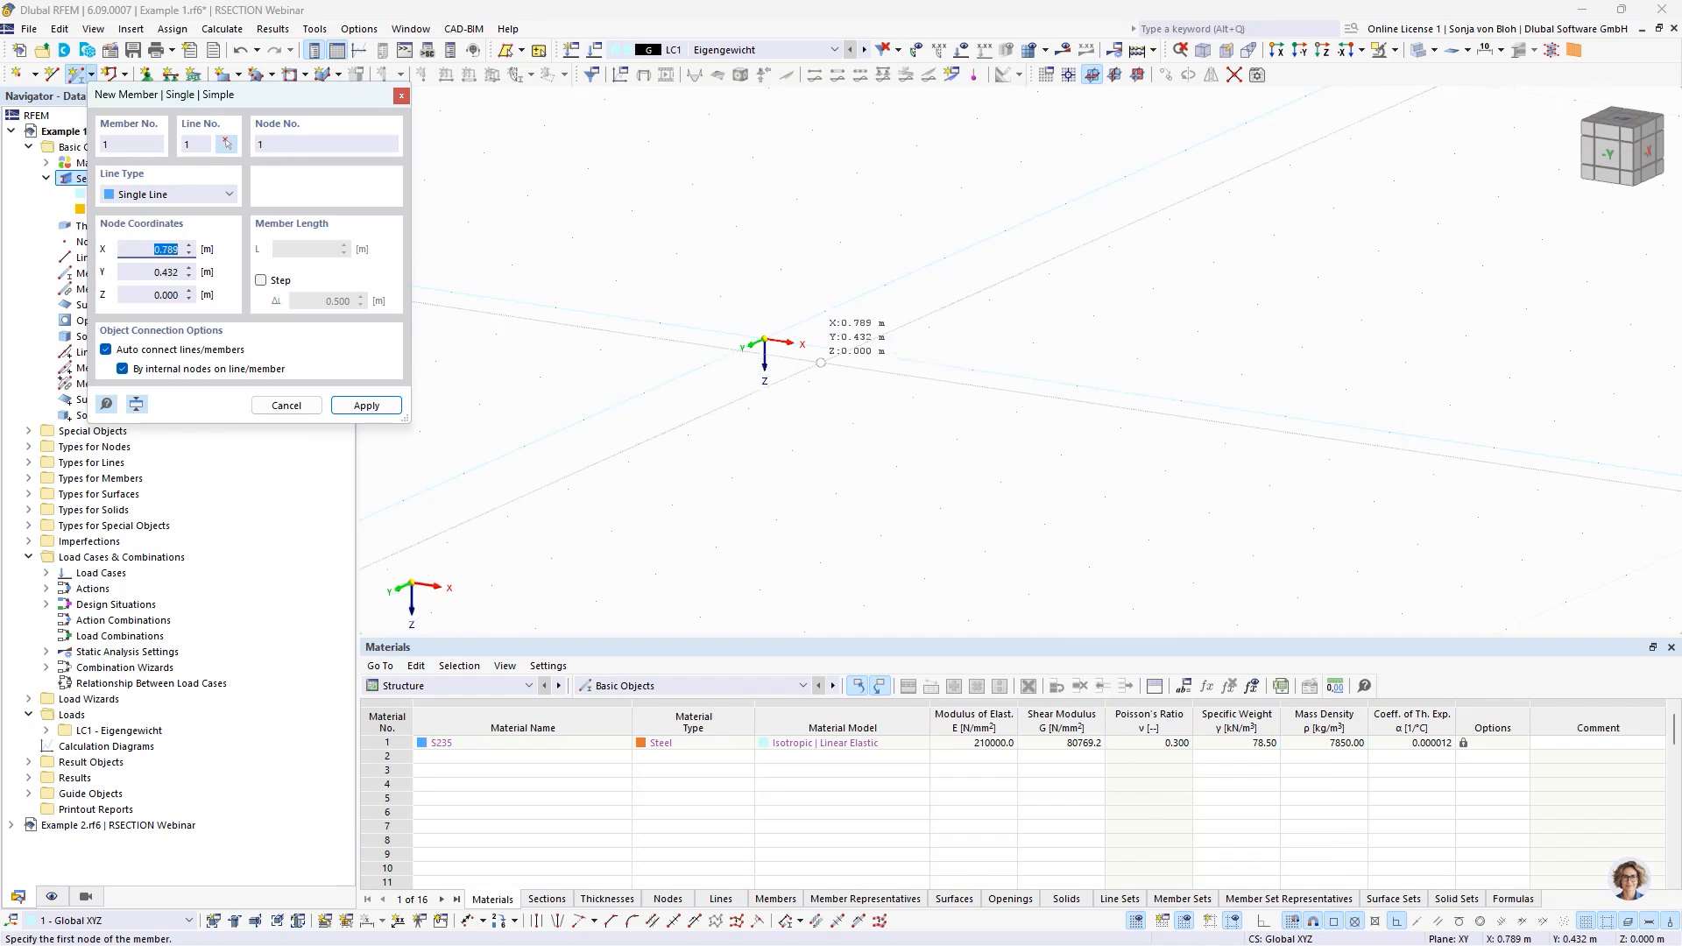
# Place the tapered member from the origin to the node at X = 2.000 m and end member placement.
pyautogui.click(764, 341)
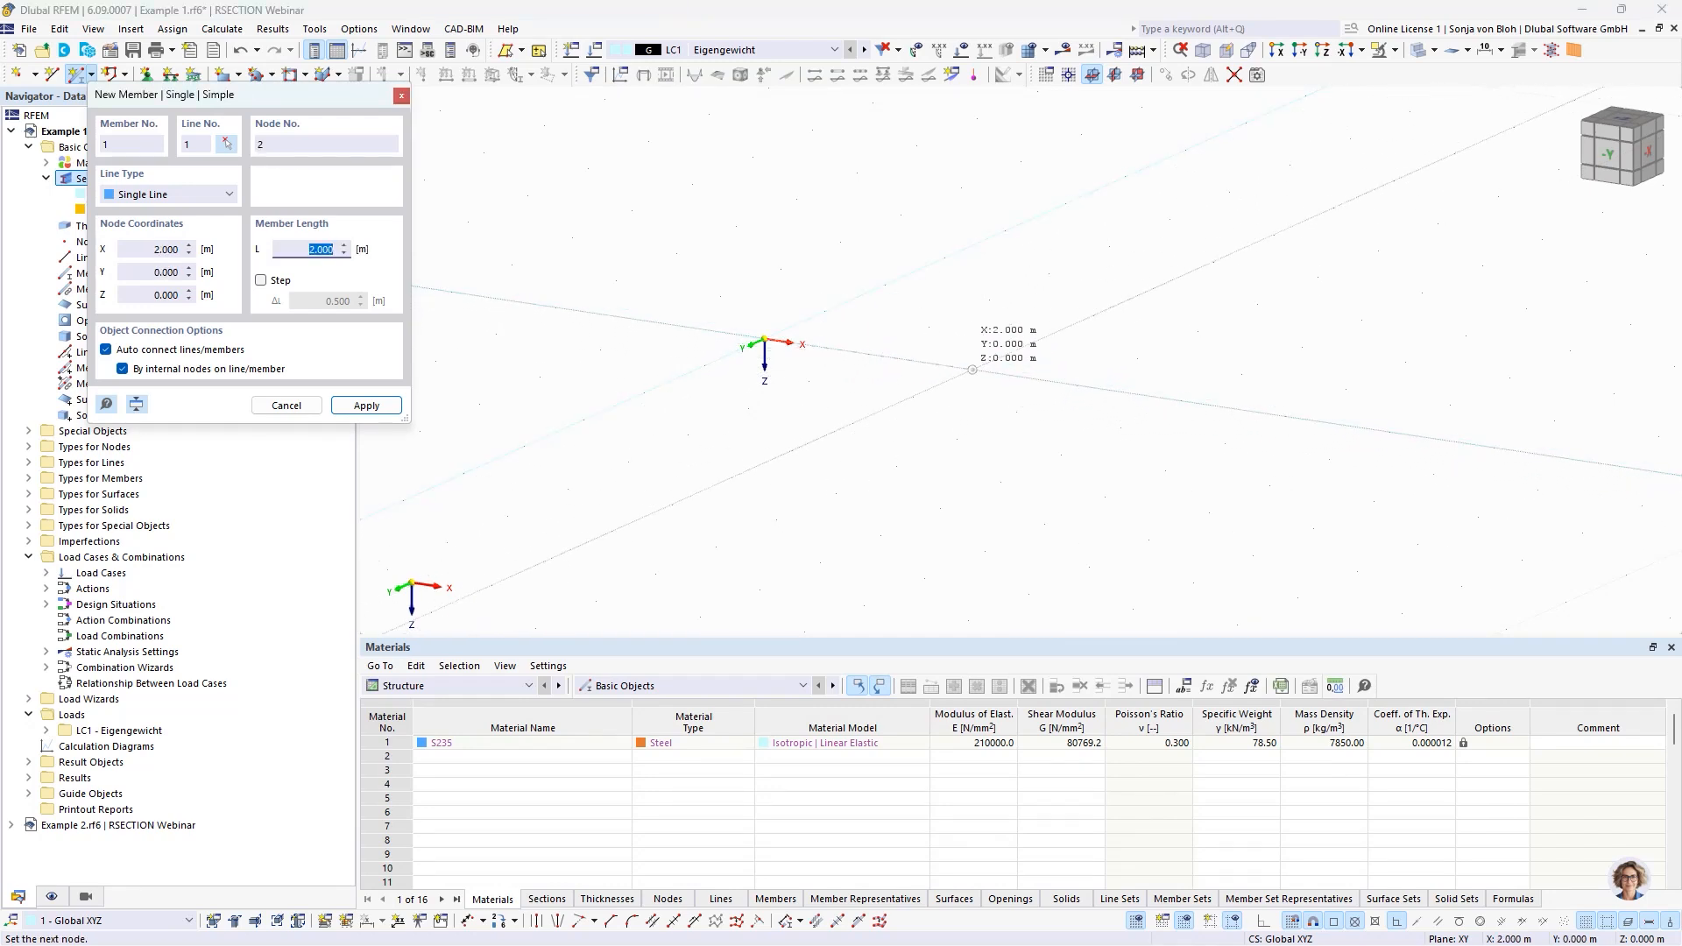
pyautogui.click(972, 372)
pyautogui.press('Escape')
pyautogui.scroll(5, 927, 360)
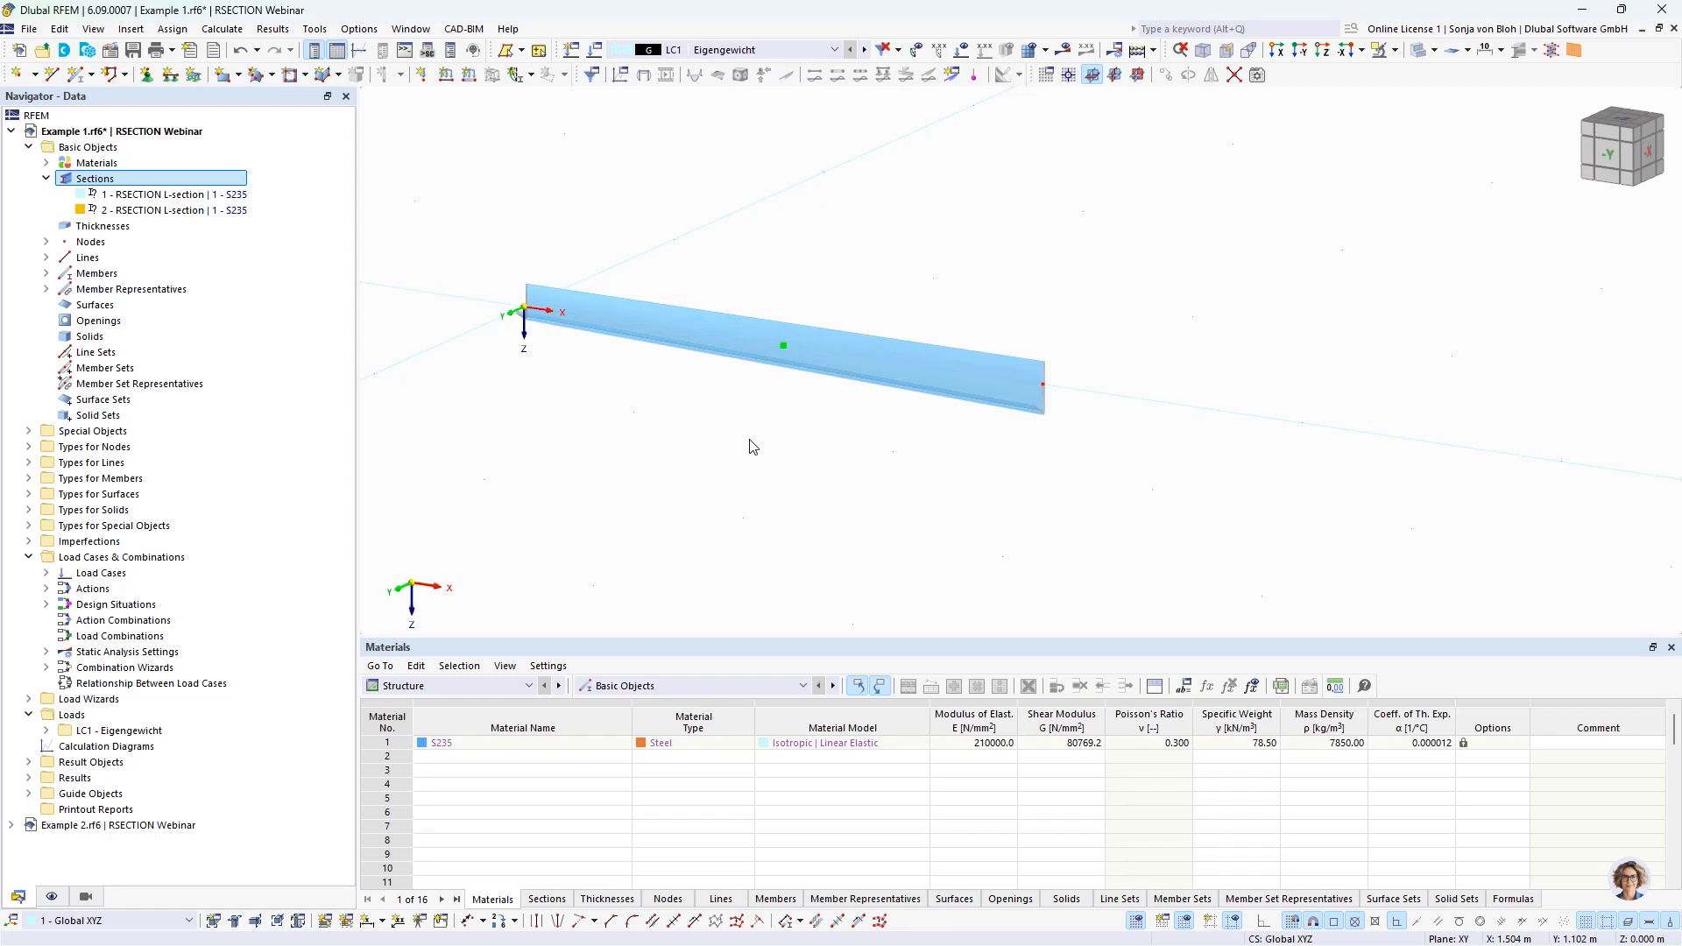
# Edit section 2 by setting its alpha__1 parameter to 90 deg and accept the change.
pyautogui.doubleClick(120, 211)
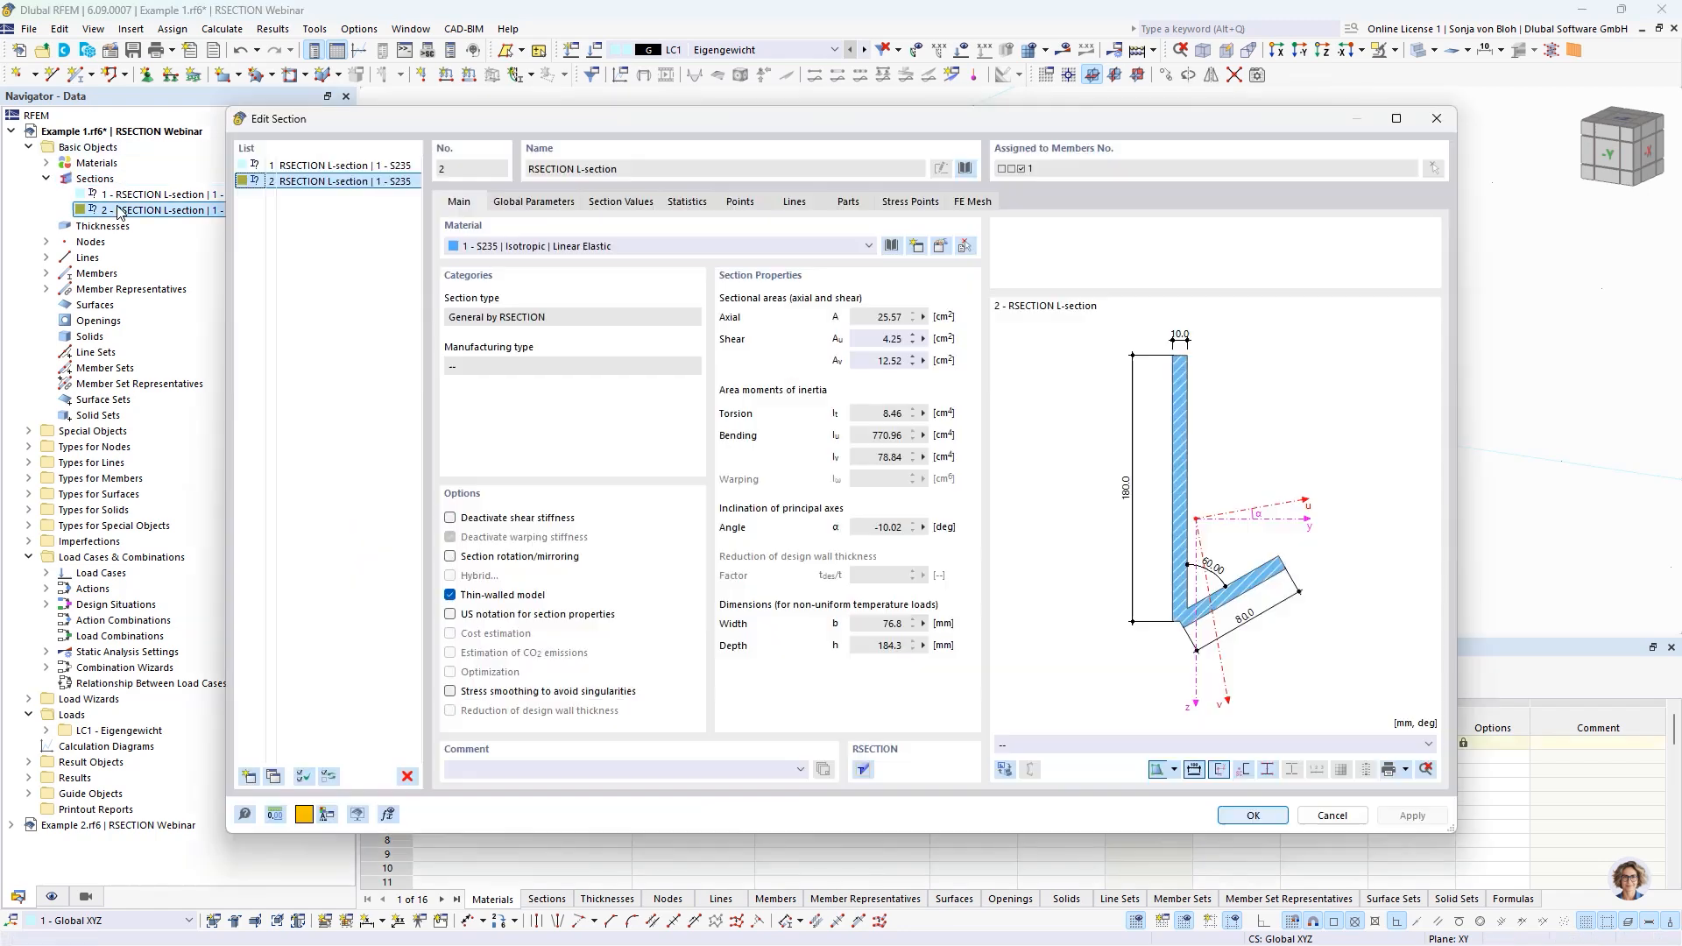
pyautogui.click(547, 206)
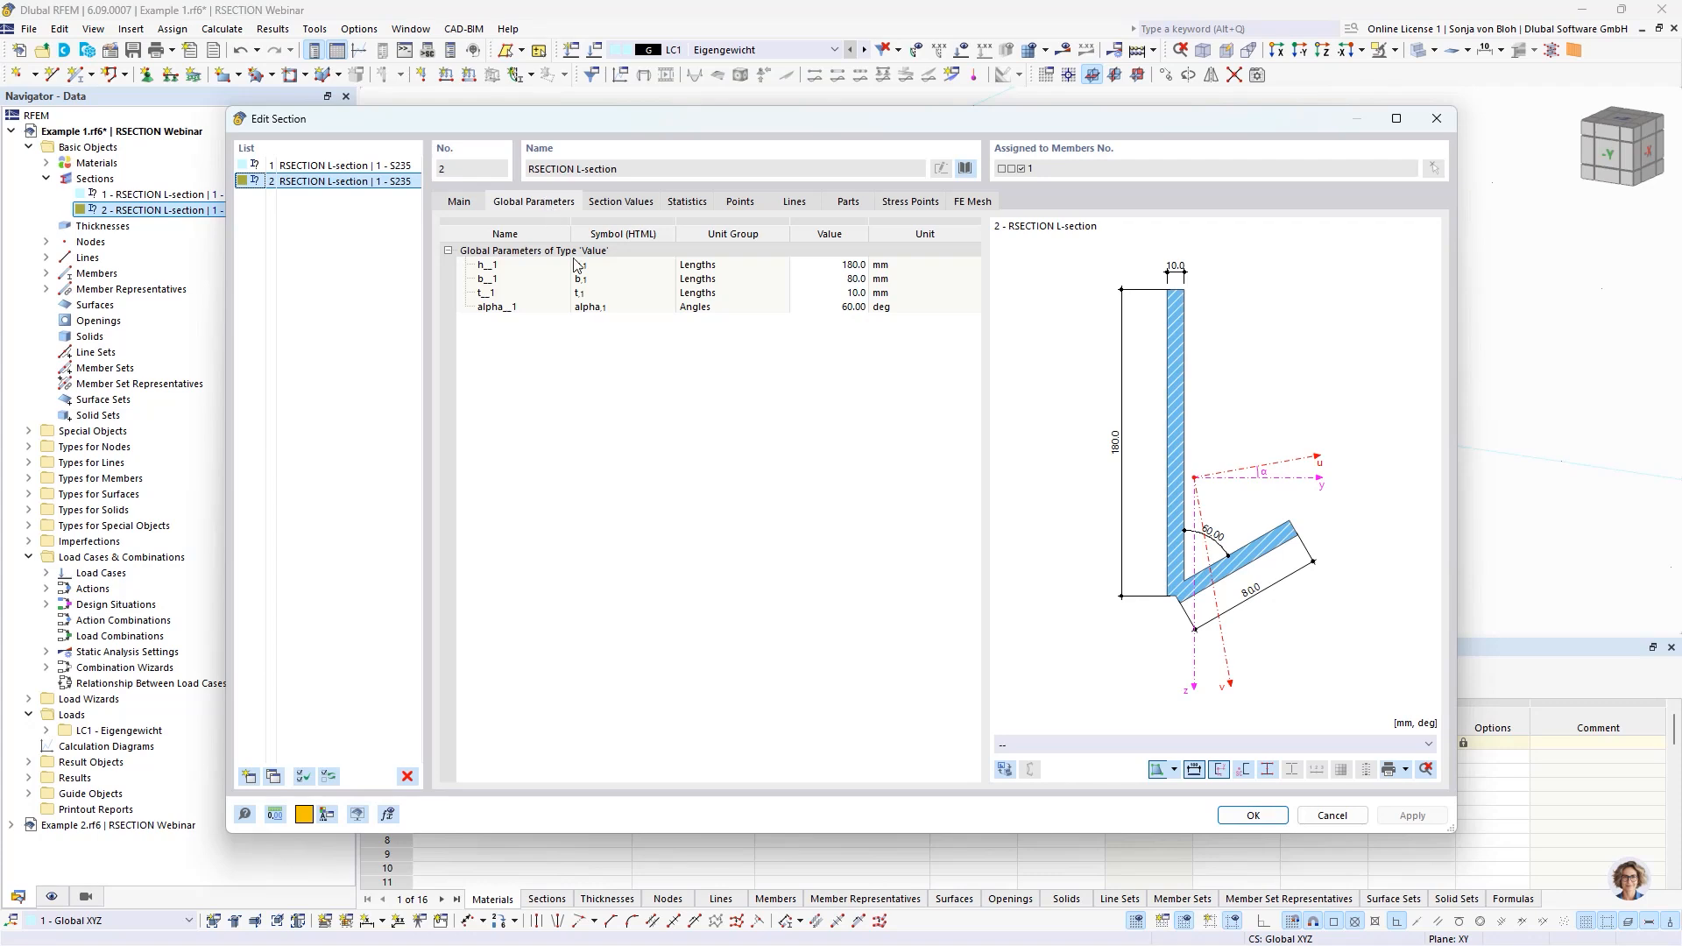
pyautogui.click(839, 306)
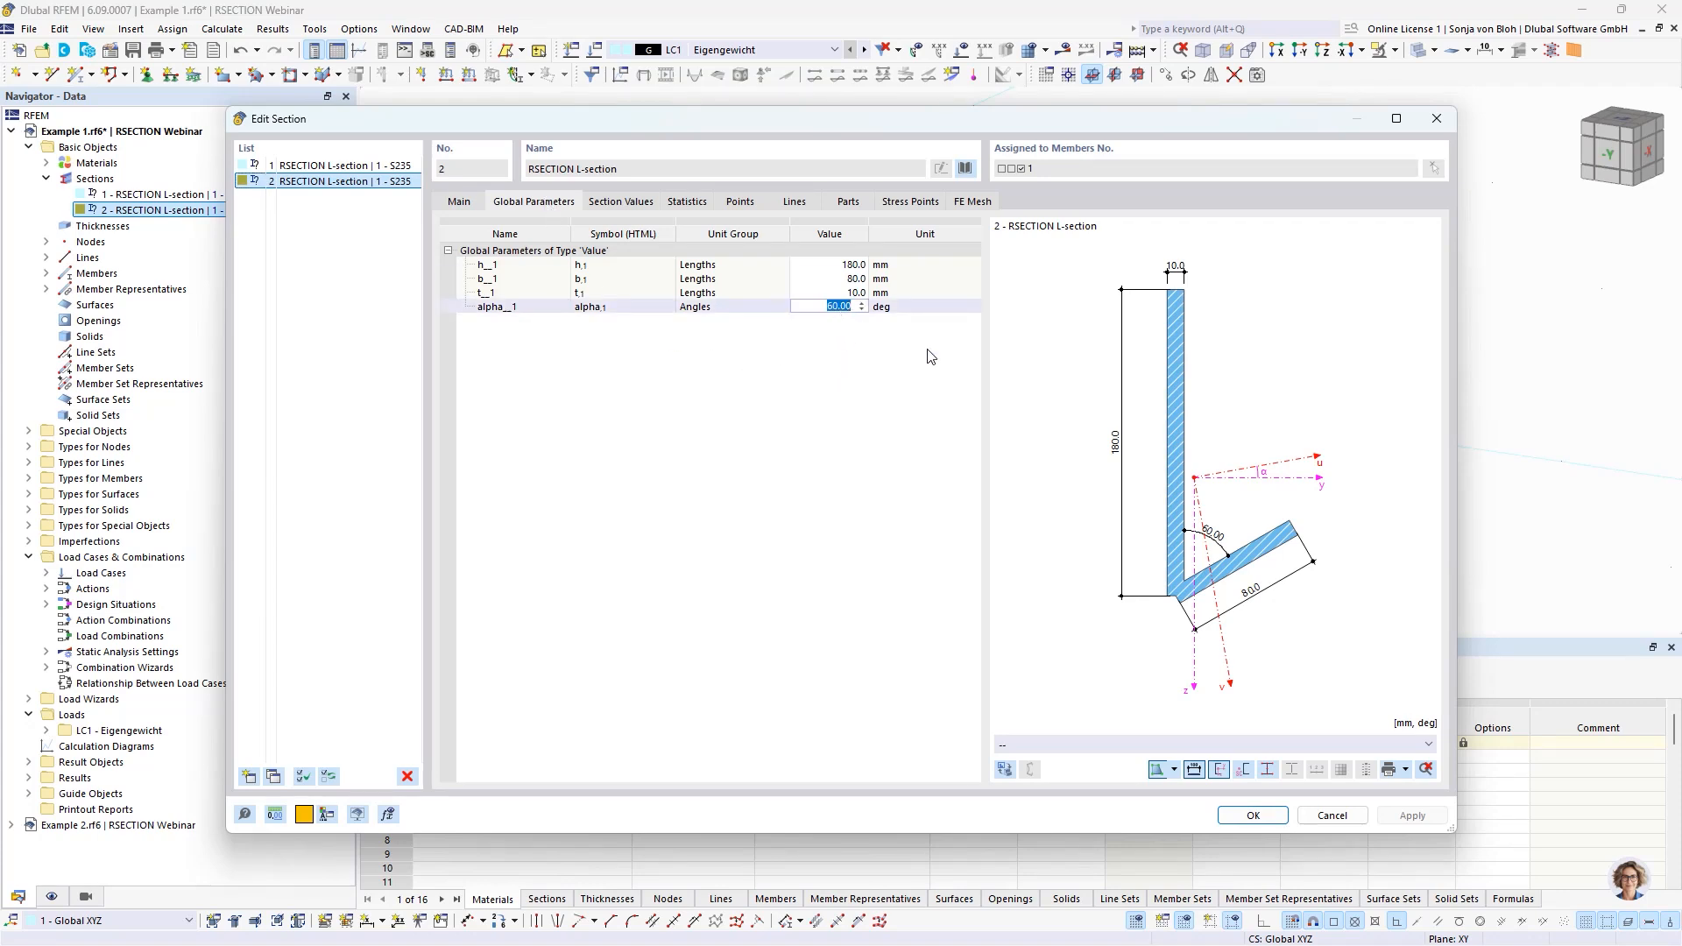
pyautogui.write('90')
pyautogui.click(840, 293)
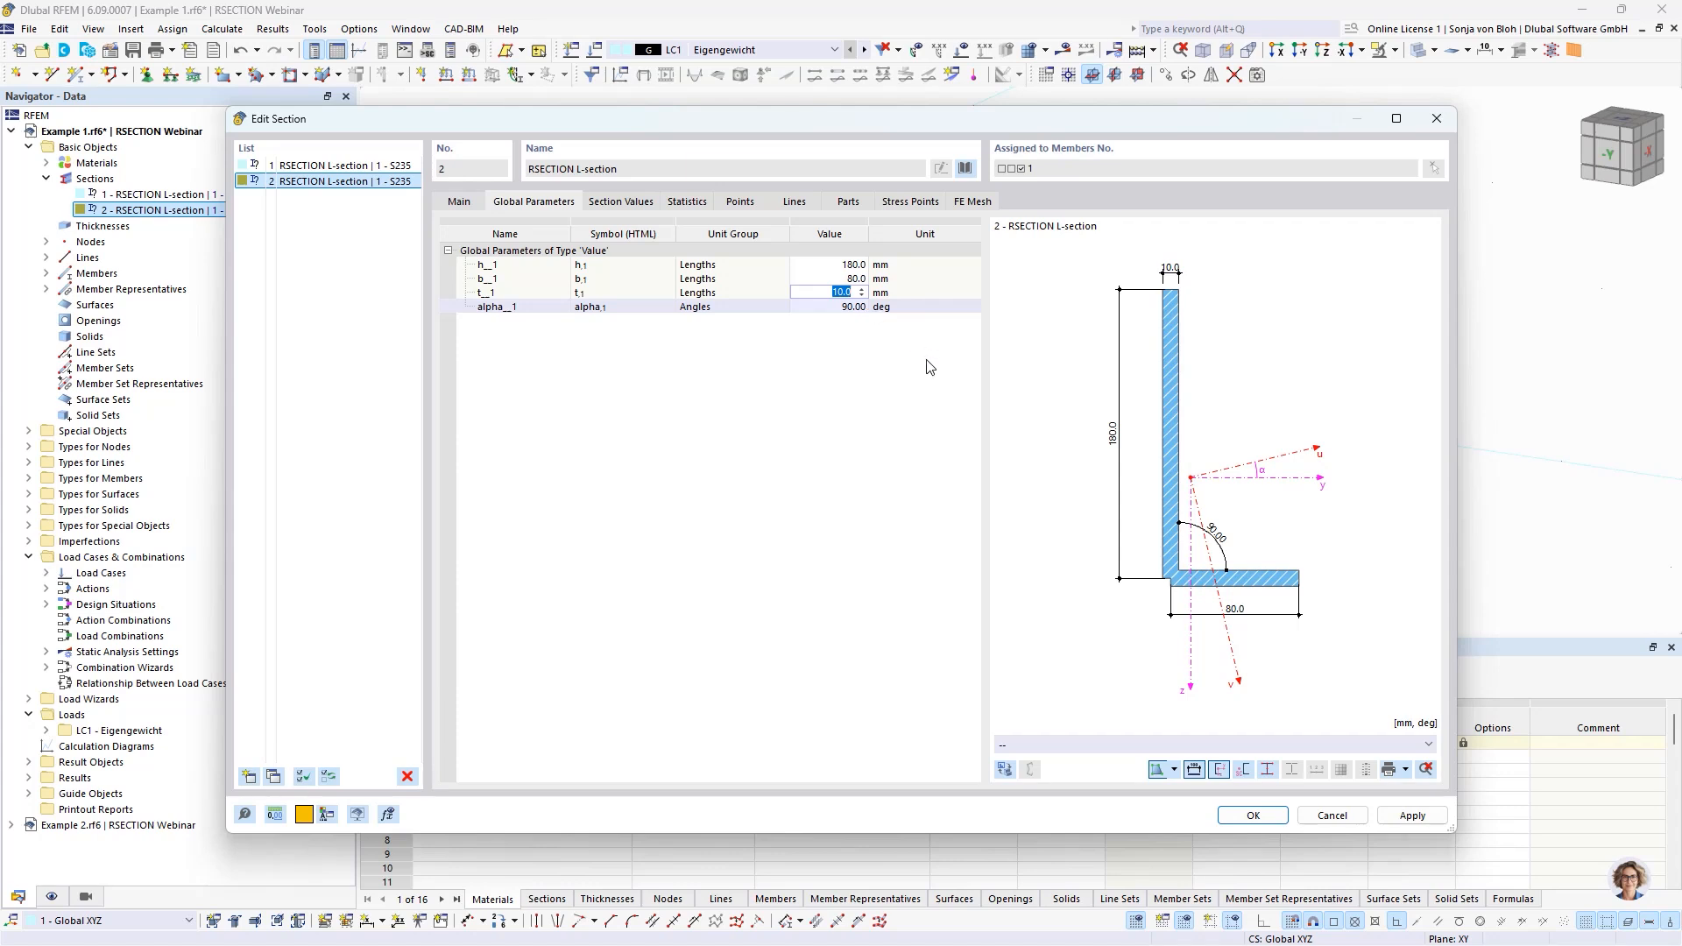
pyautogui.click(1231, 817)
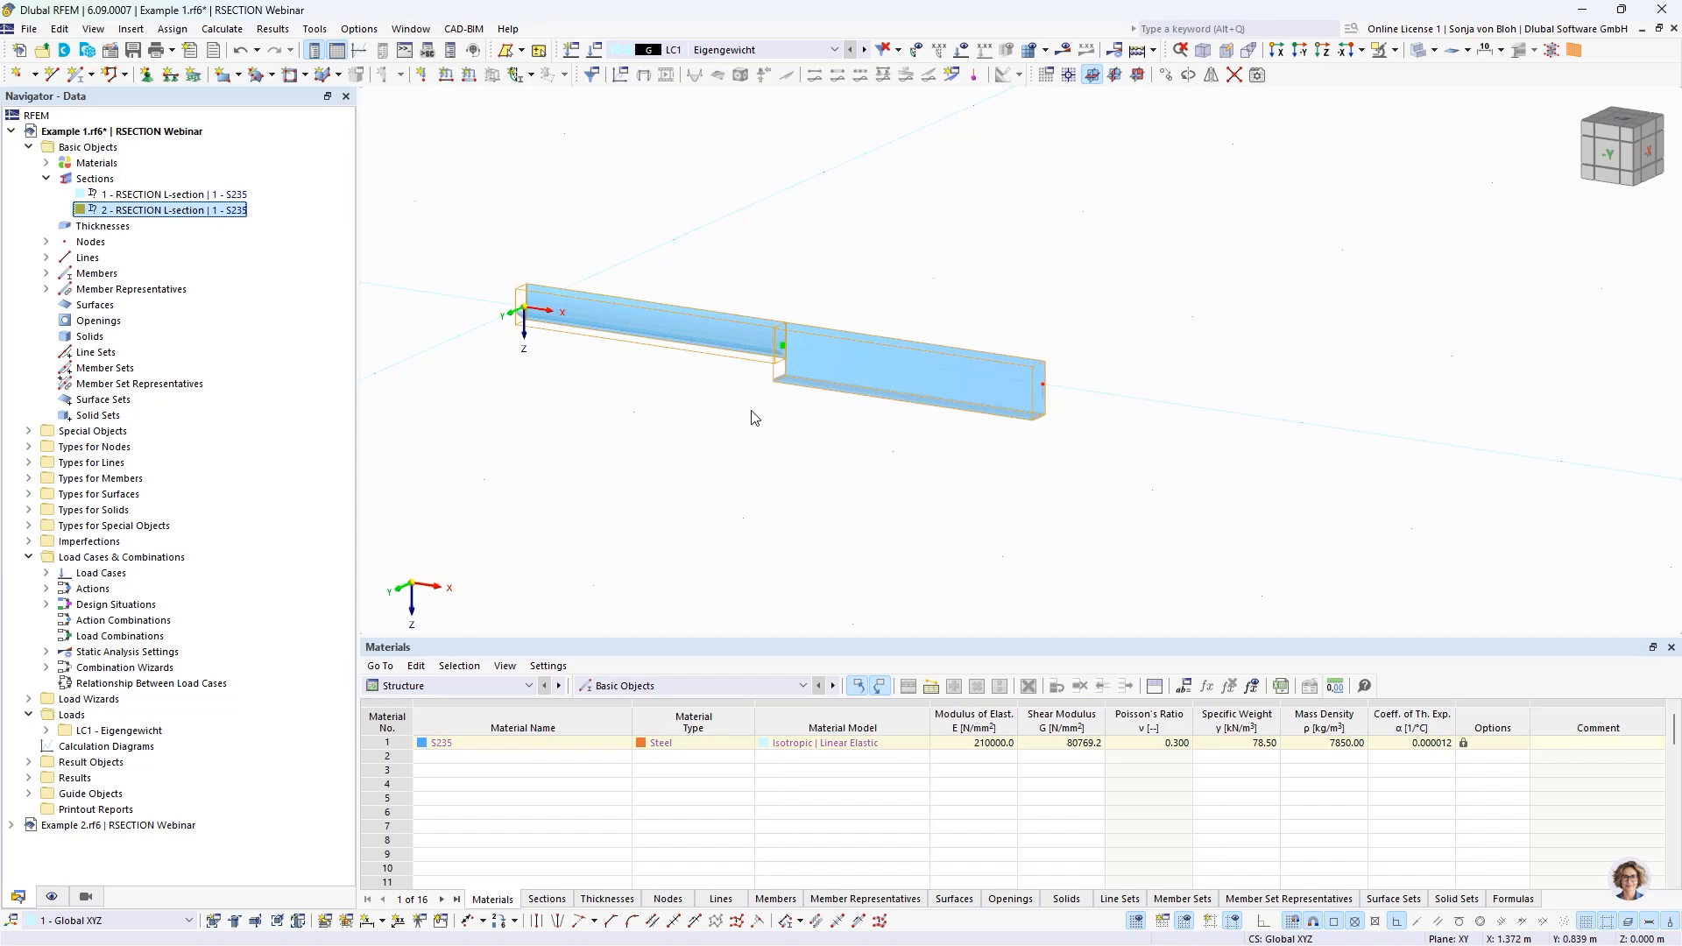
# Switch to the Example 2 model and examine the height, width and angle dimensions of its surface structure.
pyautogui.click(411, 28)
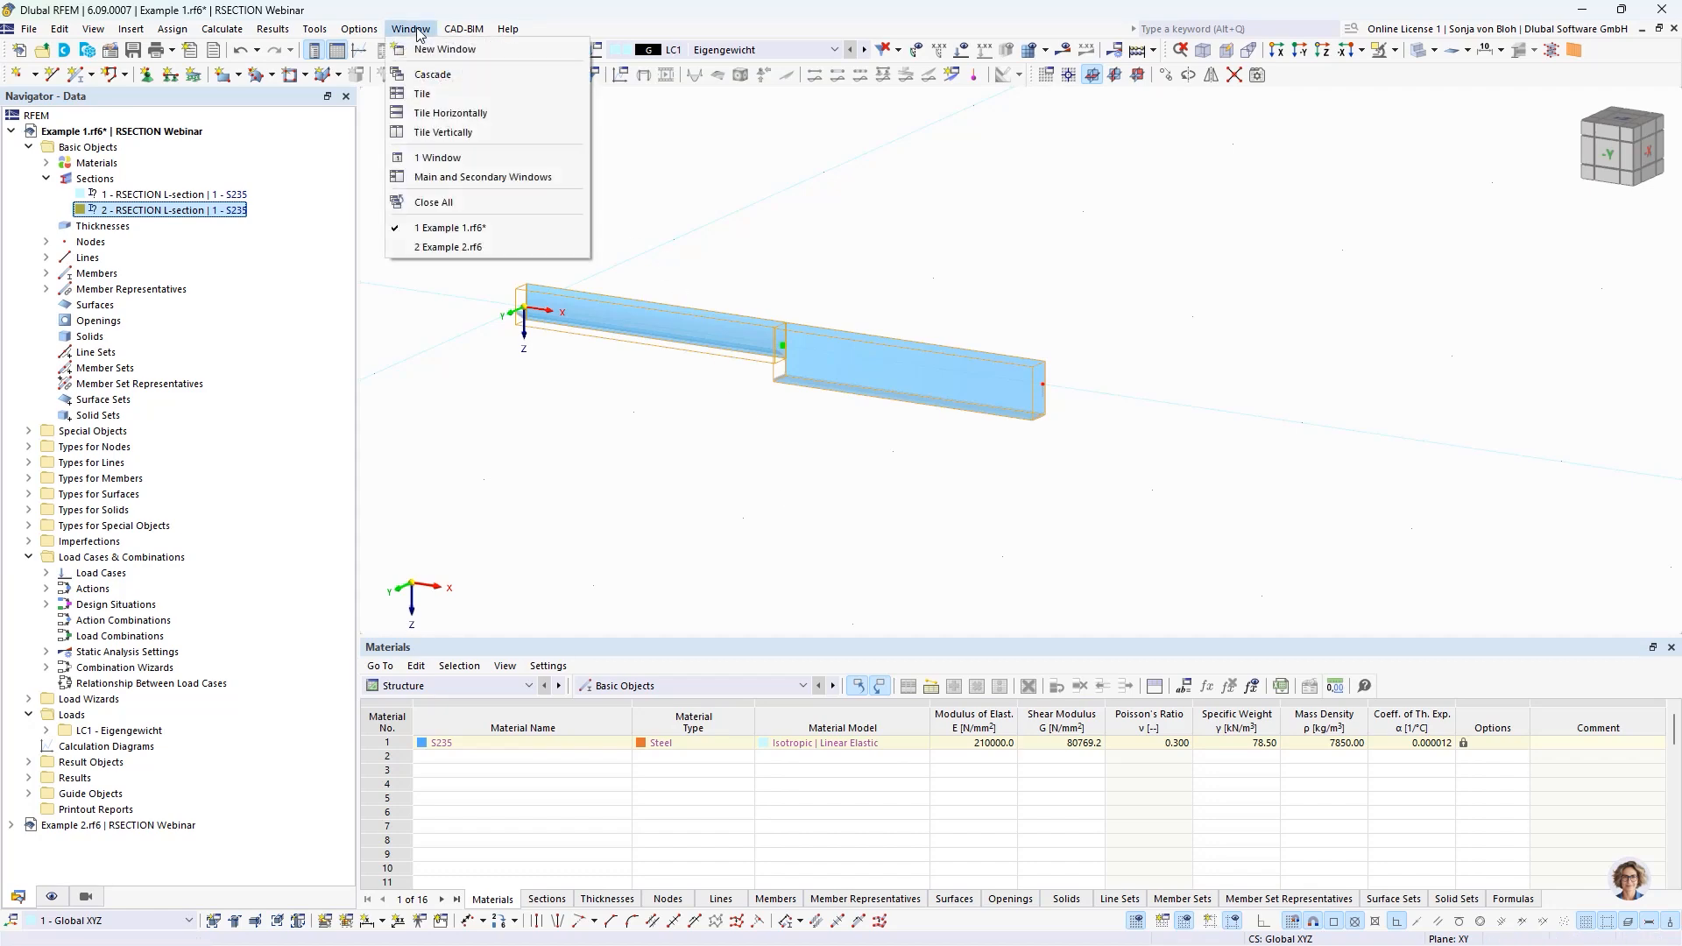
pyautogui.click(442, 249)
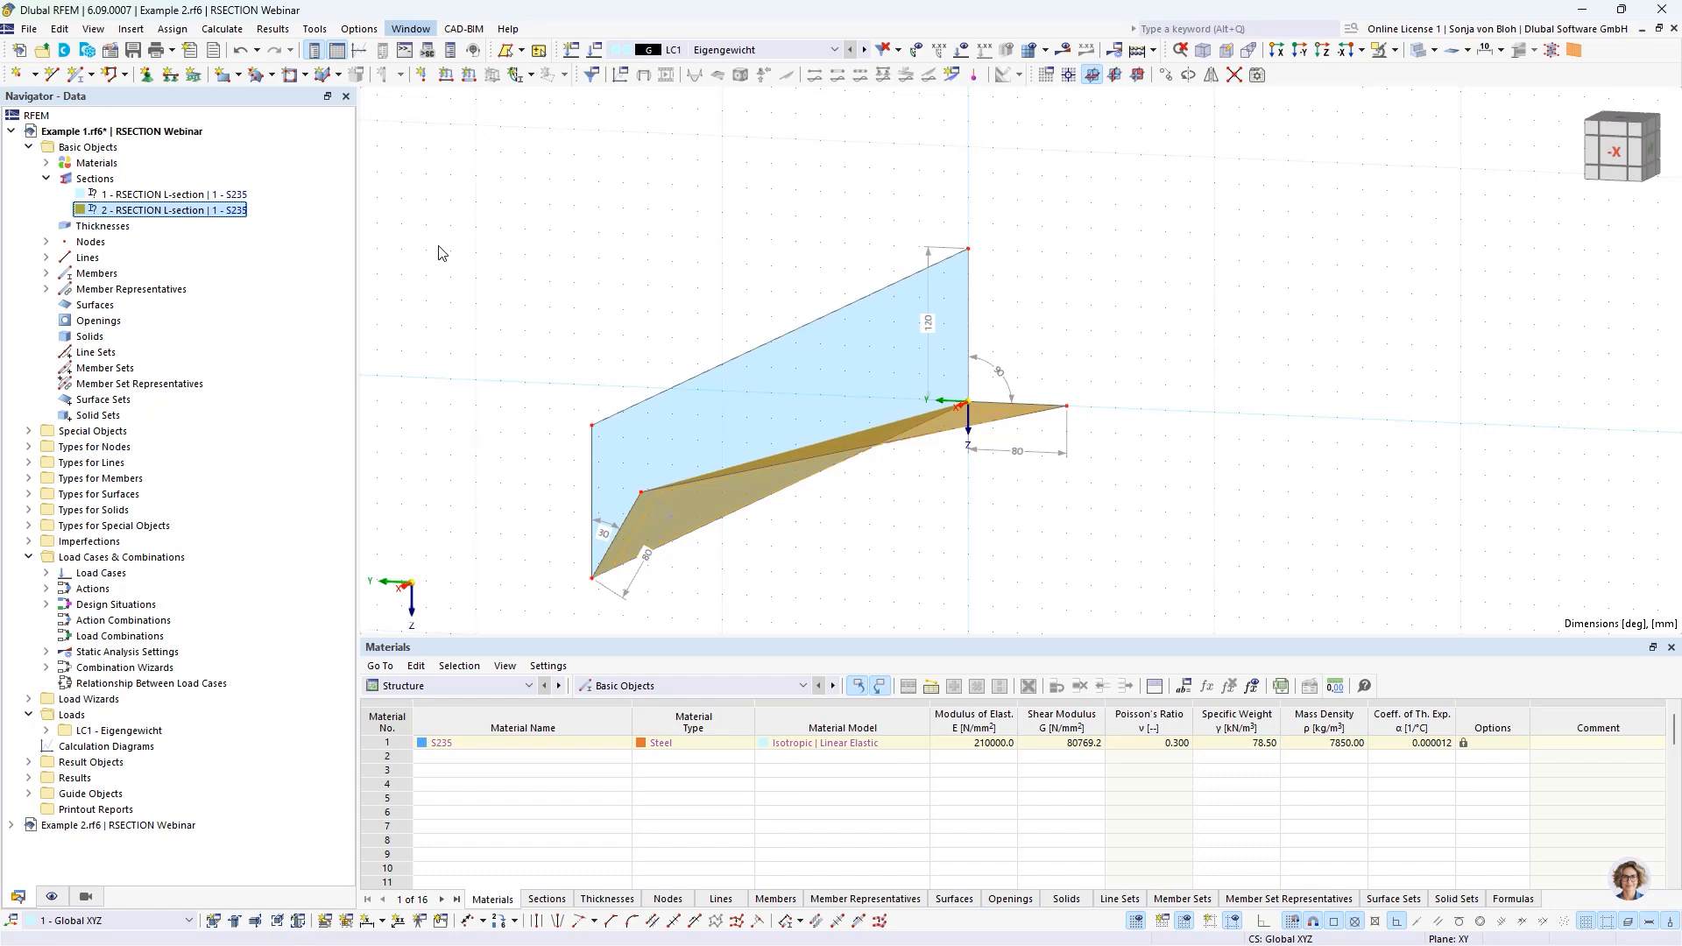
pyautogui.keyDown('ctrl'); pyautogui.moveTo(891, 495); pyautogui.dragTo(1034, 496, button='middle'); pyautogui.keyUp('ctrl')
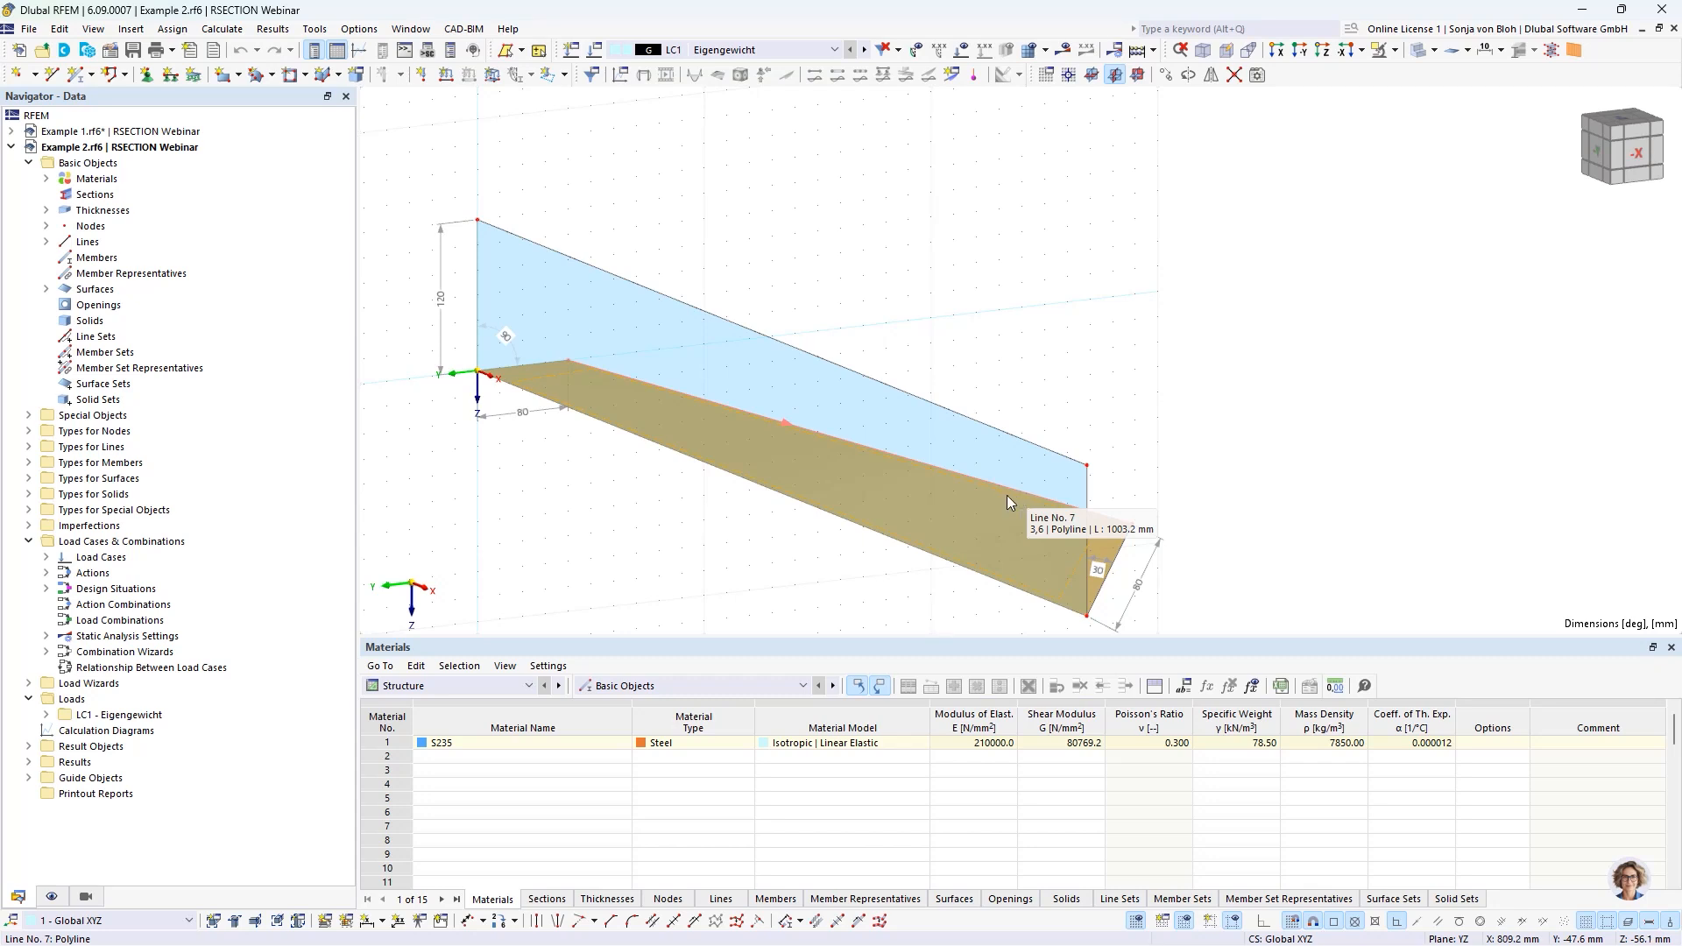
pyautogui.click(443, 323)
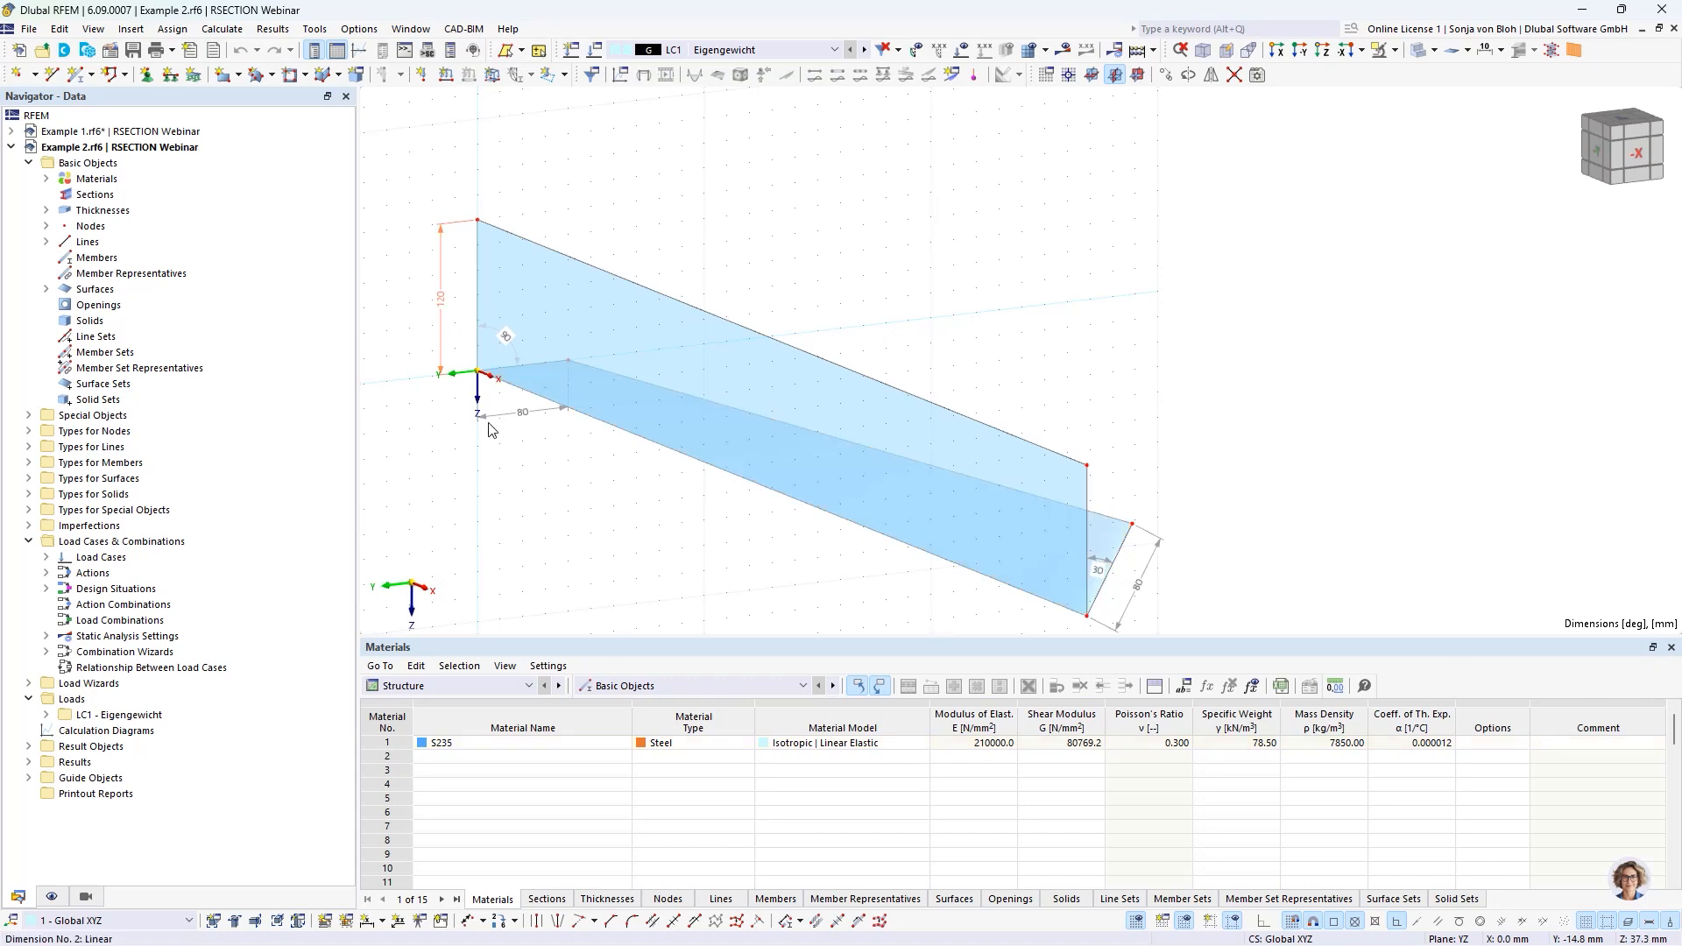
pyautogui.click(502, 414)
pyautogui.click(514, 350)
# Examine the angle at the end of the Example 2 surface structure and view its twisted surface from different directions.
pyautogui.click(1100, 563)
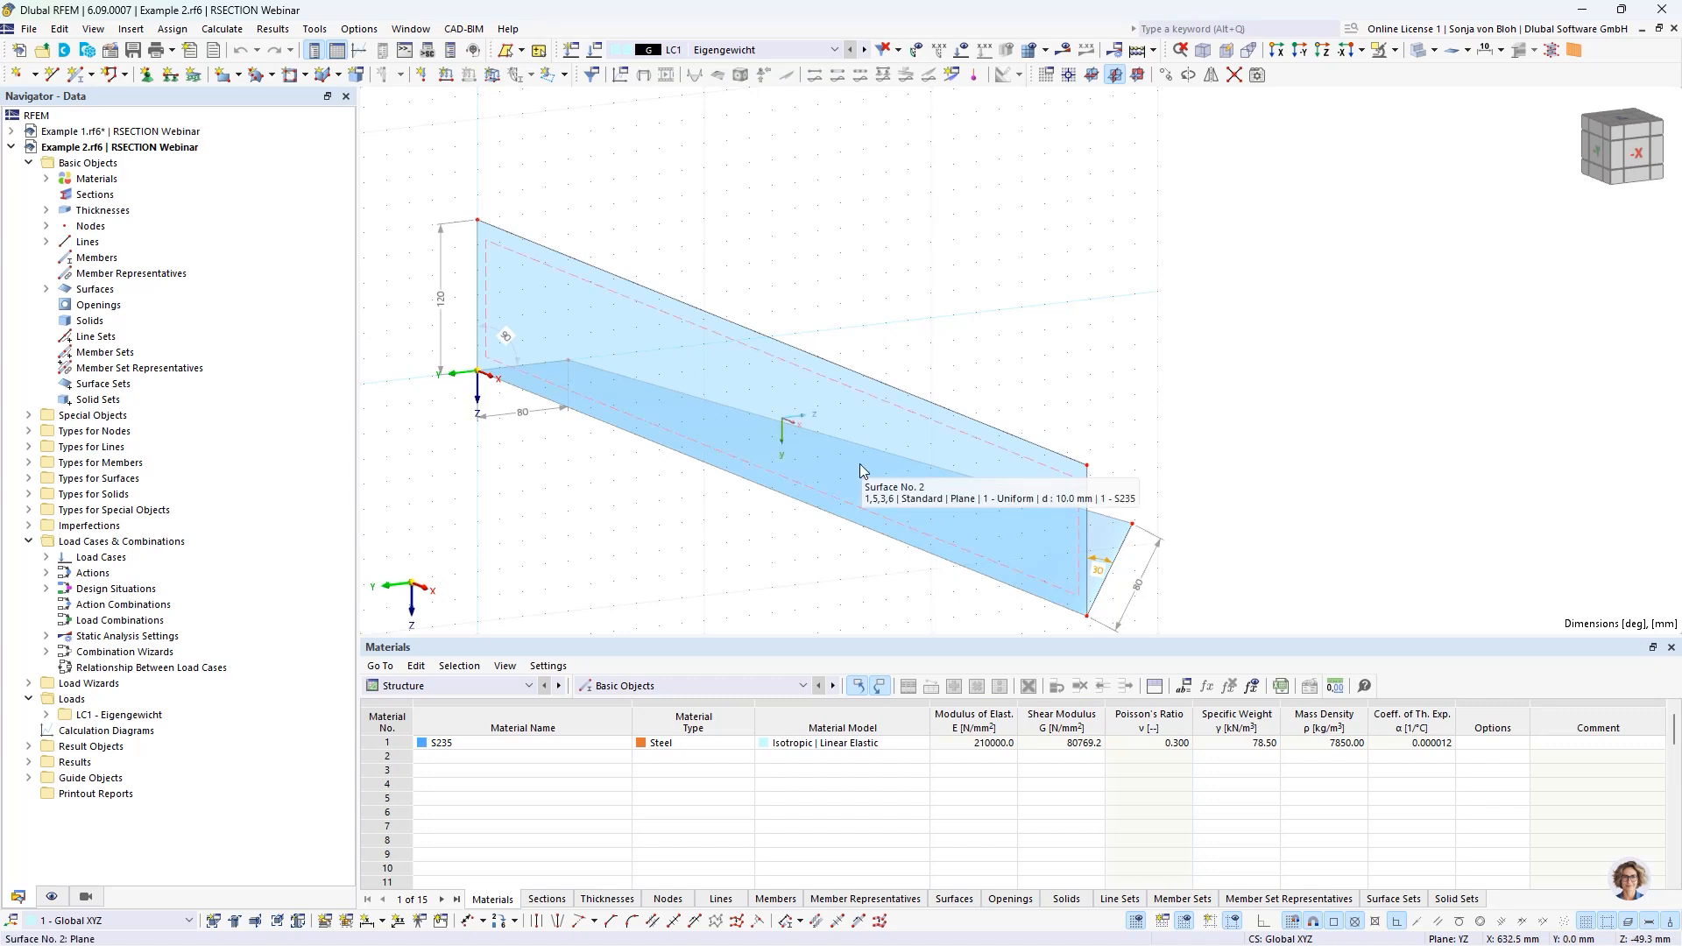
pyautogui.keyDown('ctrl'); pyautogui.moveTo(1032, 535); pyautogui.dragTo(880, 530, button='middle'); pyautogui.keyUp('ctrl')
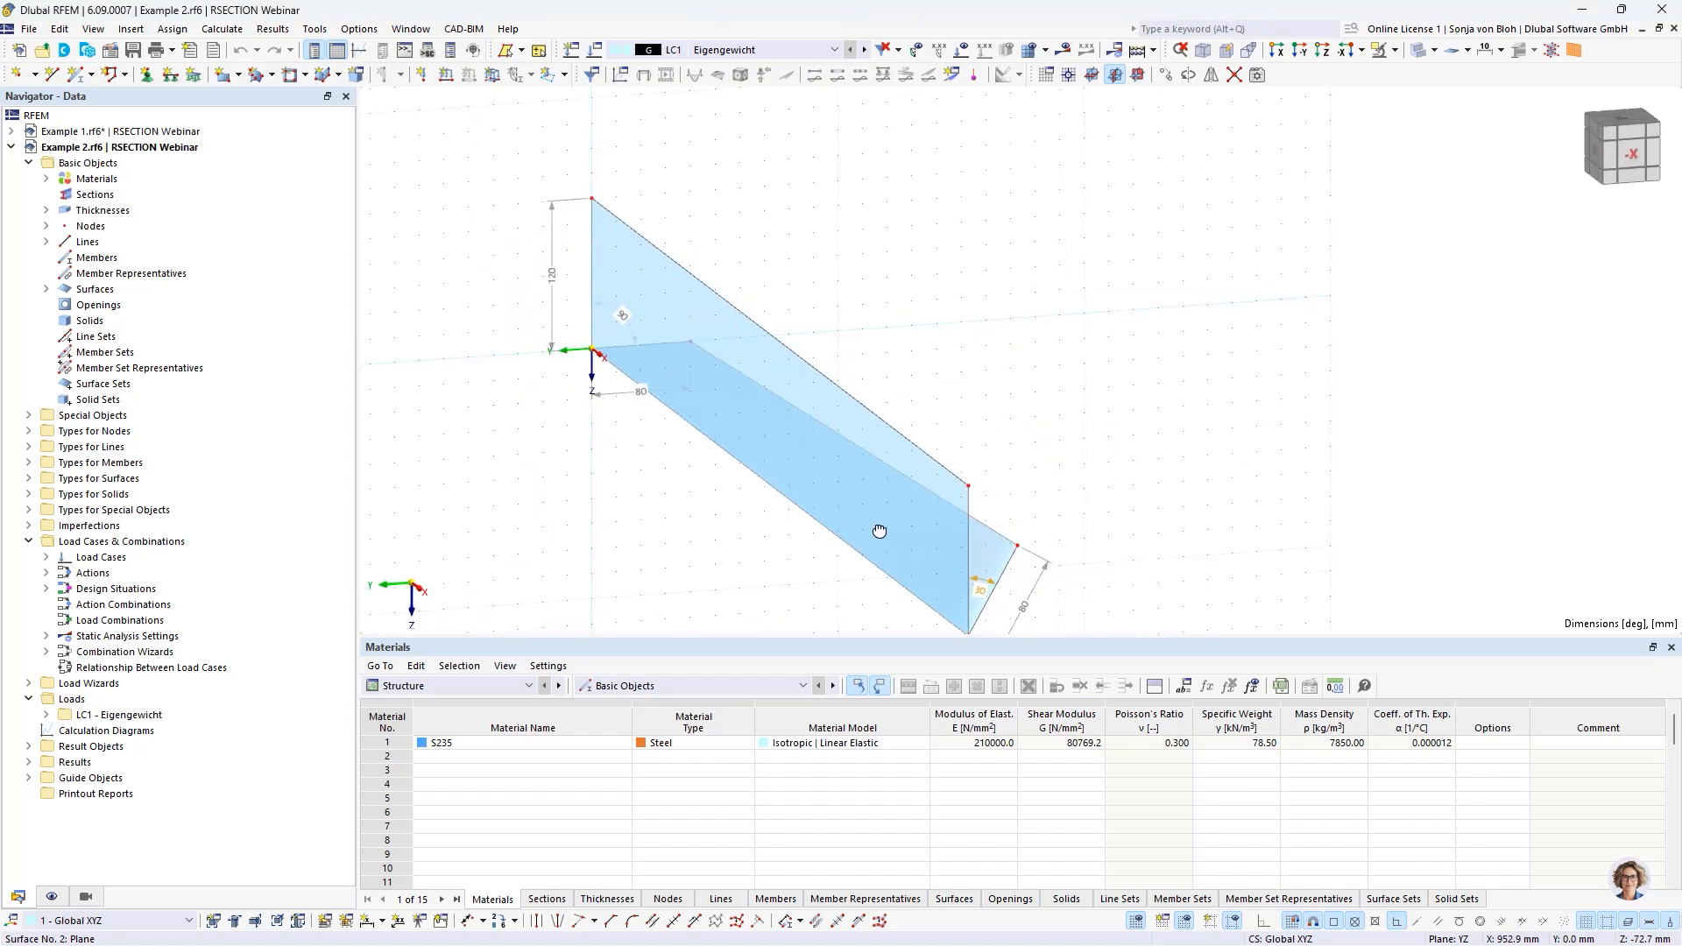
pyautogui.scroll(-2, 1015, 457)
pyautogui.keyDown('ctrl'); pyautogui.moveTo(1098, 536); pyautogui.dragTo(913, 575, button='middle'); pyautogui.keyUp('ctrl')
pyautogui.scroll(3, 958, 460)
pyautogui.keyDown('ctrl'); pyautogui.moveTo(958, 460); pyautogui.dragTo(1183, 476, button='middle'); pyautogui.keyUp('ctrl')
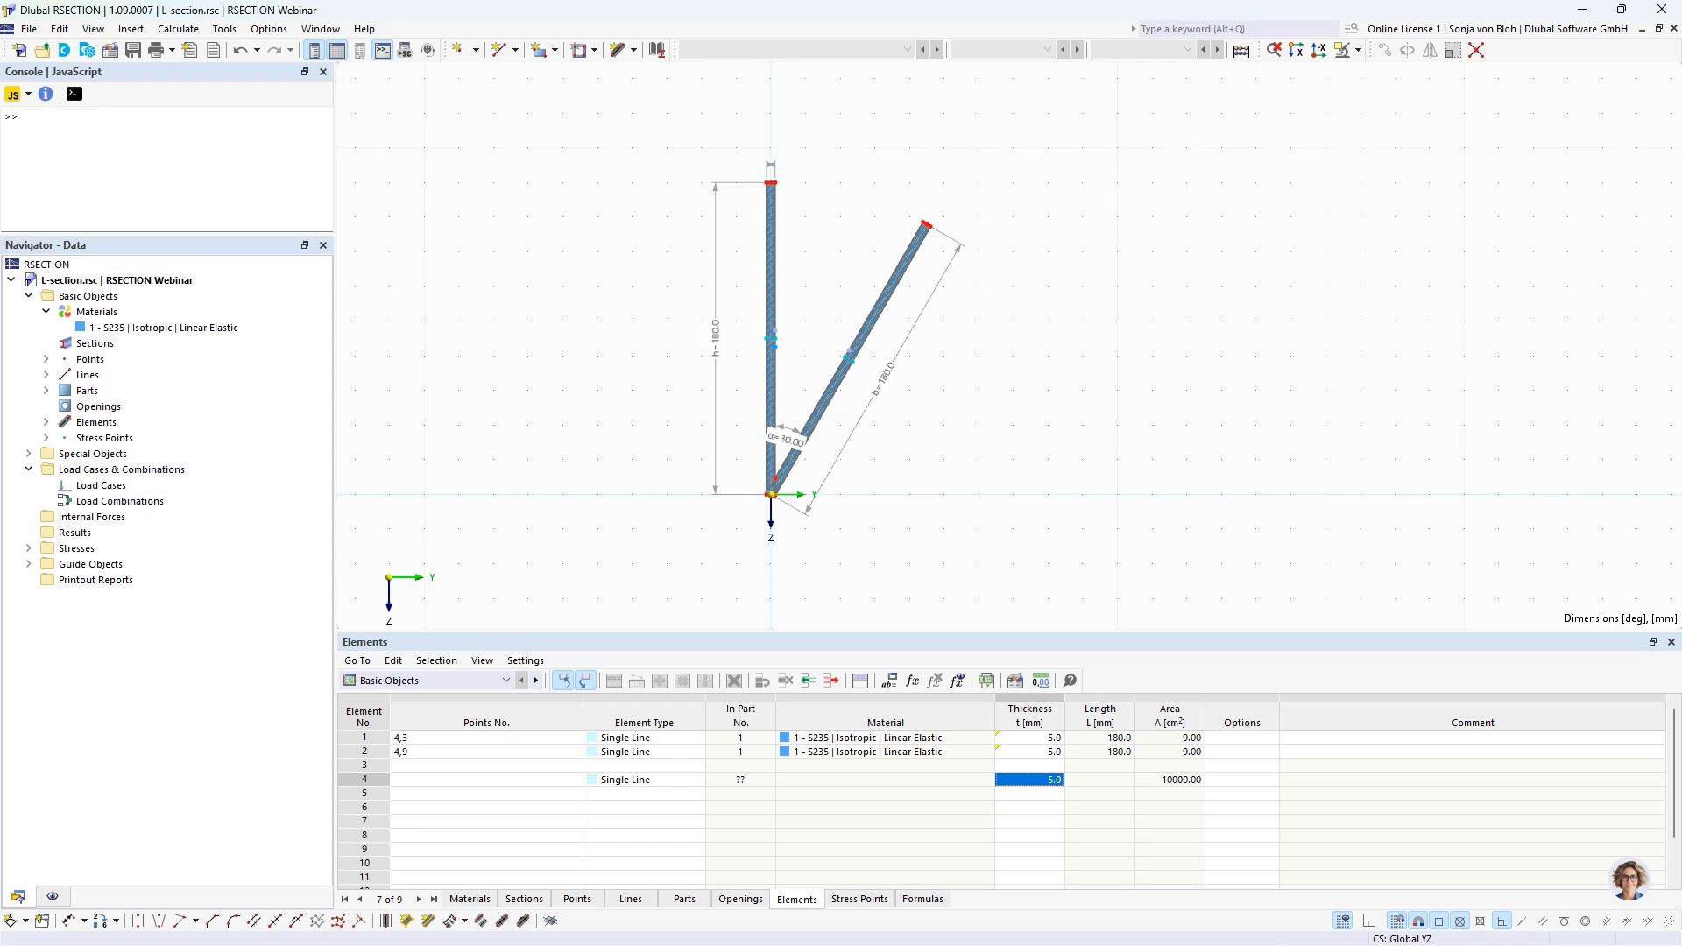
# Switch to RSECTION and create a new model named Start with Thin-Walled Analysis as the analysis method.
pyautogui.click(17, 50)
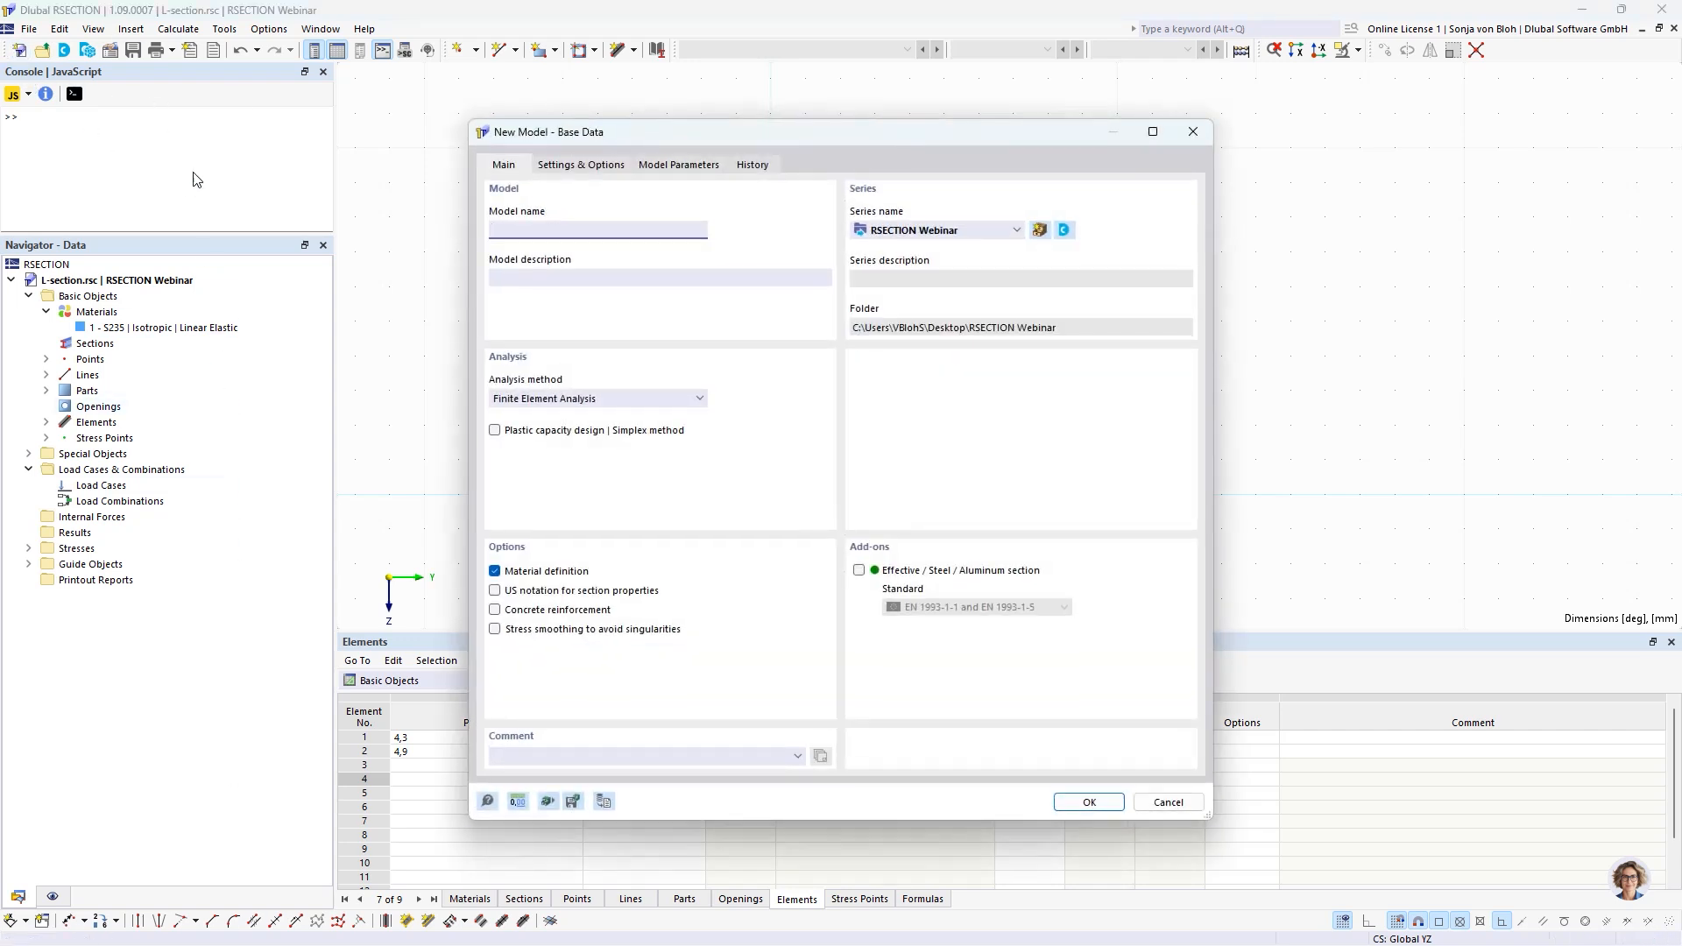
pyautogui.write('Start')
pyautogui.click(574, 399)
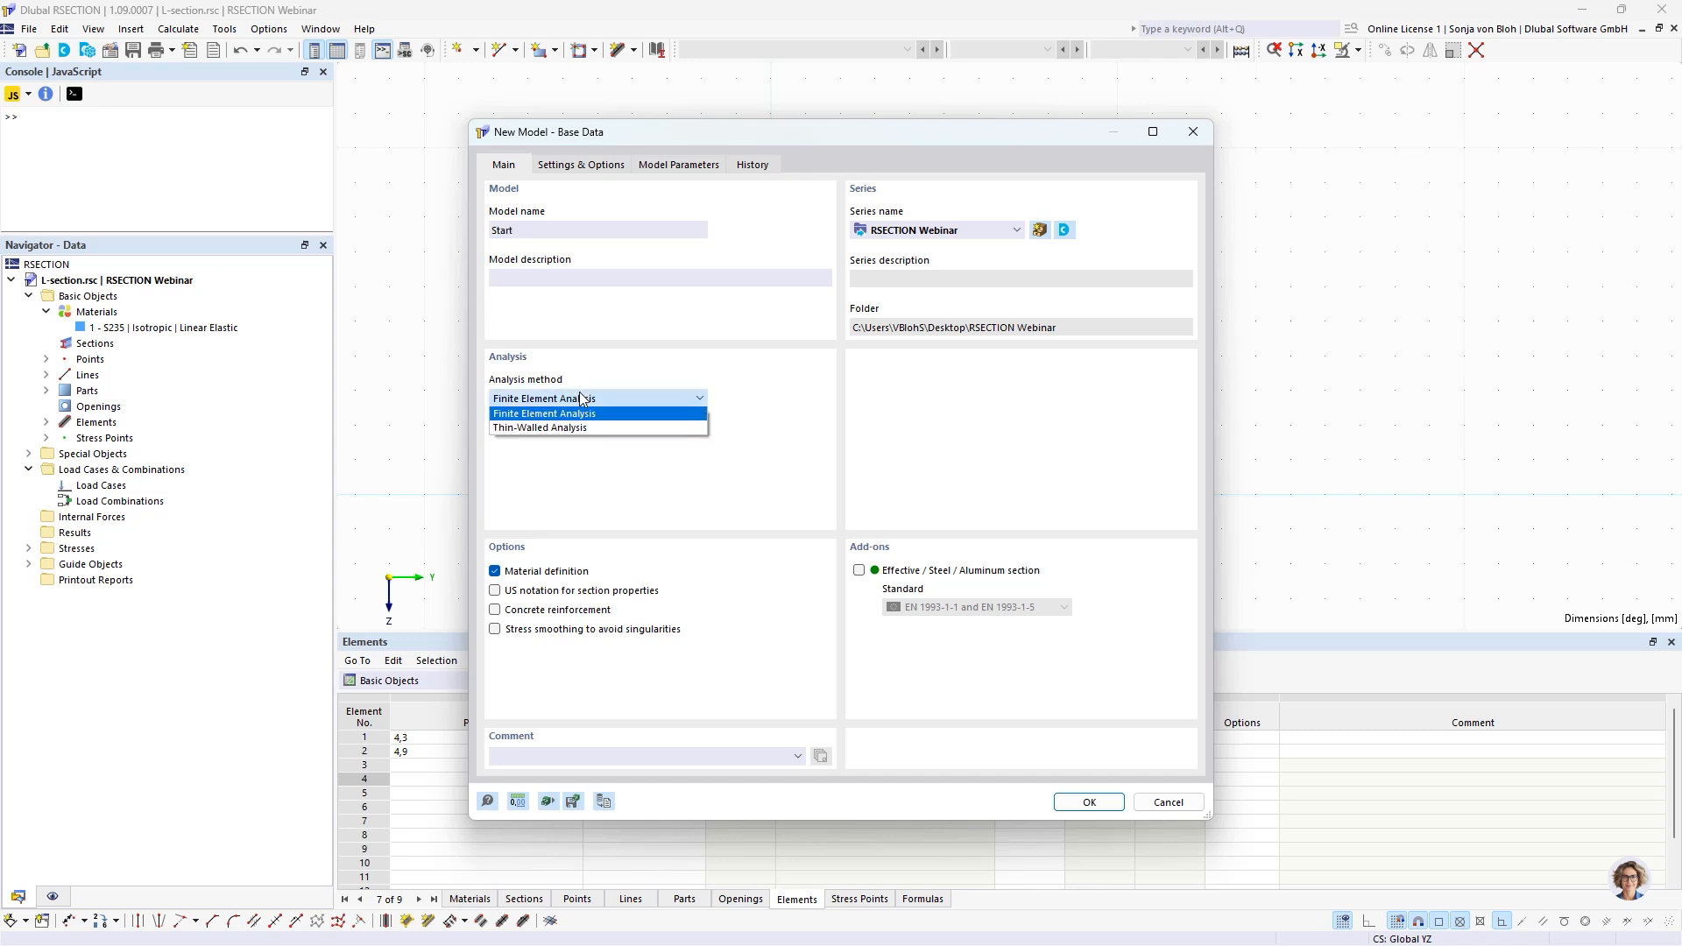
pyautogui.click(545, 428)
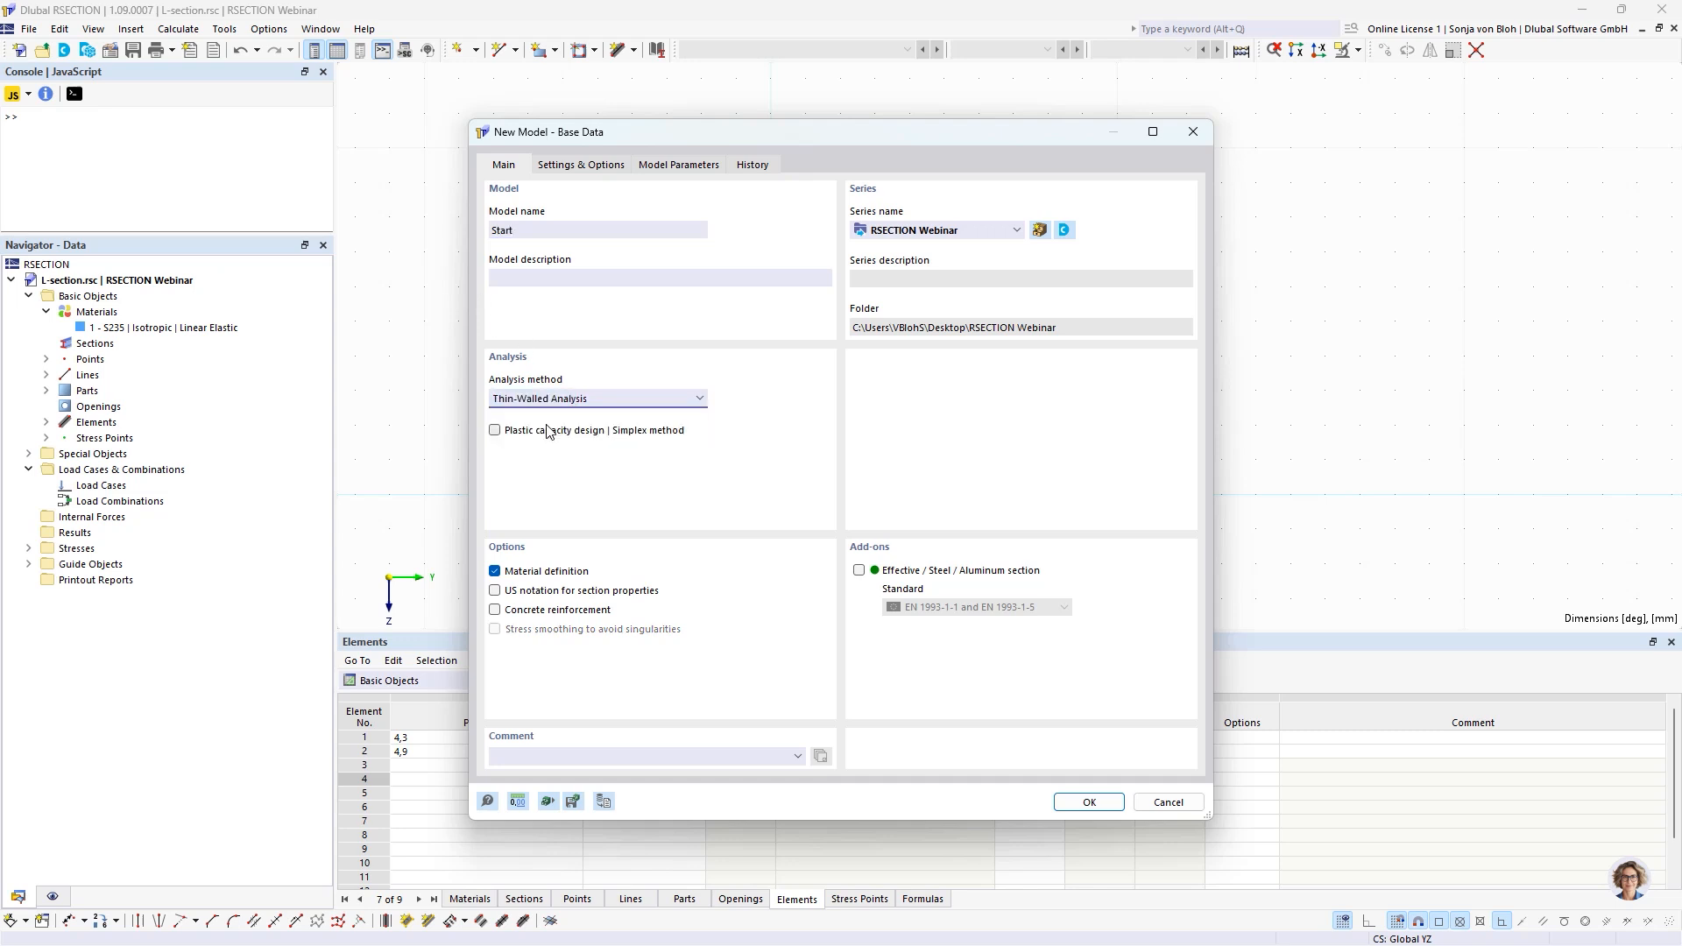
pyautogui.click(1082, 801)
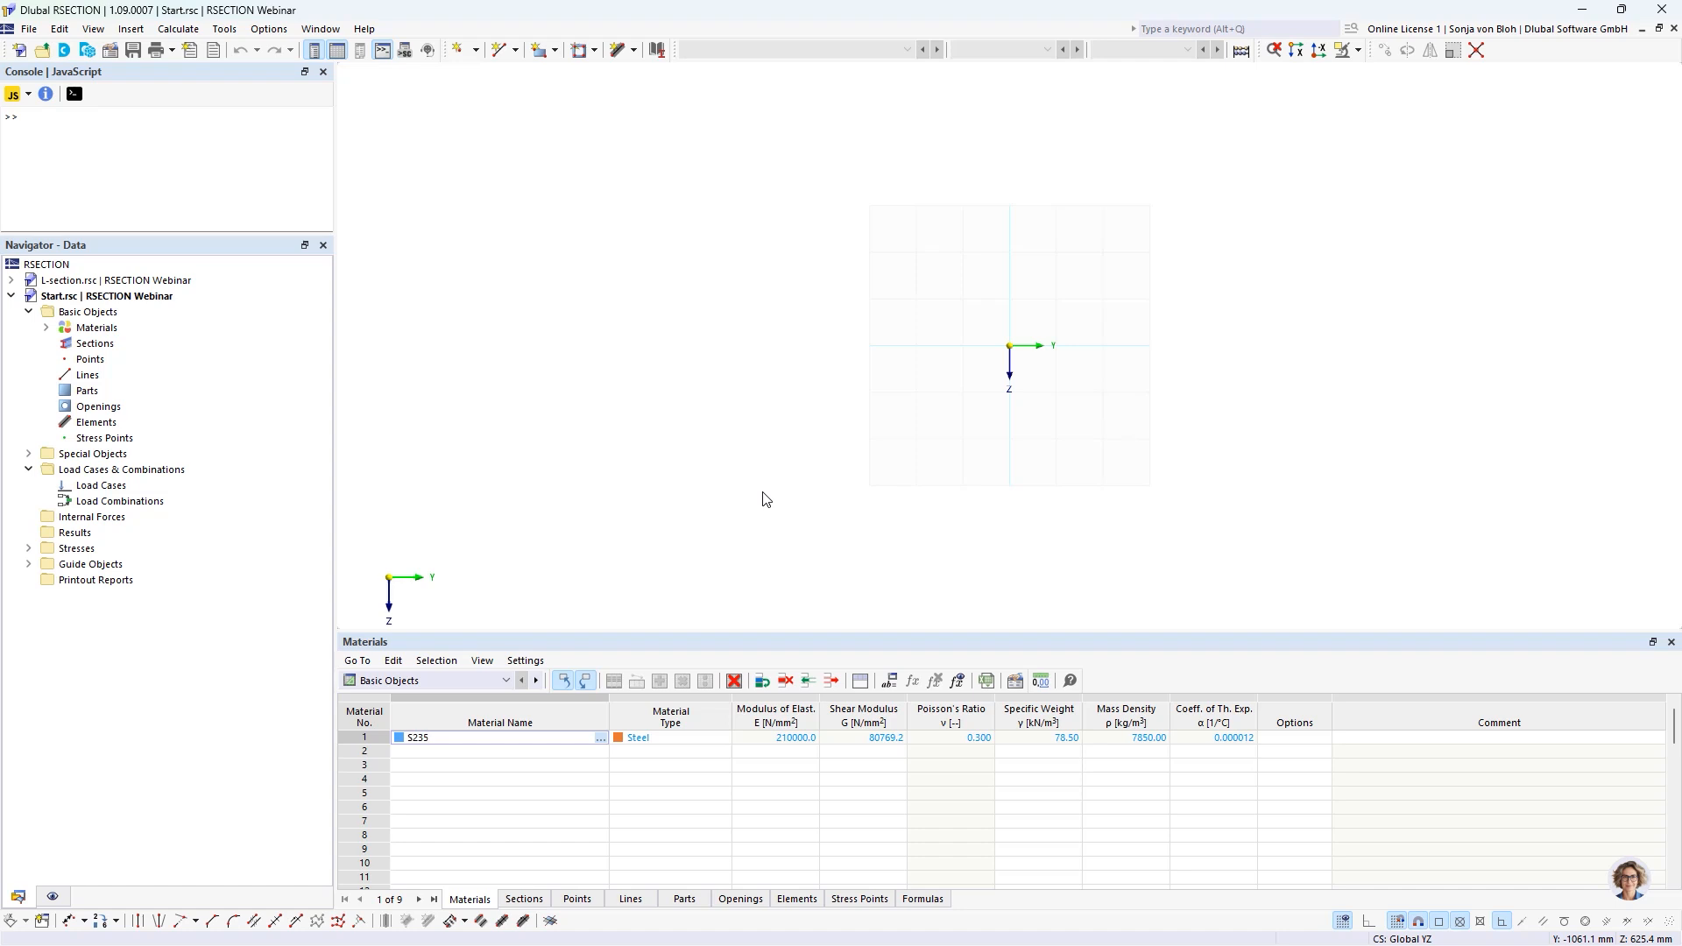
# Draw a 10 mm thick L-section with a 120 mm vertical leg and an 80 mm horizontal leg meeting at the origin, and save the model.
pyautogui.scroll(6, 1001, 278)
pyautogui.moveTo(1018, 415); pyautogui.dragTo(861, 413, button='middle')
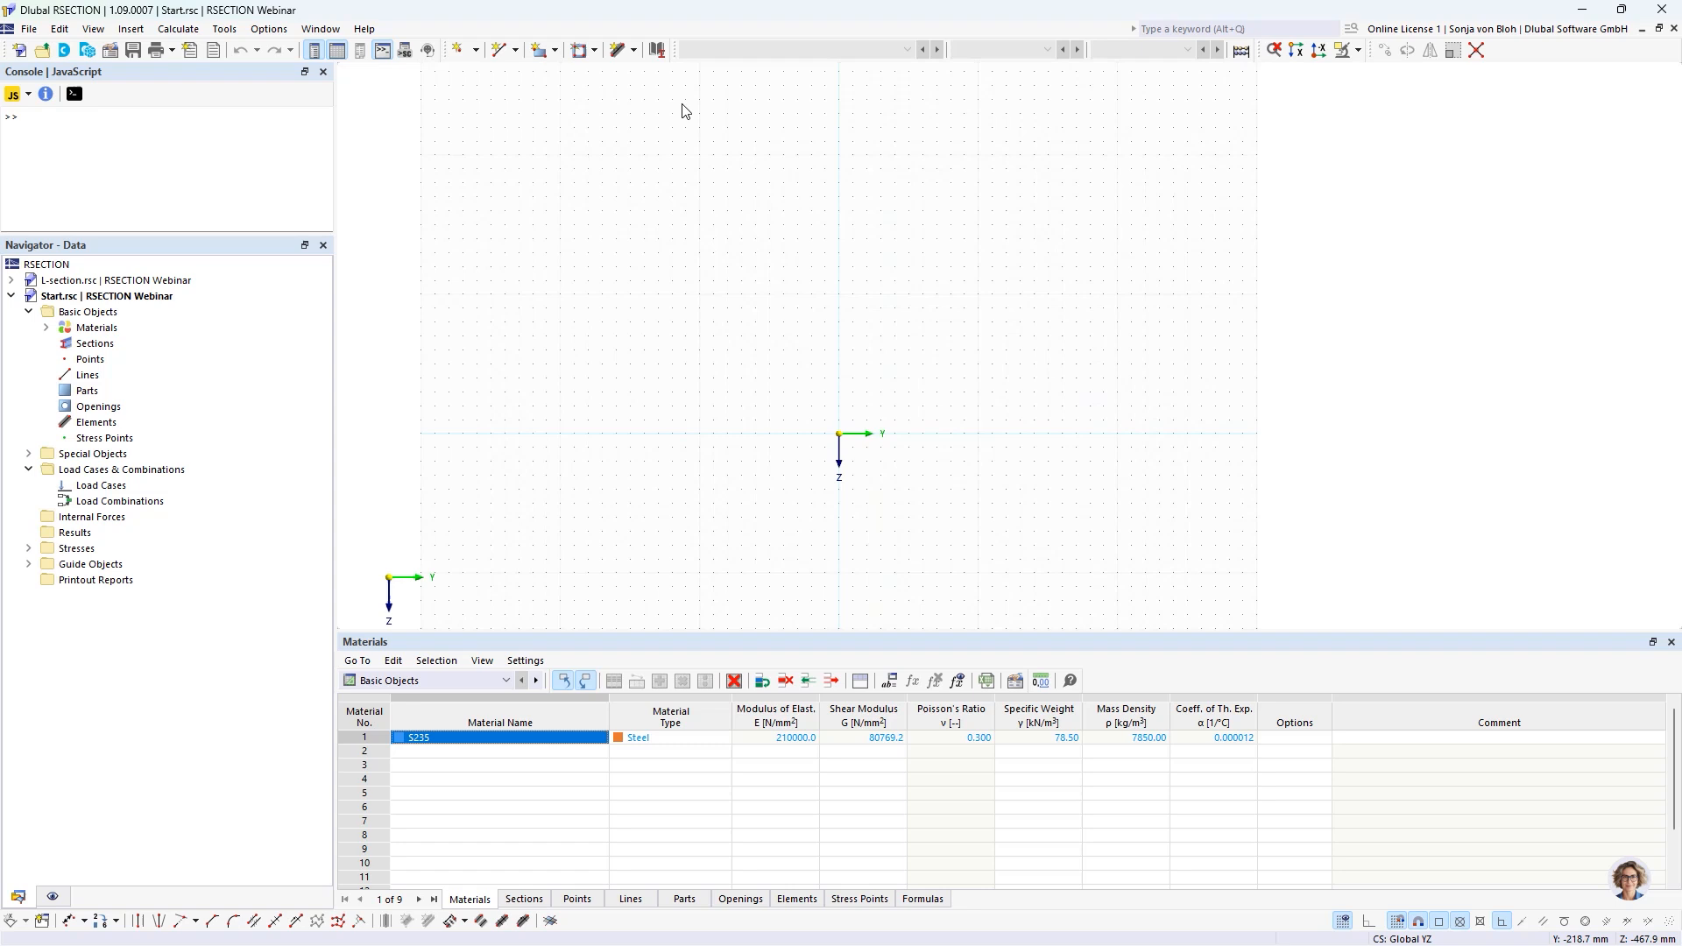
pyautogui.click(621, 50)
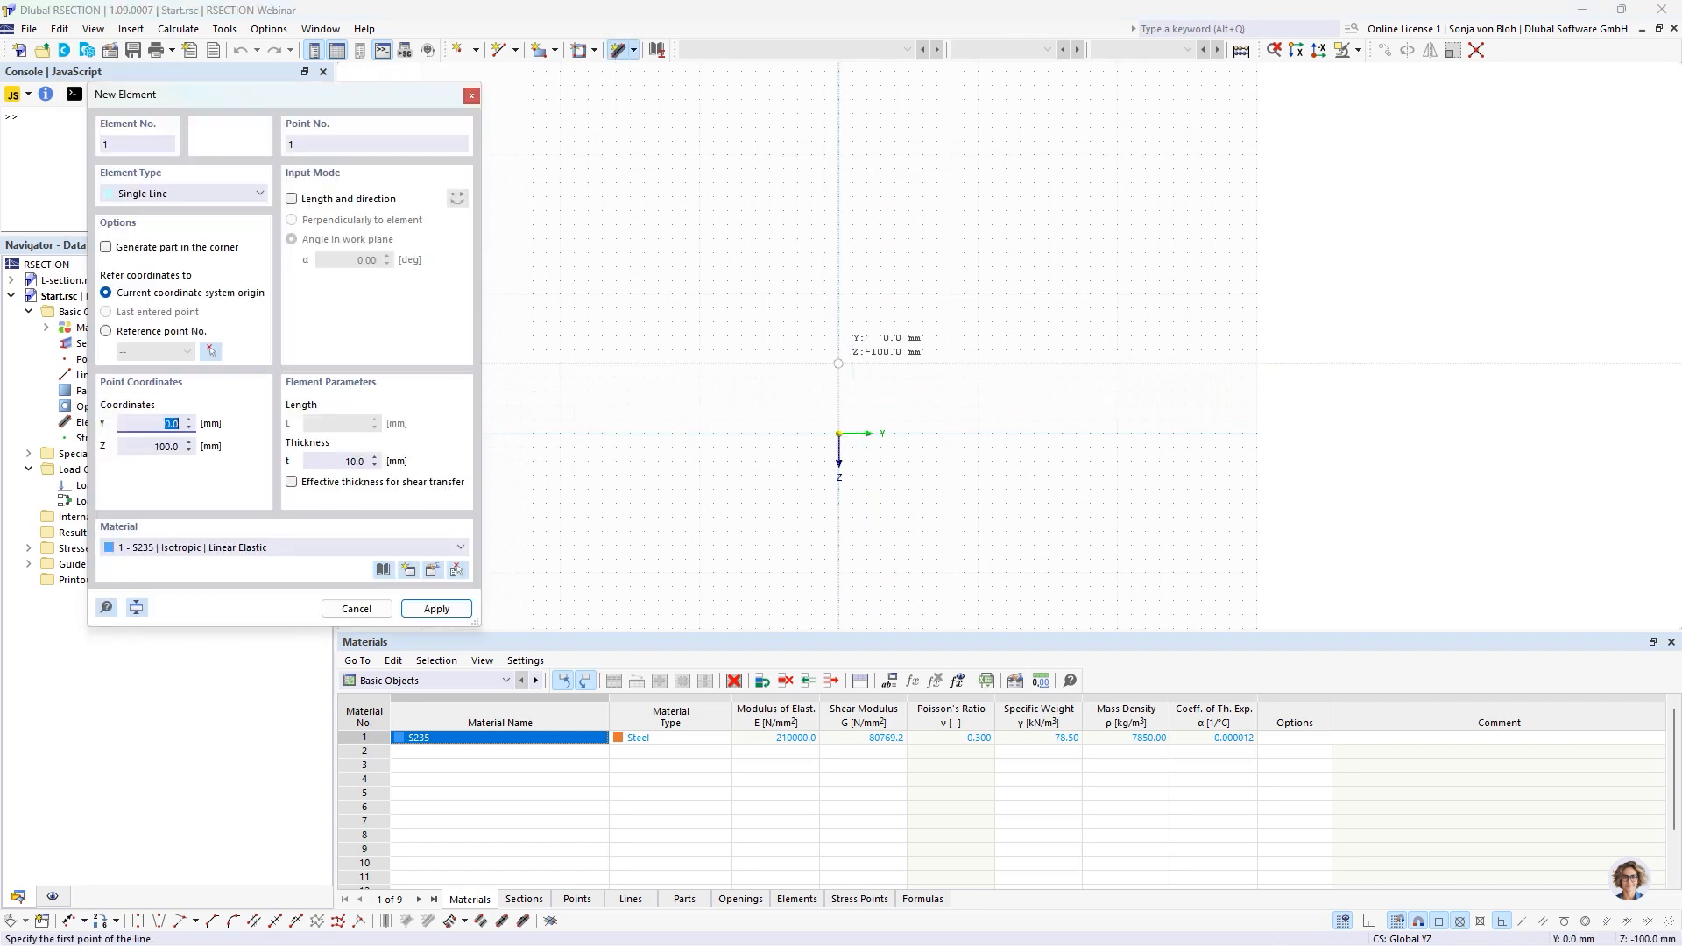
pyautogui.click(842, 348)
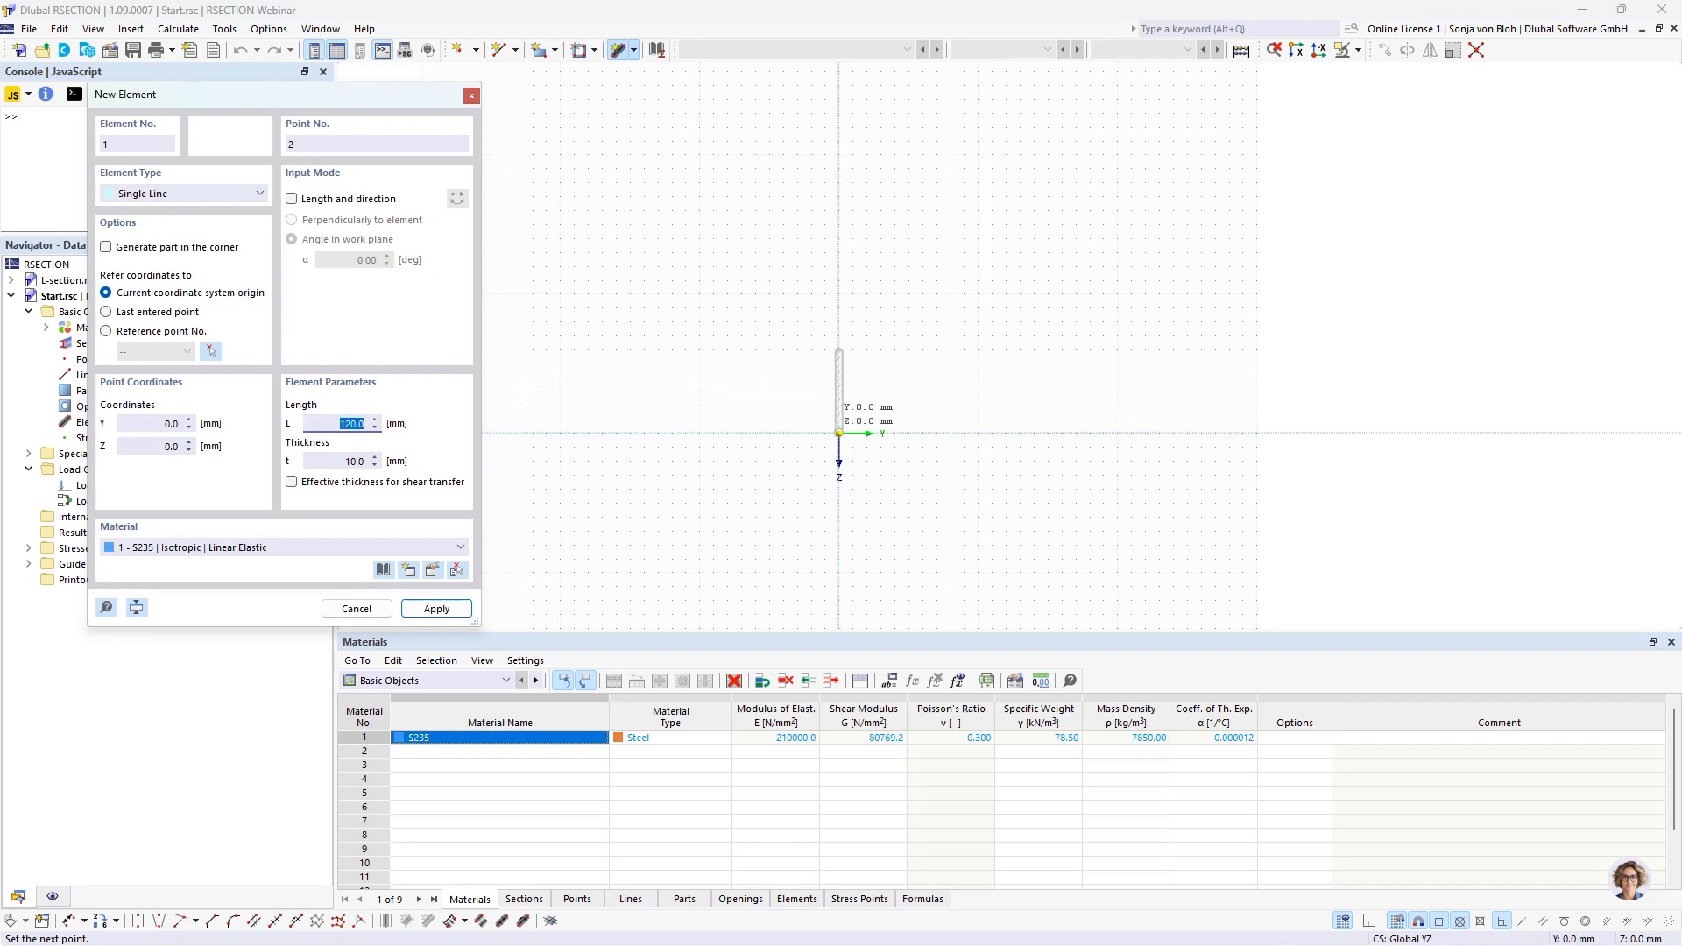
pyautogui.click(838, 432)
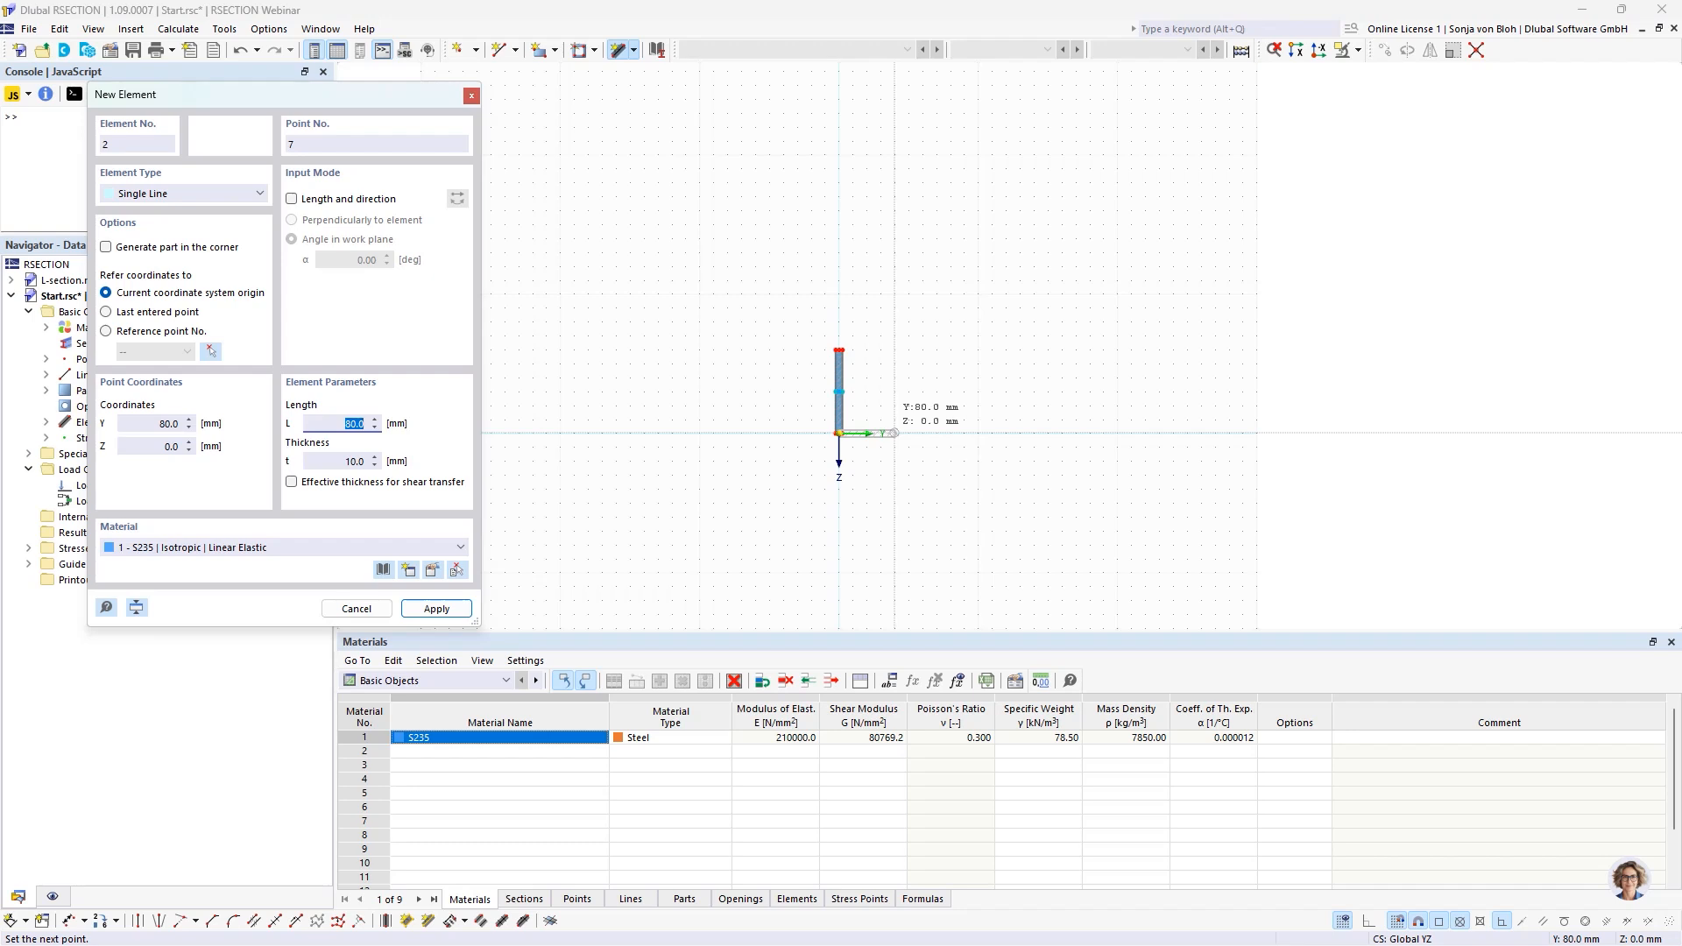
pyautogui.click(894, 433)
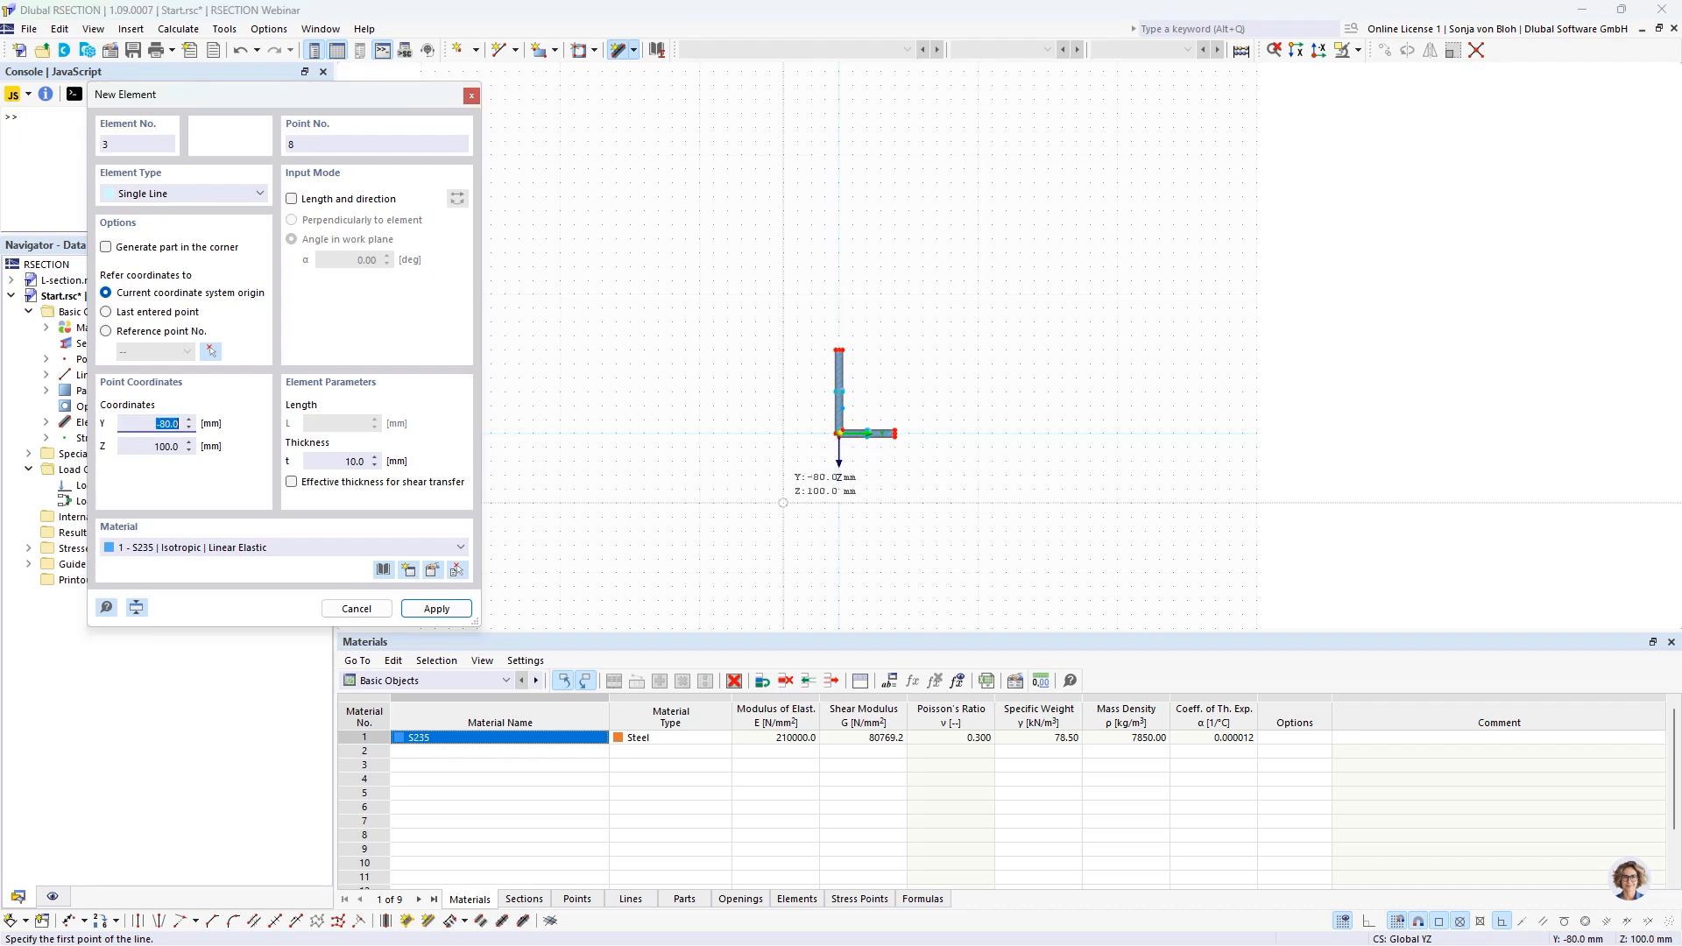
pyautogui.press('Escape')
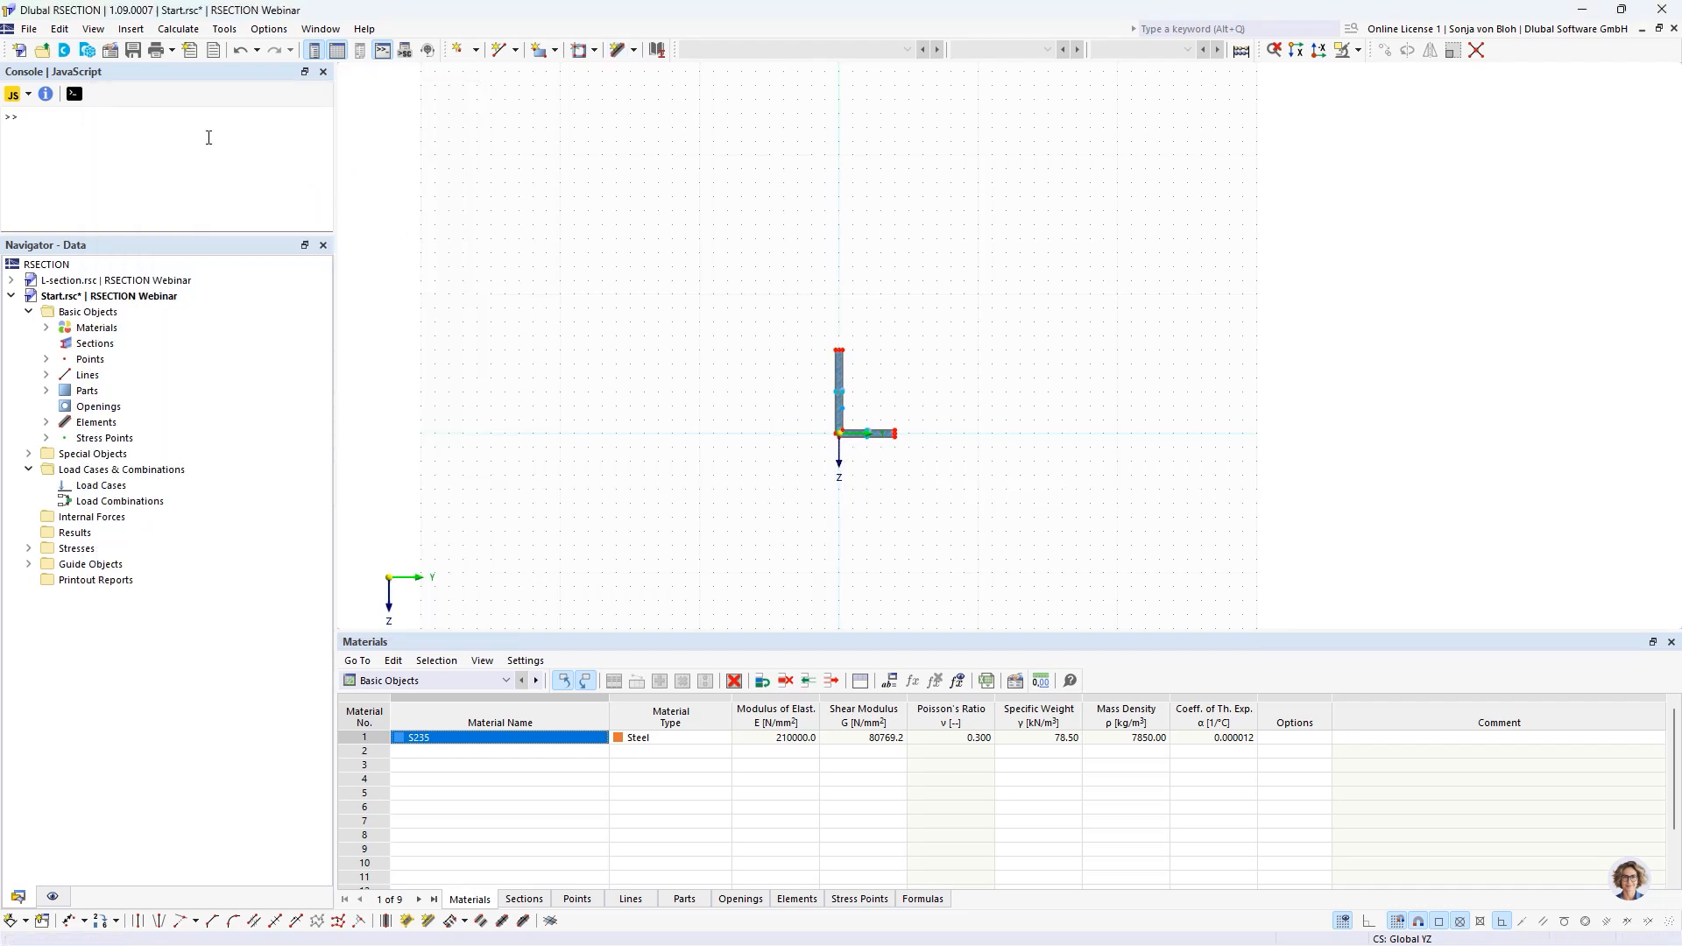
pyautogui.click(133, 50)
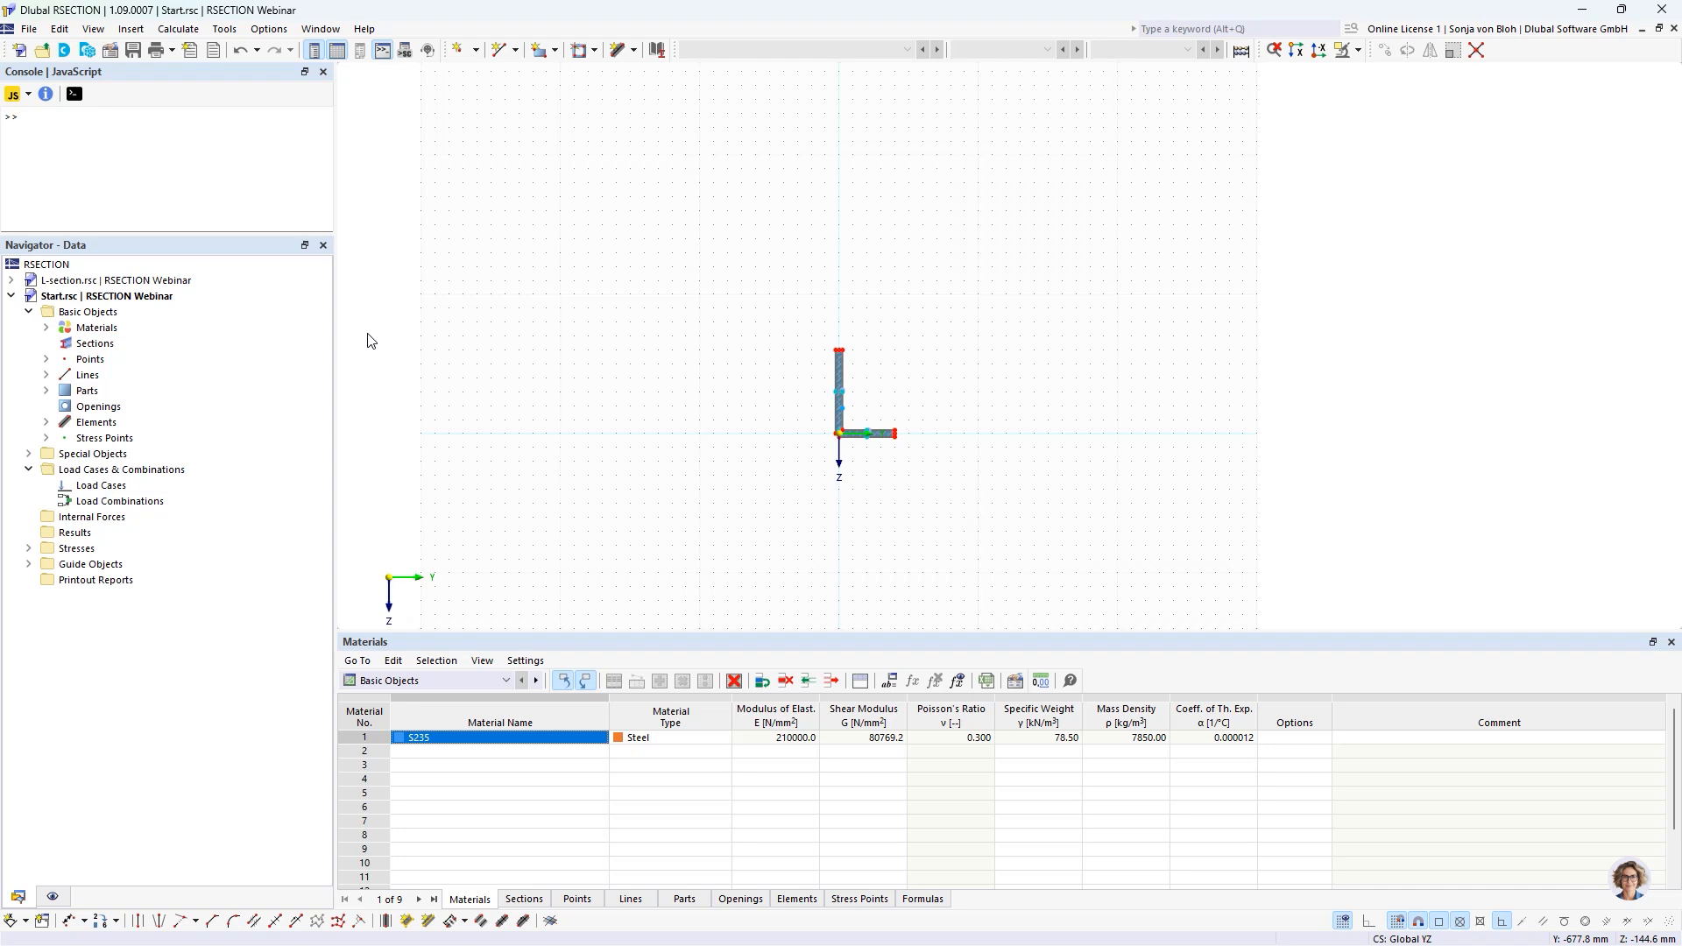
# Save a copy of the Start section model under the name End in the RSECTION Webinar folder.
pyautogui.click(30, 31)
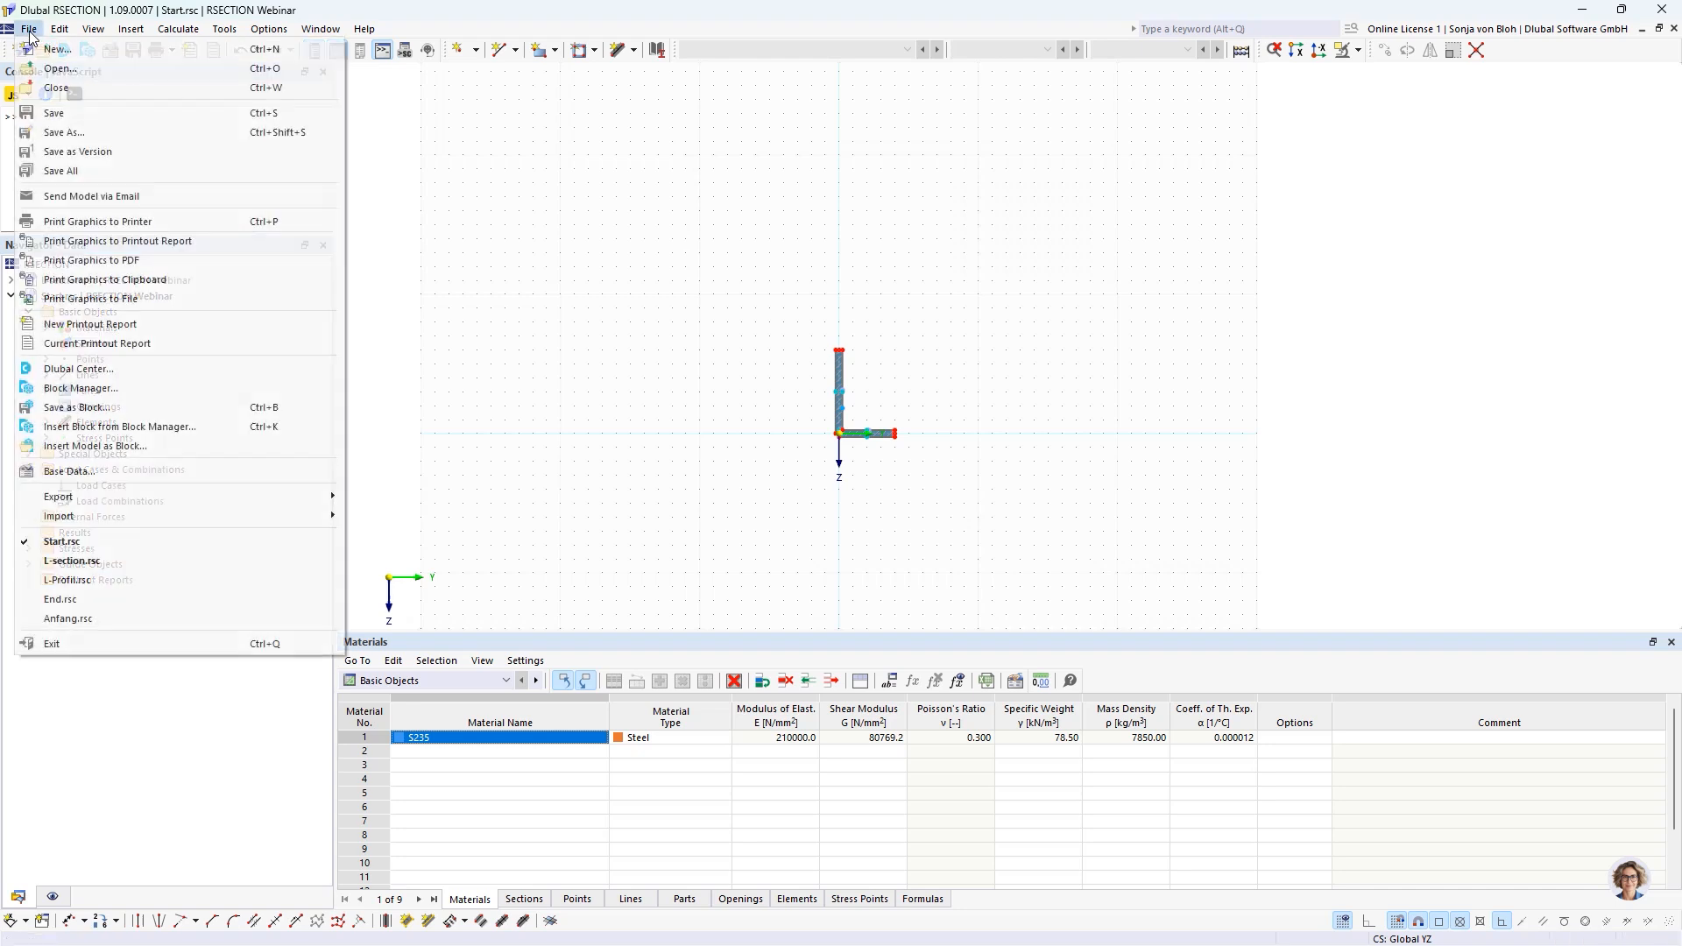
pyautogui.click(73, 133)
pyautogui.click(908, 618)
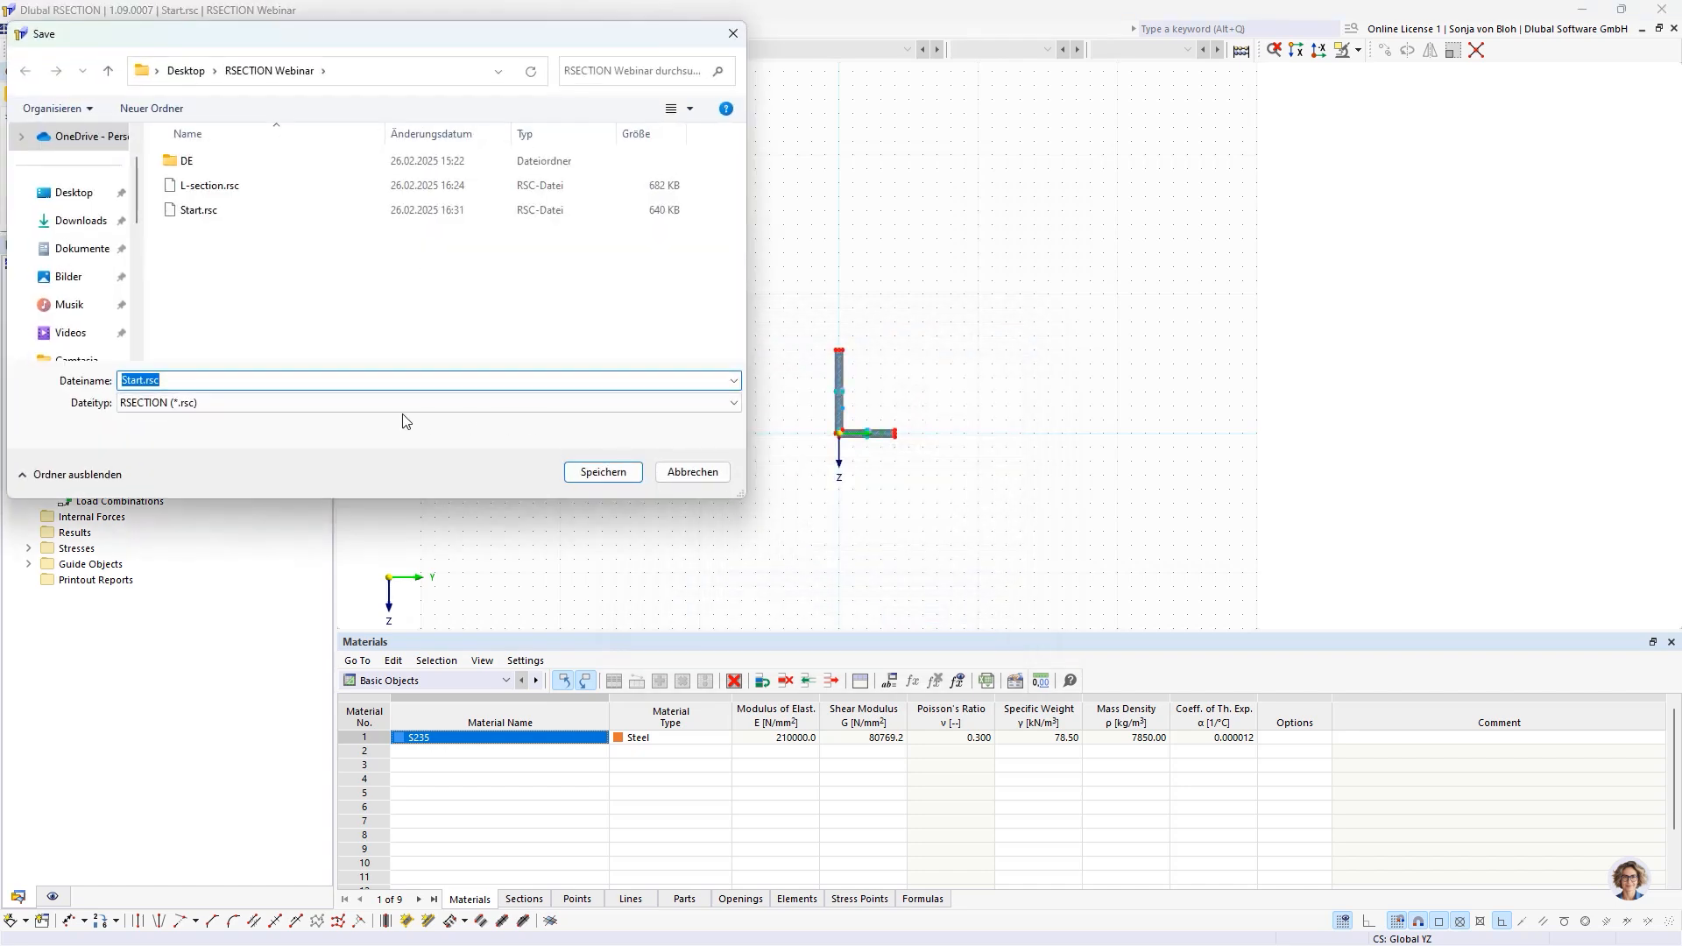
pyautogui.write('End')
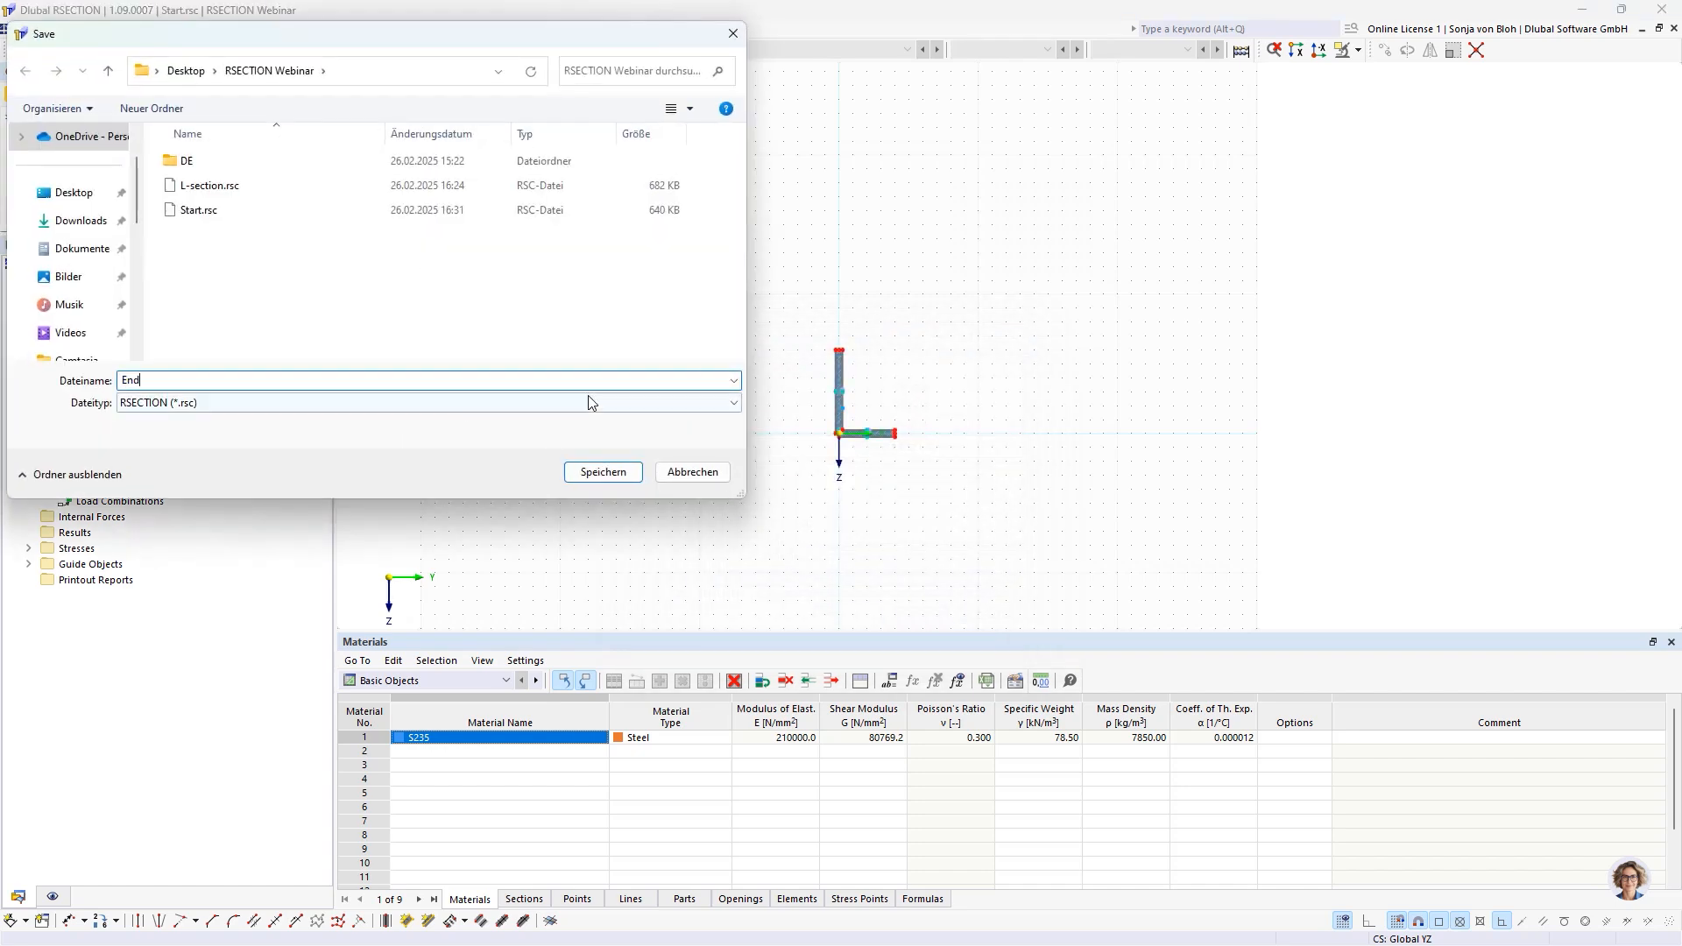
pyautogui.click(611, 476)
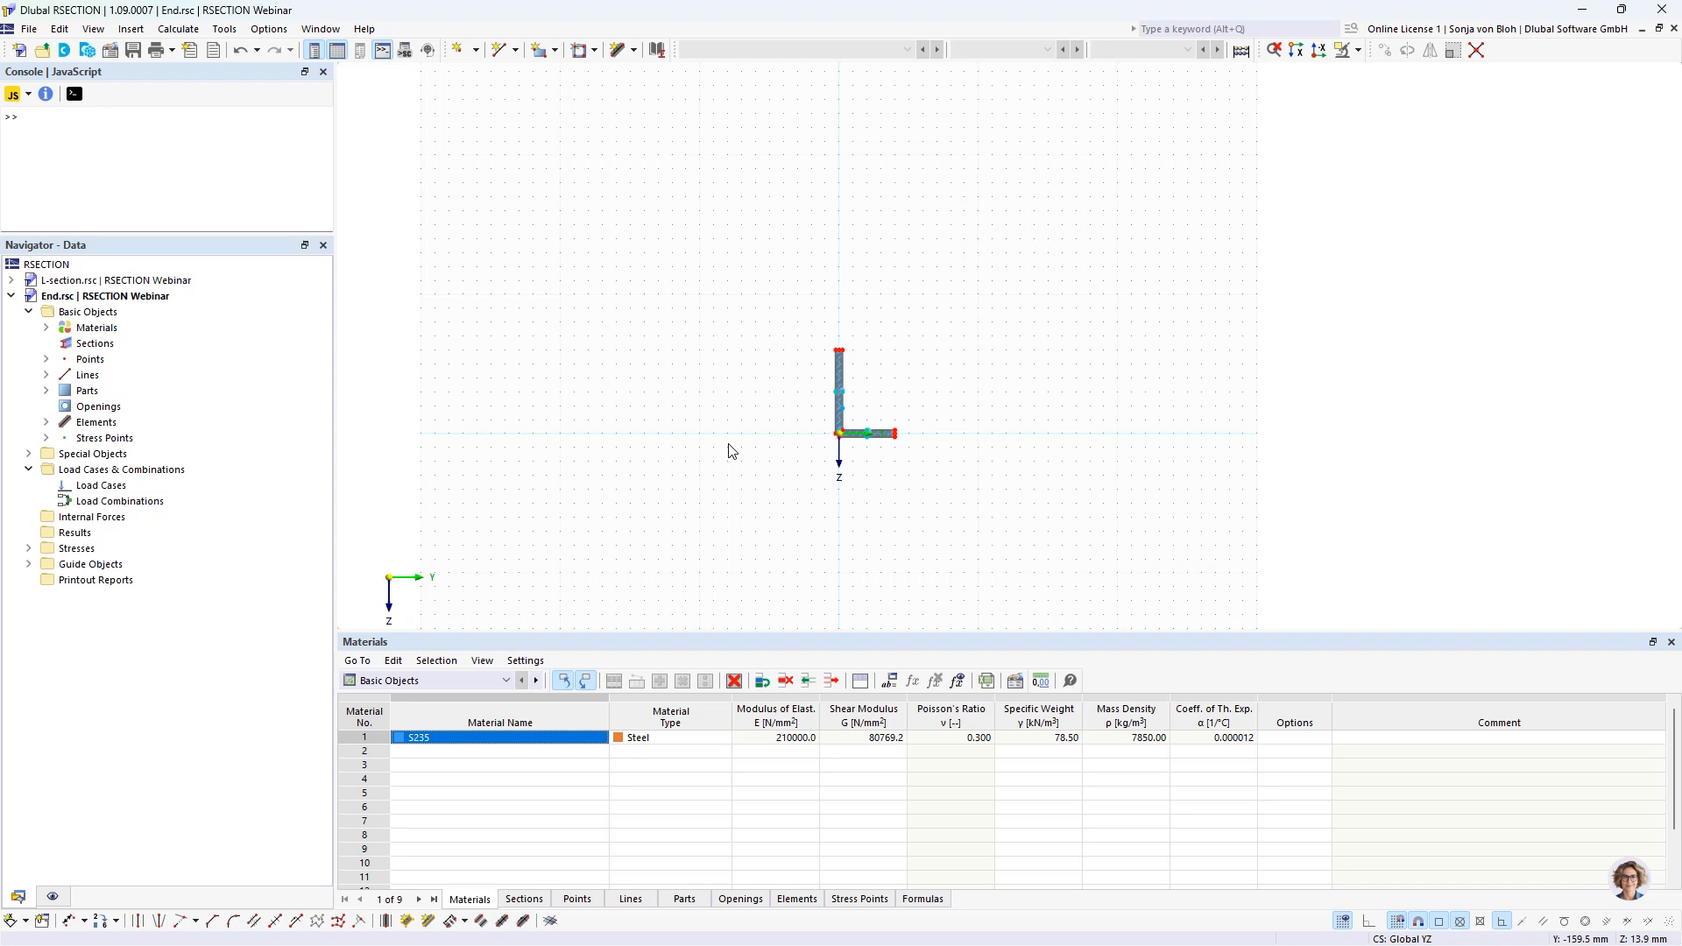
# Lengthen the vertical leg of the End section by moving its upper end points 60 mm upward, and save the model.
pyautogui.scroll(5, 856, 308)
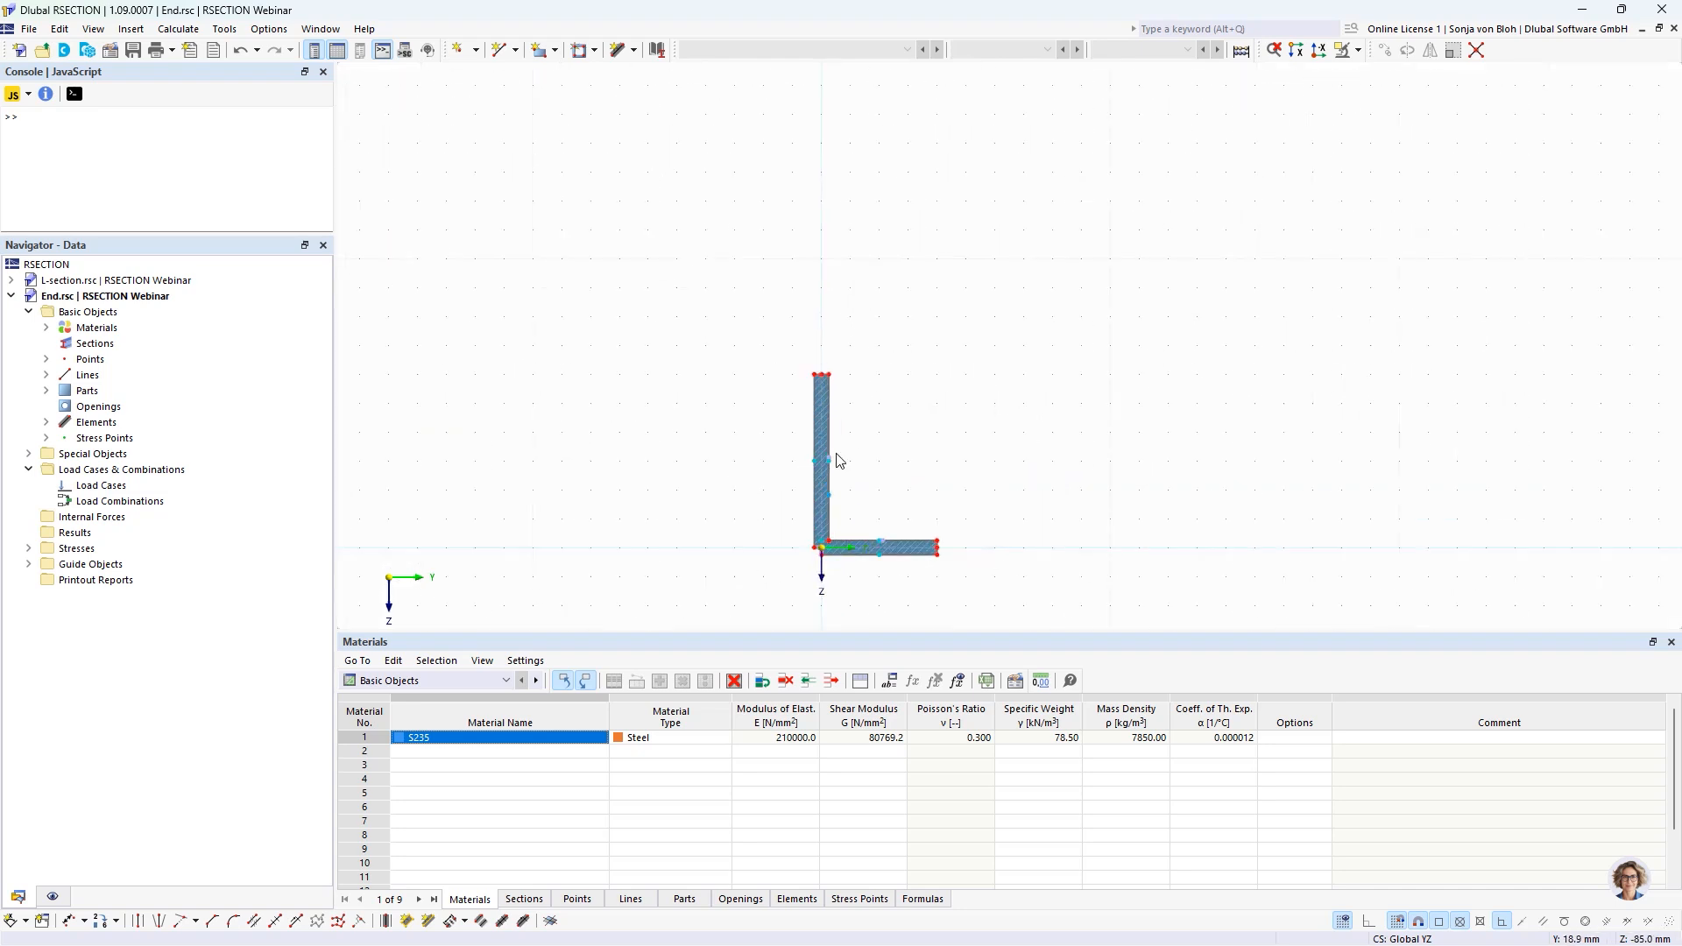
pyautogui.moveTo(697, 421); pyautogui.dragTo(684, 406, button='middle')
pyautogui.moveTo(713, 227); pyautogui.dragTo(911, 289)
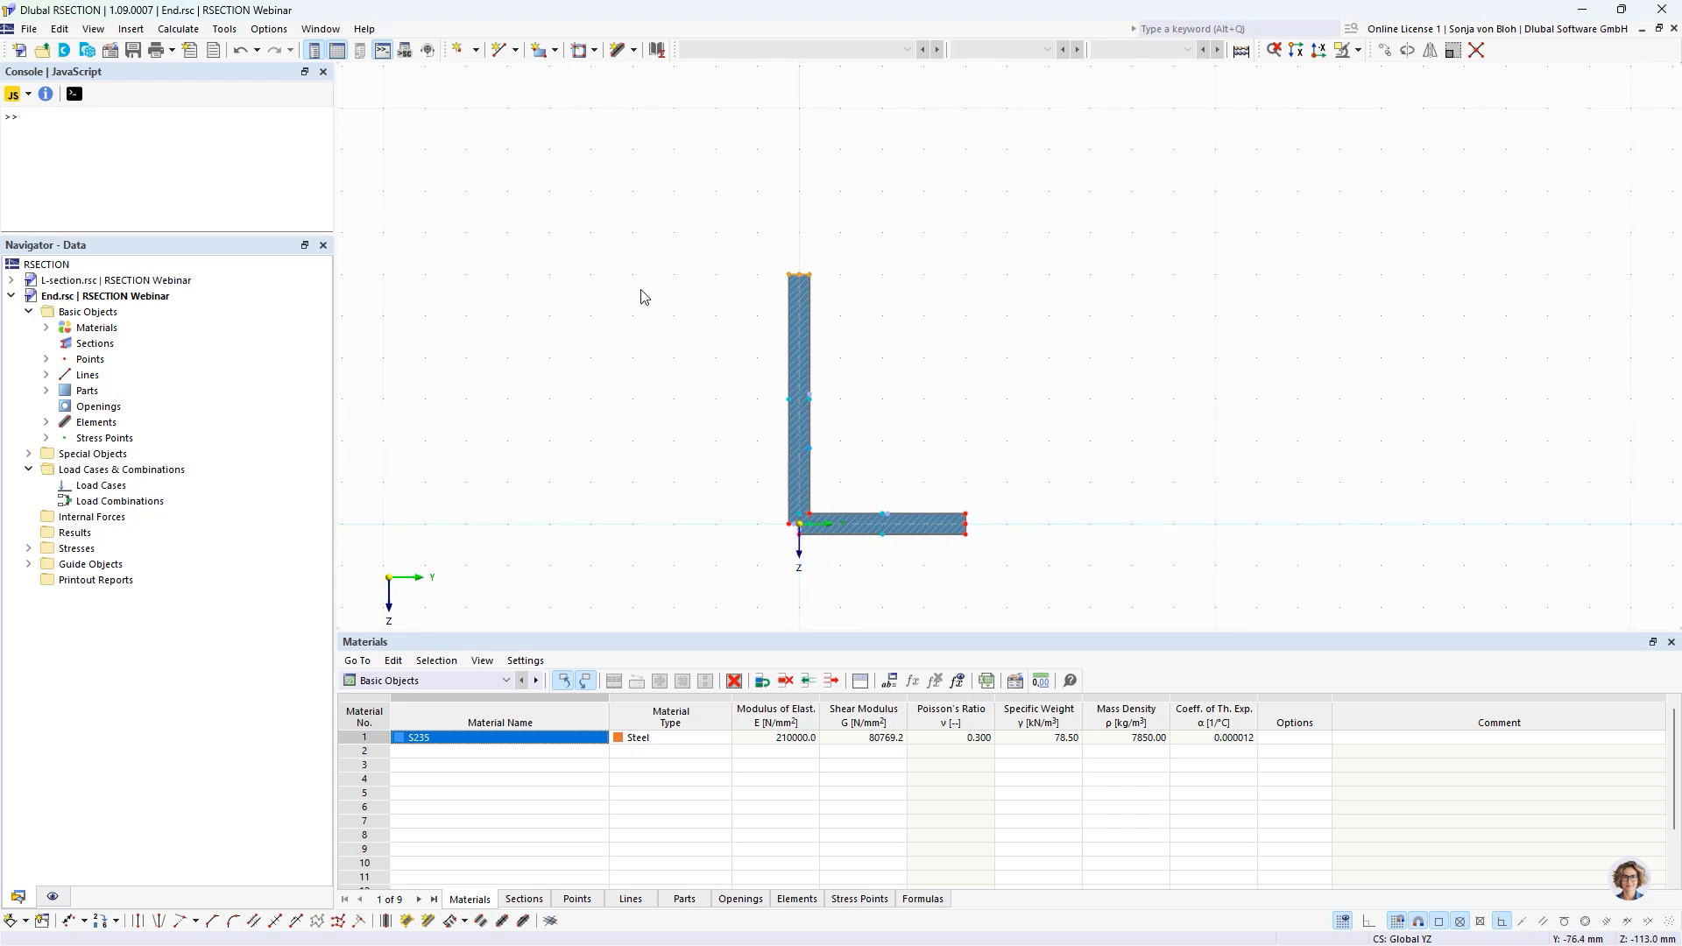
pyautogui.click(1382, 51)
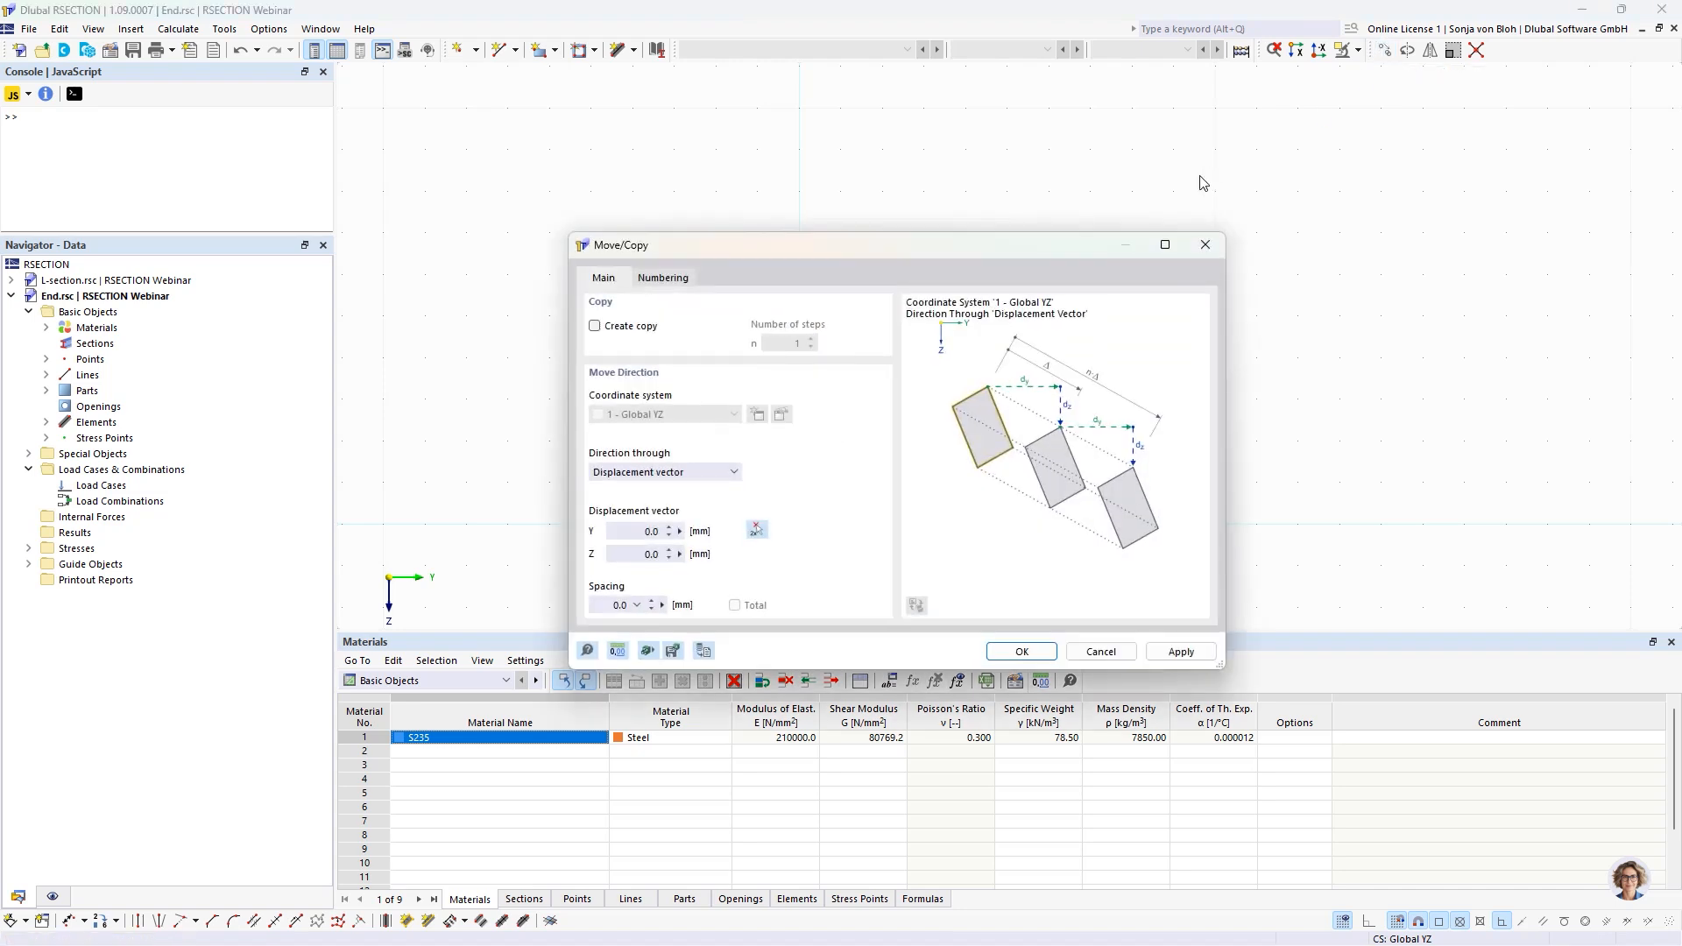
pyautogui.moveTo(1006, 254); pyautogui.dragTo(1291, 146)
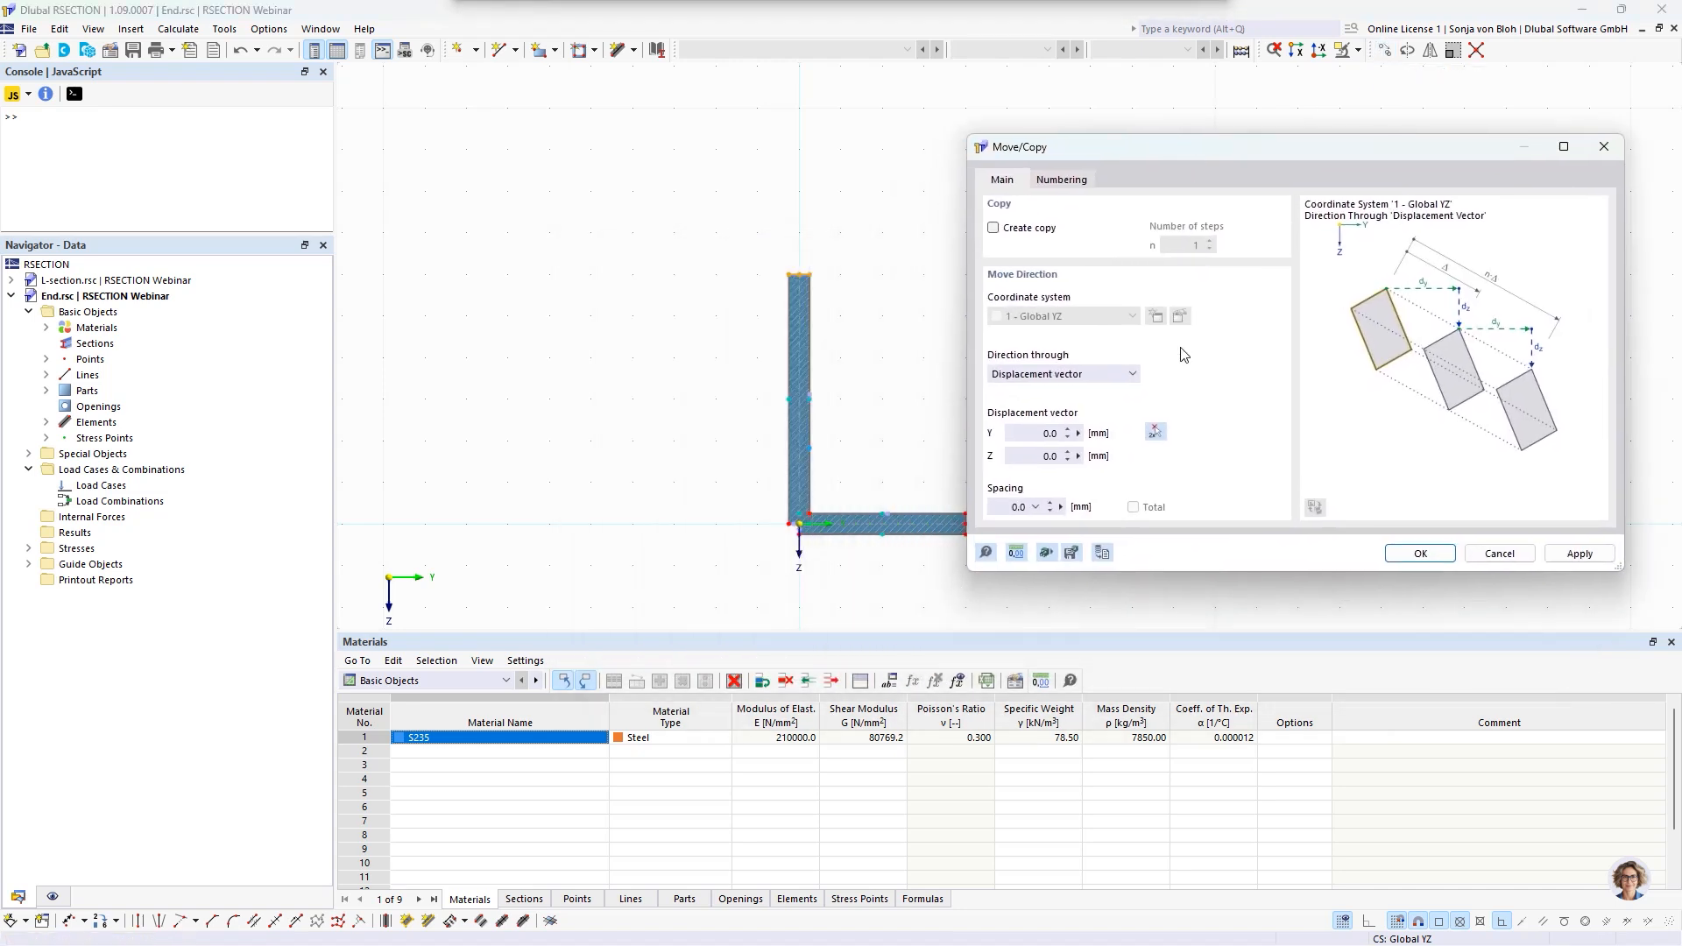
pyautogui.click(1049, 455)
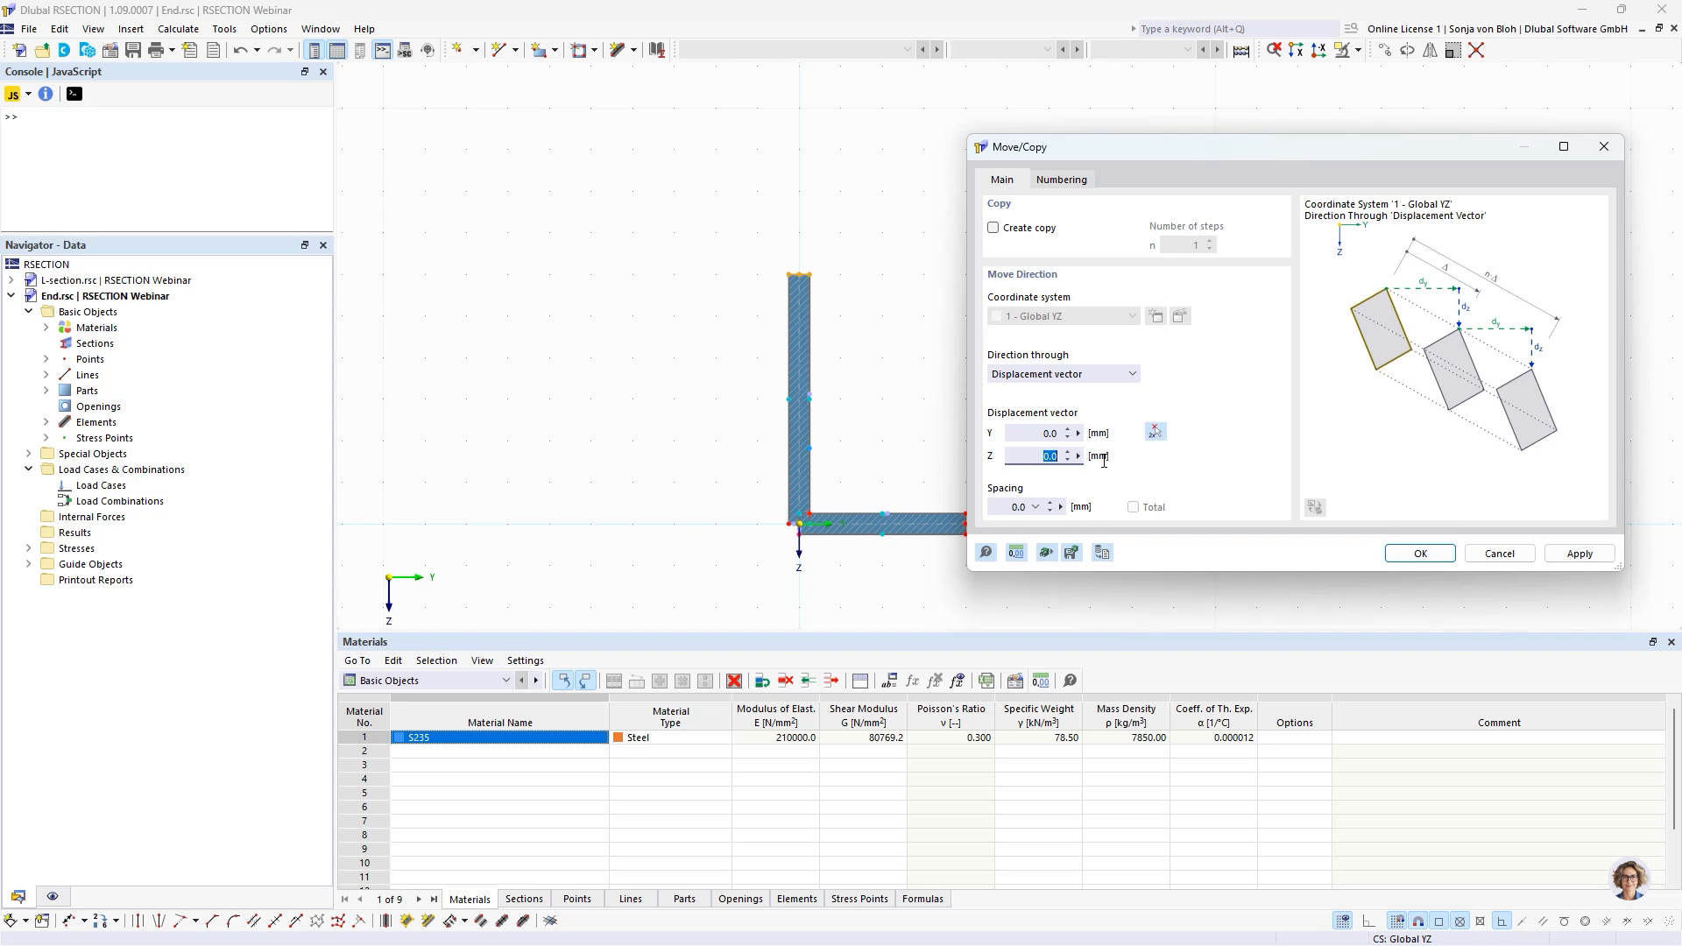
pyautogui.write('-60')
pyautogui.click(1417, 554)
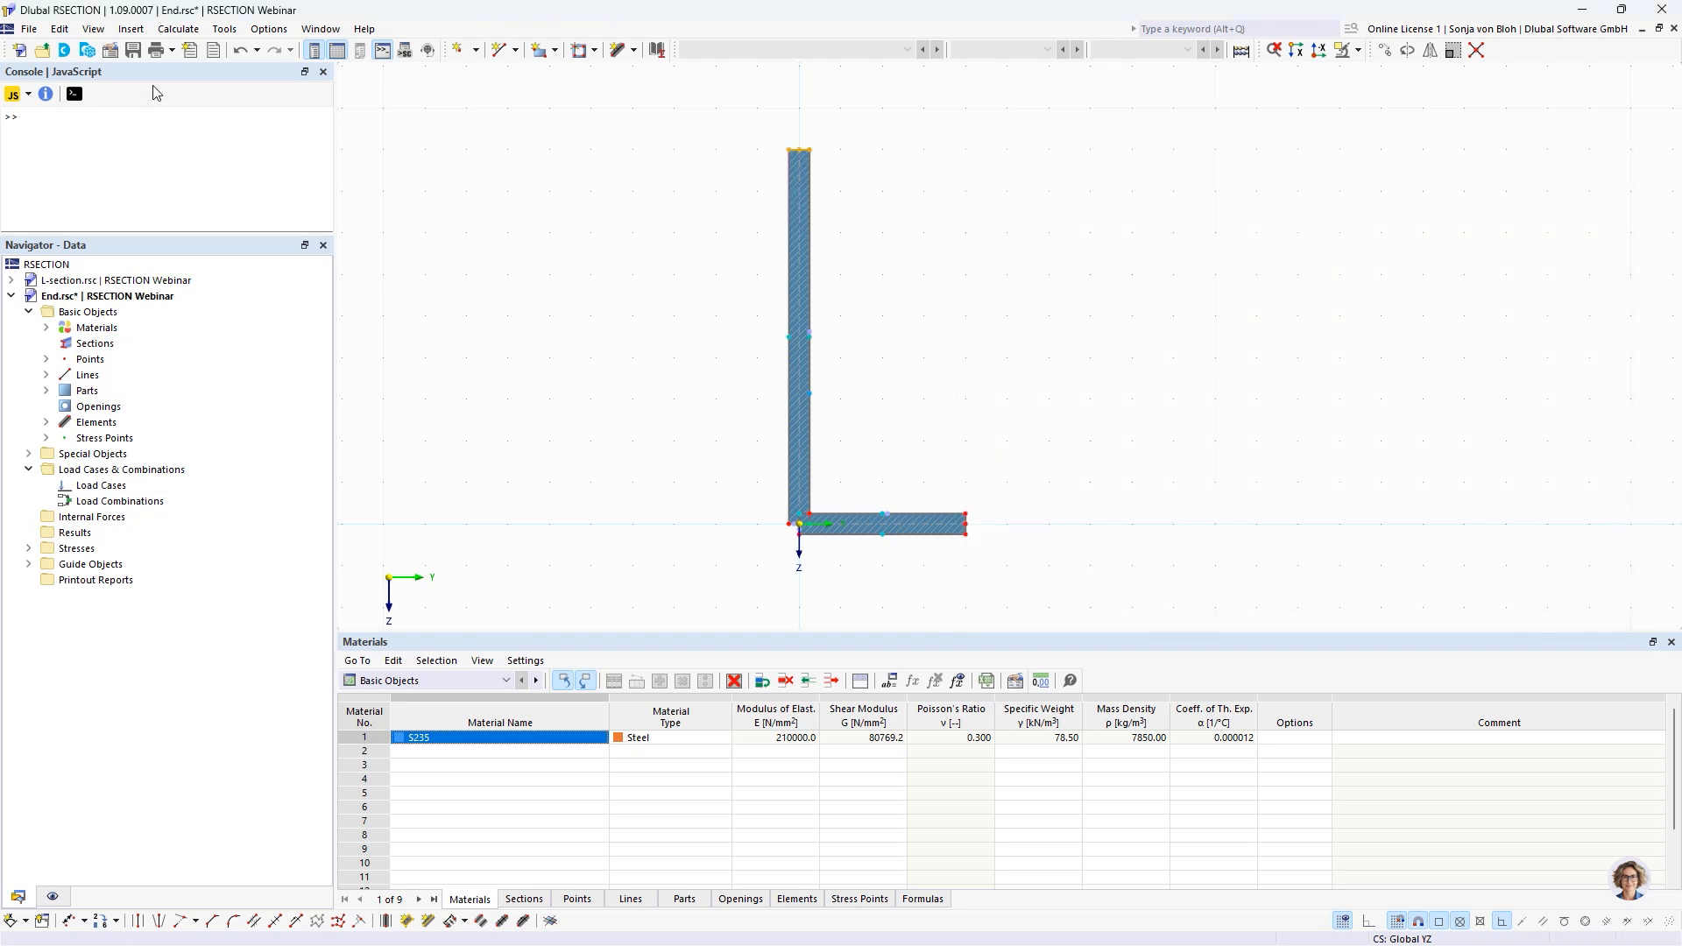
pyautogui.click(132, 53)
# Switch to the Example 1 model in RFEM and import the RSECTION sections Start and End as new sections.
pyautogui.hotkey('alt', 'Tab')
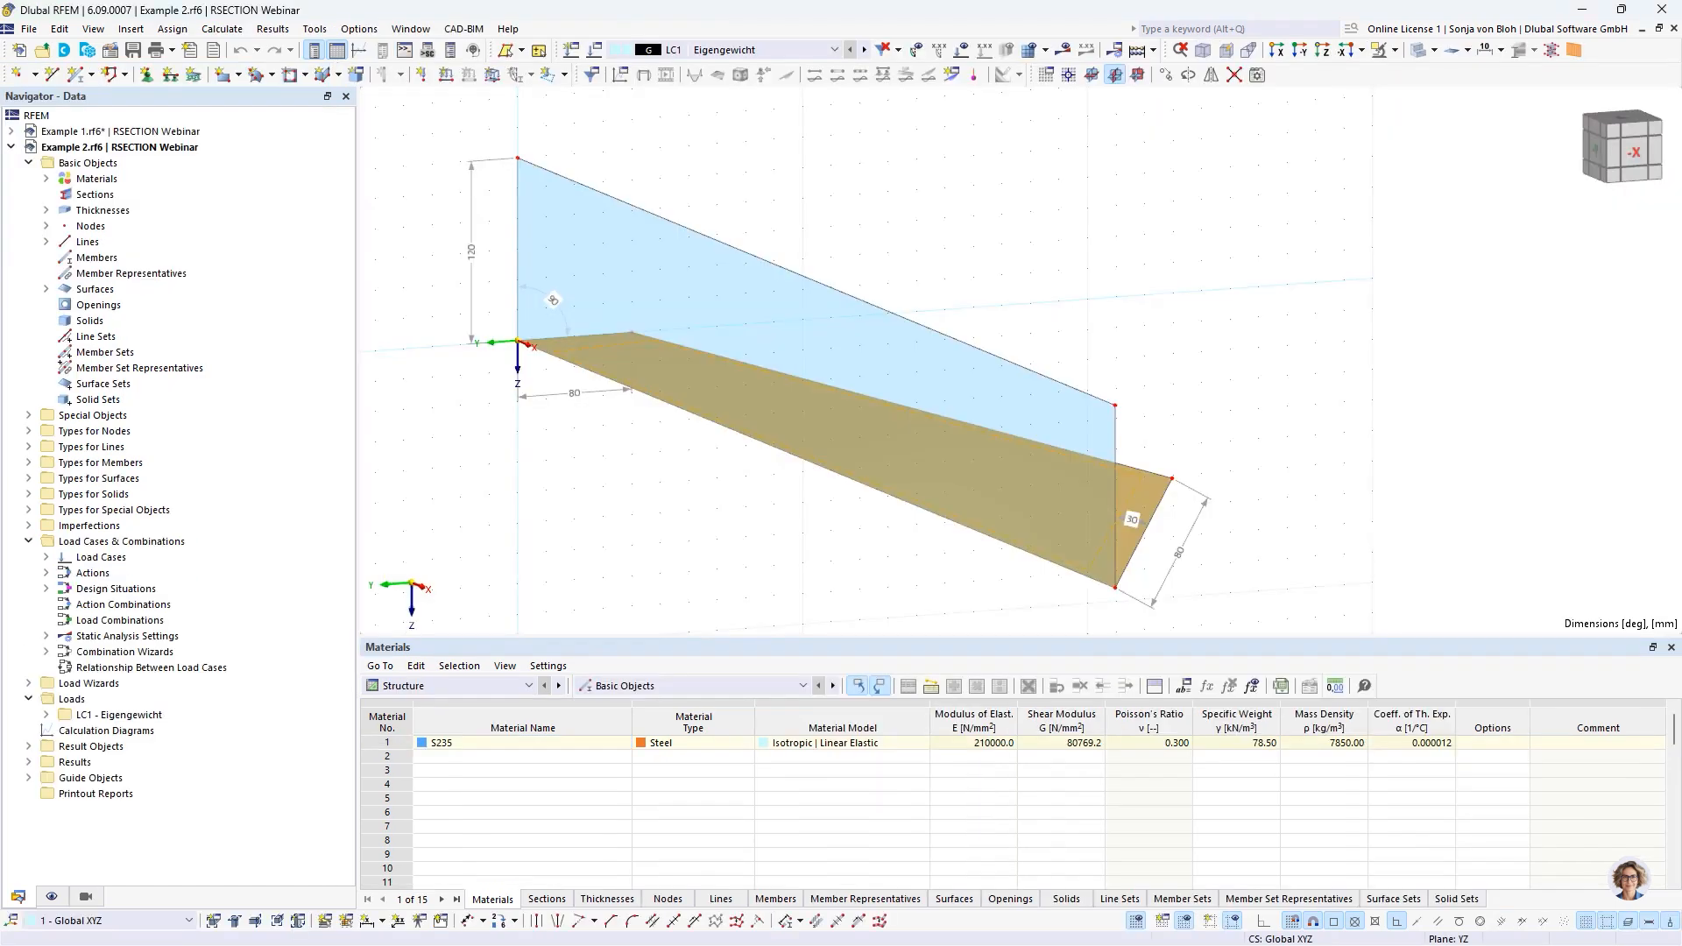
pyautogui.click(411, 29)
pyautogui.click(450, 229)
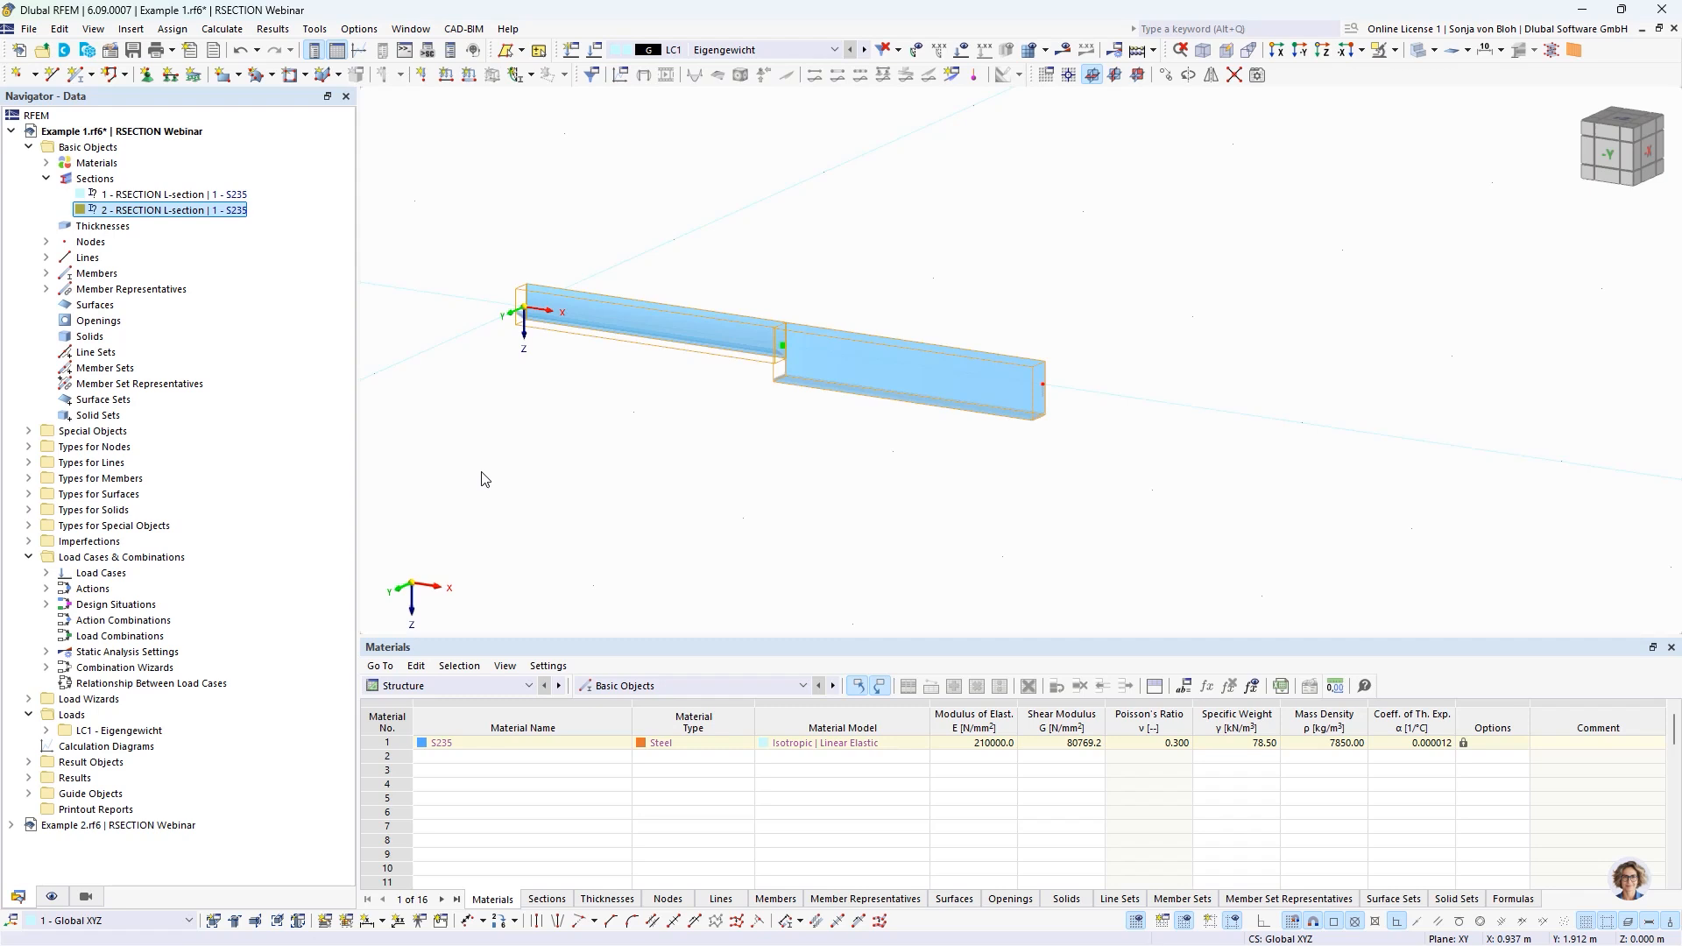
pyautogui.rightClick(110, 184)
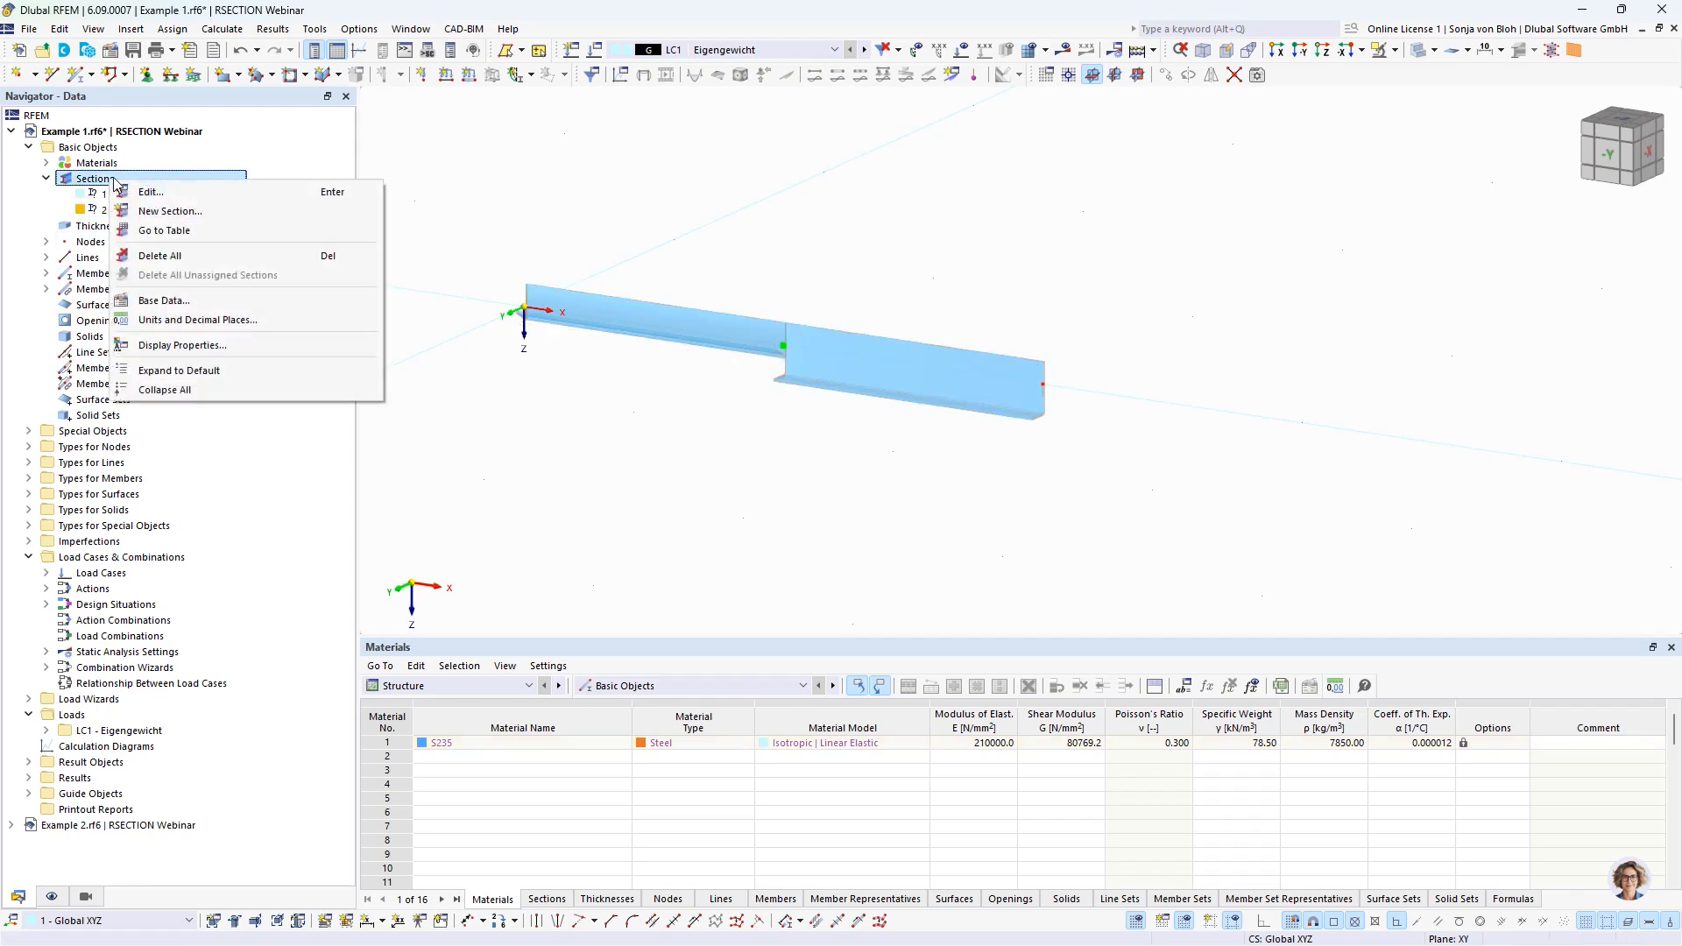
pyautogui.click(178, 212)
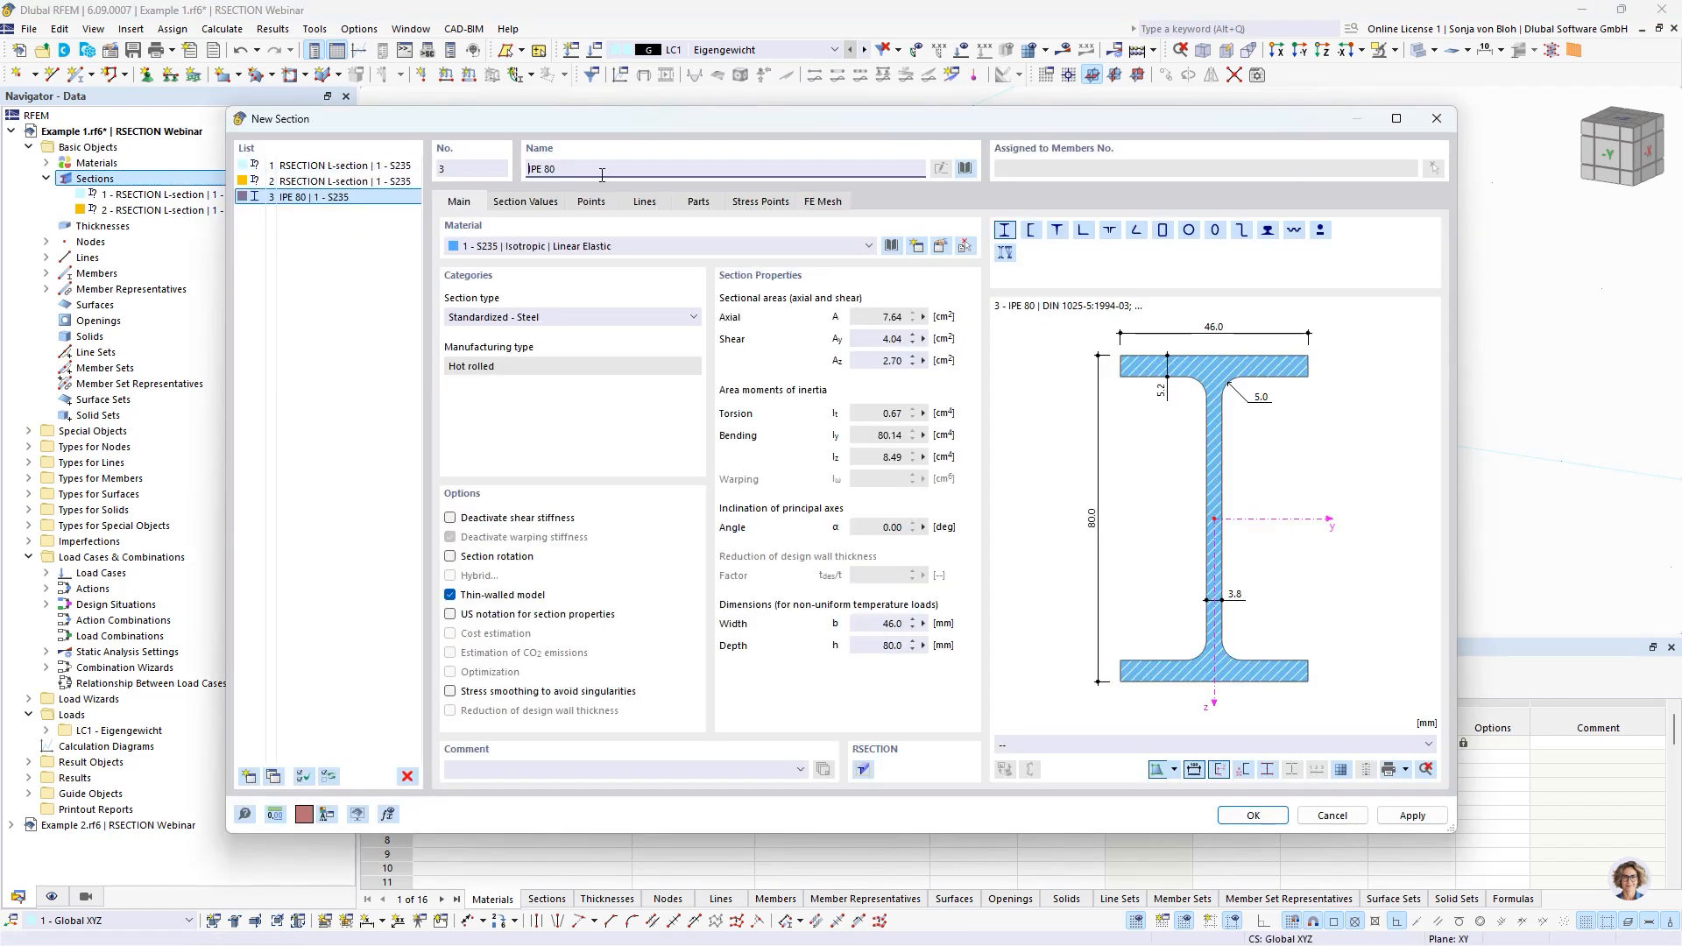
pyautogui.click(966, 169)
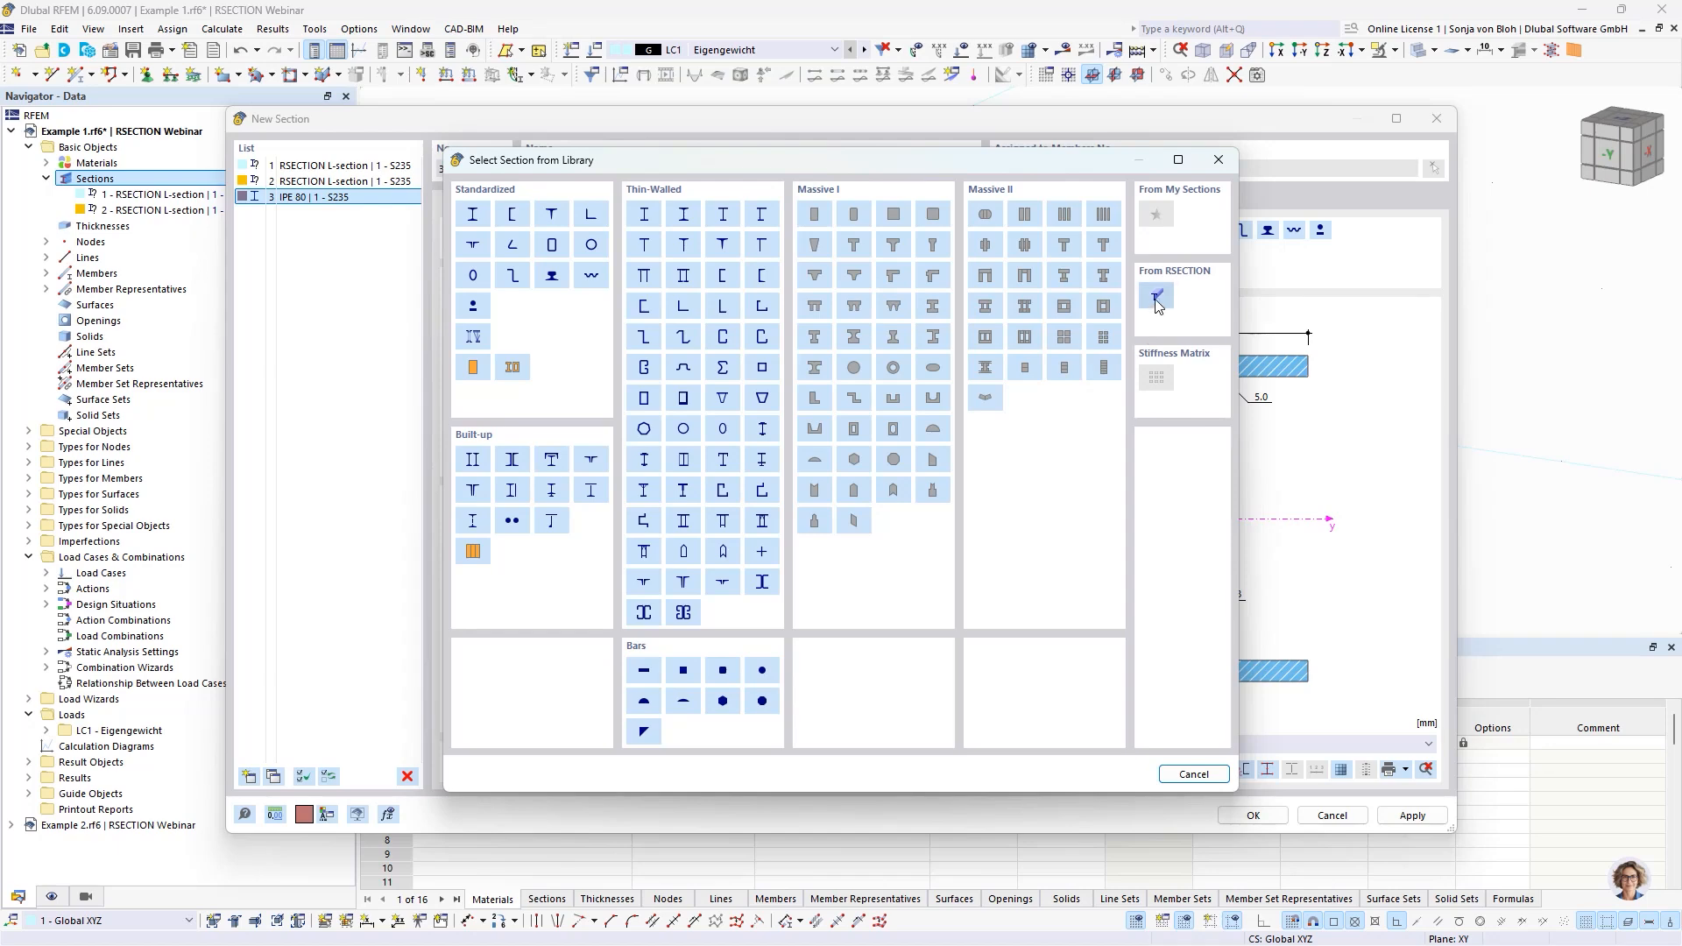
pyautogui.click(887, 326)
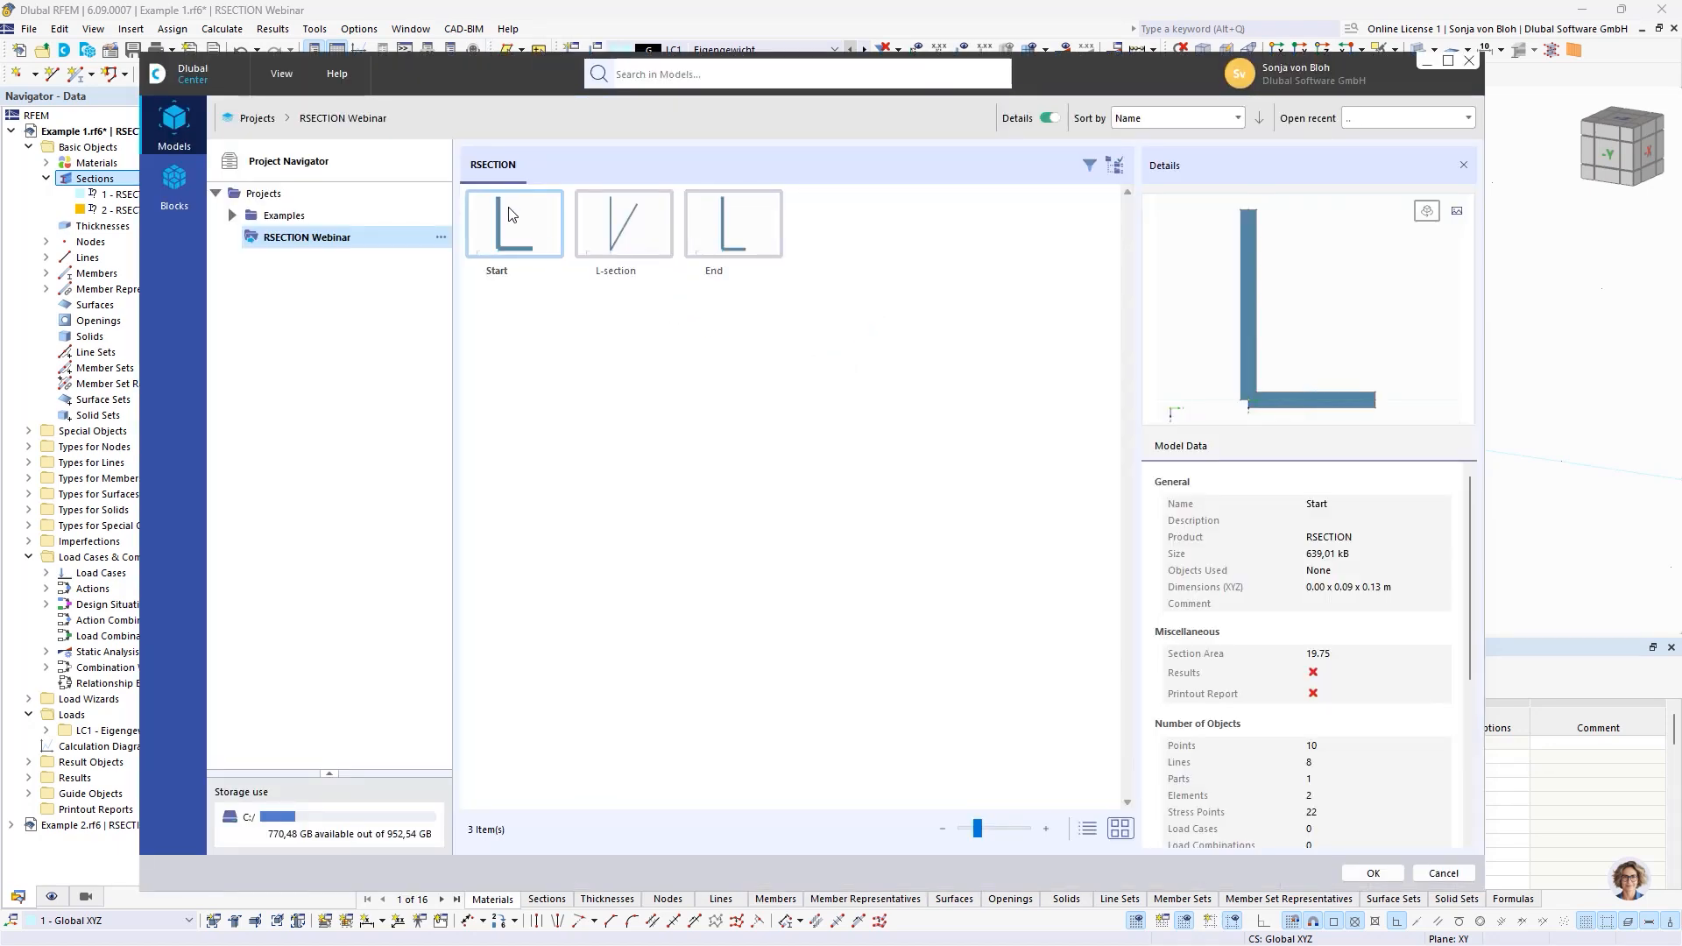
pyautogui.click(759, 244)
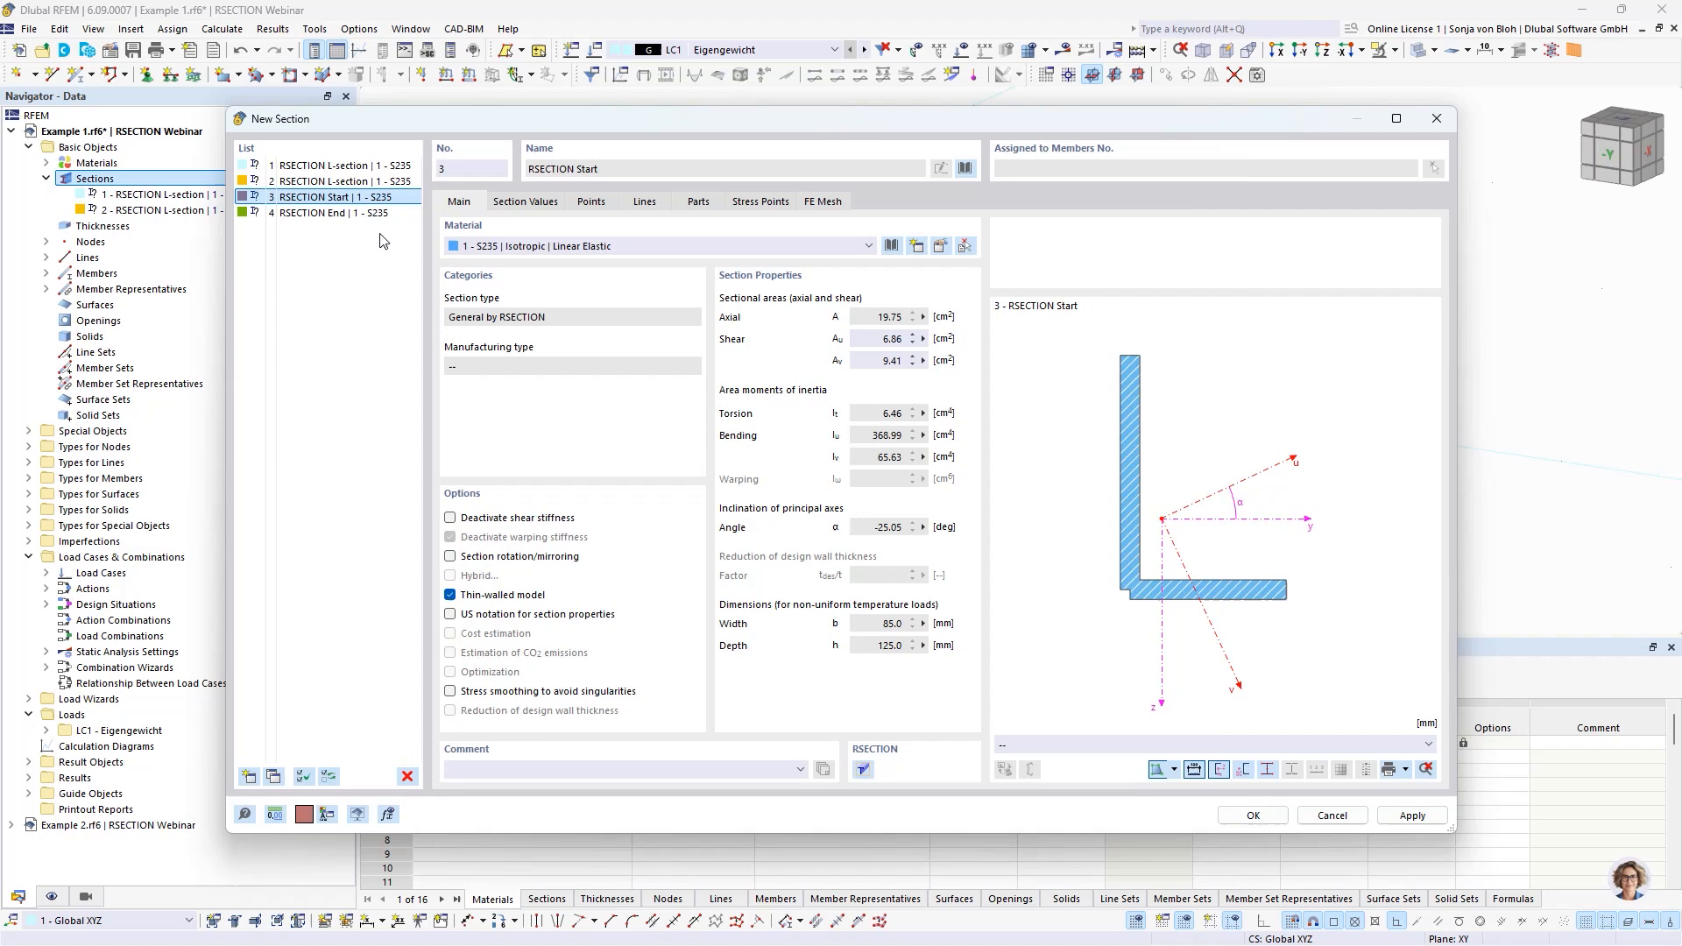
# Review the imported Start and End sections and accept them into the model.
pyautogui.click(337, 215)
pyautogui.click(340, 199)
pyautogui.click(344, 214)
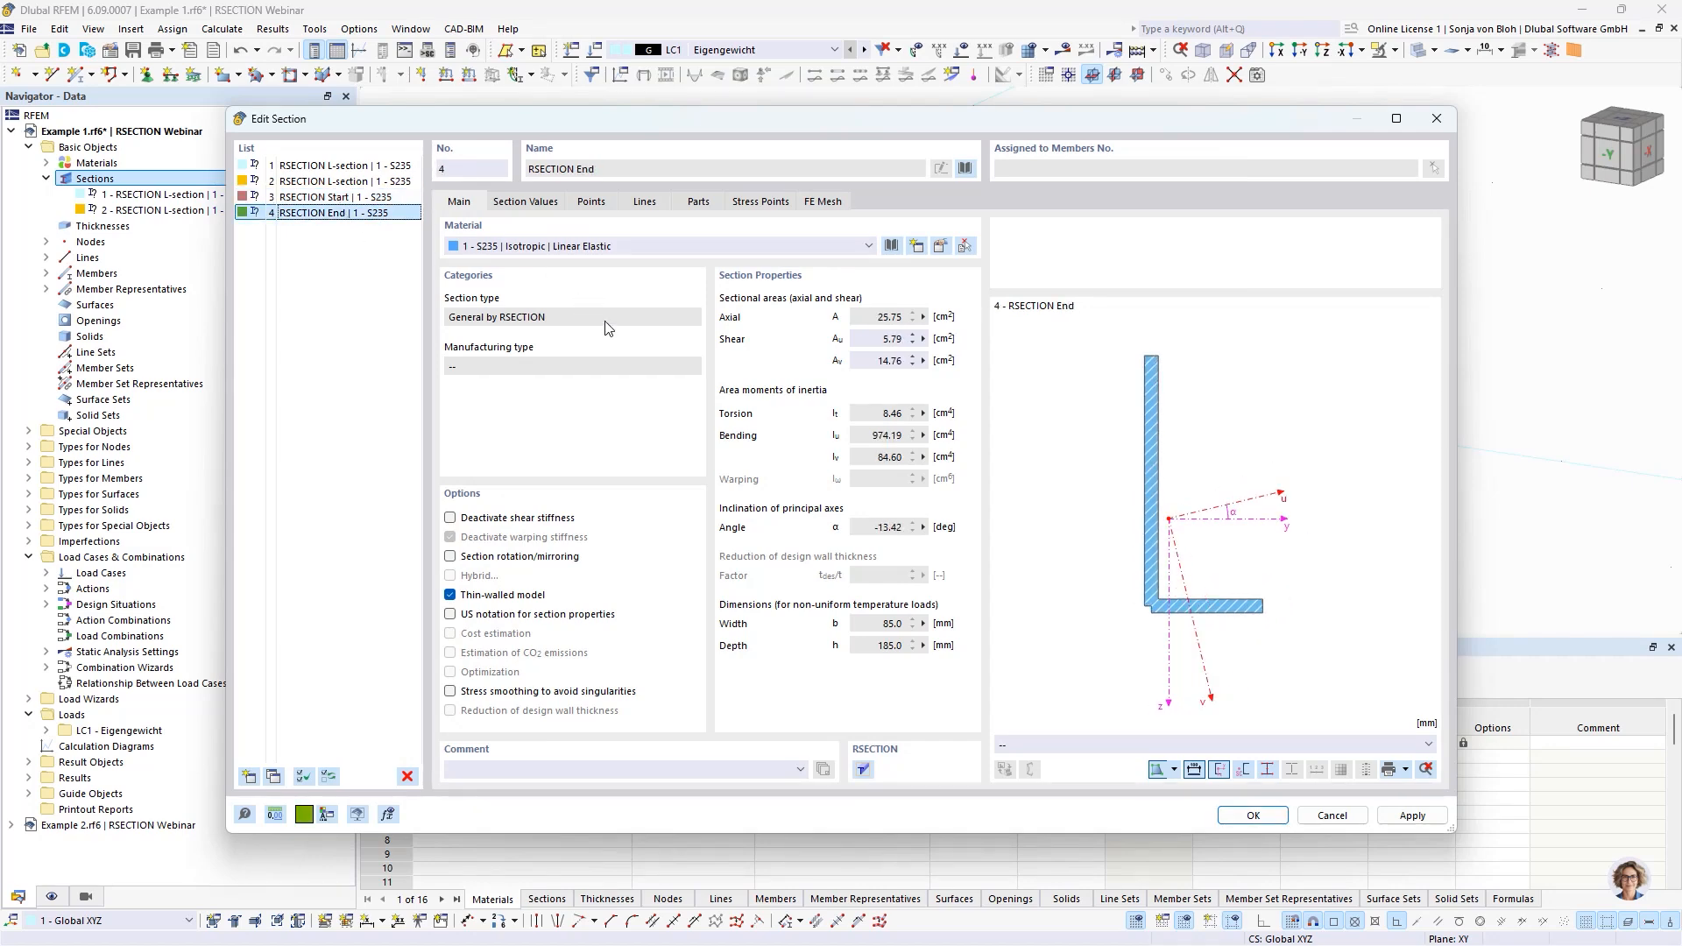
pyautogui.click(1253, 817)
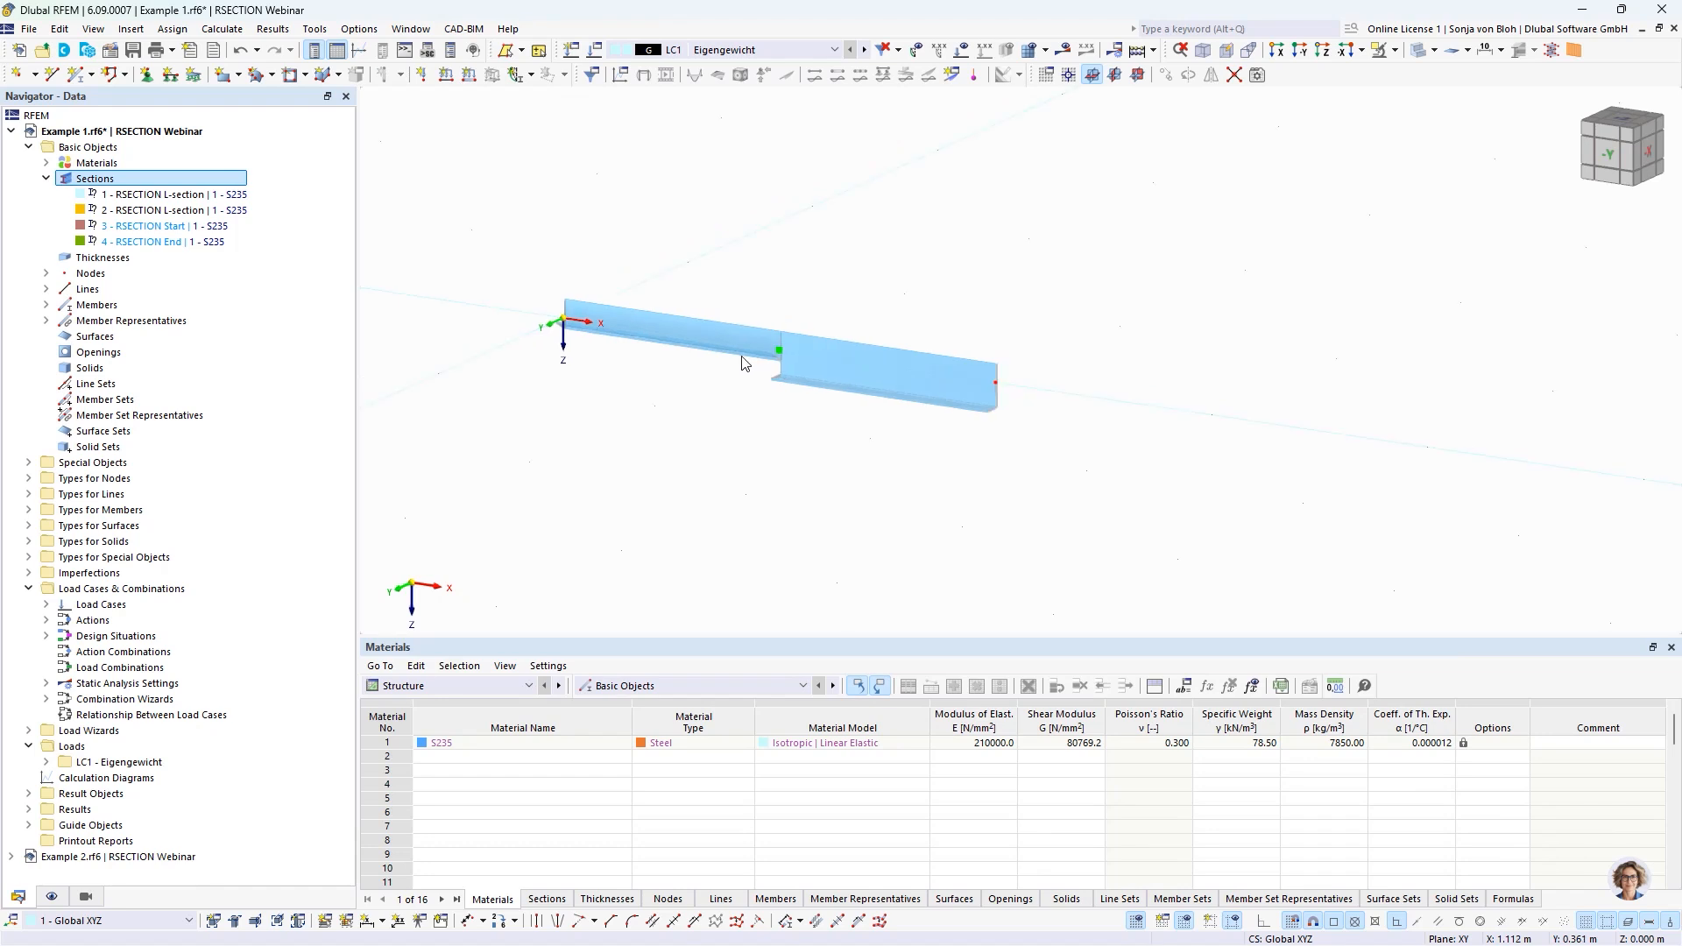
# Set up a new linearly tapered beam member with section 3 - RSECTION Start at its start and 4 - RSECTION End at its end.
pyautogui.click(76, 76)
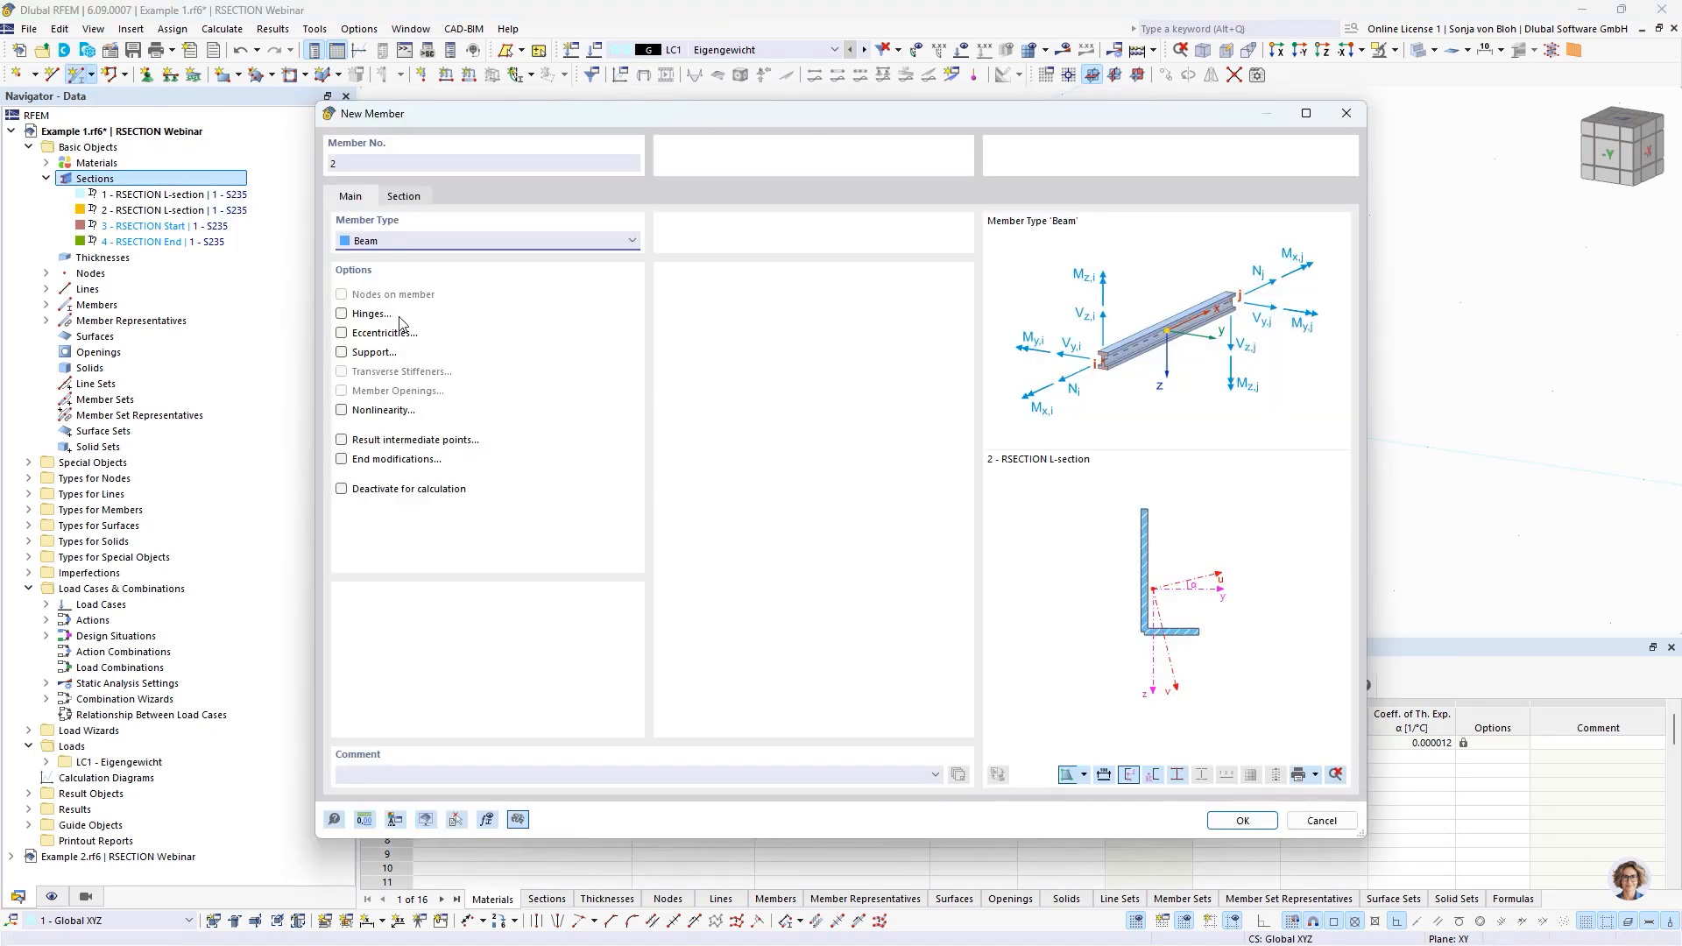
pyautogui.click(406, 198)
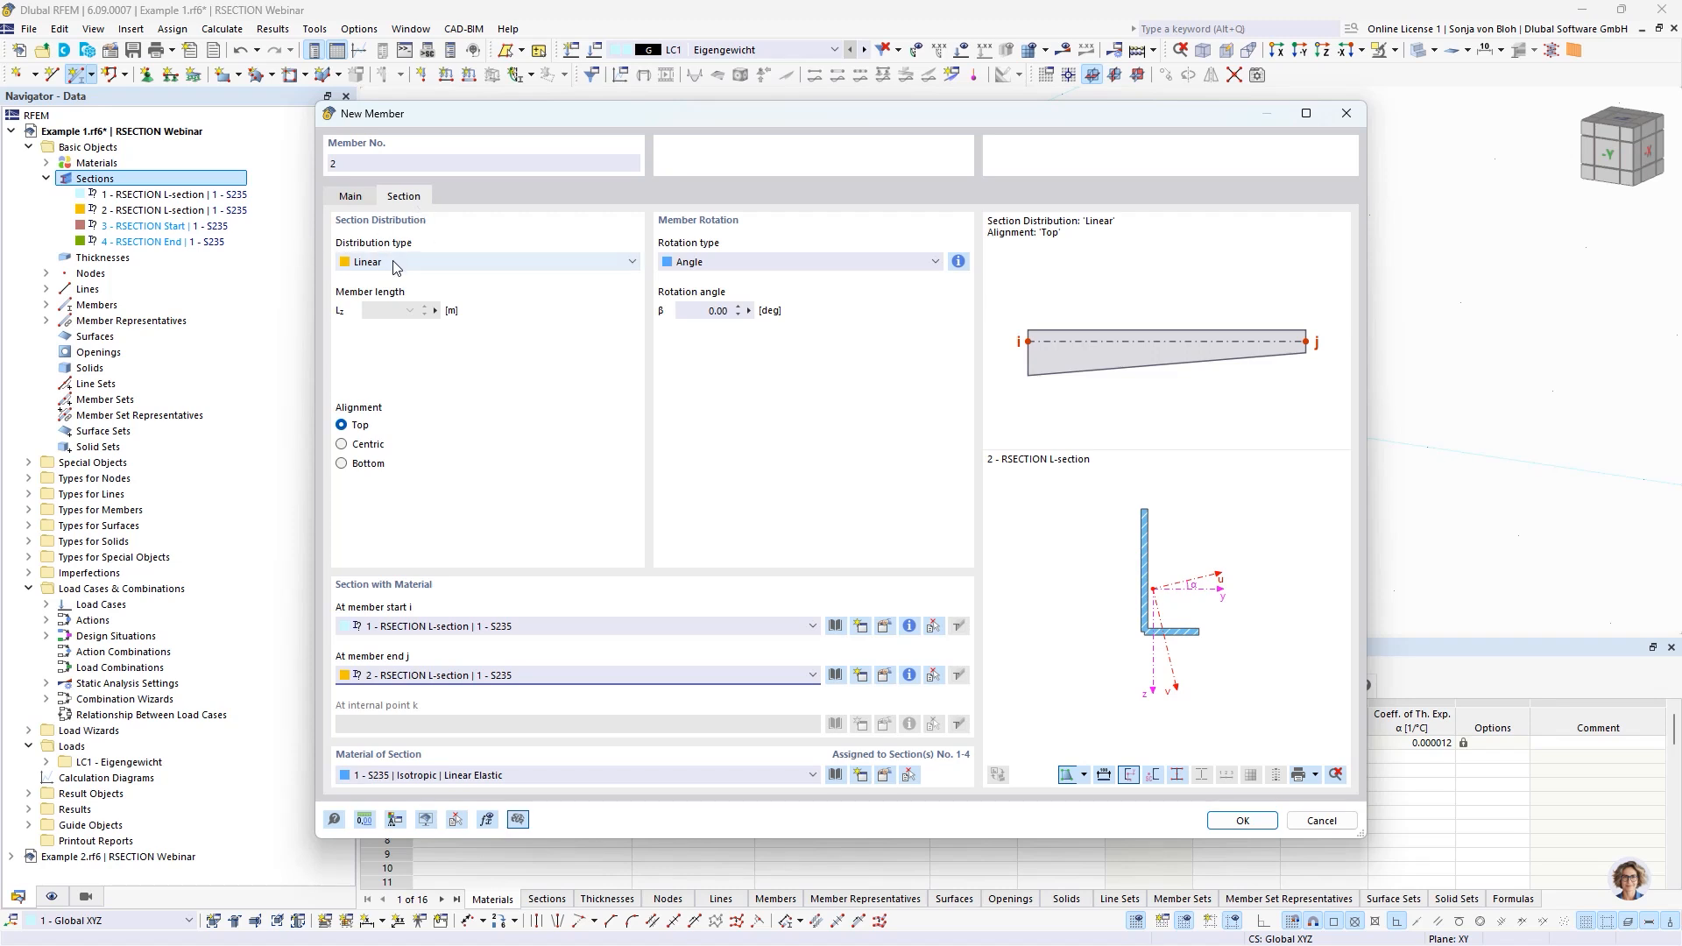
pyautogui.click(502, 627)
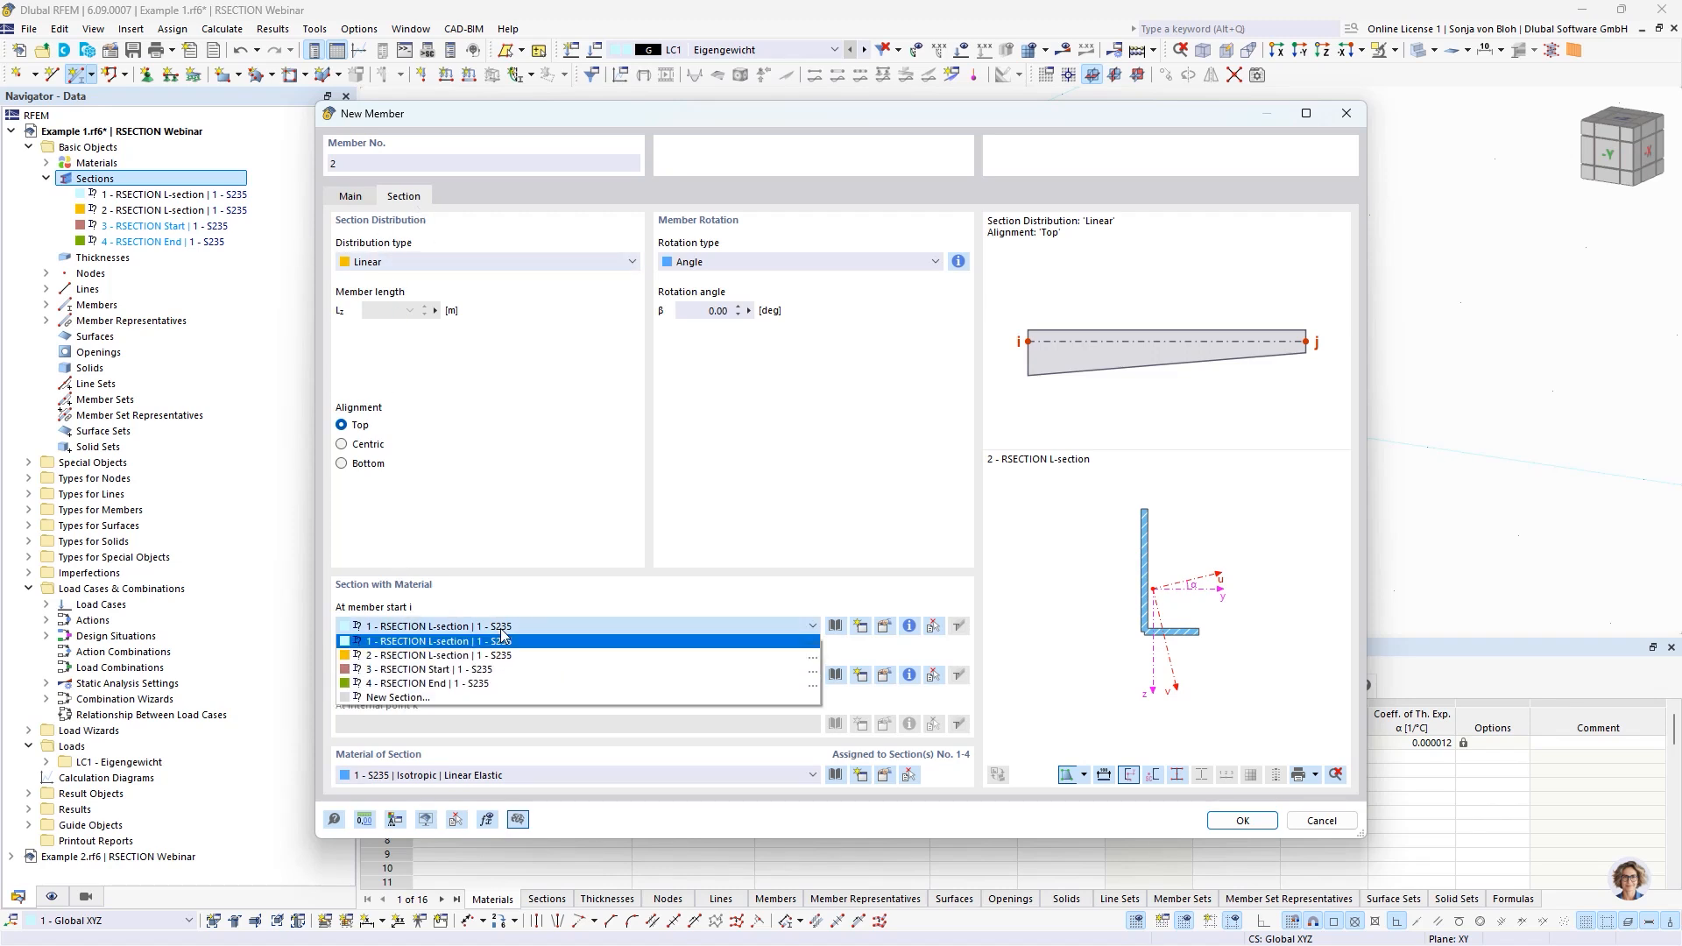
pyautogui.click(477, 670)
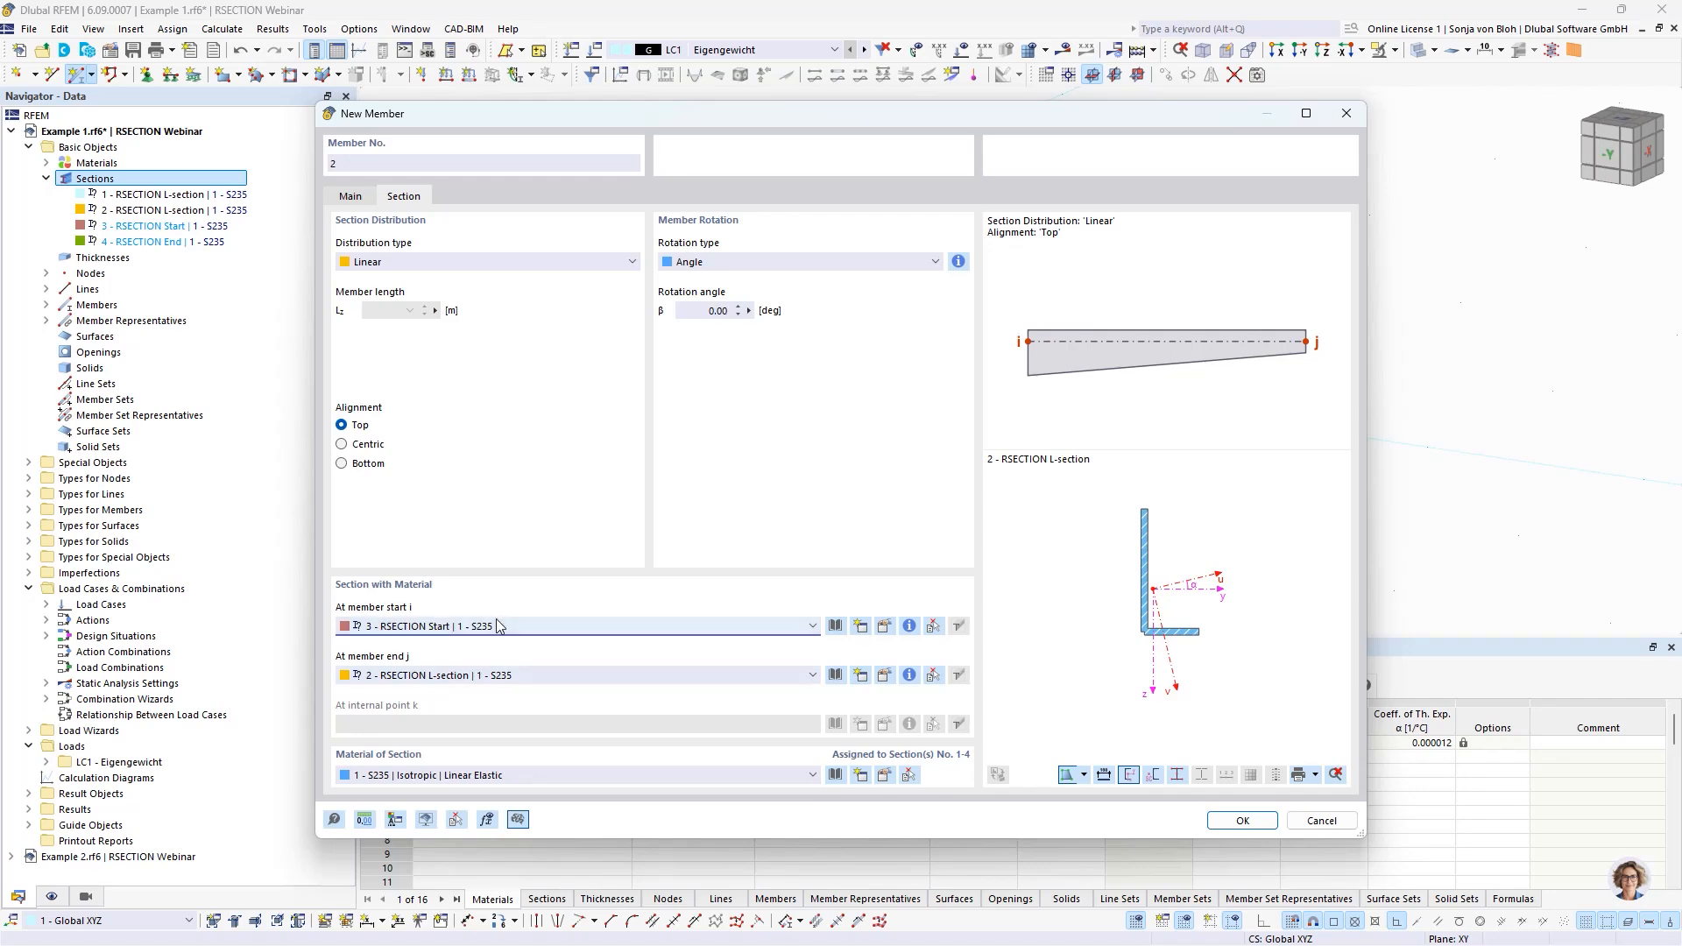
pyautogui.click(467, 675)
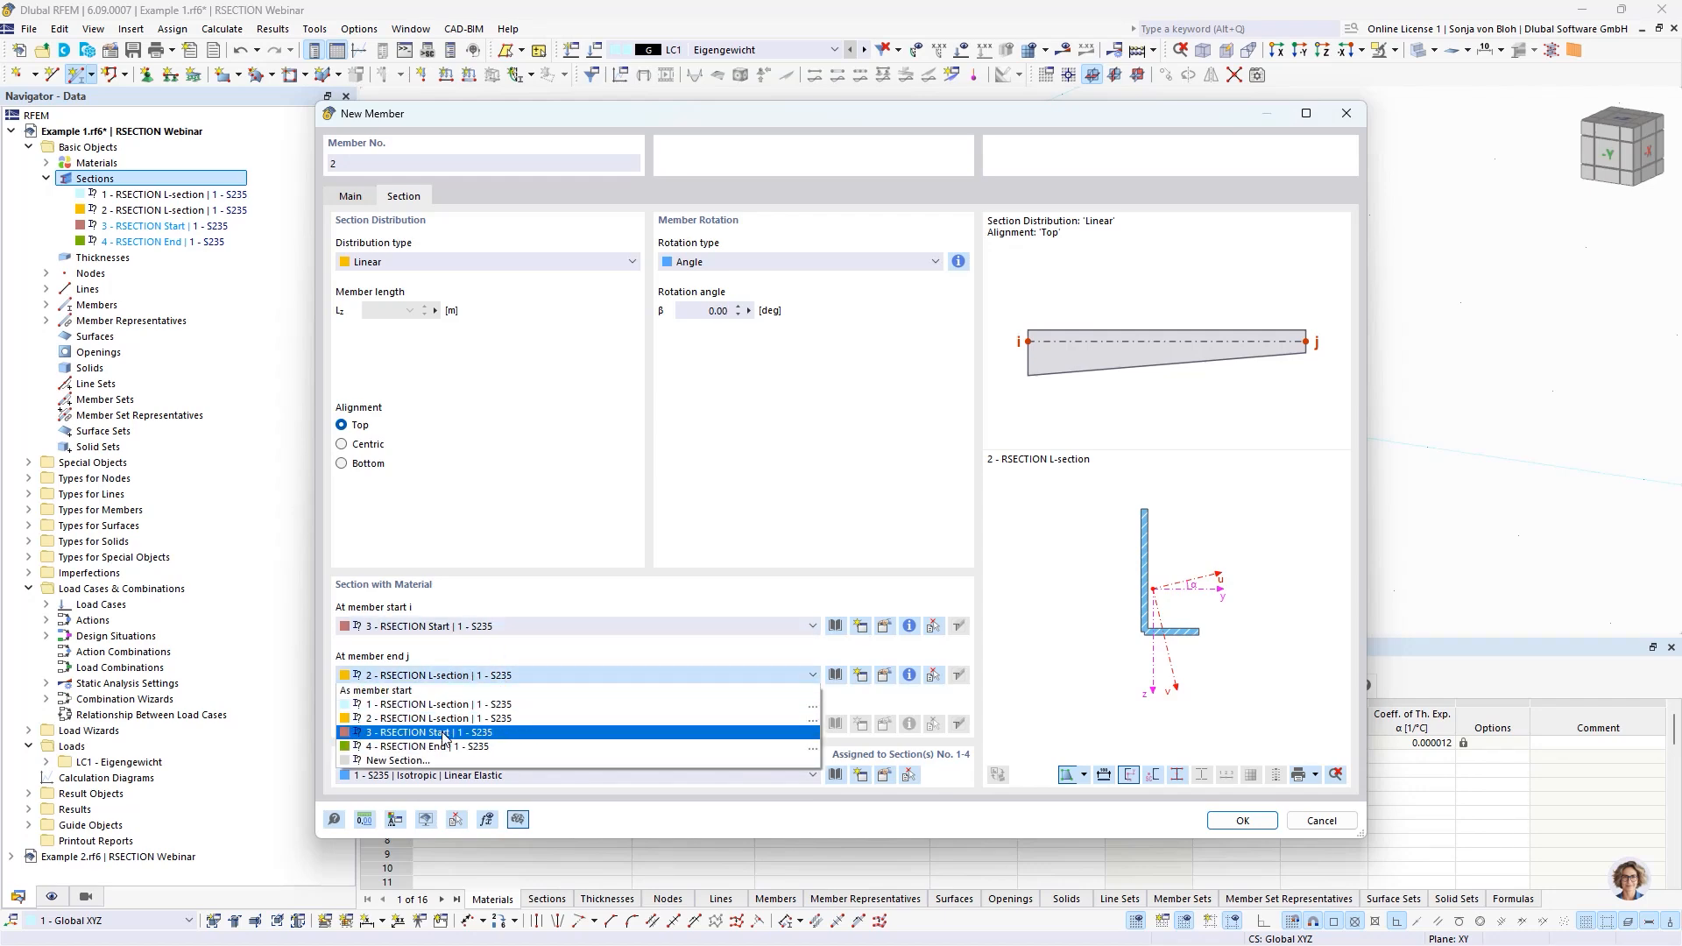
pyautogui.click(443, 747)
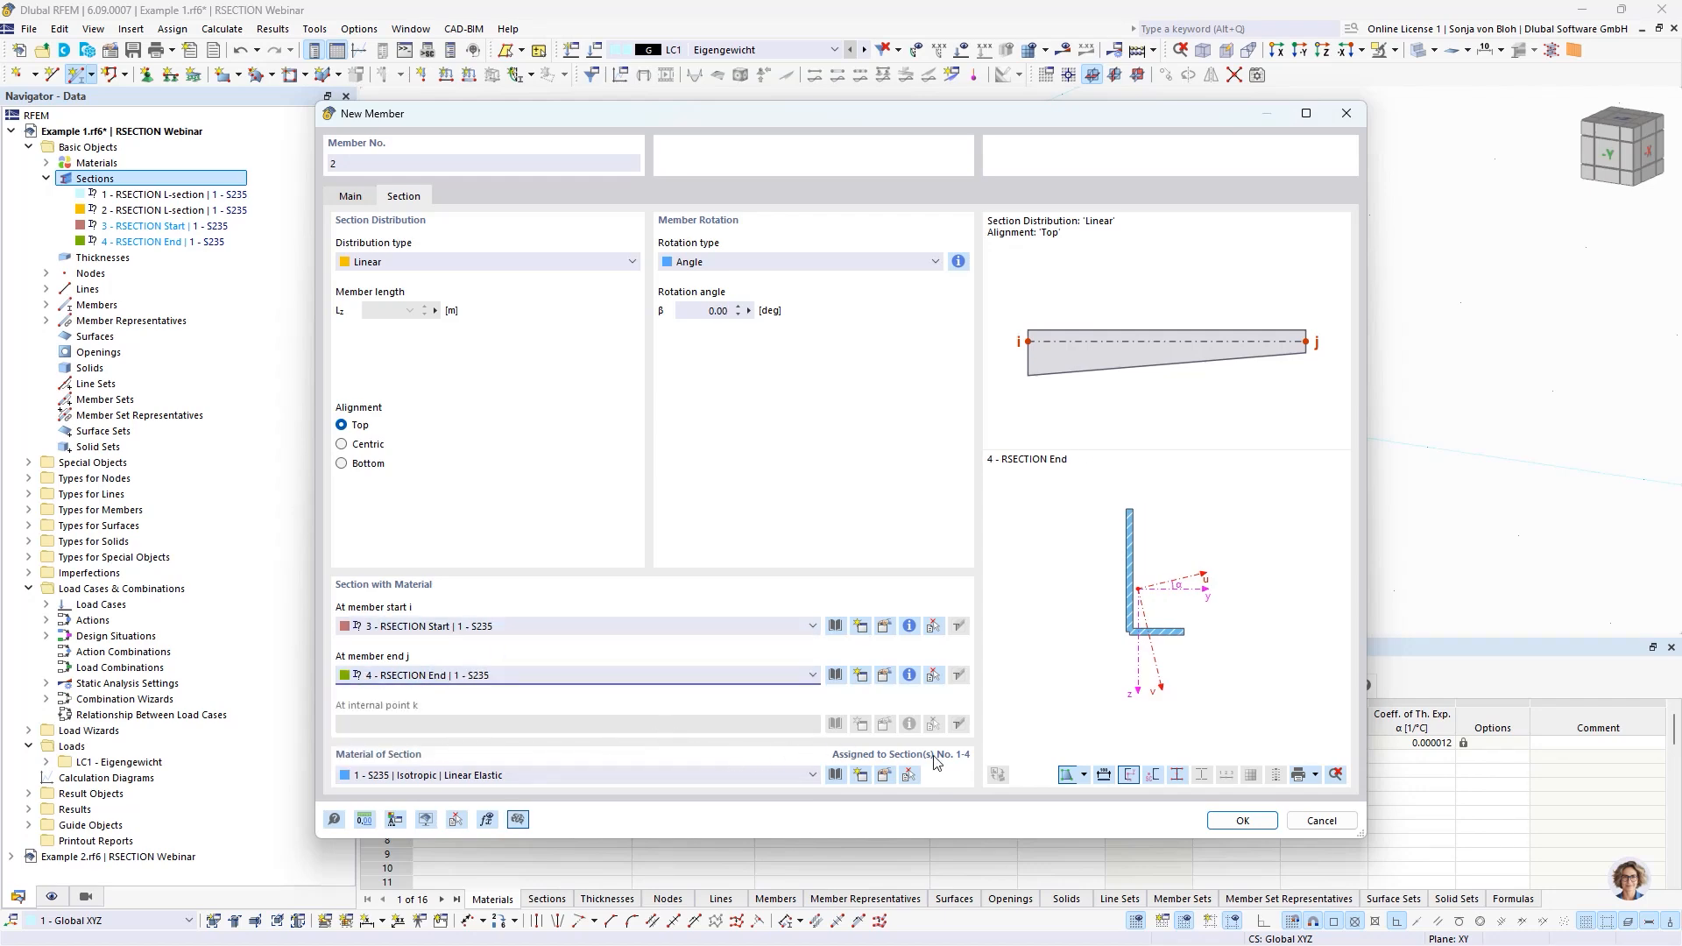
pyautogui.click(1241, 820)
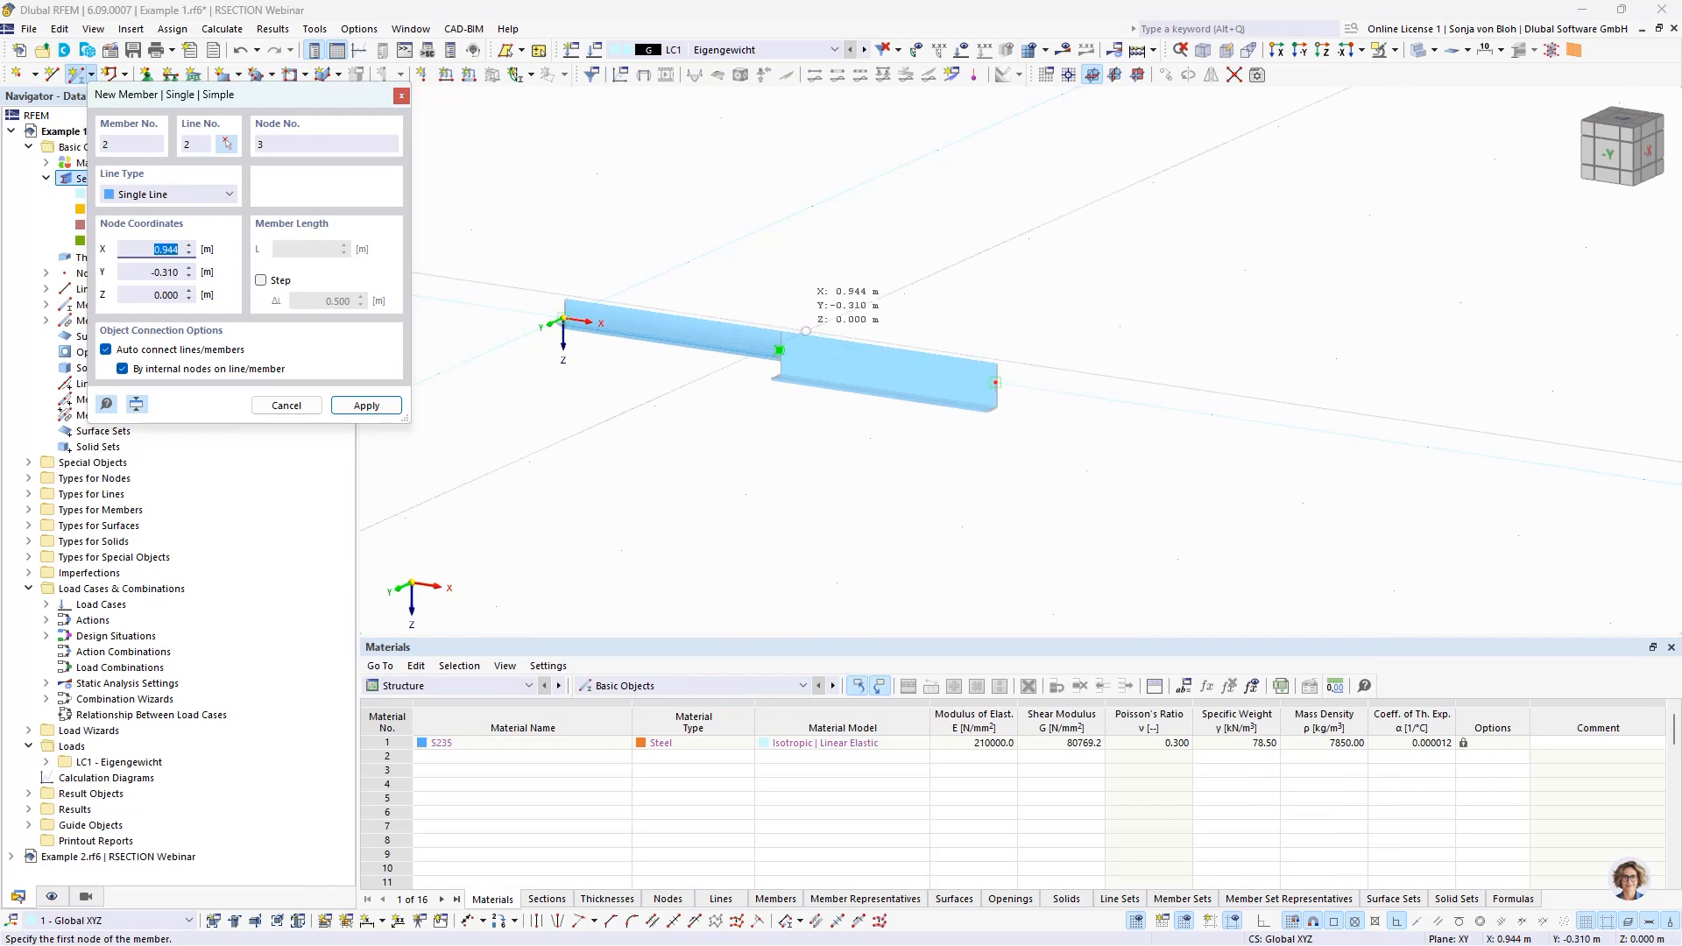
# Place the tapered member behind the existing one, 2 m long in the X direction at Y -2 m, ending at X 2 m, Z 0.
pyautogui.click(813, 206)
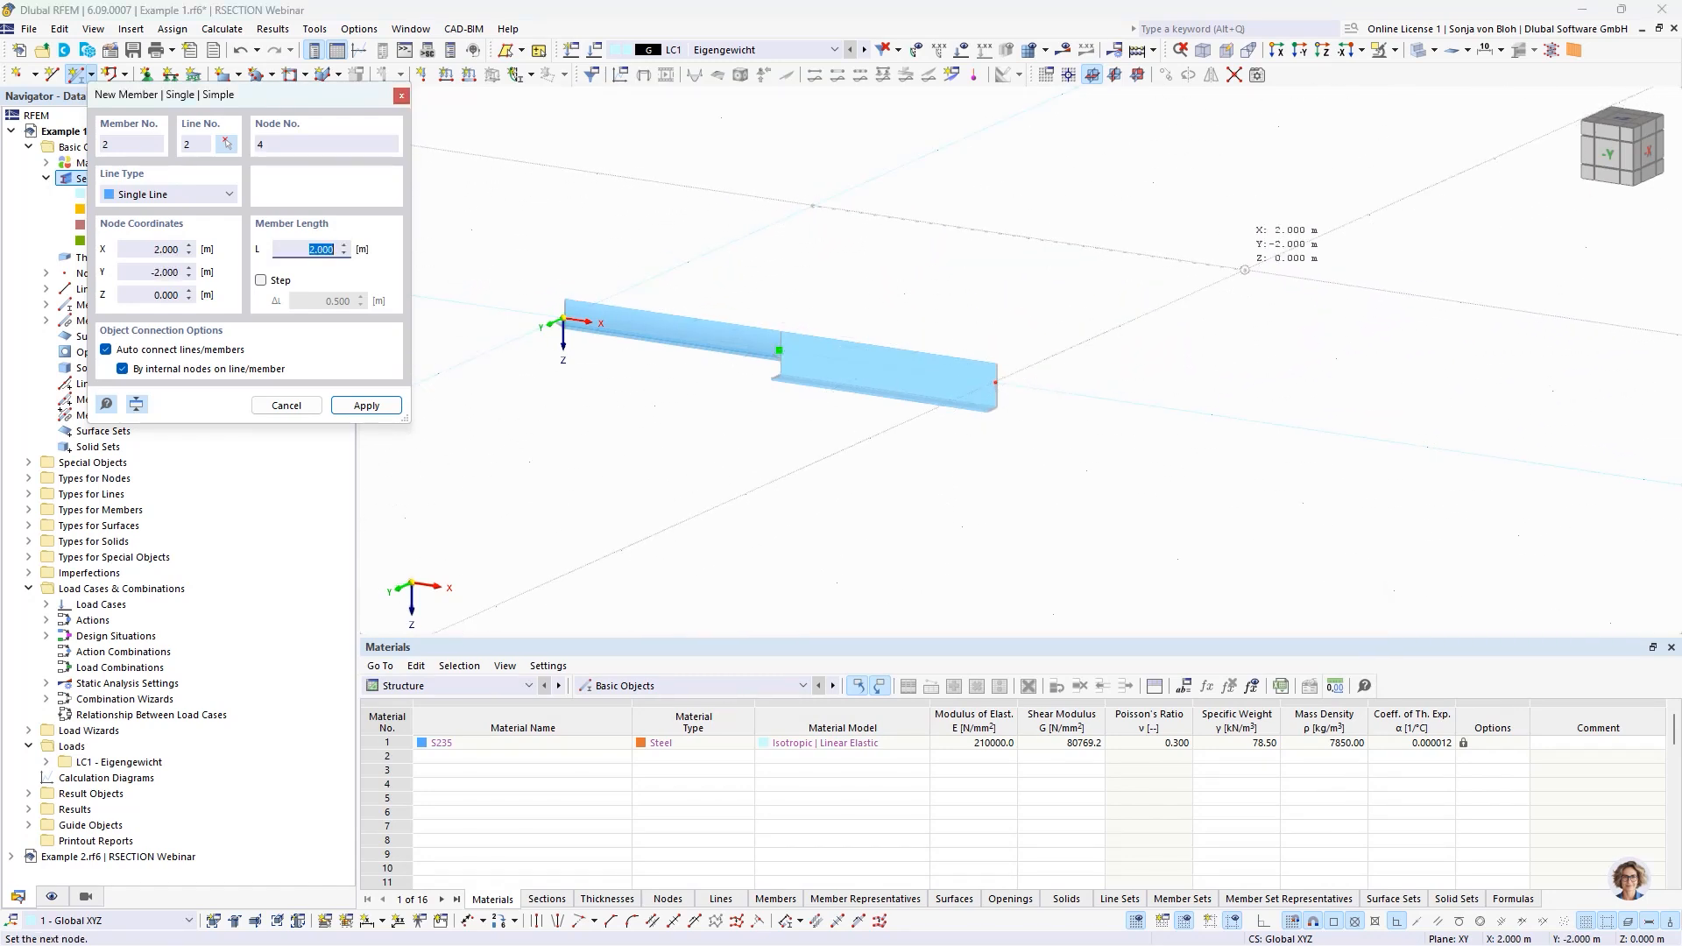
pyautogui.click(1245, 269)
pyautogui.press('Escape')
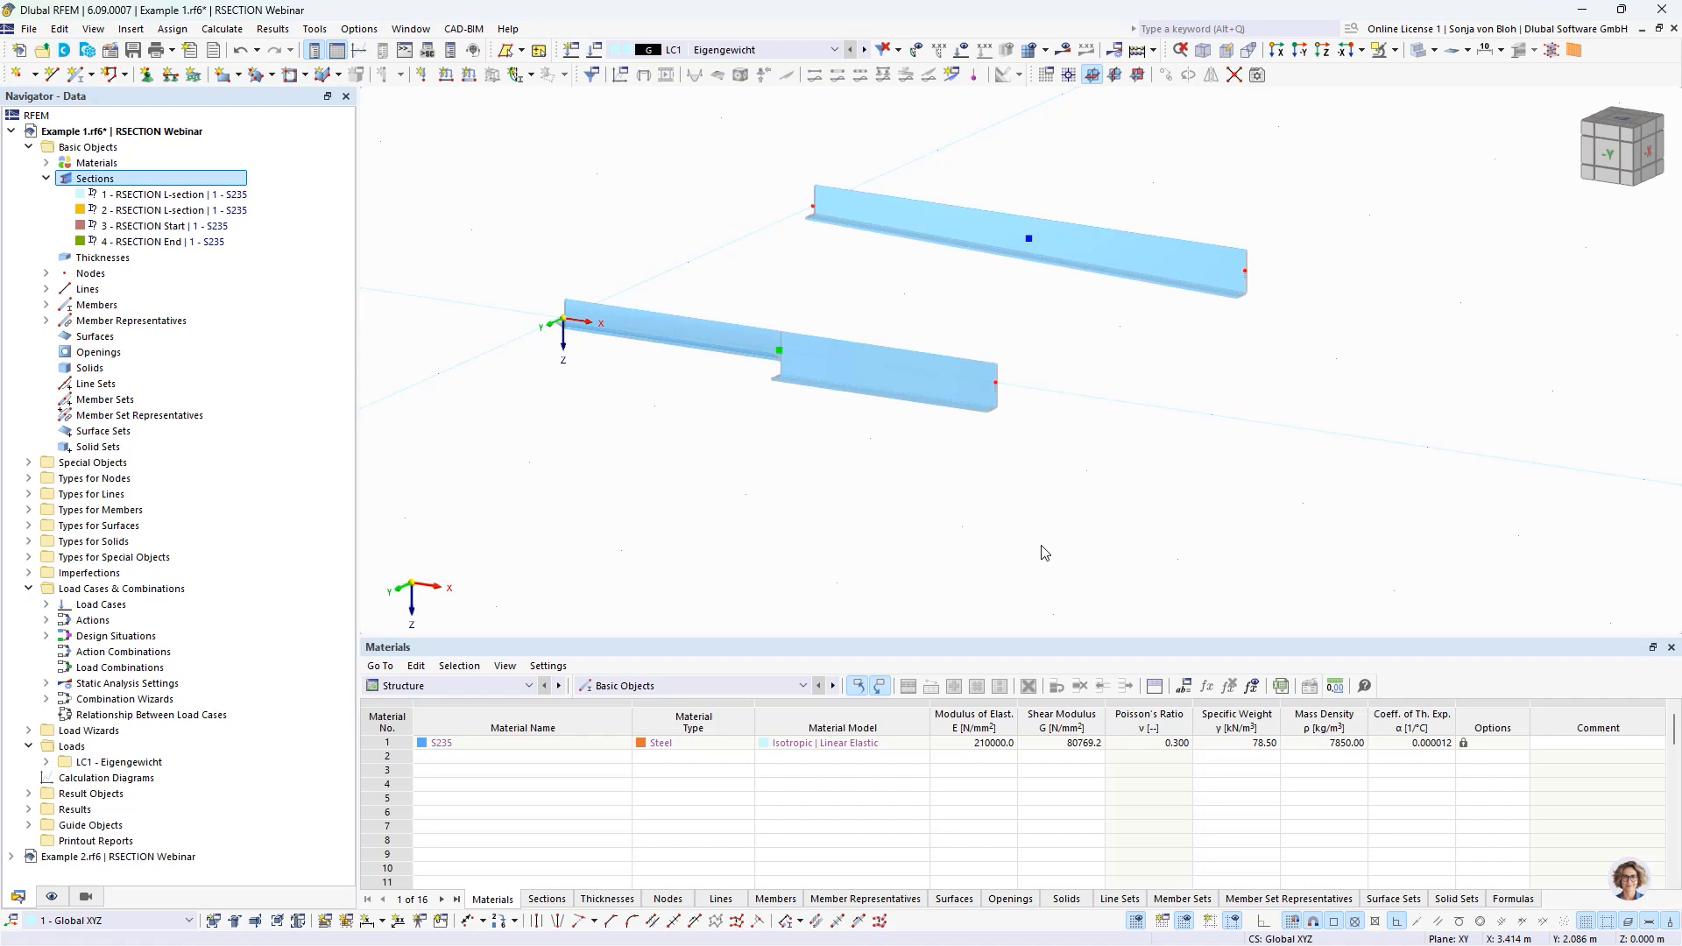